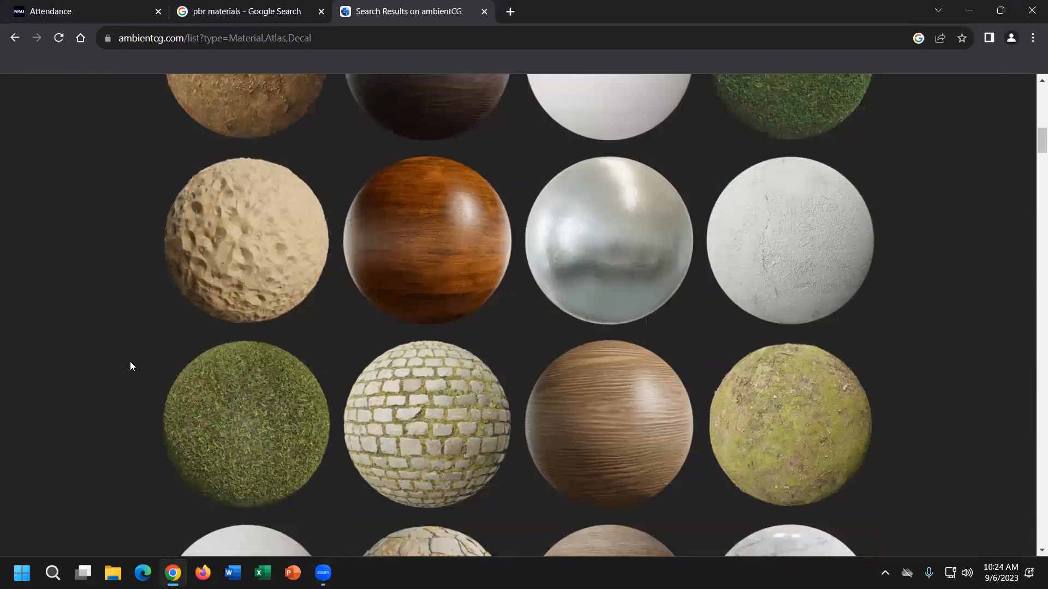
Search the ambientCG asset library for "rock" materials.
{"action": "scroll", "coordinate": [136, 361], "scroll_direction": "up", "scroll_amount": 20}
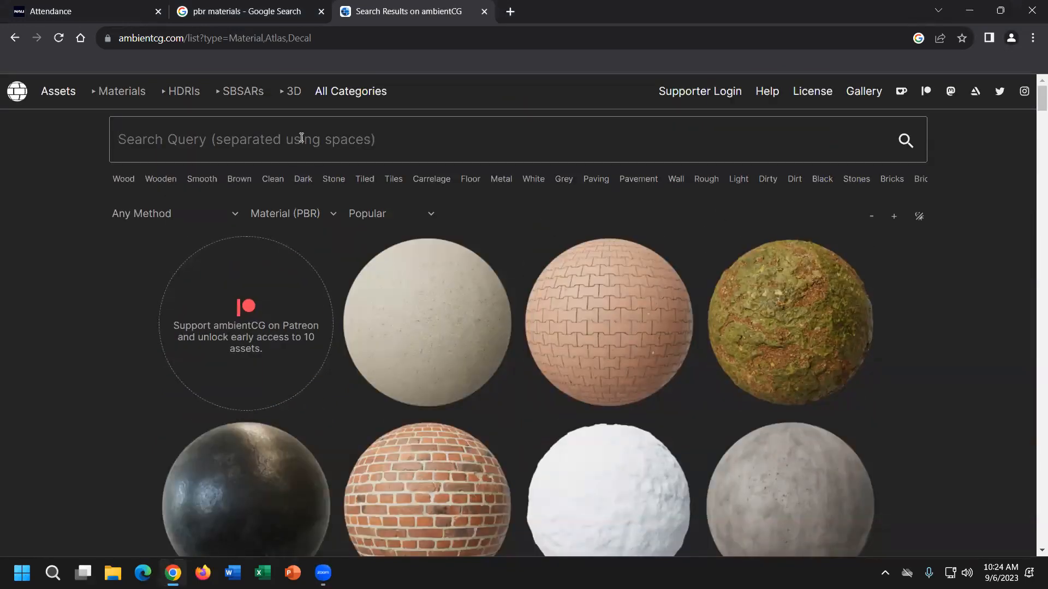
{"action": "type", "text": "rock"}
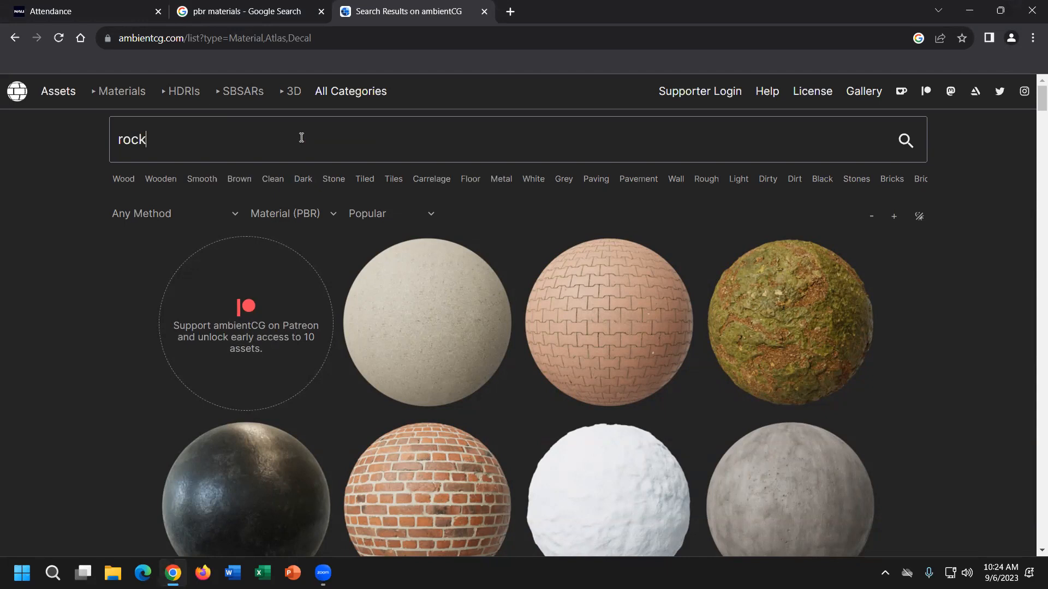
{"action": "key", "text": "Return"}
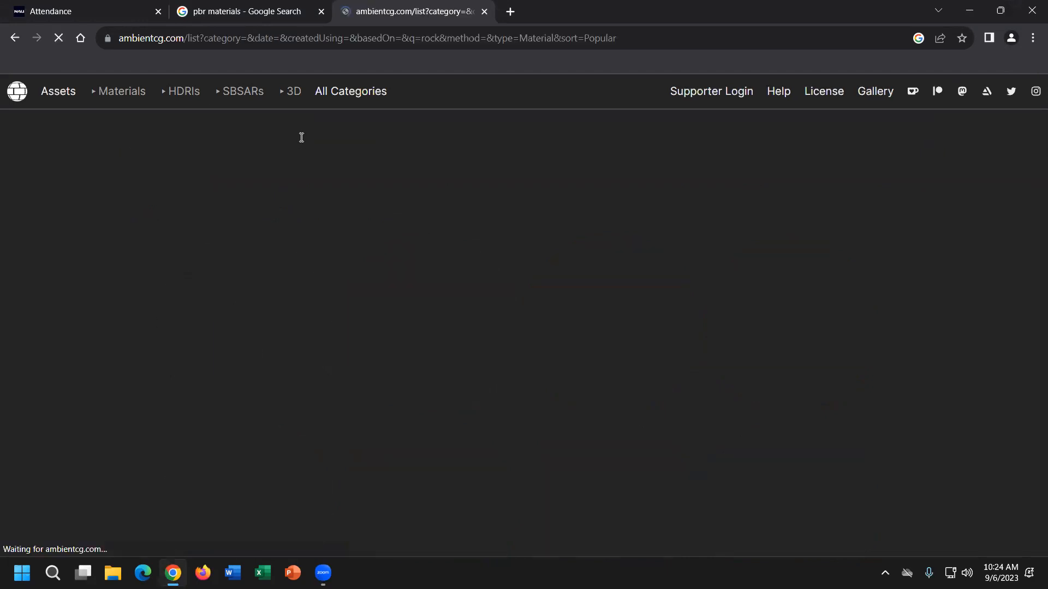
{"action": "left_click", "coordinate": [168, 146]}
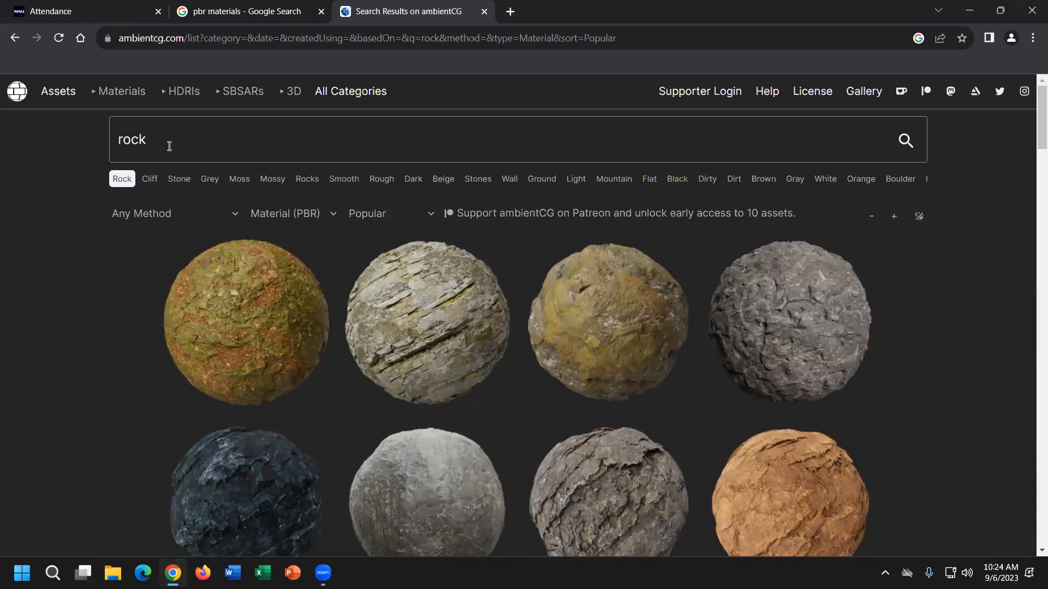
Browse the rock material results and open the Rock 044 material's page.
{"action": "scroll", "coordinate": [805, 382], "scroll_direction": "down", "scroll_amount": 1}
{"action": "scroll", "coordinate": [805, 382], "scroll_direction": "down", "scroll_amount": 5}
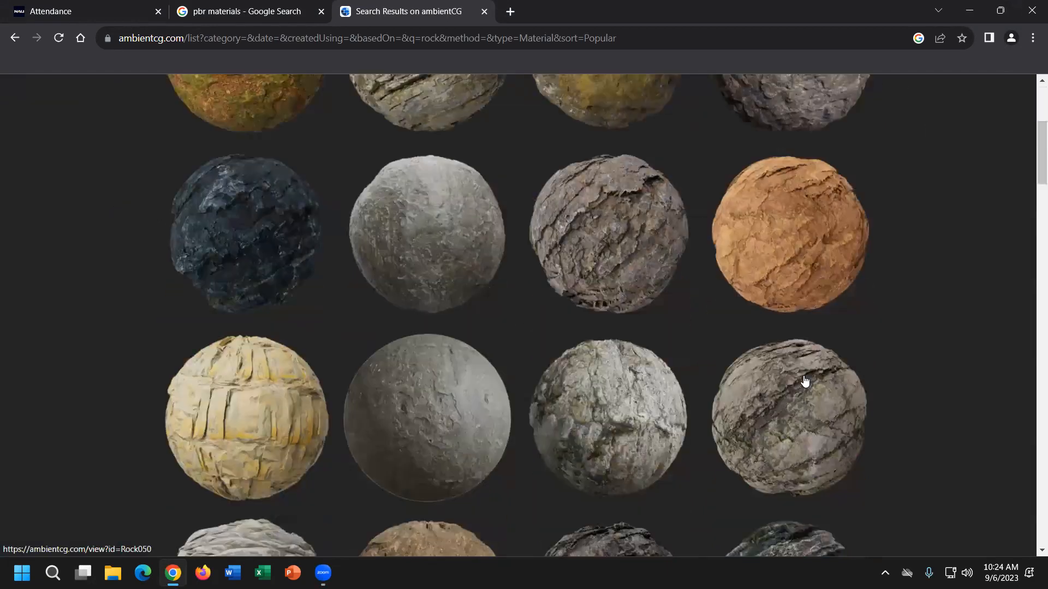
{"action": "scroll", "coordinate": [805, 380], "scroll_direction": "down", "scroll_amount": 9}
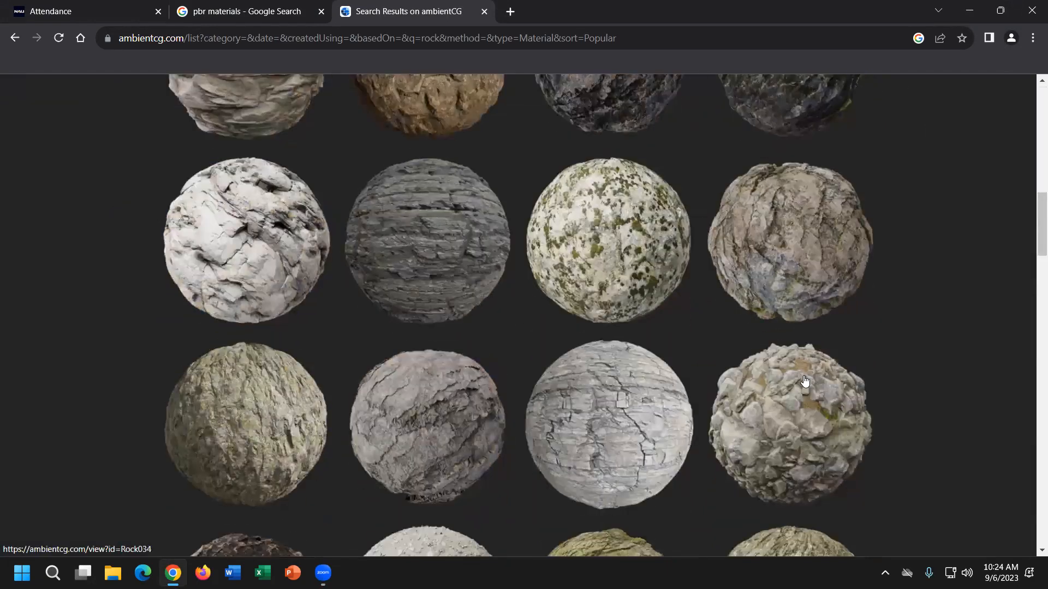
{"action": "scroll", "coordinate": [805, 382], "scroll_direction": "down", "scroll_amount": 5}
{"action": "scroll", "coordinate": [805, 381], "scroll_direction": "up", "scroll_amount": 8}
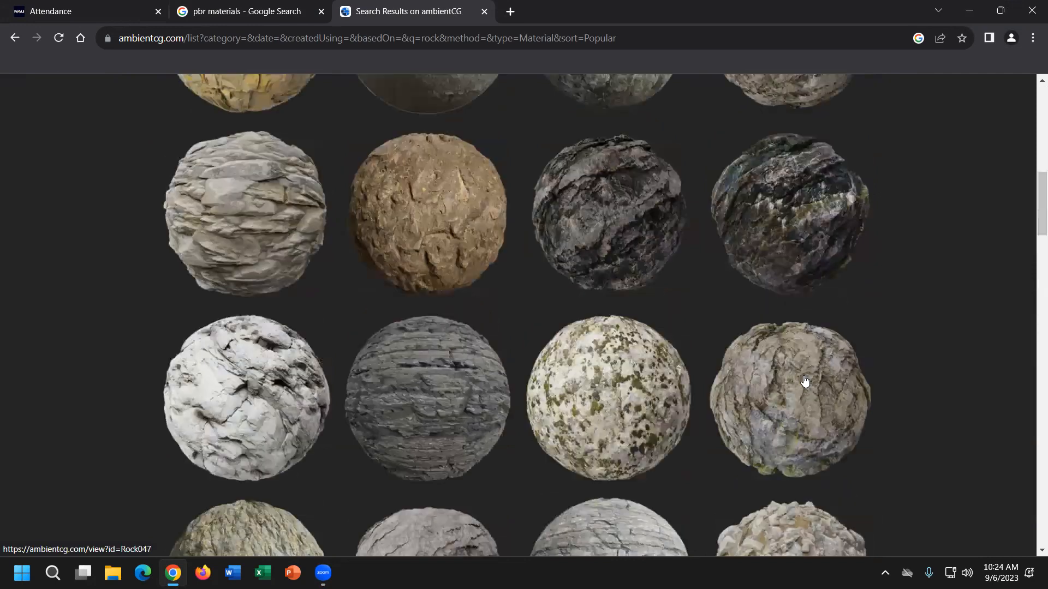
{"action": "scroll", "coordinate": [805, 381], "scroll_direction": "up", "scroll_amount": 10}
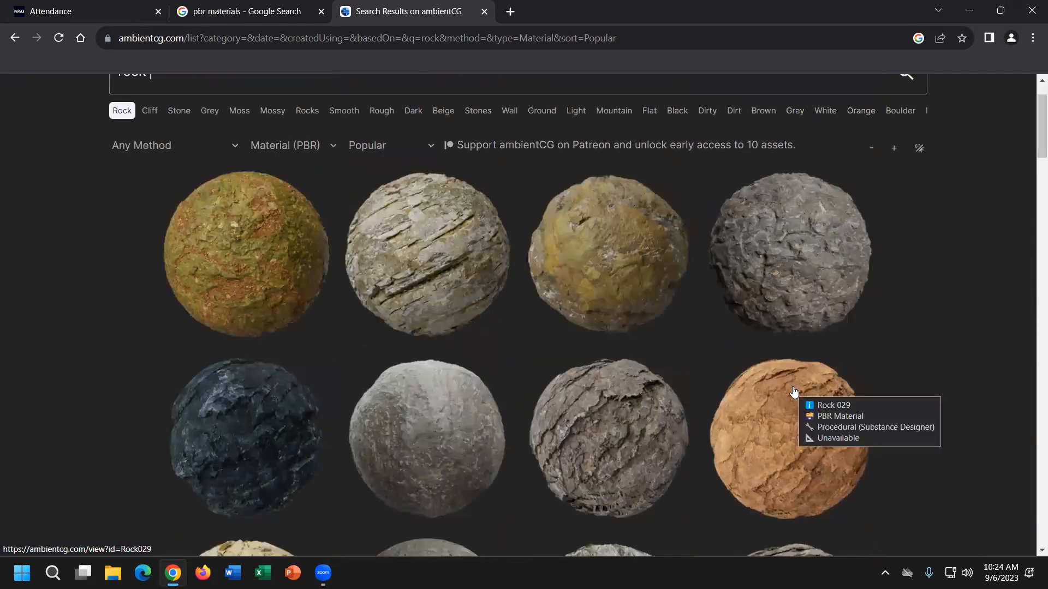
{"action": "scroll", "coordinate": [406, 417], "scroll_direction": "down", "scroll_amount": 3}
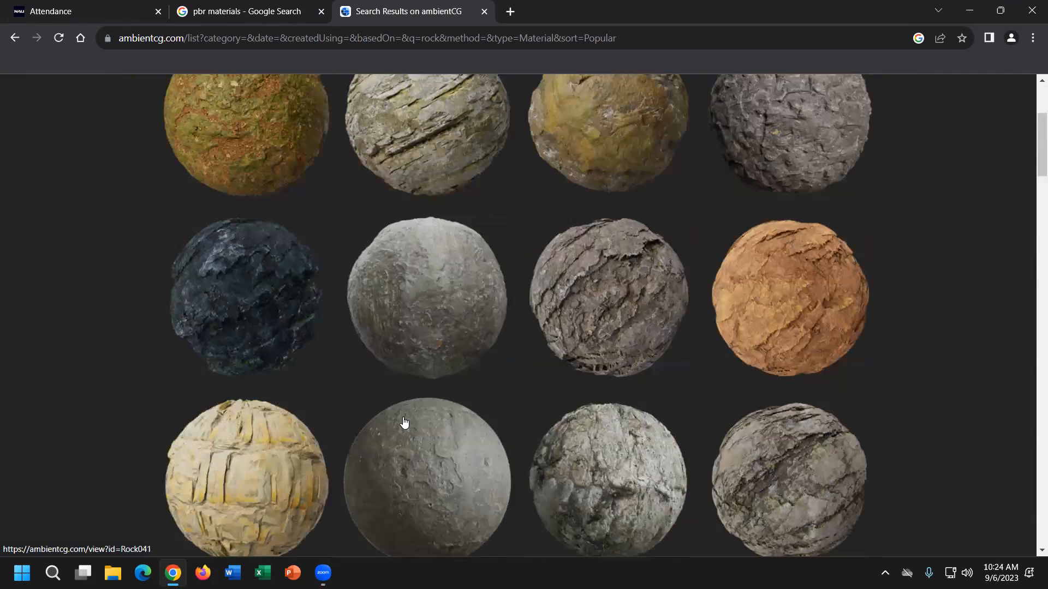
{"action": "scroll", "coordinate": [404, 422], "scroll_direction": "down", "scroll_amount": 8}
{"action": "scroll", "coordinate": [403, 422], "scroll_direction": "down", "scroll_amount": 3}
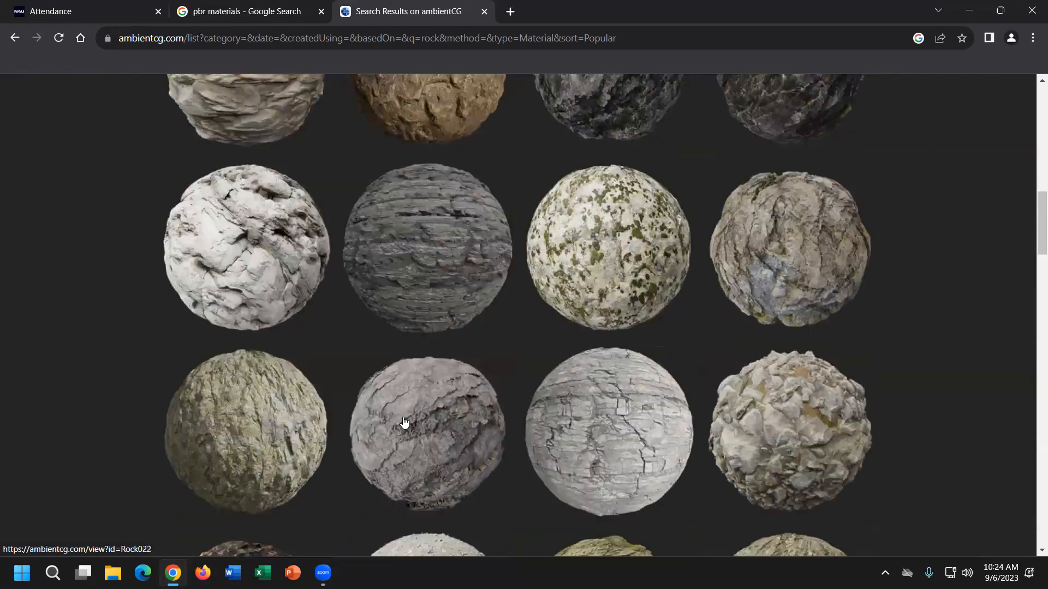
{"action": "scroll", "coordinate": [404, 422], "scroll_direction": "down", "scroll_amount": 7}
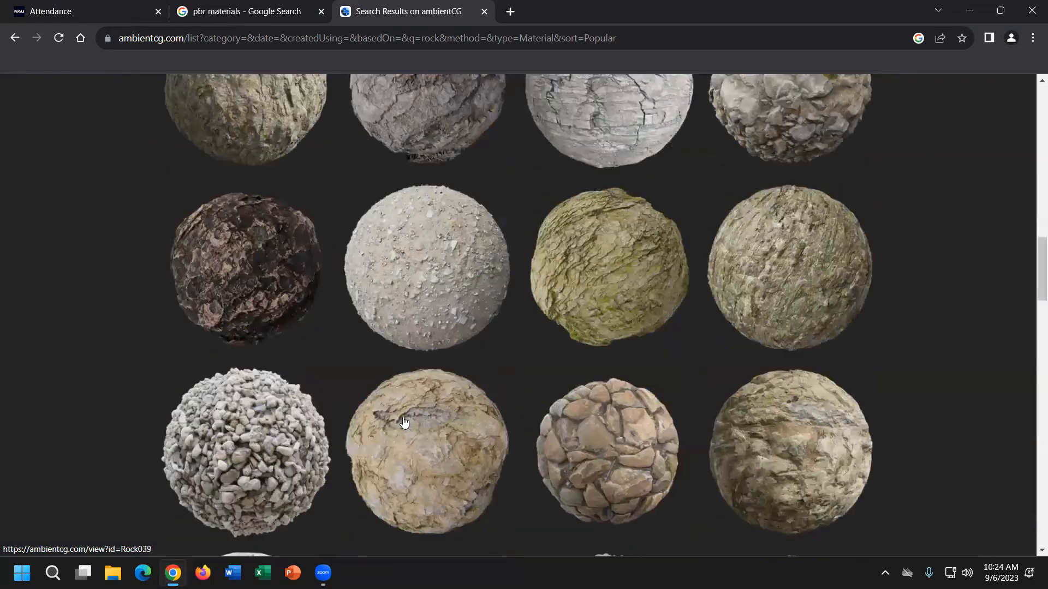
{"action": "mouse_move", "coordinate": [404, 422]}
{"action": "scroll", "coordinate": [403, 422], "scroll_direction": "down", "scroll_amount": 4}
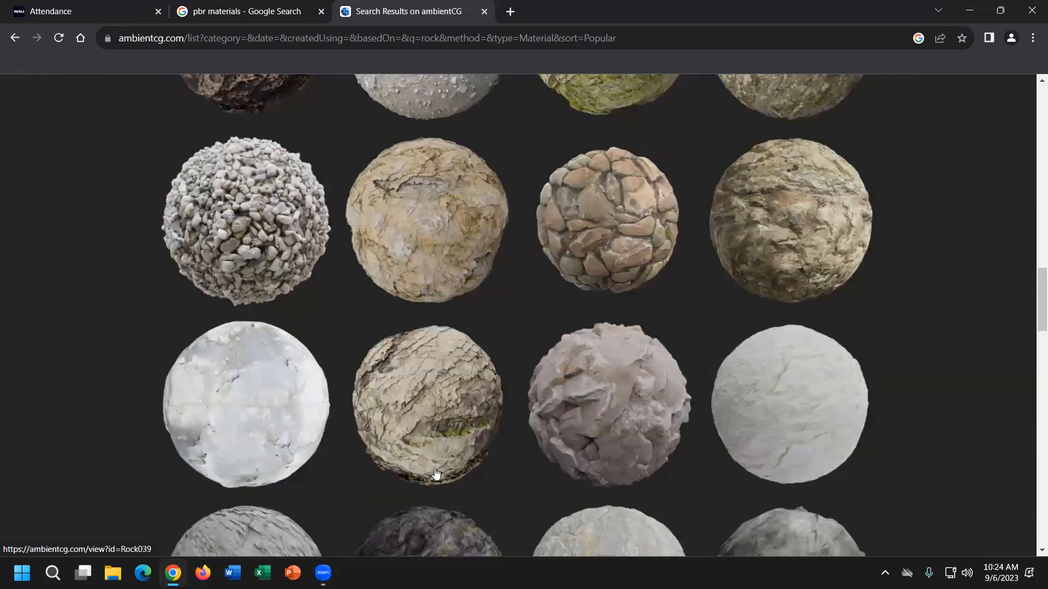
{"action": "scroll", "coordinate": [444, 469], "scroll_direction": "down", "scroll_amount": 2}
{"action": "scroll", "coordinate": [783, 274], "scroll_direction": "up", "scroll_amount": 3}
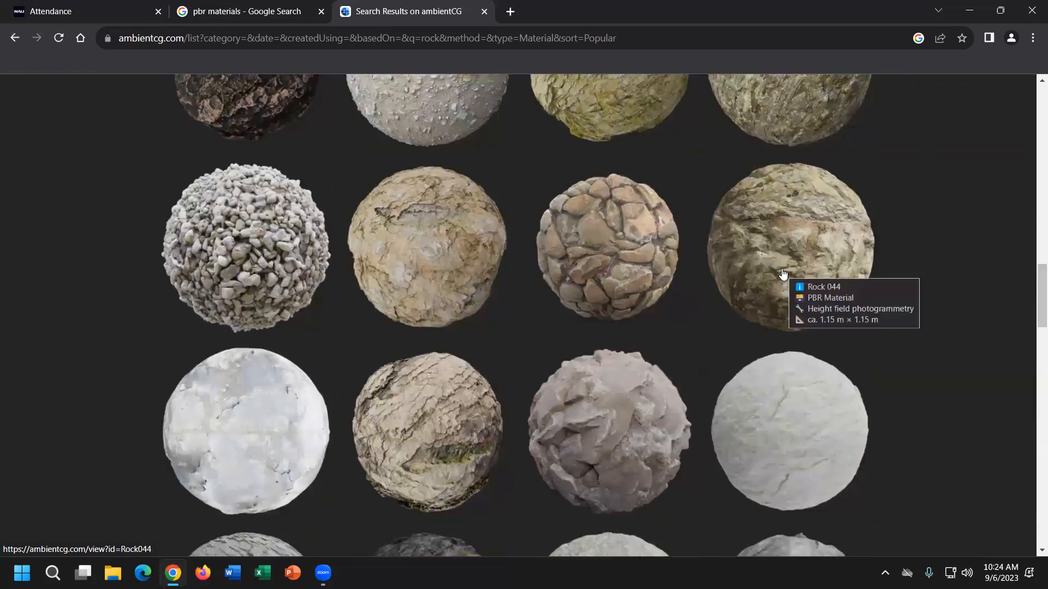
{"action": "left_click", "coordinate": [780, 272]}
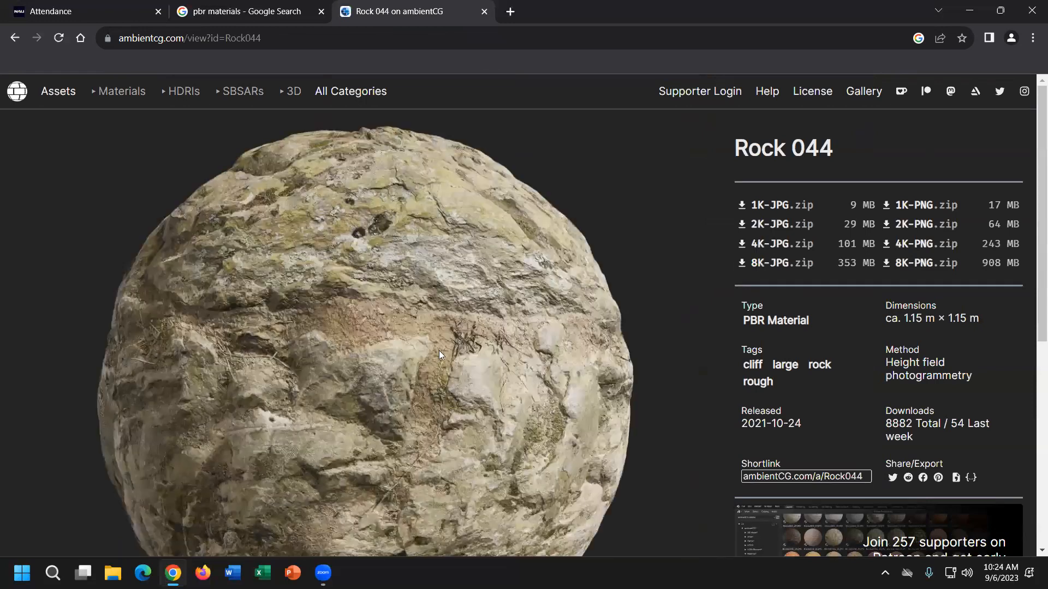
Download the Rock 044 material as the 8K-JPG zip.
{"action": "scroll", "coordinate": [441, 355], "scroll_direction": "down", "scroll_amount": 2}
{"action": "scroll", "coordinate": [758, 326], "scroll_direction": "up", "scroll_amount": 2}
{"action": "scroll", "coordinate": [588, 316], "scroll_direction": "down", "scroll_amount": 1}
{"action": "scroll", "coordinate": [797, 225], "scroll_direction": "up", "scroll_amount": 1}
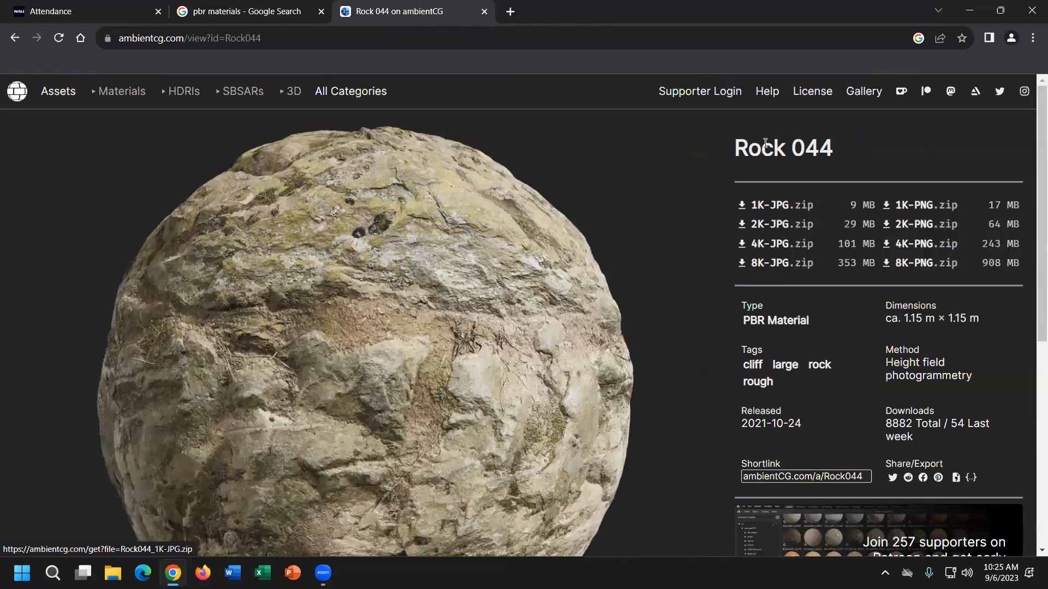
{"action": "left_click_drag", "start_coordinate": [738, 147], "coordinate": [835, 136]}
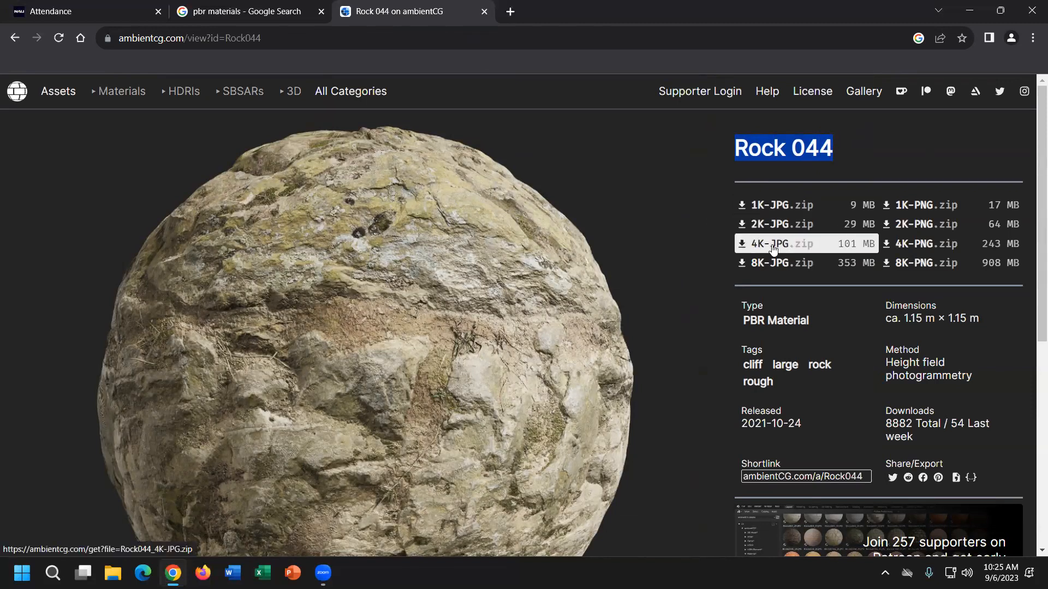
{"action": "mouse_move", "coordinate": [778, 267]}
{"action": "mouse_move", "coordinate": [772, 272]}
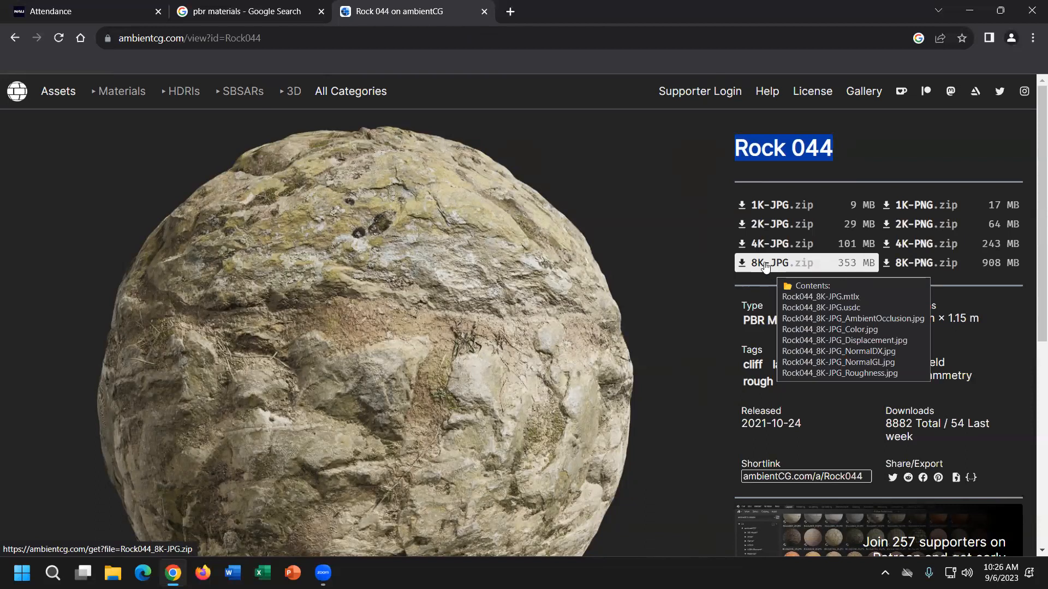
{"action": "left_click", "coordinate": [771, 264]}
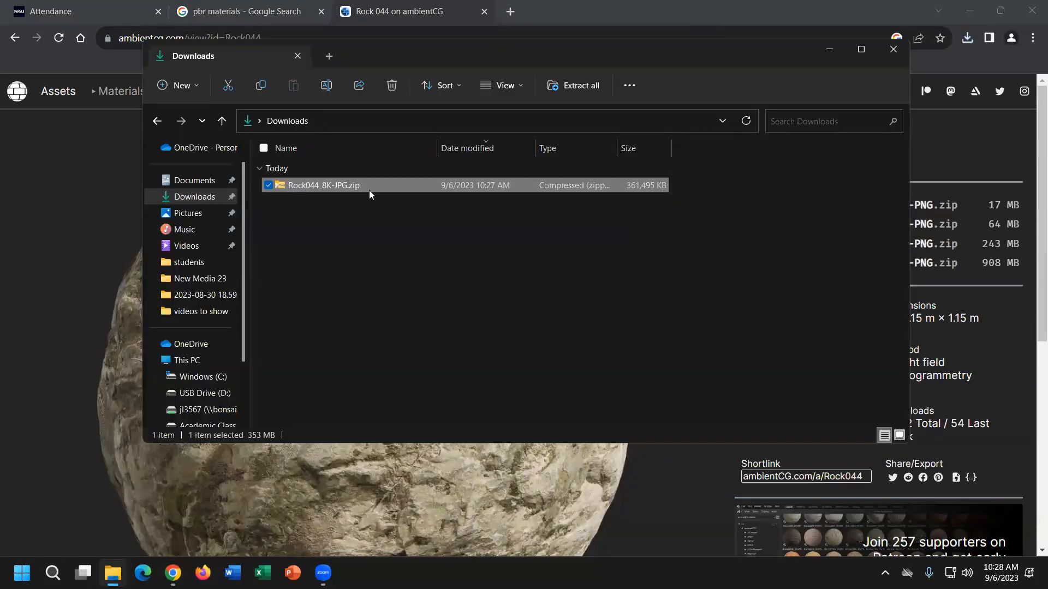
Copy Rock044_8K-JPG.zip from the Downloads folder to the root of the personal network drive (H:).
{"action": "scroll", "coordinate": [219, 338], "scroll_direction": "down", "scroll_amount": 1}
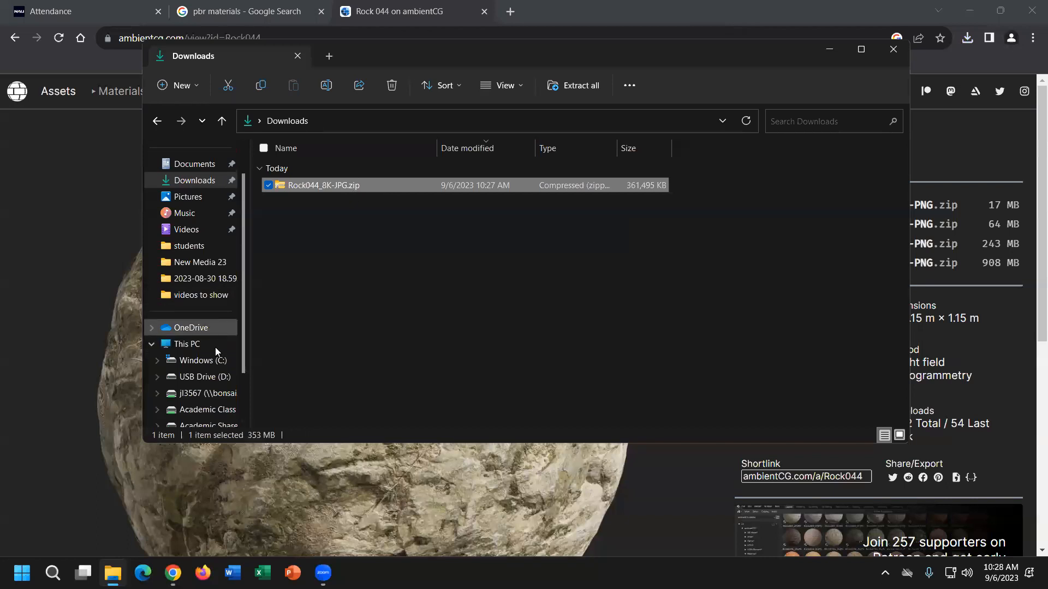
{"action": "left_click", "coordinate": [211, 394]}
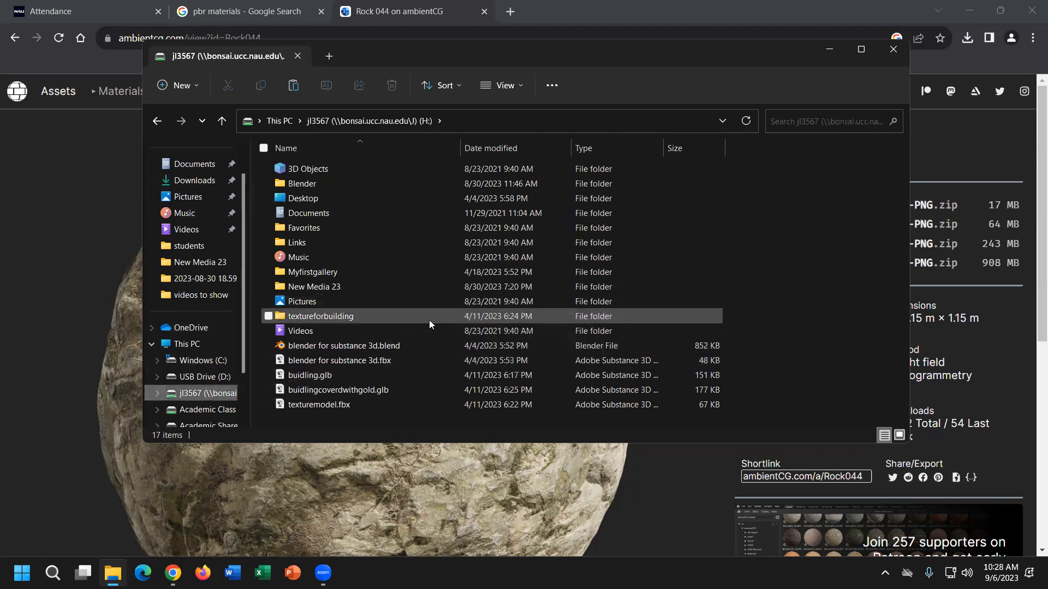
{"action": "key", "text": "ctrl+v"}
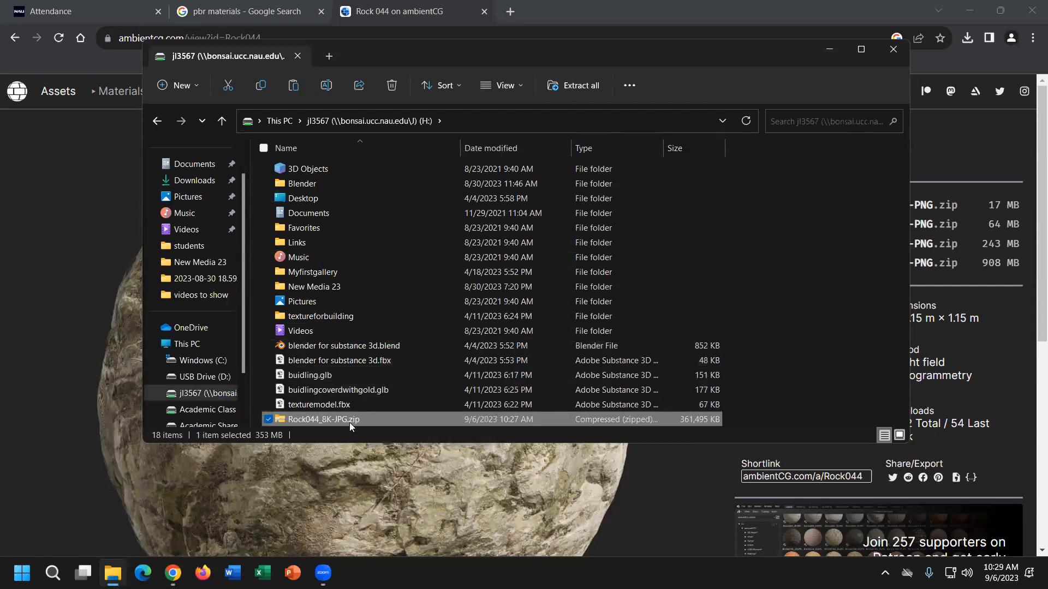
Extract all files from Rock044_8K-JPG.zip into the folder H:\Rock044_8K-JPG.
{"action": "right_click", "coordinate": [315, 417]}
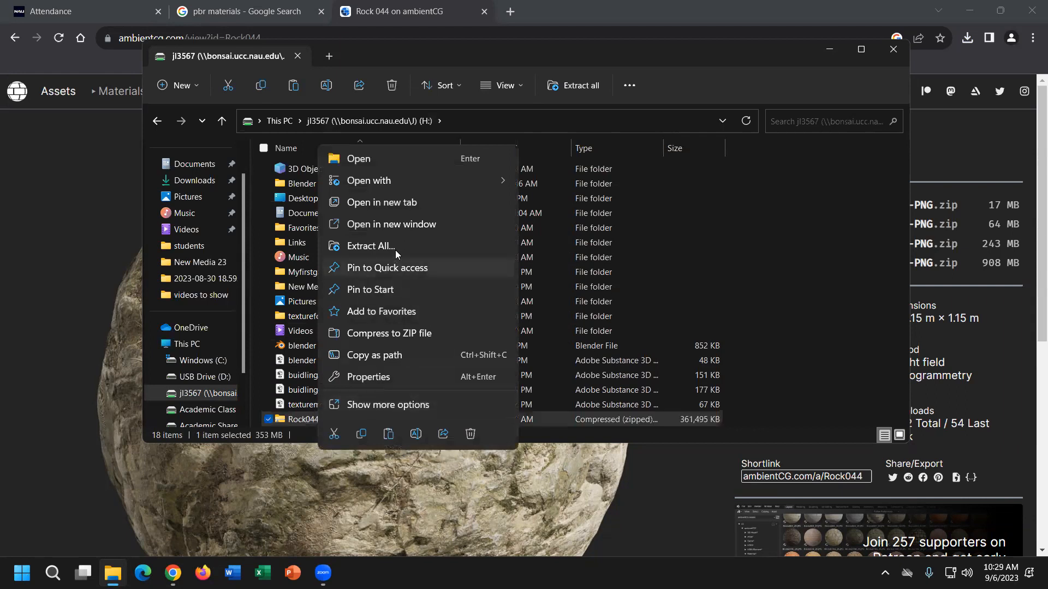
{"action": "left_click", "coordinate": [394, 246]}
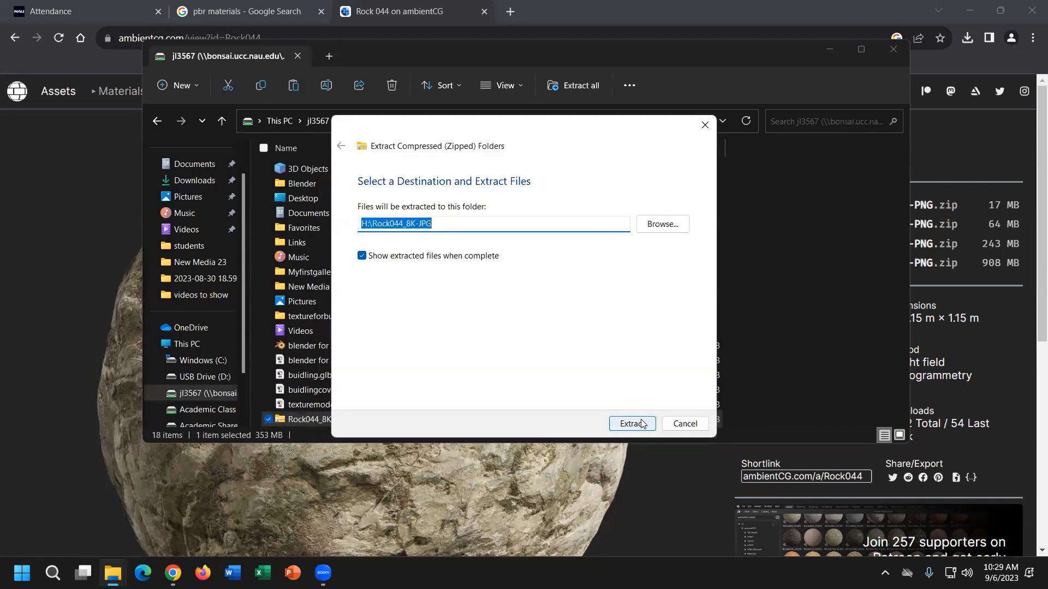
{"action": "left_click", "coordinate": [644, 425]}
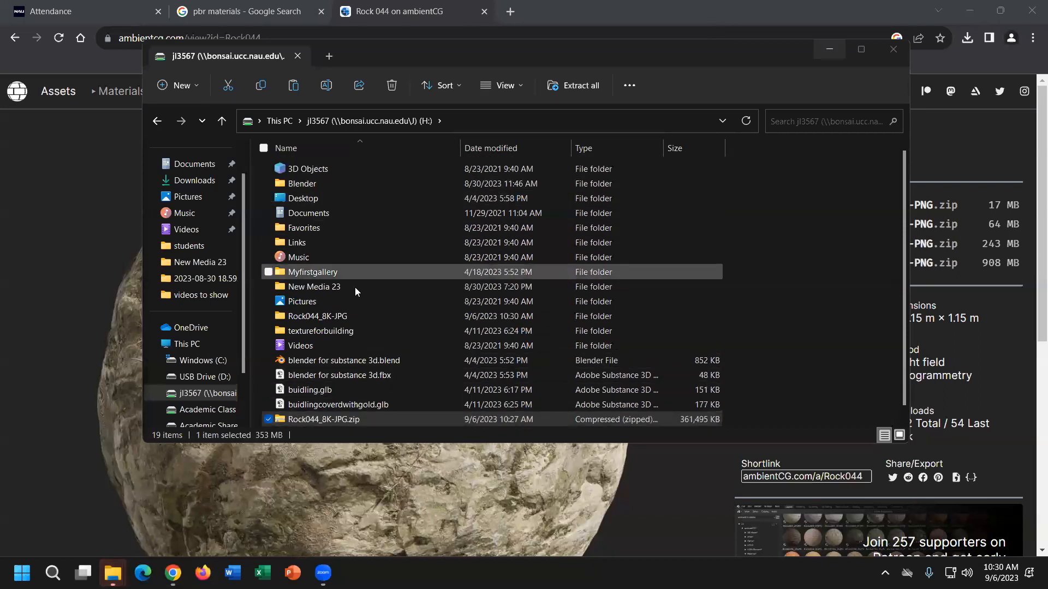
Open the extracted Rock044_8K-JPG folder and display its files as large icons.
{"action": "left_click", "coordinate": [336, 317]}
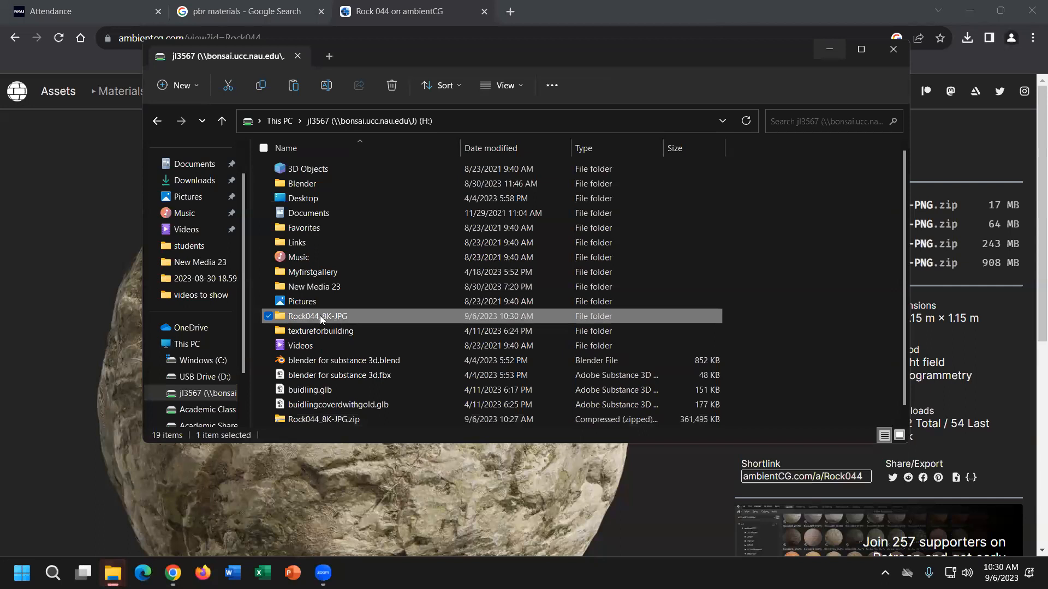
{"action": "double_click", "coordinate": [336, 316]}
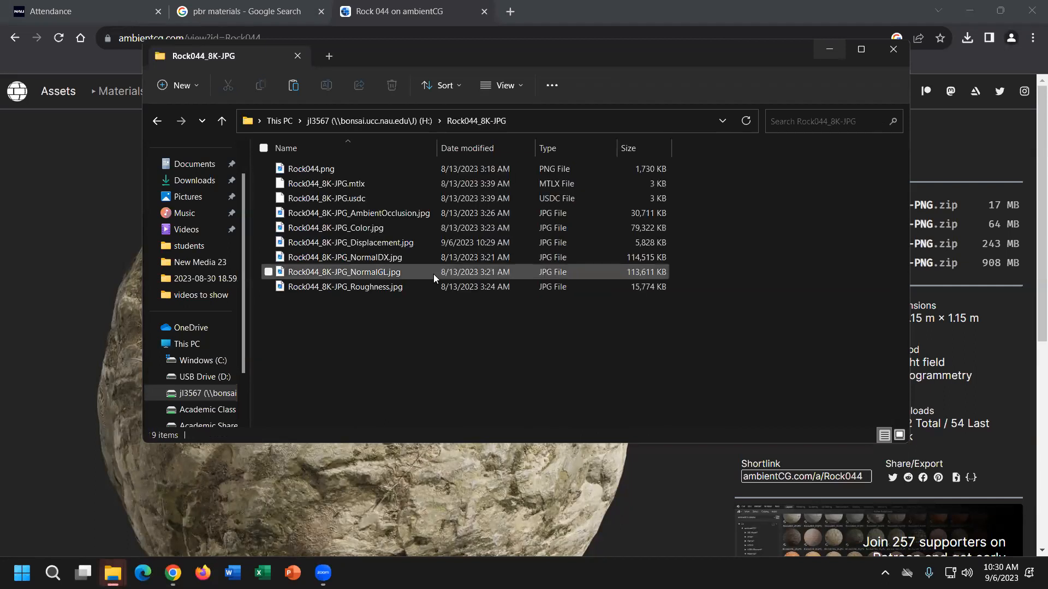
{"action": "left_click", "coordinate": [506, 83]}
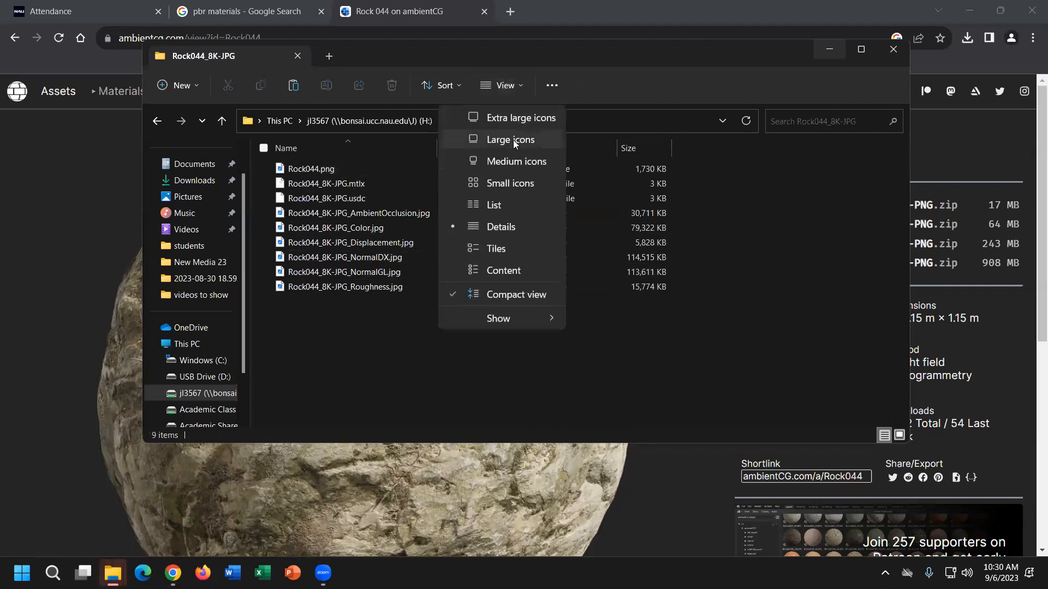
{"action": "left_click", "coordinate": [455, 137]}
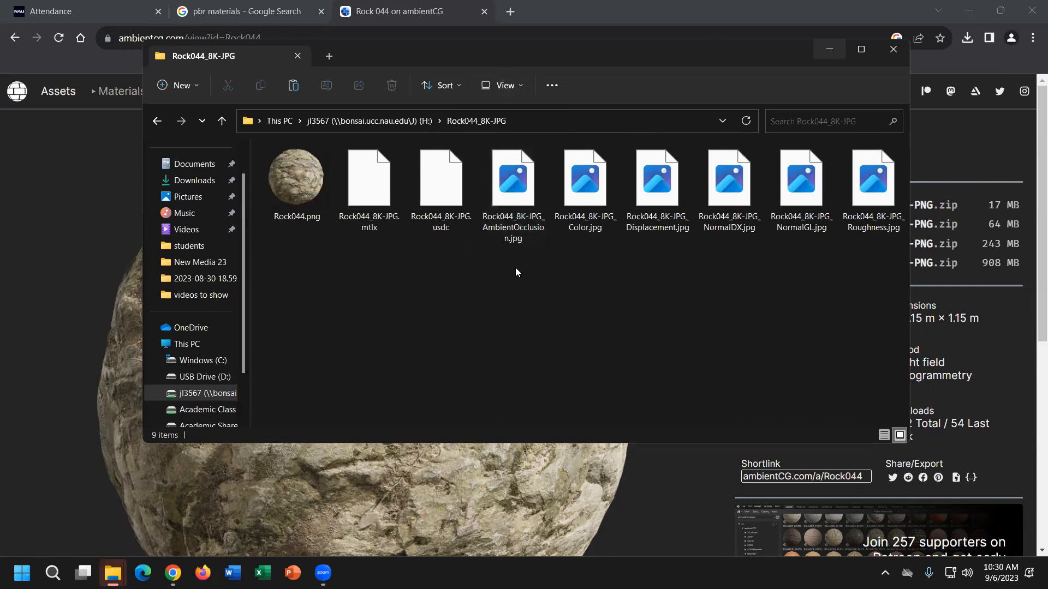
Examine the Rock044 preview image and its Roughness, Color, NormalDX and AmbientOcclusion texture maps in the folder.
{"action": "left_click", "coordinate": [788, 210]}
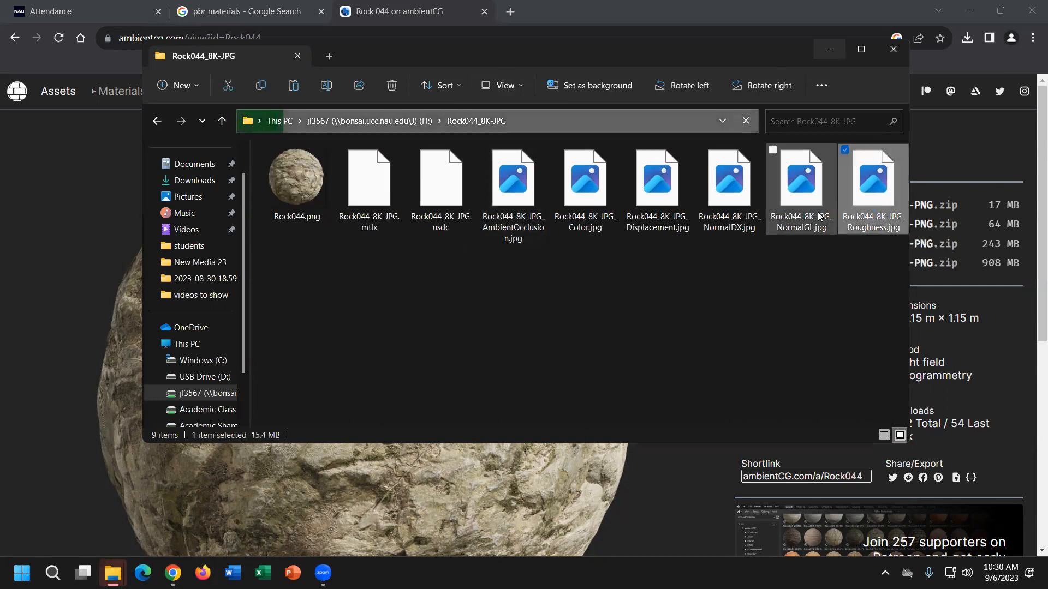
{"action": "left_click", "coordinate": [640, 310]}
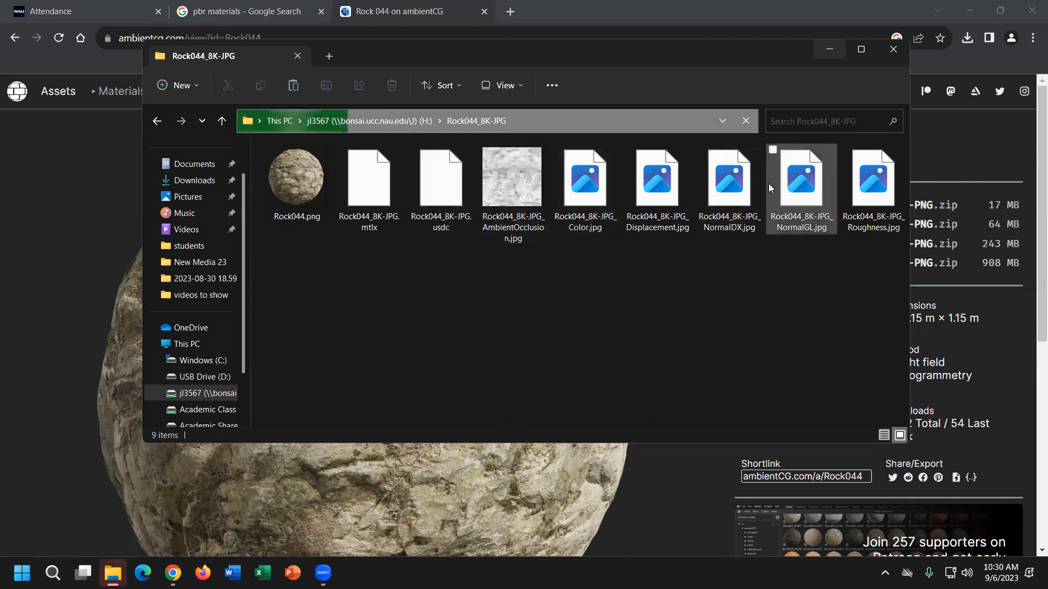
{"action": "left_click", "coordinate": [868, 199]}
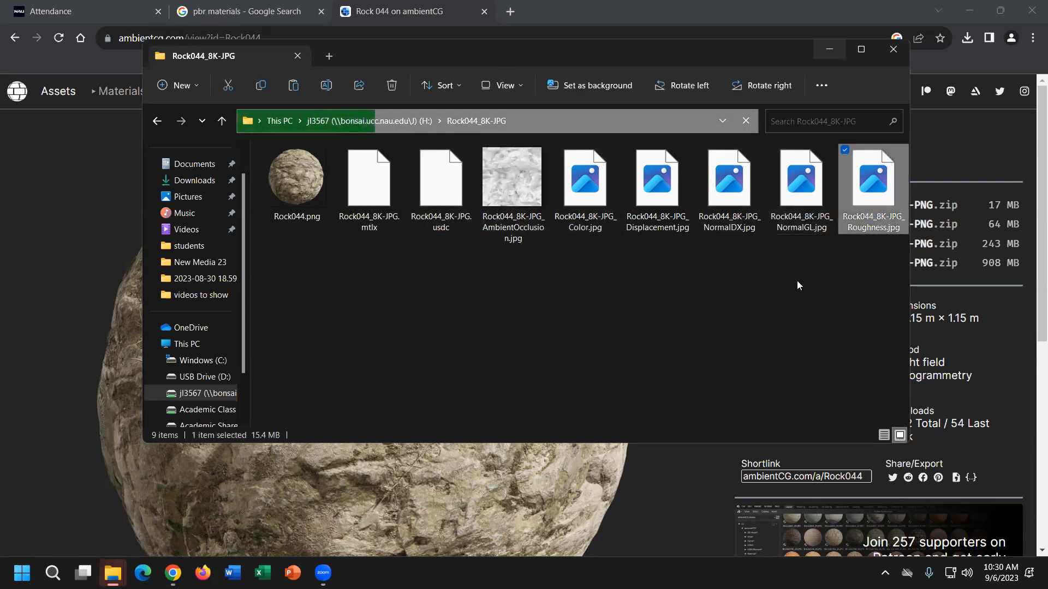
{"action": "left_click", "coordinate": [320, 176]}
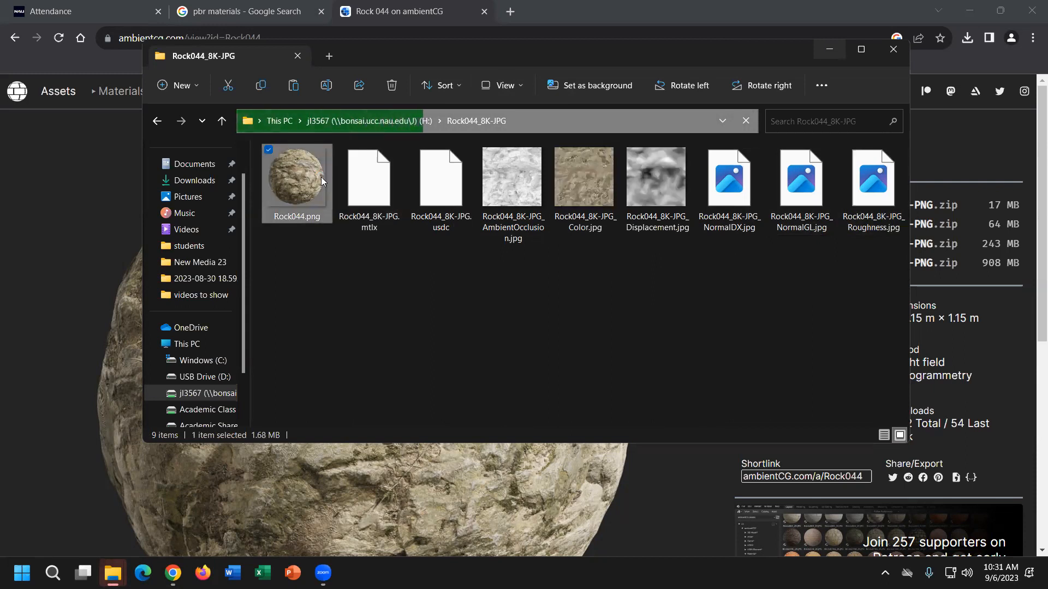
{"action": "left_click", "coordinate": [580, 224]}
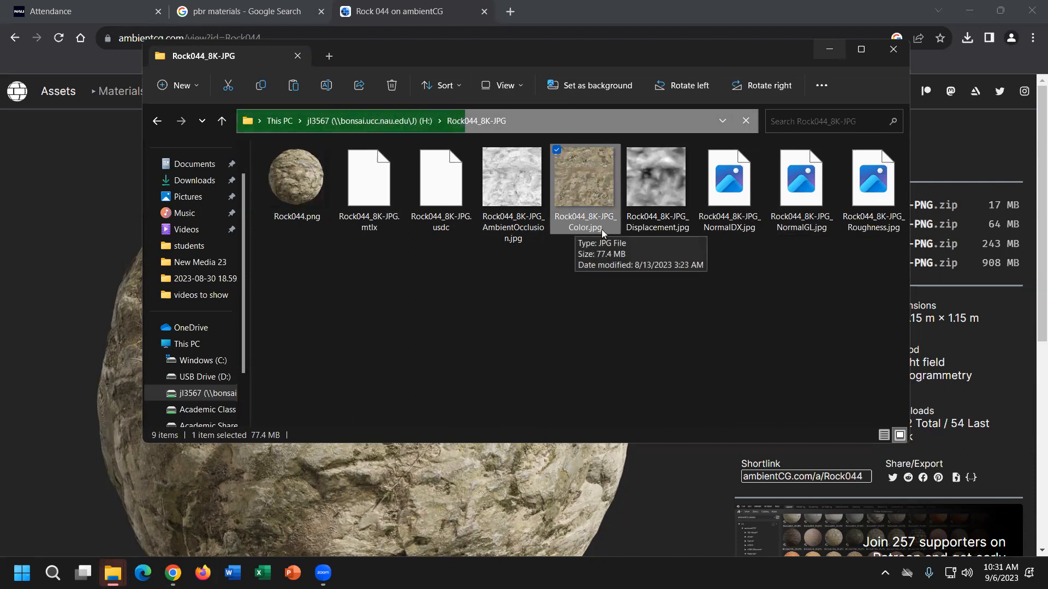
{"action": "left_click", "coordinate": [737, 227]}
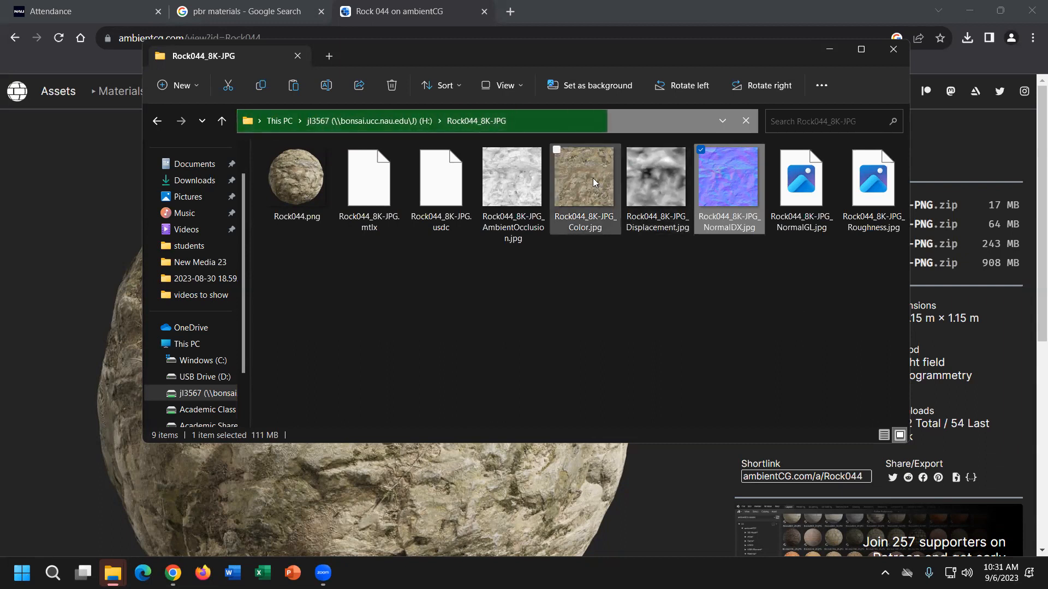
{"action": "left_click", "coordinate": [518, 194]}
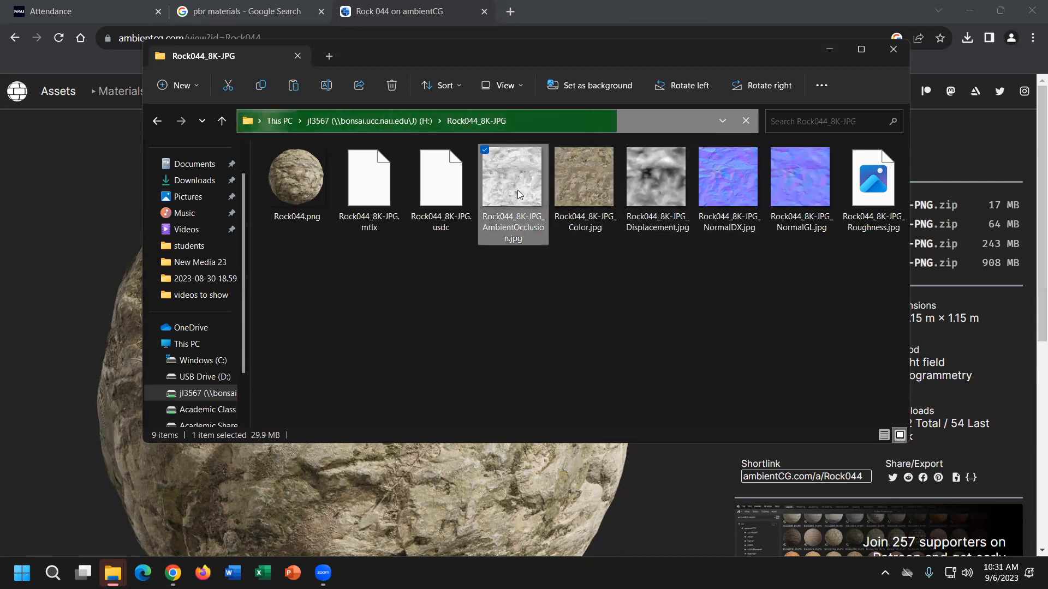
Compare the Rock044 NormalDX and NormalGL texture maps in the extracted folder.
{"action": "left_click", "coordinate": [728, 180]}
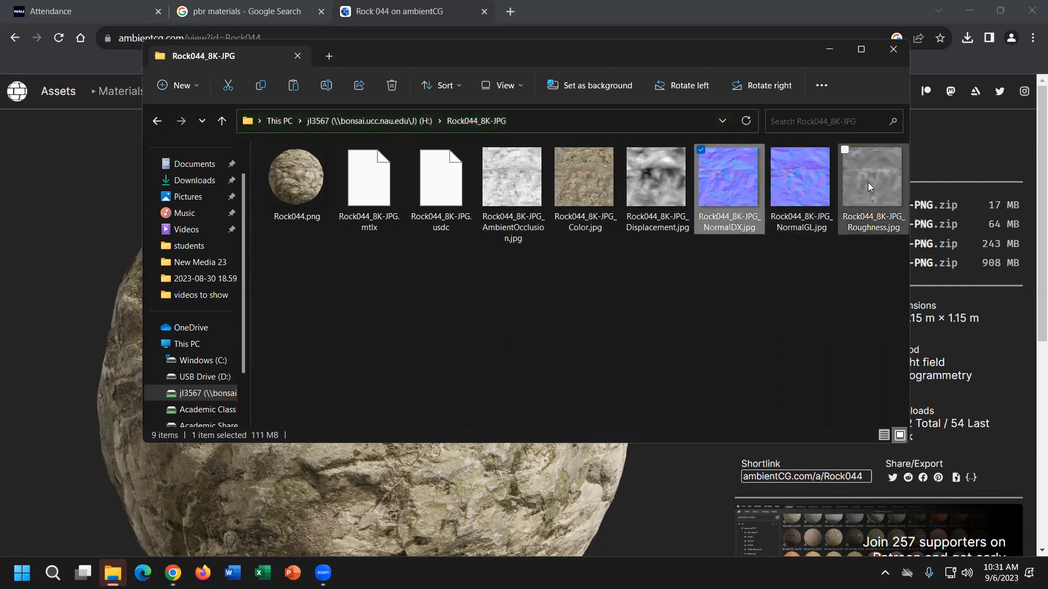
{"action": "left_click", "coordinate": [808, 194]}
{"action": "left_click", "coordinate": [739, 202]}
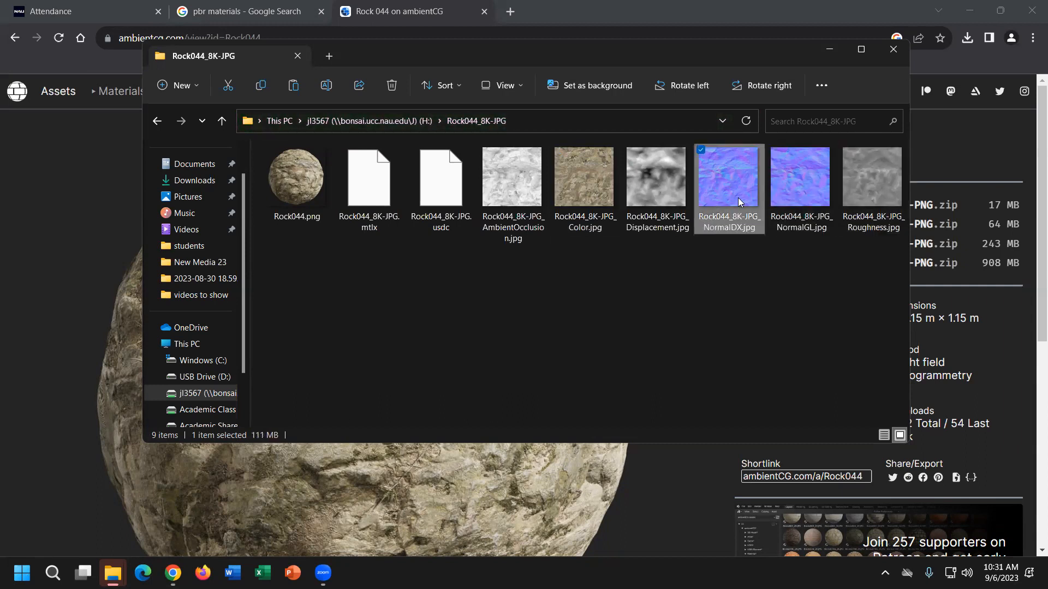
{"action": "left_click", "coordinate": [788, 202]}
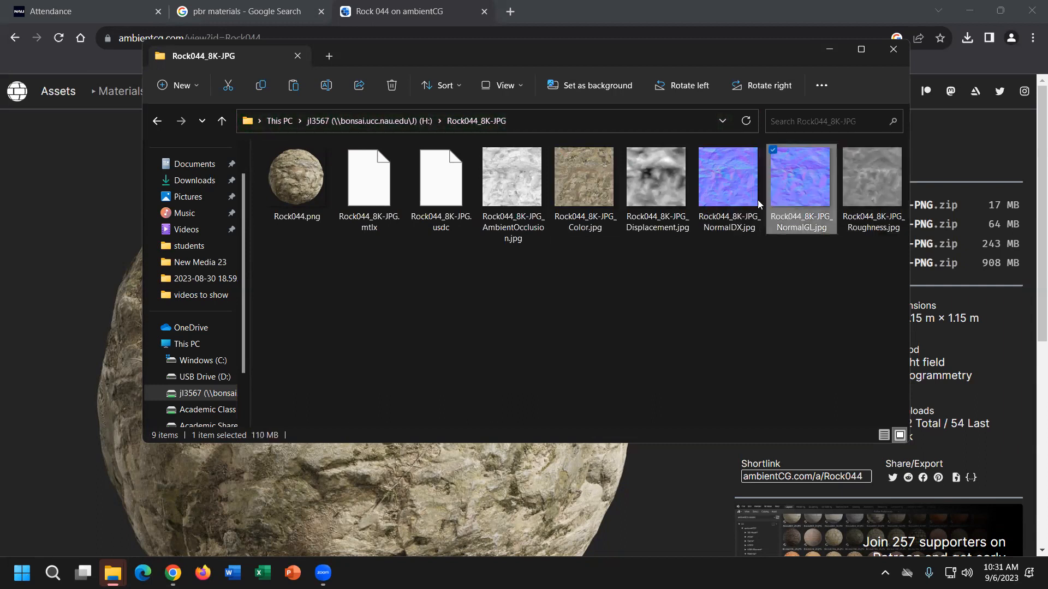
{"action": "left_click", "coordinate": [732, 214]}
{"action": "left_click", "coordinate": [800, 214]}
{"action": "left_click", "coordinate": [755, 204]}
{"action": "left_click", "coordinate": [808, 200]}
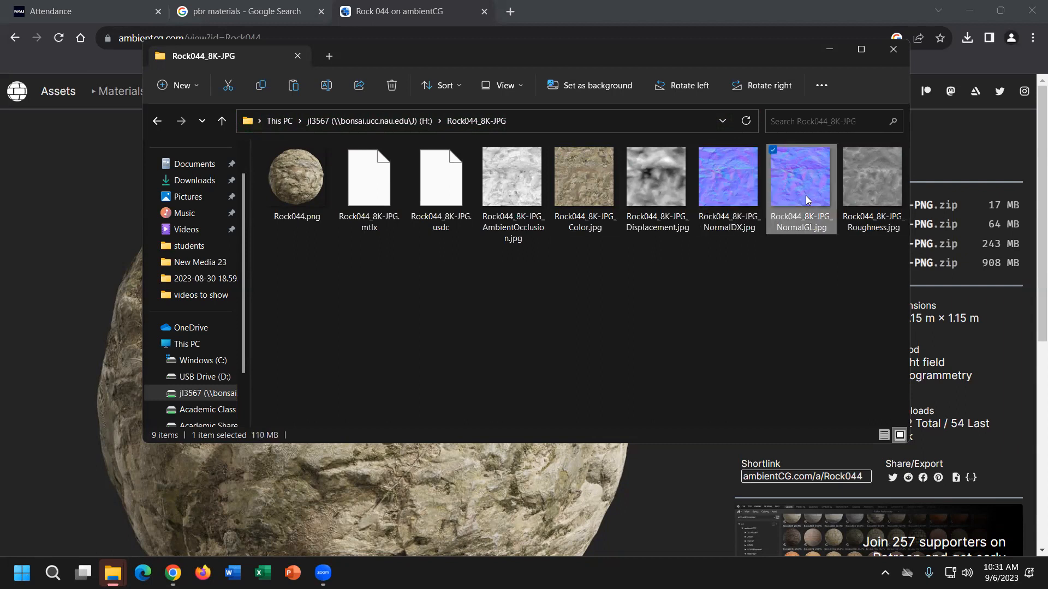
{"action": "left_click", "coordinate": [748, 197]}
{"action": "left_click", "coordinate": [786, 176]}
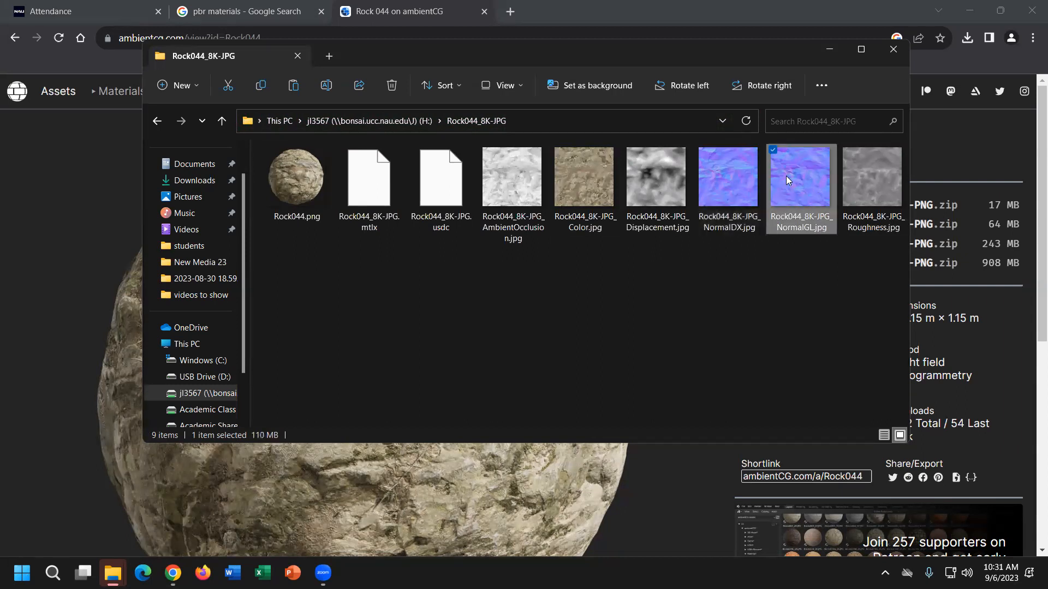
{"action": "left_click", "coordinate": [742, 183]}
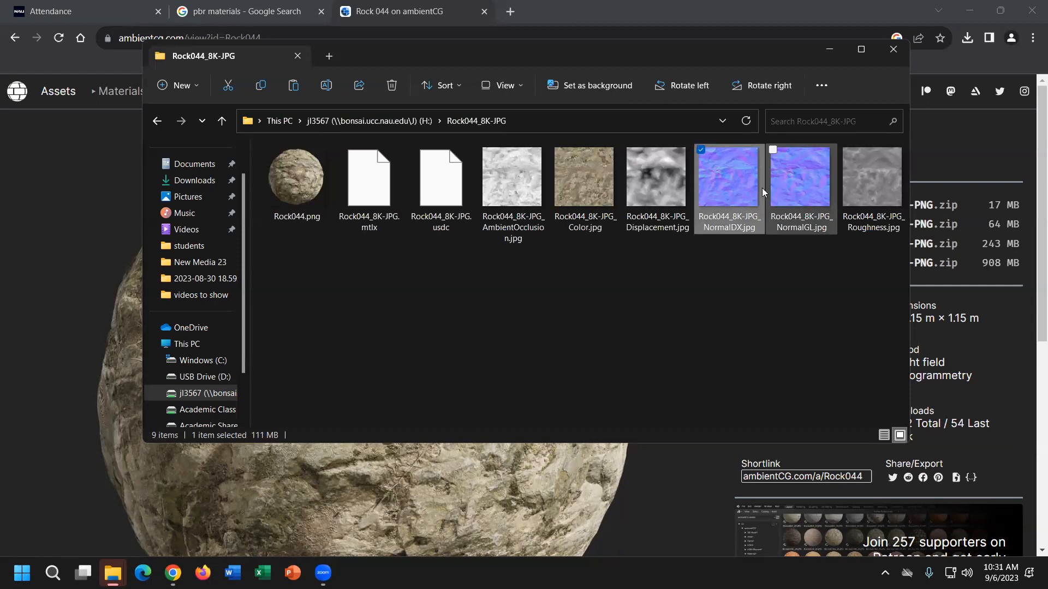
View Rock044_8K-JPG_Color.jpg and Rock044_8K-JPG_NormalDX.jpg at full size, closing each image after examining it.
{"action": "left_click", "coordinate": [595, 188]}
{"action": "double_click", "coordinate": [594, 186]}
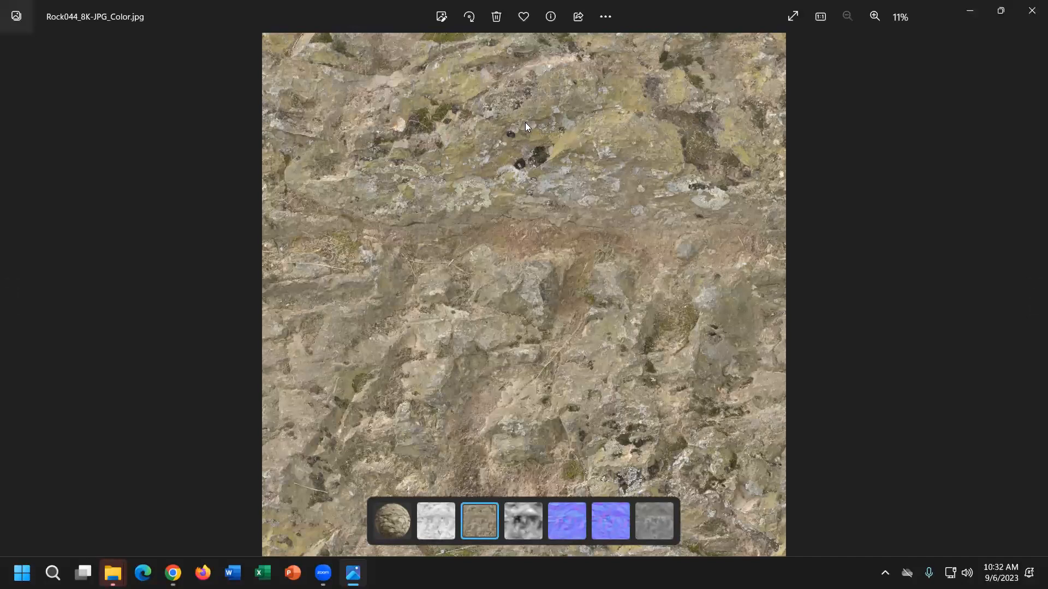
{"action": "left_click", "coordinate": [1031, 11]}
{"action": "double_click", "coordinate": [719, 198]}
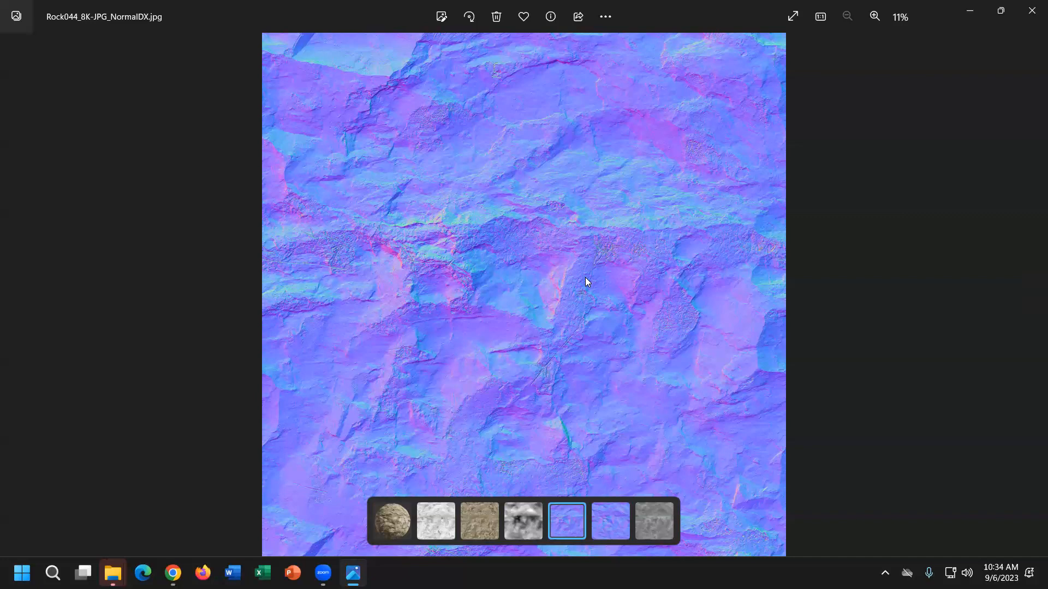
{"action": "left_click", "coordinate": [1031, 6]}
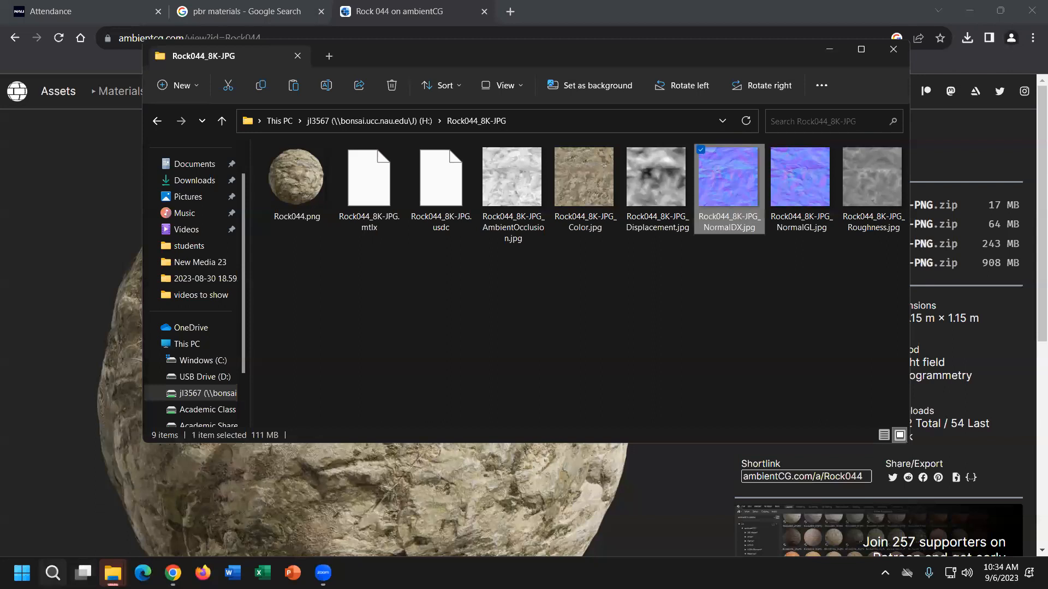
Launch Blender and start a new General file with the default cube.
{"action": "left_click", "coordinate": [53, 572]}
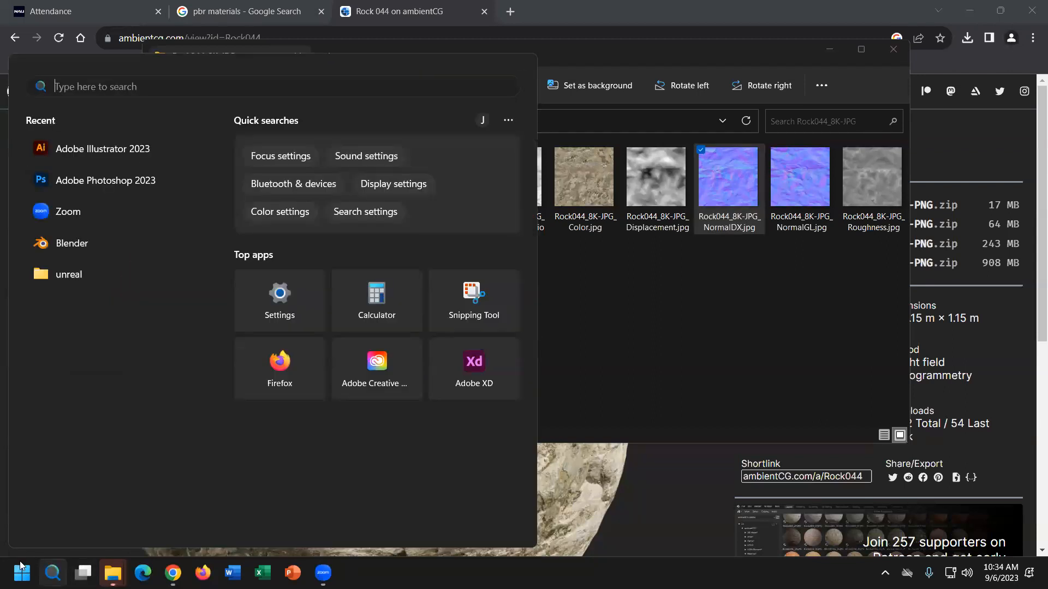
{"action": "left_click", "coordinate": [124, 243]}
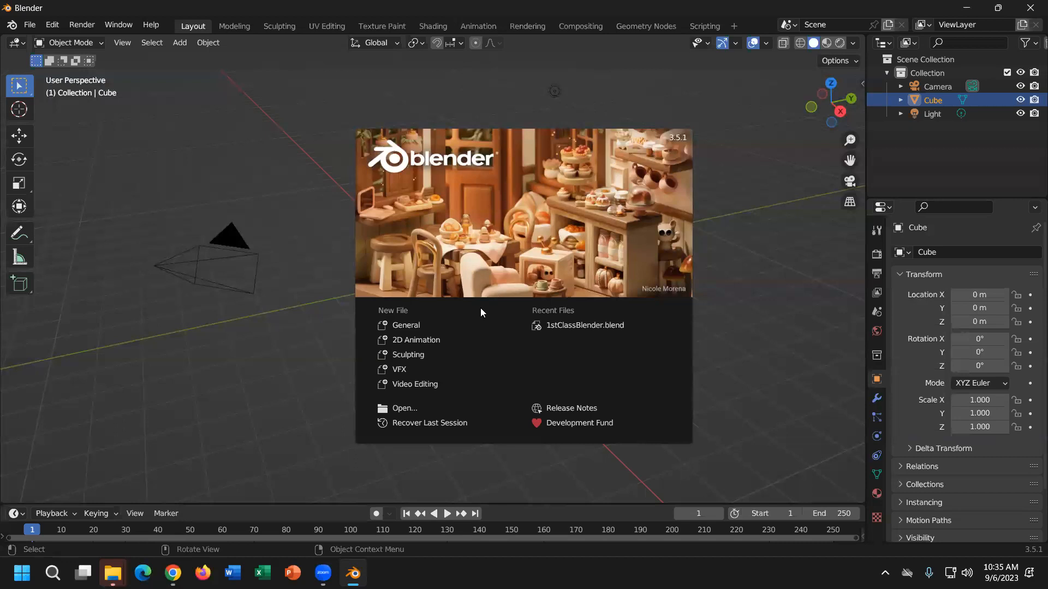
{"action": "left_click", "coordinate": [432, 327]}
{"action": "middle_click_drag", "start_coordinate": [462, 300], "coordinate": [538, 314]}
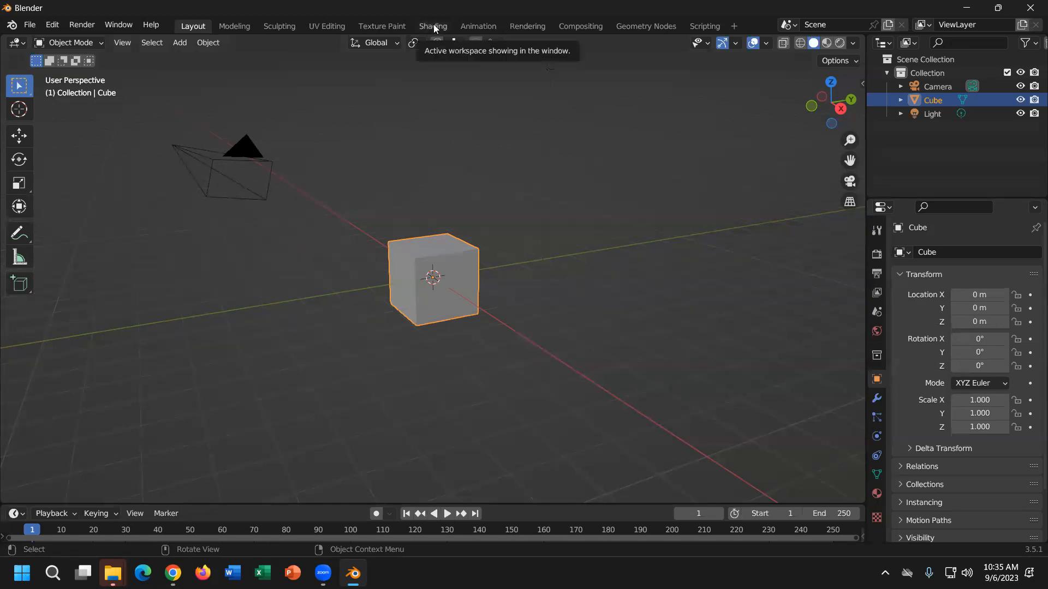
{"action": "left_click", "coordinate": [539, 294]}
{"action": "middle_click_drag", "start_coordinate": [541, 294], "coordinate": [451, 268]}
{"action": "left_click", "coordinate": [456, 276]}
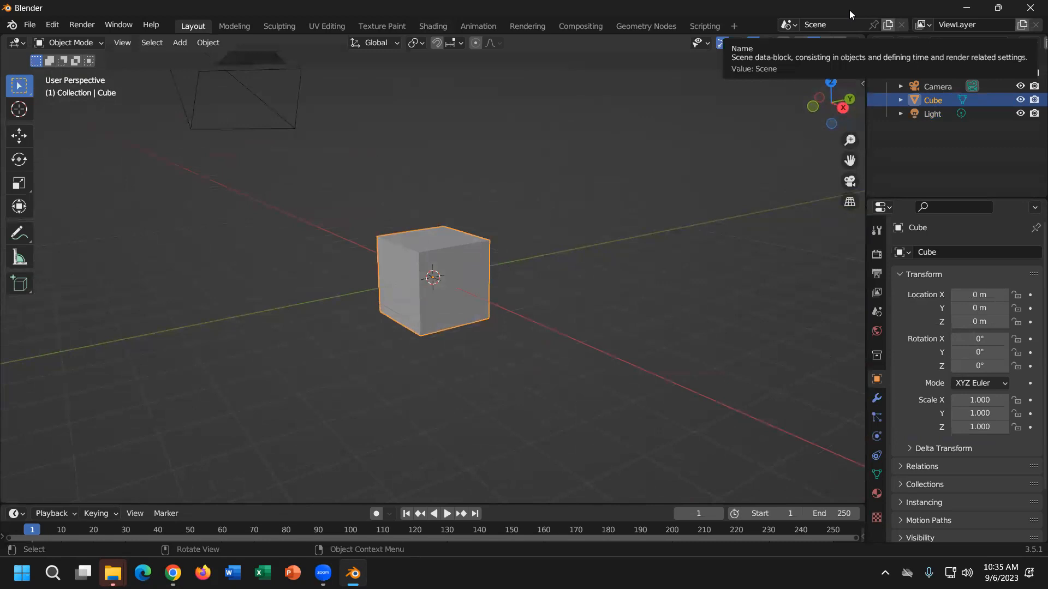
Switch to the Shading workspace in a maximized window, with the cube's material nodes in view.
{"action": "left_click_drag", "start_coordinate": [434, 8], "coordinate": [428, 64]}
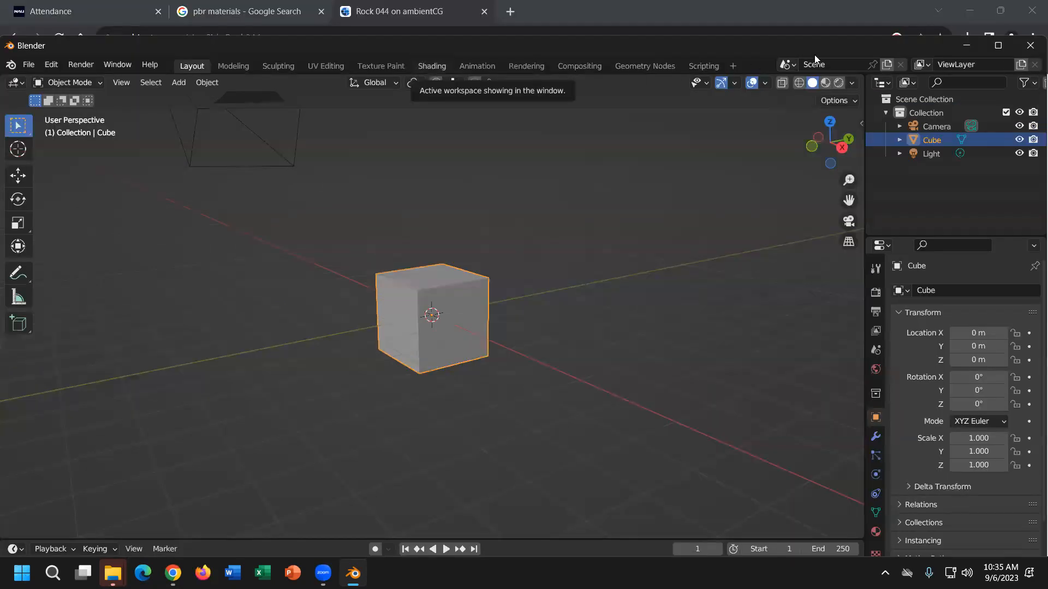
{"action": "left_click", "coordinate": [427, 67]}
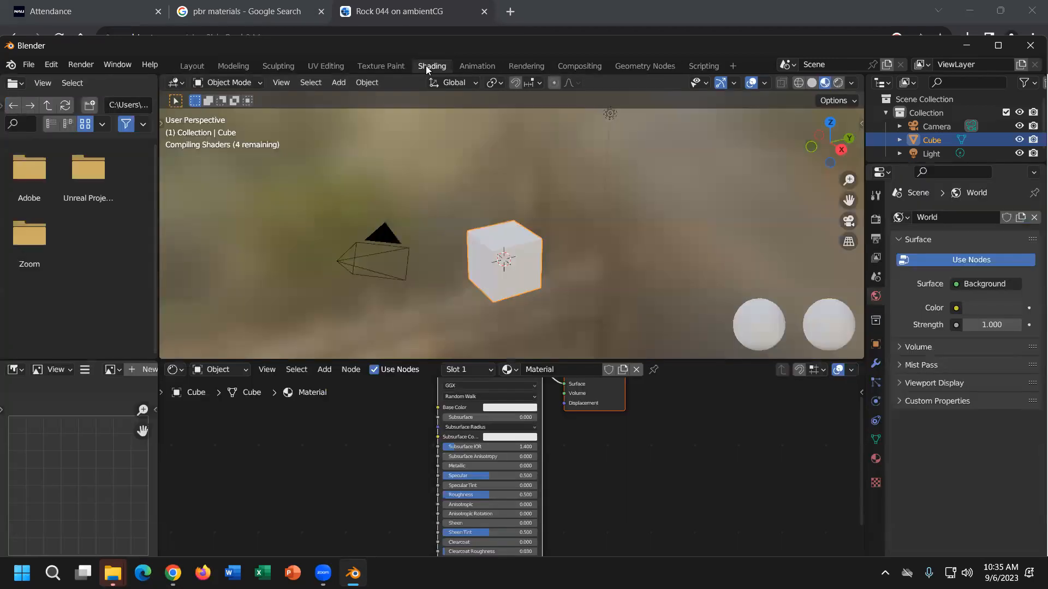
{"action": "double_click", "coordinate": [864, 41]}
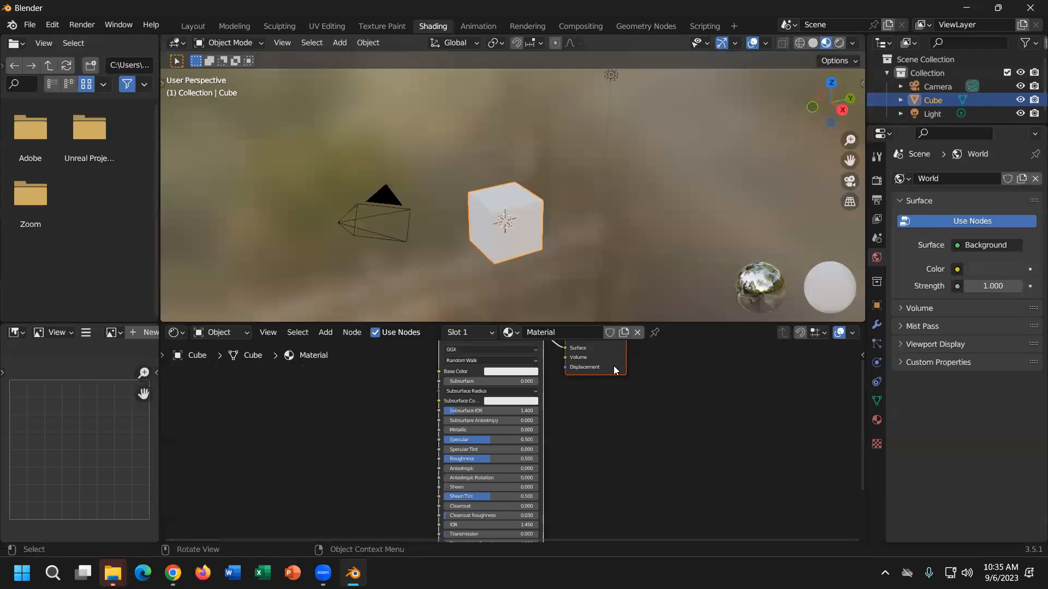
{"action": "scroll", "coordinate": [569, 440], "scroll_direction": "down", "scroll_amount": 2}
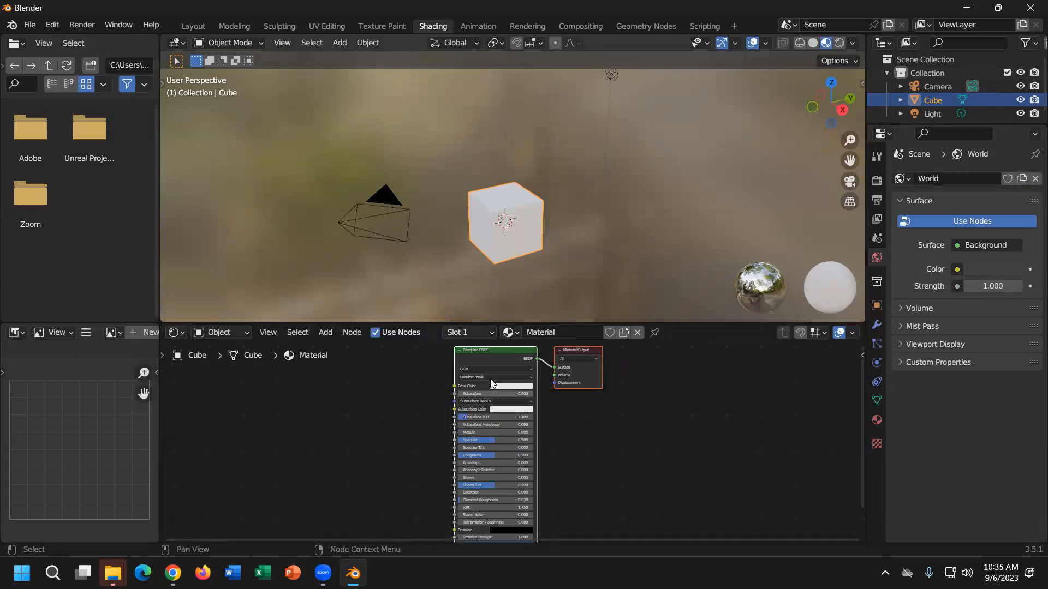
{"action": "left_click", "coordinate": [488, 350]}
{"action": "left_click", "coordinate": [593, 412]}
{"action": "left_click", "coordinate": [498, 355]}
{"action": "left_click_drag", "start_coordinate": [454, 386], "coordinate": [337, 399]}
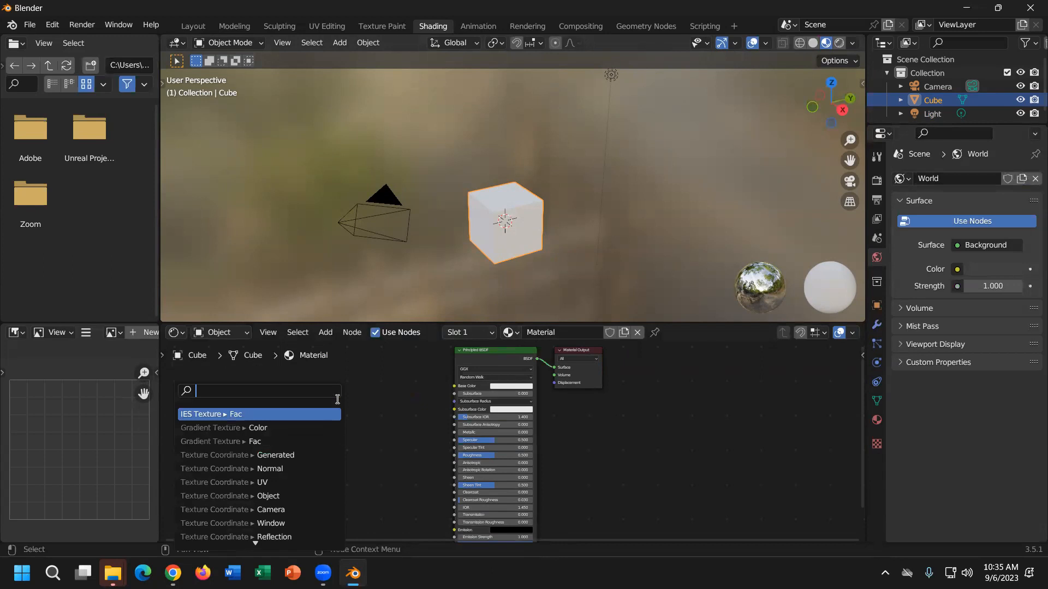
{"action": "left_click", "coordinate": [464, 384]}
Add an Image Texture node with its Color output linked to the Principled BSDF's Base Color, placed beside the shader.
{"action": "scroll", "coordinate": [468, 389], "scroll_direction": "up", "scroll_amount": 4}
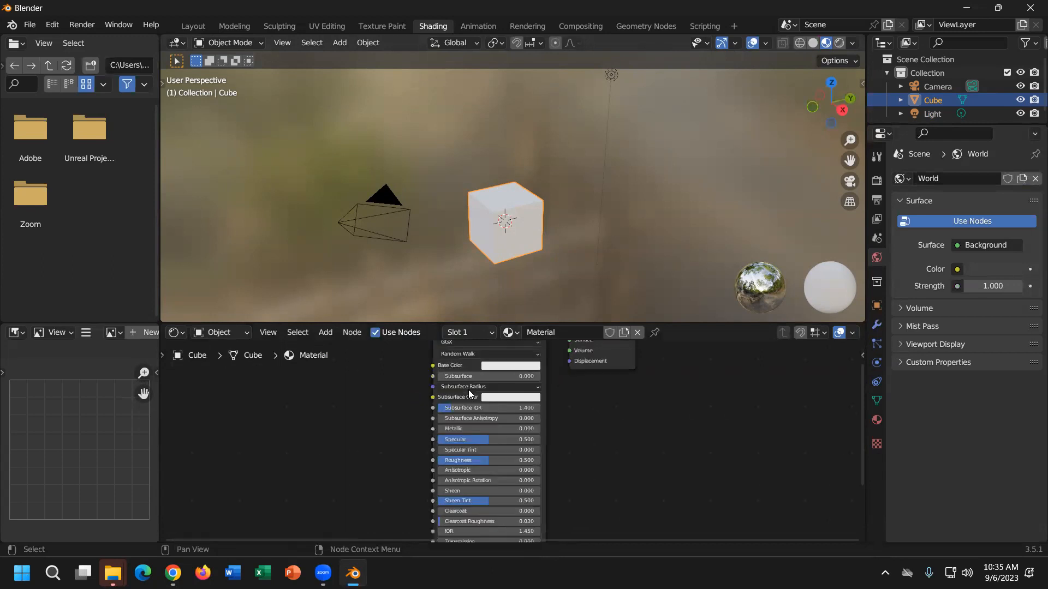
{"action": "middle_click_drag", "start_coordinate": [466, 416], "coordinate": [513, 487]}
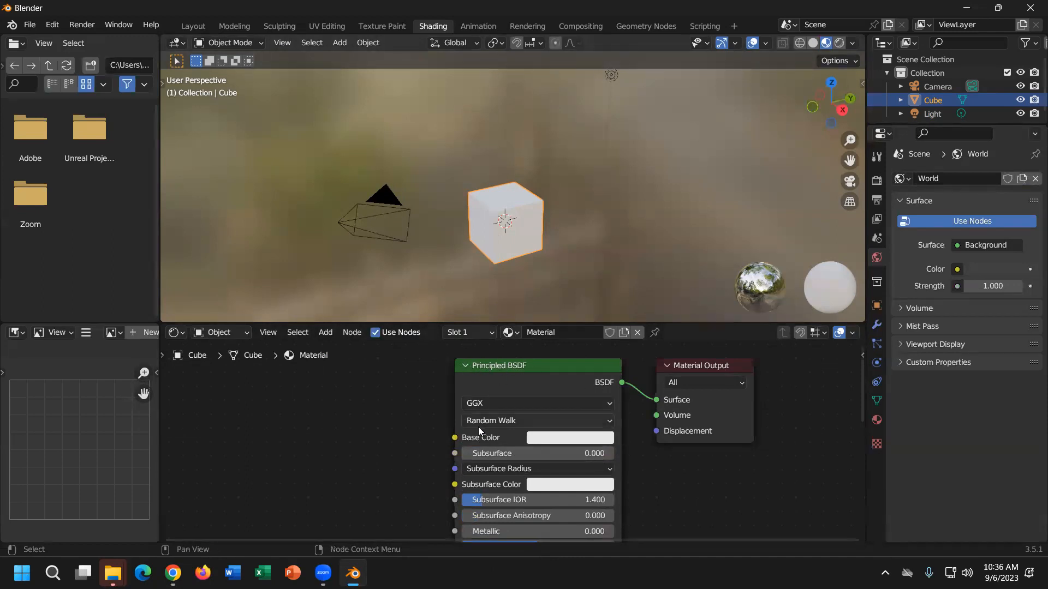
{"action": "left_click_drag", "start_coordinate": [453, 437], "coordinate": [302, 413]}
{"action": "type", "text": "image"}
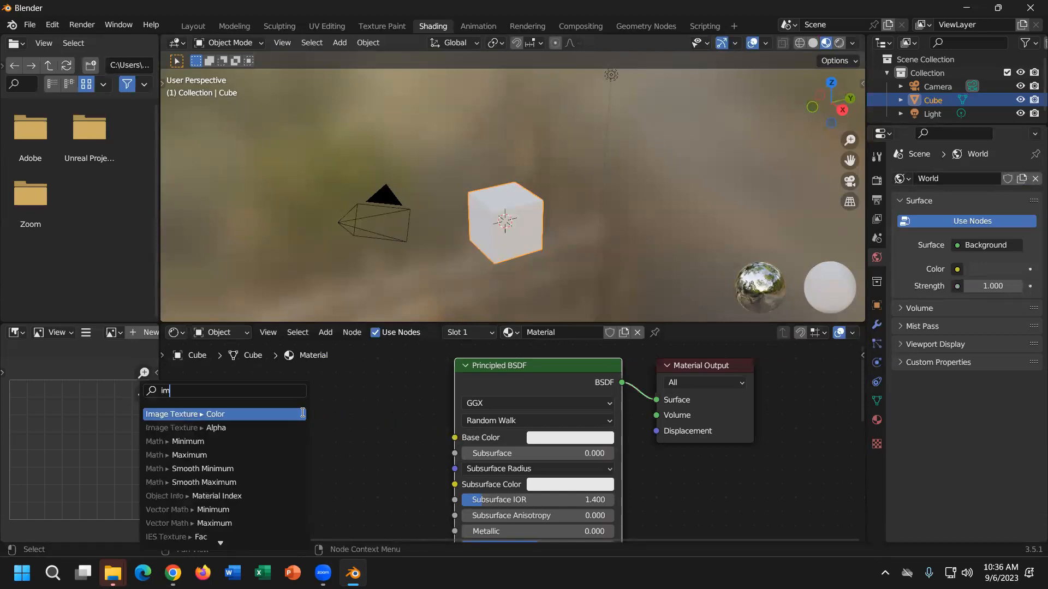
{"action": "left_click", "coordinate": [173, 414]}
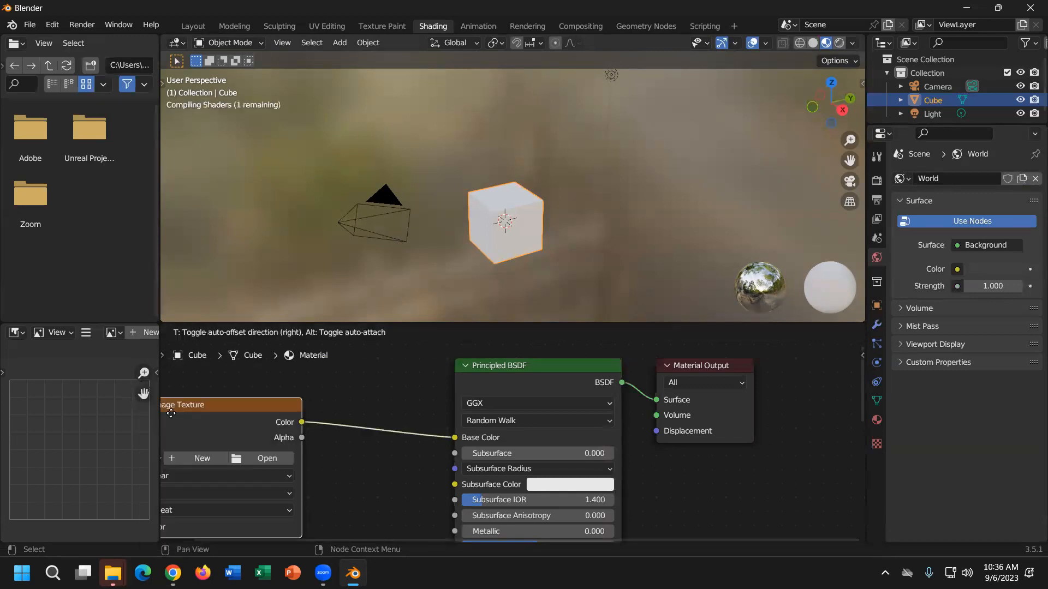
{"action": "left_click", "coordinate": [318, 433]}
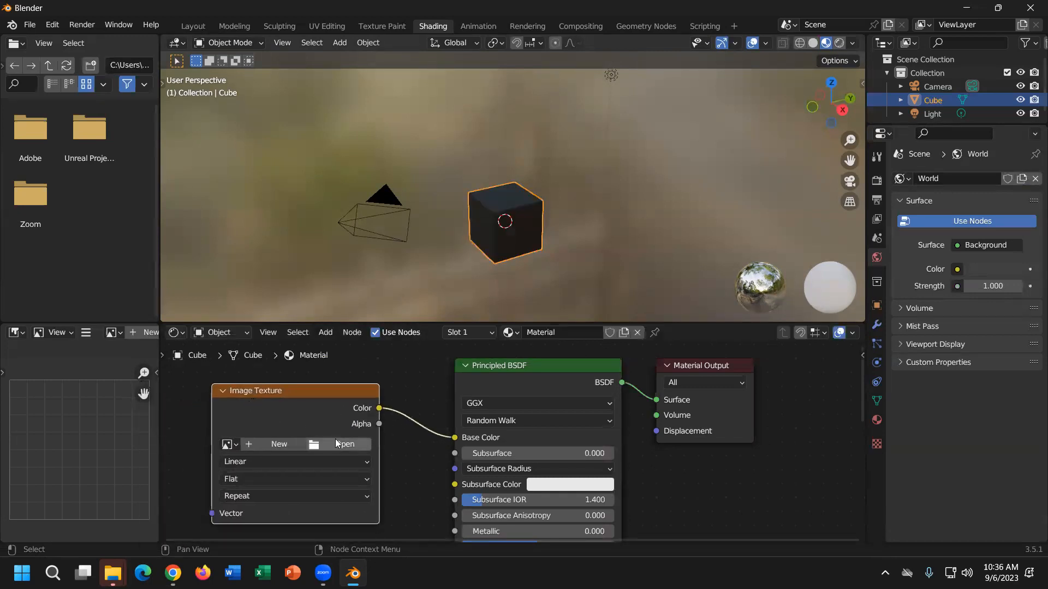
Load Rock044_8K-JPG_Color.jpg from H:\Rock044_8K-JPG into the Image Texture node, browsing the files as thumbnails.
{"action": "left_click", "coordinate": [327, 443]}
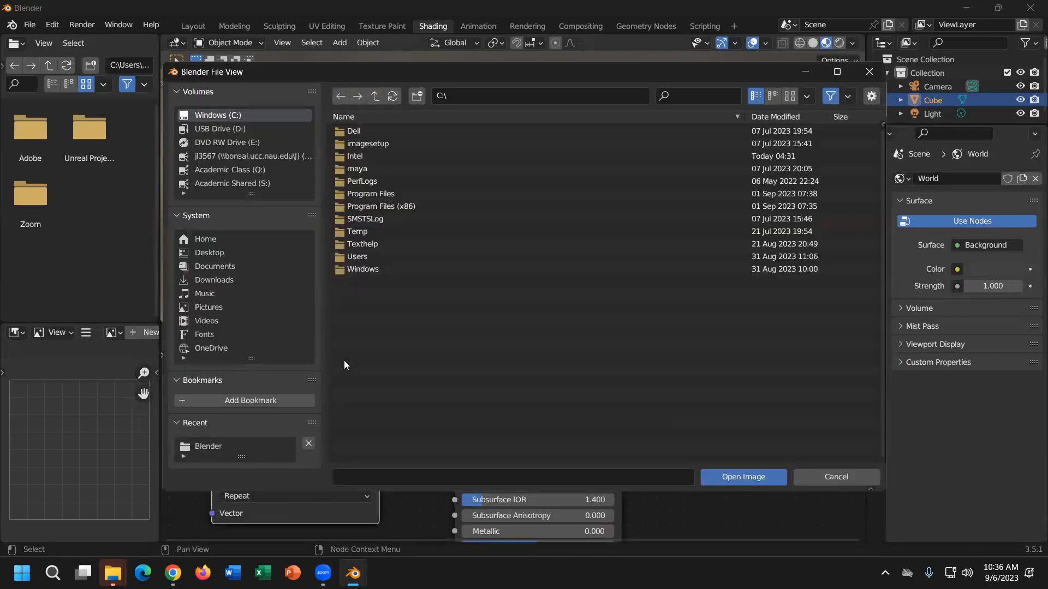
{"action": "left_click", "coordinate": [245, 158]}
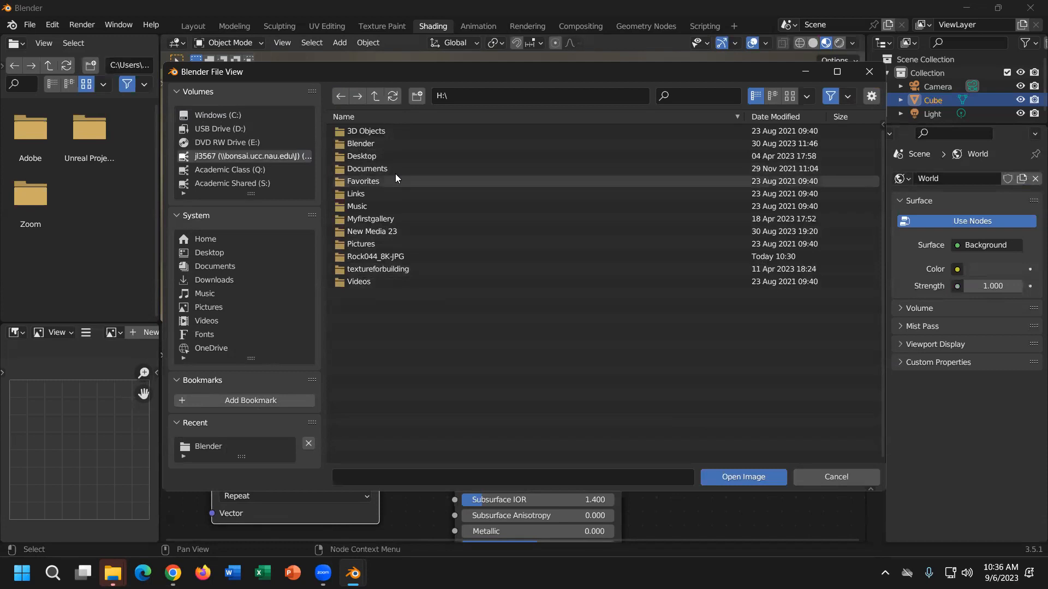
{"action": "left_click", "coordinate": [395, 256]}
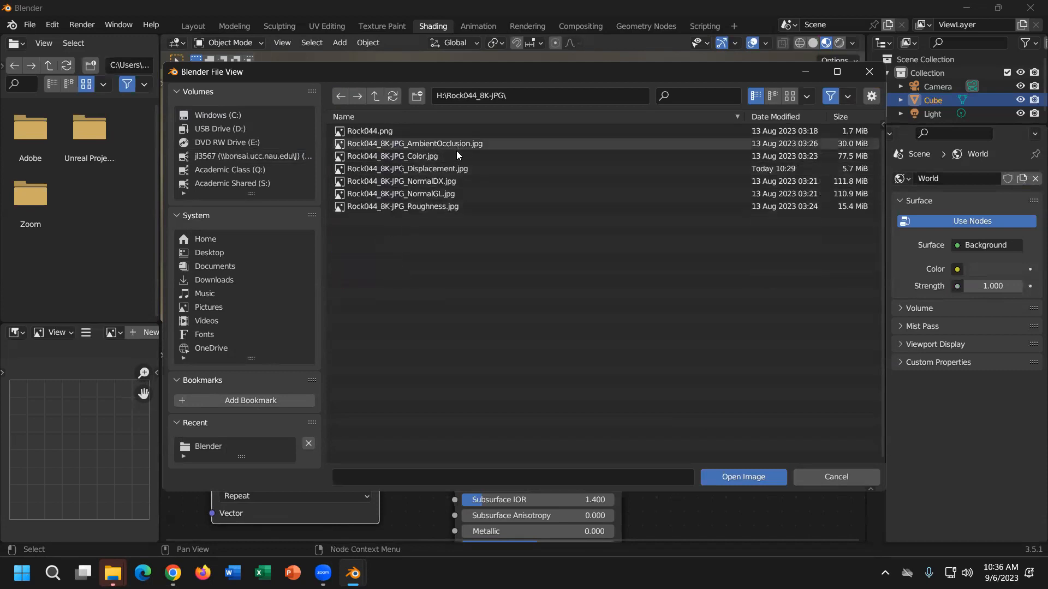
{"action": "left_click", "coordinate": [419, 156]}
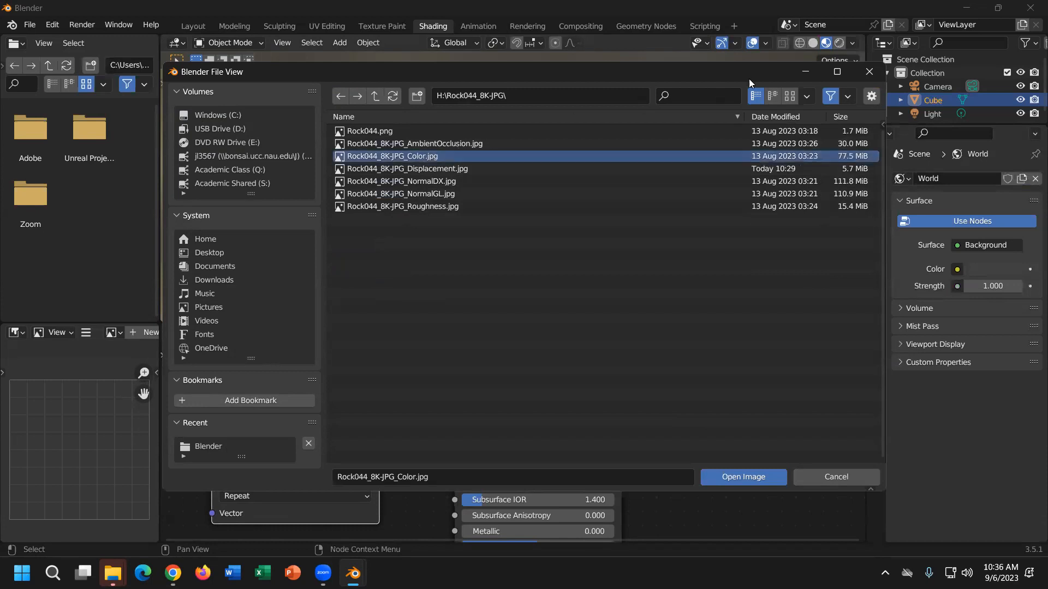
{"action": "left_click", "coordinate": [790, 97]}
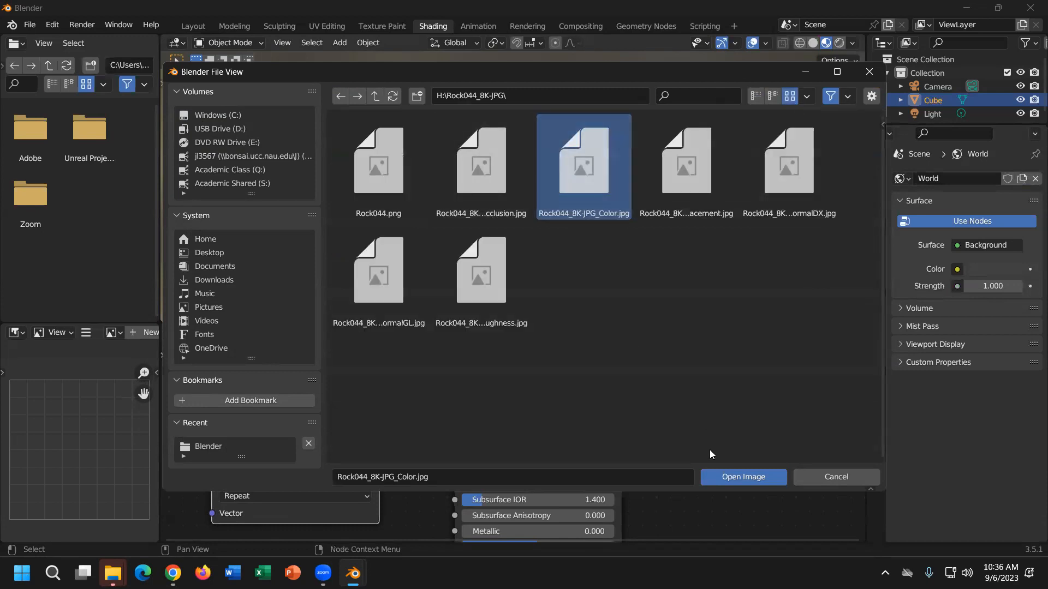
{"action": "left_click", "coordinate": [743, 473]}
{"action": "left_click", "coordinate": [727, 477]}
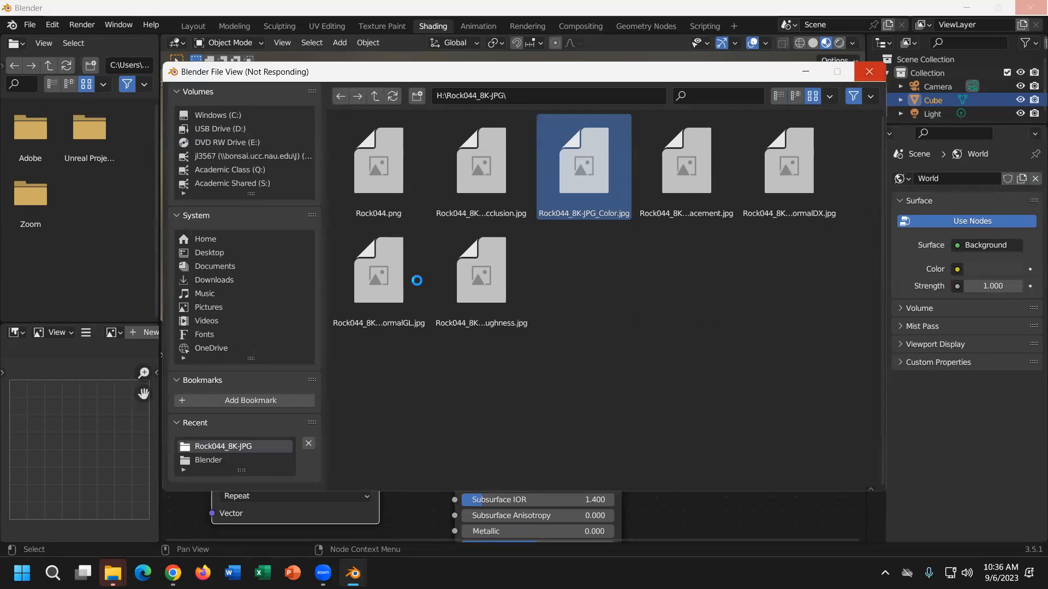
{"action": "mouse_move", "coordinate": [353, 573]}
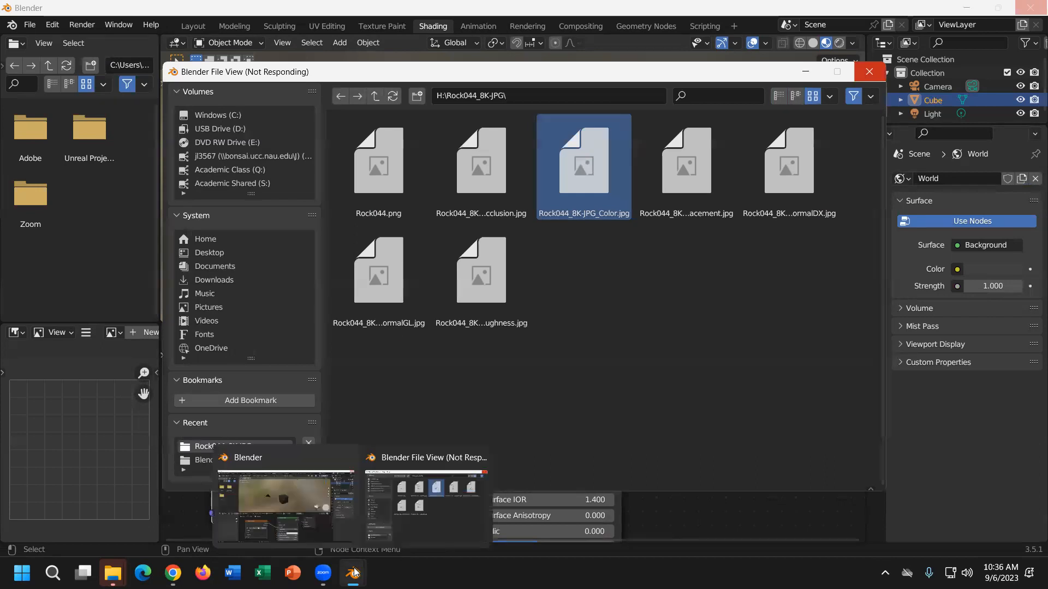
{"action": "left_click", "coordinate": [316, 510]}
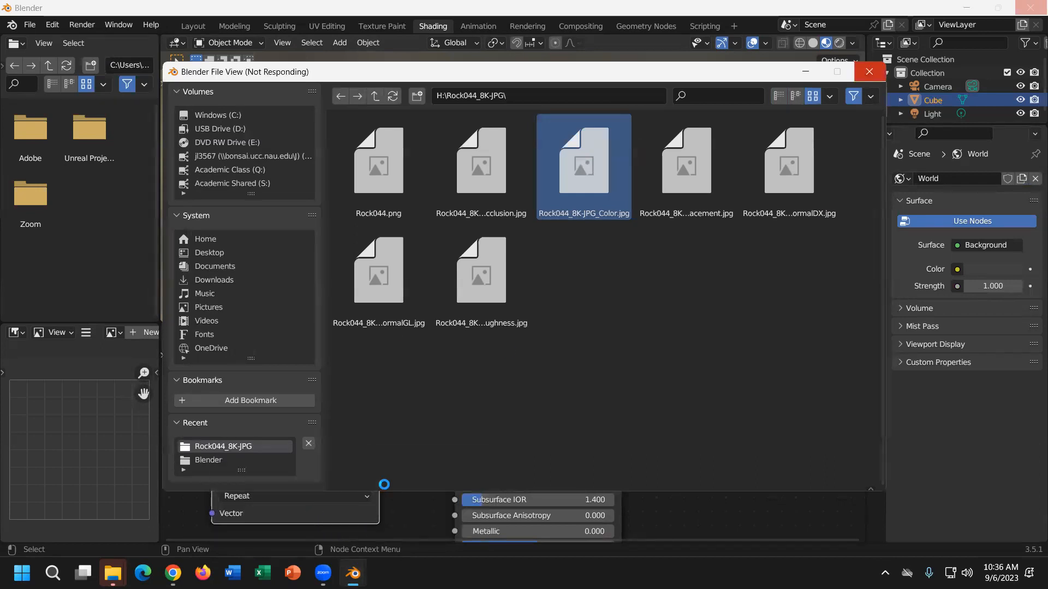
{"action": "left_click", "coordinate": [805, 70]}
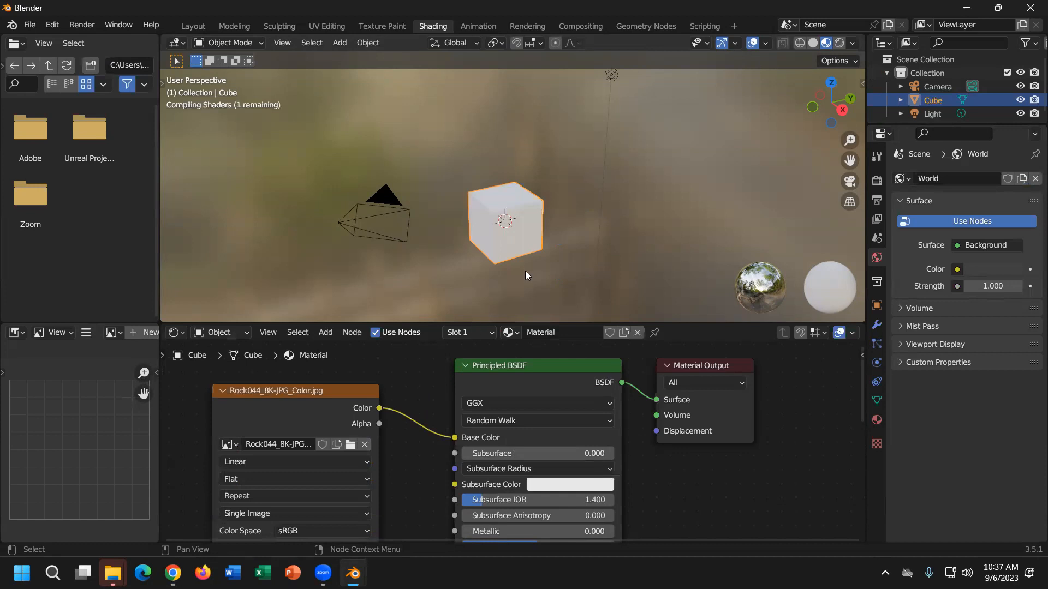
Examine the rock color texture on the cube's faces from several angles and up close.
{"action": "scroll", "coordinate": [524, 270], "scroll_direction": "up", "scroll_amount": 6}
{"action": "middle_click_drag", "start_coordinate": [523, 275], "coordinate": [511, 239]}
{"action": "scroll", "coordinate": [510, 240], "scroll_direction": "down", "scroll_amount": 2}
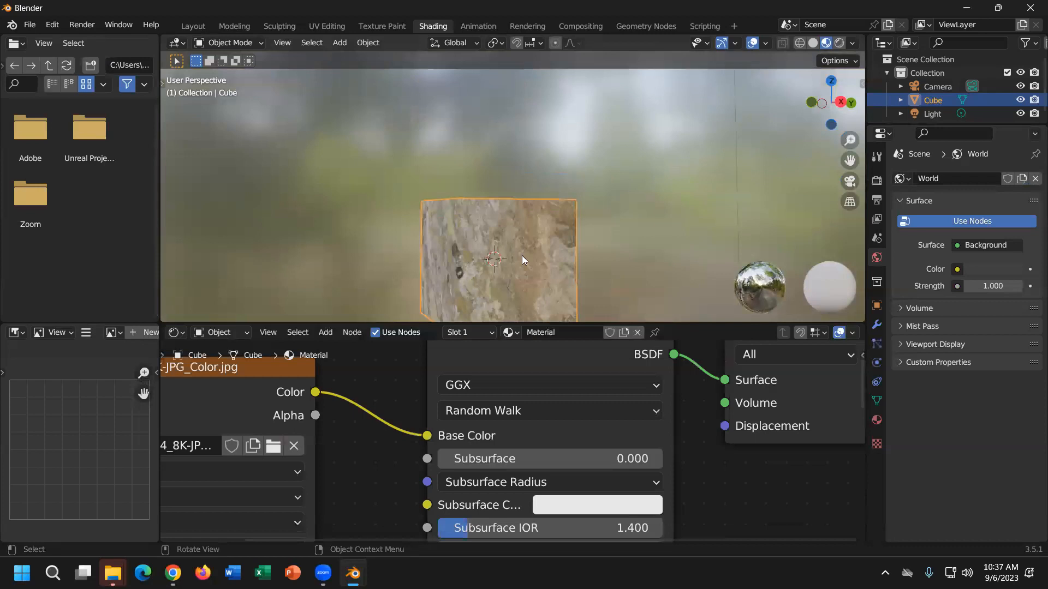
{"action": "scroll", "coordinate": [502, 205], "scroll_direction": "up", "scroll_amount": 4}
{"action": "middle_click_drag", "start_coordinate": [459, 206], "coordinate": [399, 248]}
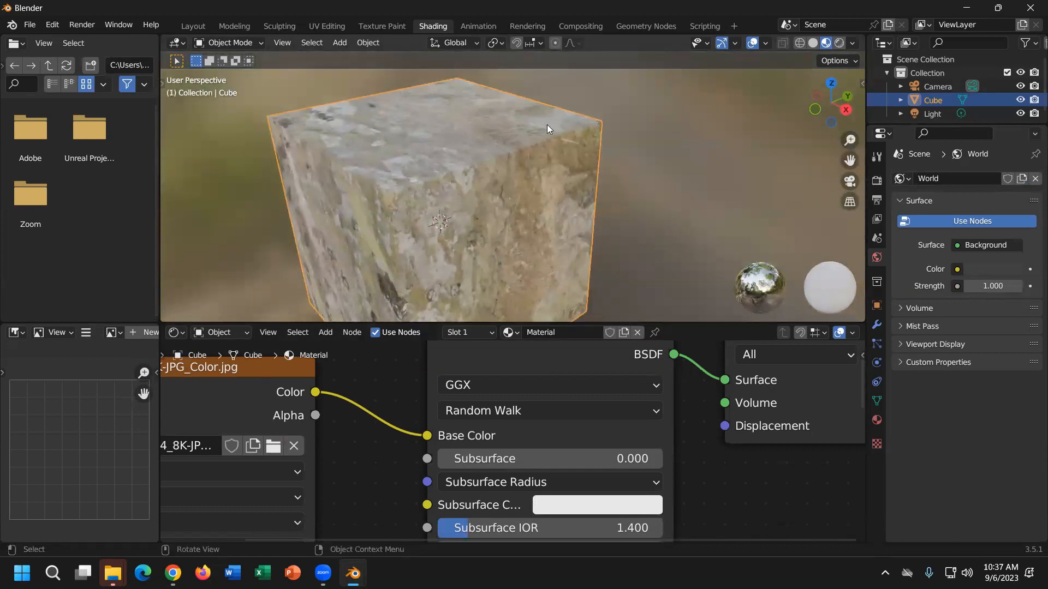
{"action": "scroll", "coordinate": [522, 189], "scroll_direction": "up", "scroll_amount": 8}
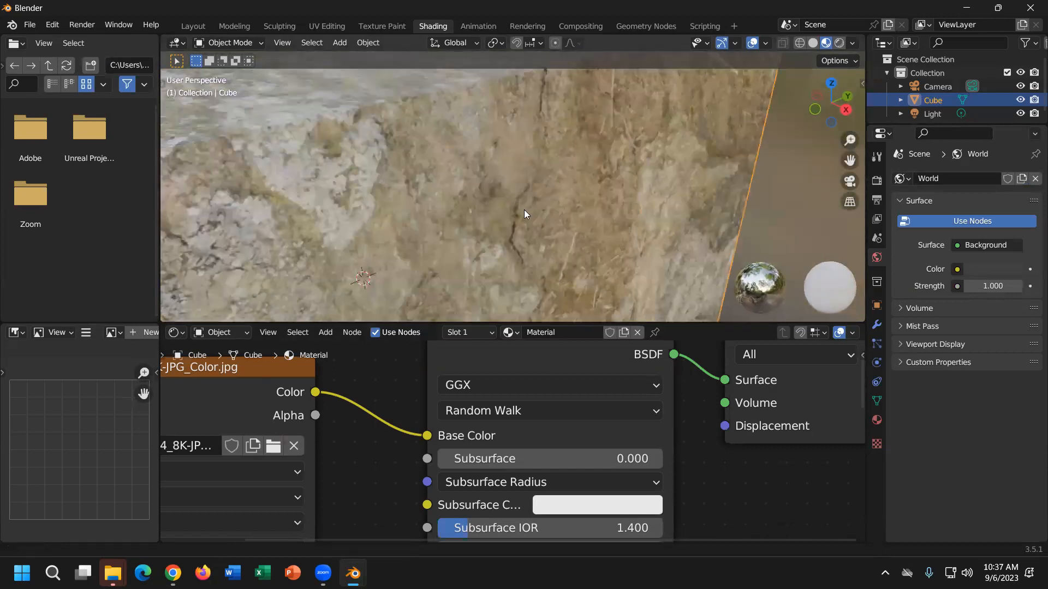
Examine the rock texture on the cube's top face, corner and sides, both up close and from farther back.
{"action": "middle_click_drag", "start_coordinate": [532, 225], "coordinate": [535, 222]}
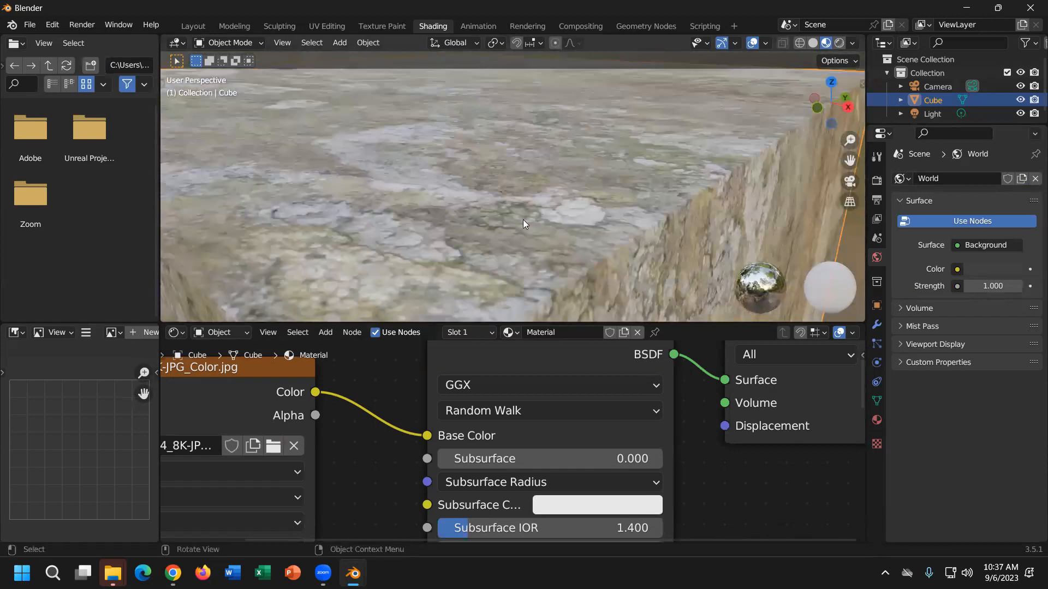
{"action": "scroll", "coordinate": [503, 227], "scroll_direction": "up", "scroll_amount": 4}
{"action": "scroll", "coordinate": [486, 193], "scroll_direction": "down", "scroll_amount": 5}
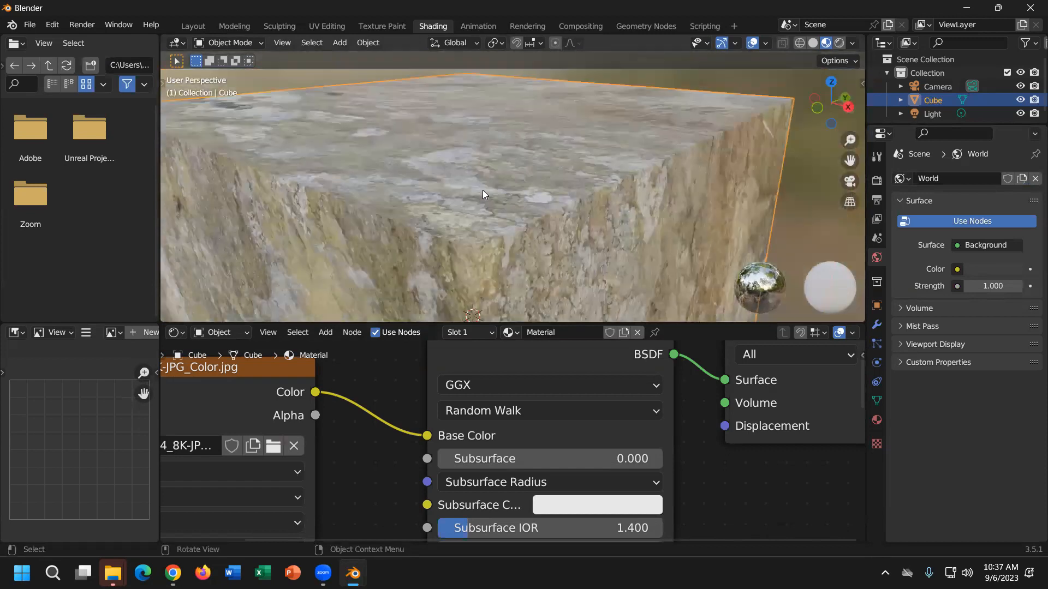
{"action": "scroll", "coordinate": [484, 190], "scroll_direction": "down", "scroll_amount": 2}
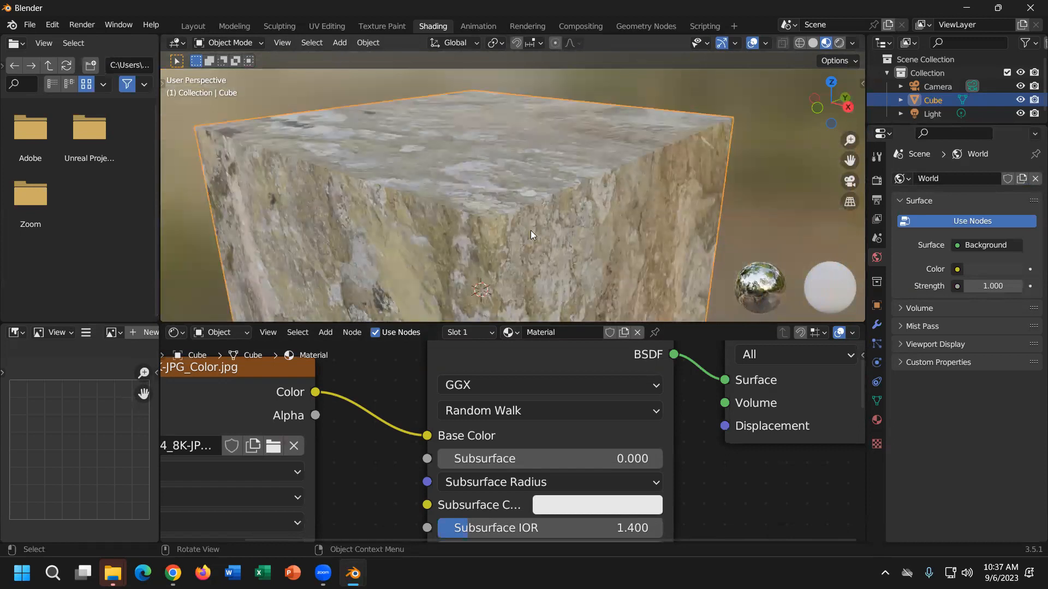
{"action": "middle_click_drag", "start_coordinate": [508, 226], "coordinate": [532, 183], "text": "shift"}
{"action": "scroll", "coordinate": [528, 188], "scroll_direction": "down", "scroll_amount": 2}
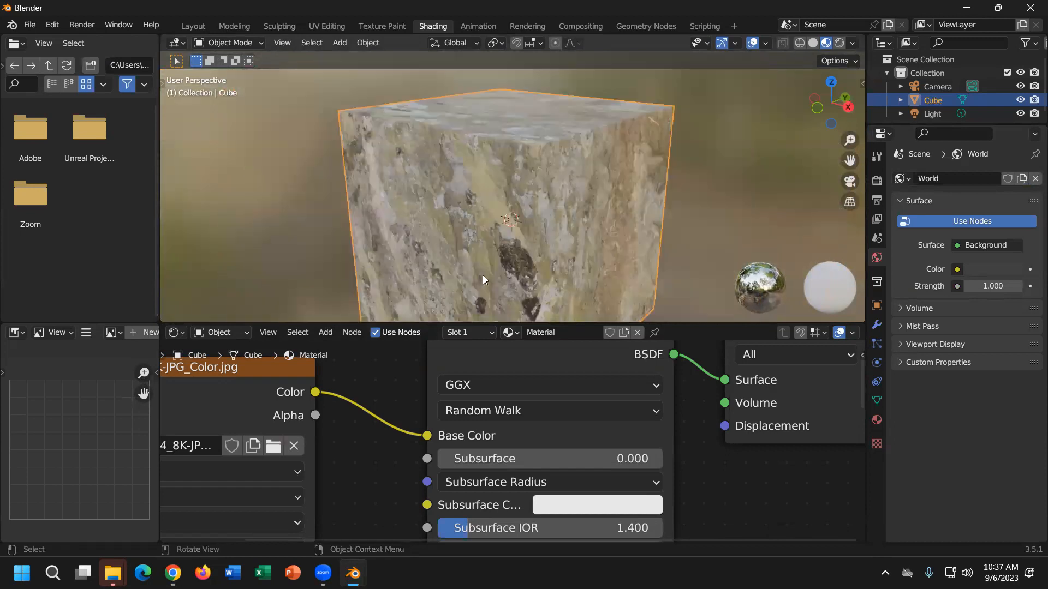
{"action": "scroll", "coordinate": [364, 396], "scroll_direction": "down", "scroll_amount": 1}
Add a second Image Texture node with its Color output linked to the Principled BSDF's Roughness, placed below the color texture node.
{"action": "scroll", "coordinate": [364, 396], "scroll_direction": "down", "scroll_amount": 4}
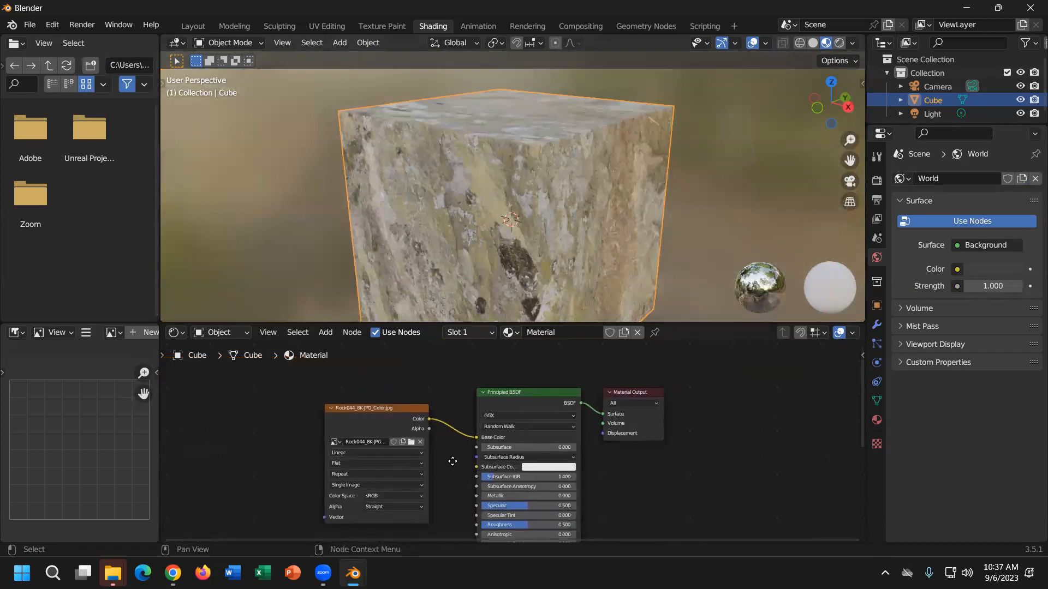
{"action": "middle_click_drag", "start_coordinate": [439, 477], "coordinate": [453, 409]}
{"action": "left_click", "coordinate": [472, 454]}
{"action": "left_click_drag", "start_coordinate": [472, 455], "coordinate": [366, 485]}
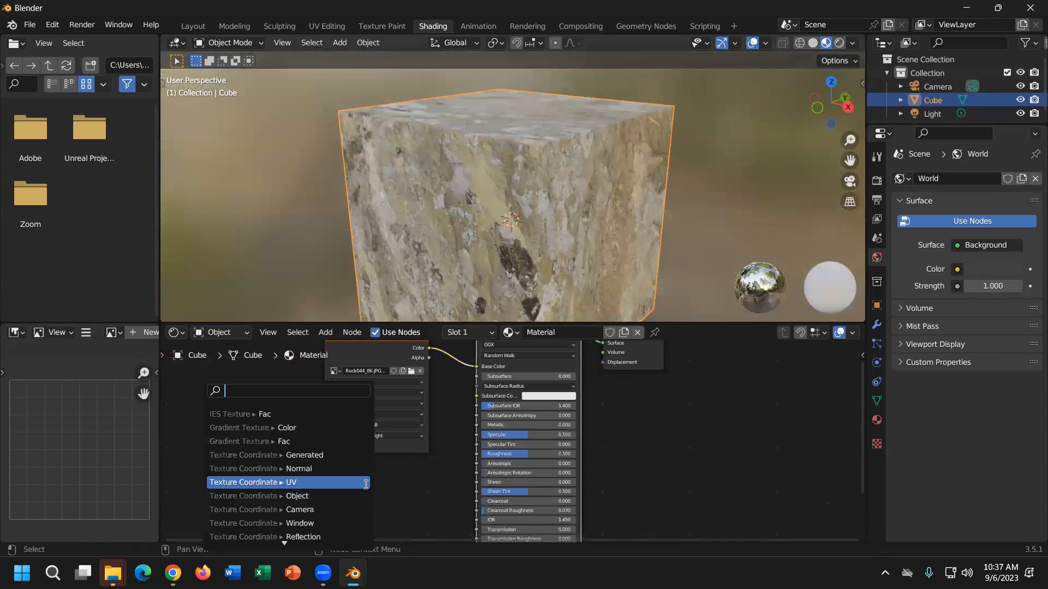
{"action": "type", "text": "image"}
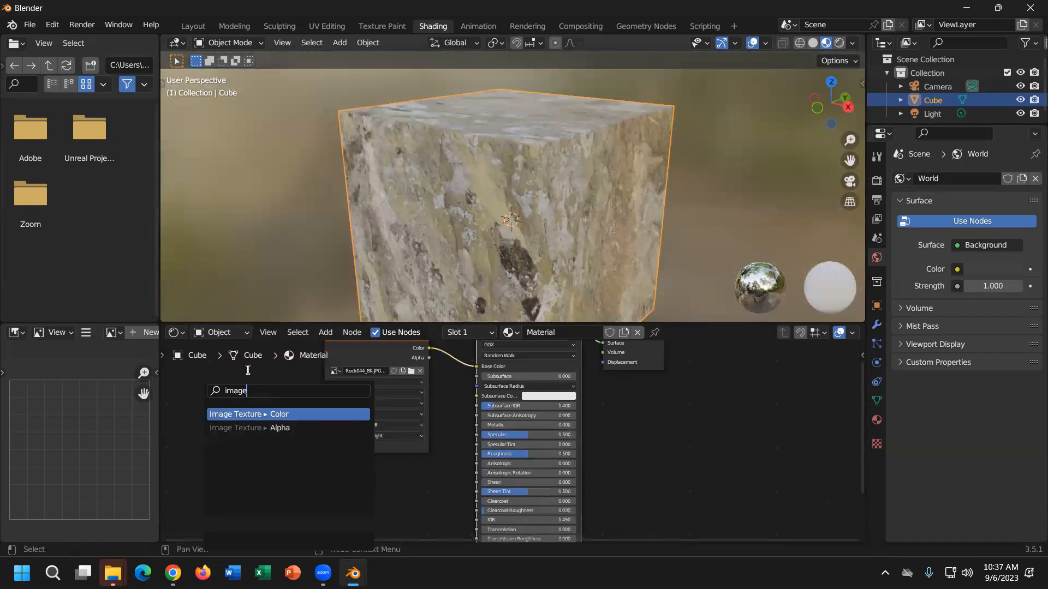
{"action": "left_click", "coordinate": [251, 414]}
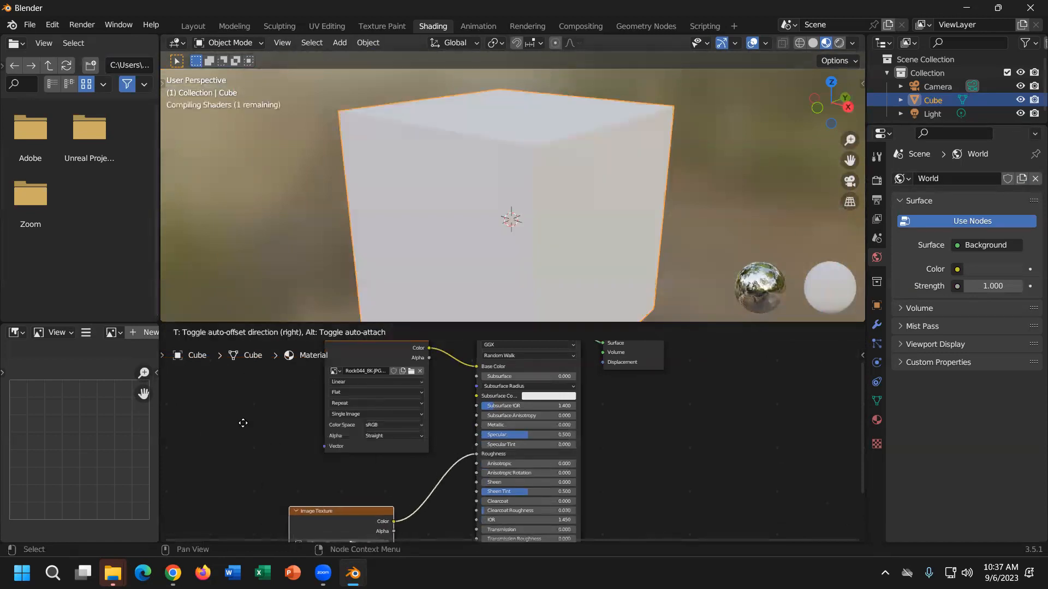
{"action": "left_click", "coordinate": [225, 409]}
Load Rock044_8K-JPG_NormalGL.jpg from H:\Rock044_8K-JPG into the second Image Texture node.
{"action": "scroll", "coordinate": [234, 425], "scroll_direction": "down", "scroll_amount": 2}
{"action": "middle_click_drag", "start_coordinate": [258, 460], "coordinate": [249, 413]}
{"action": "left_click", "coordinate": [343, 450]}
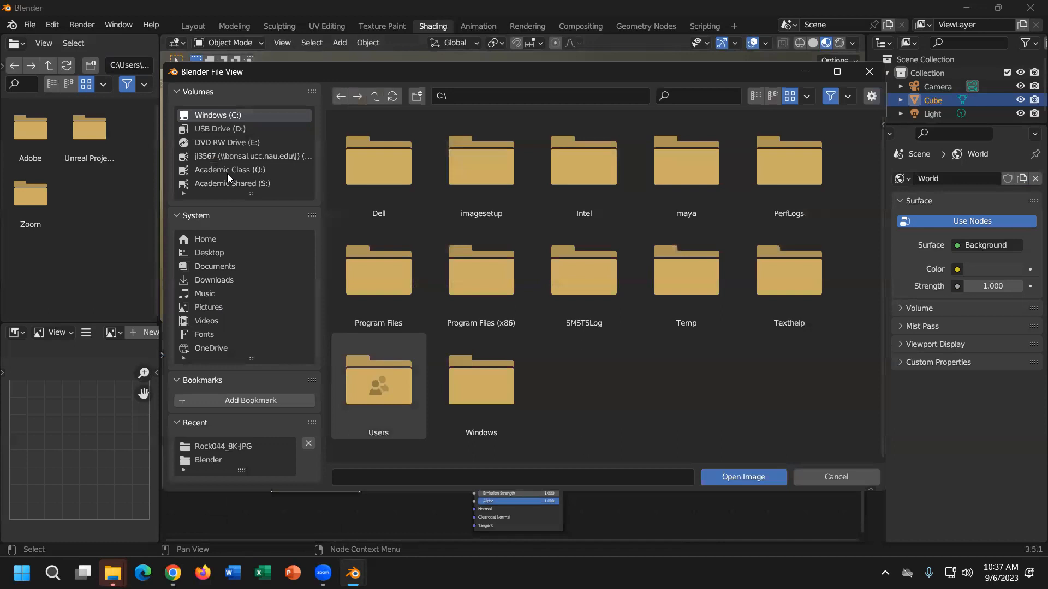
{"action": "left_click", "coordinate": [228, 155]}
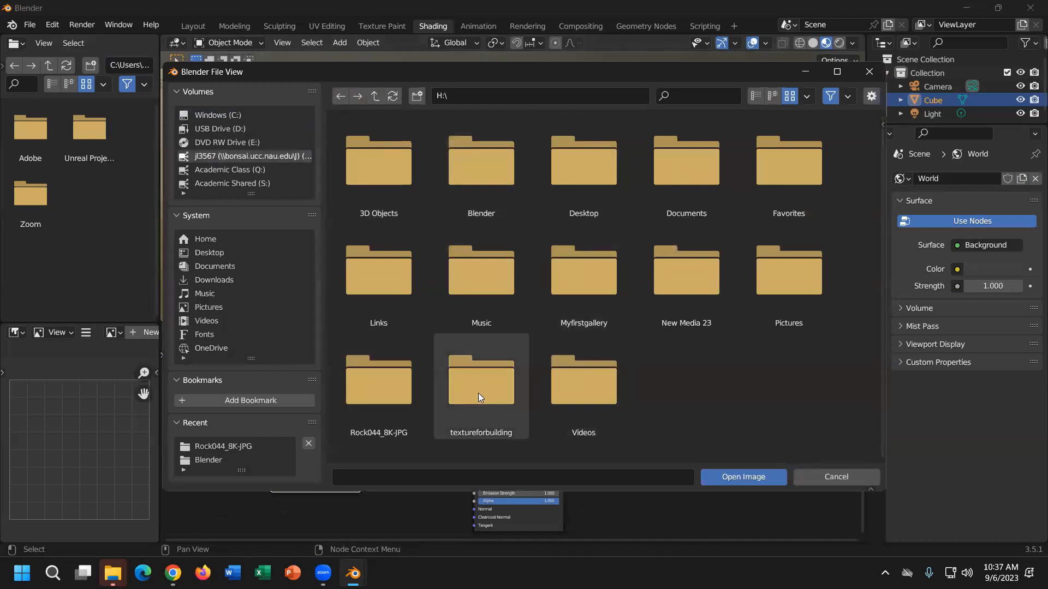
{"action": "double_click", "coordinate": [415, 388]}
{"action": "left_click", "coordinate": [397, 289]}
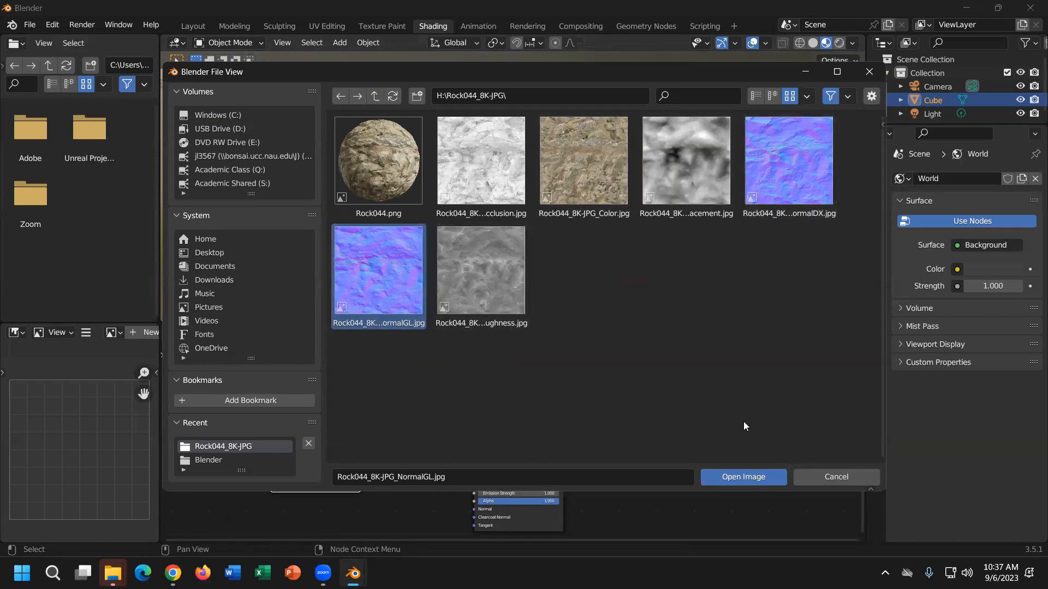
{"action": "left_click", "coordinate": [747, 478]}
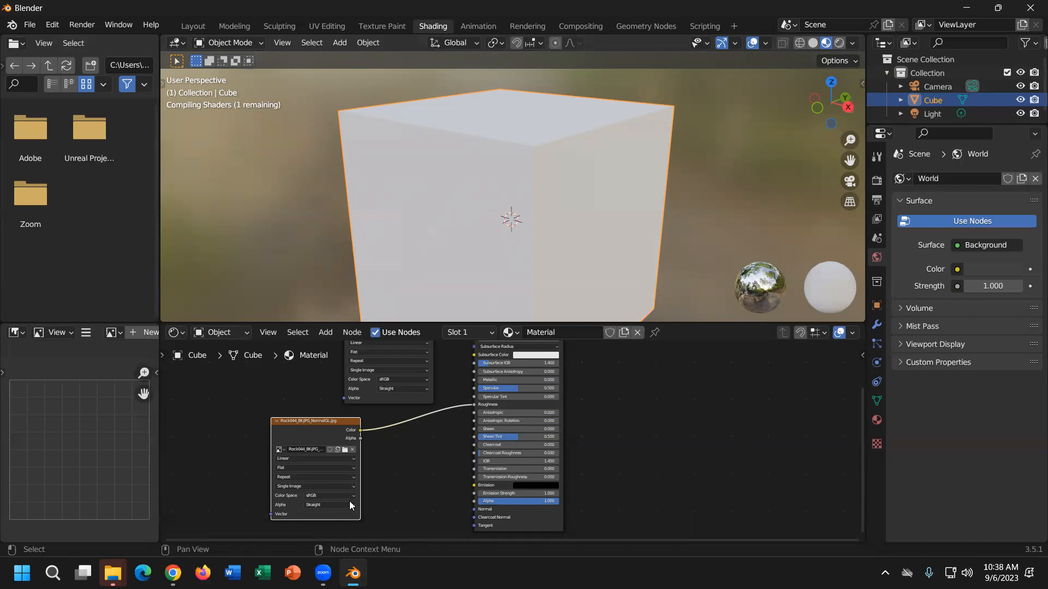
Examine the cube's surface up close and switch the viewport to Rendered shading.
{"action": "scroll", "coordinate": [350, 500], "scroll_direction": "up", "scroll_amount": 1}
{"action": "middle_click_drag", "start_coordinate": [567, 222], "coordinate": [536, 222]}
{"action": "scroll", "coordinate": [563, 145], "scroll_direction": "up", "scroll_amount": 5}
{"action": "scroll", "coordinate": [564, 145], "scroll_direction": "down", "scroll_amount": 5}
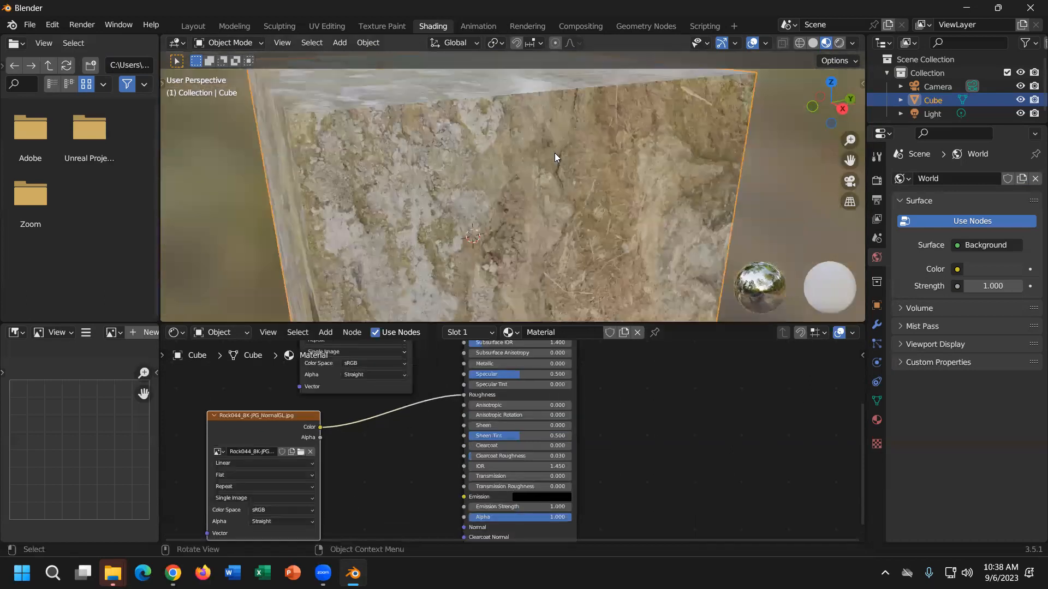
{"action": "scroll", "coordinate": [554, 153], "scroll_direction": "down", "scroll_amount": 3}
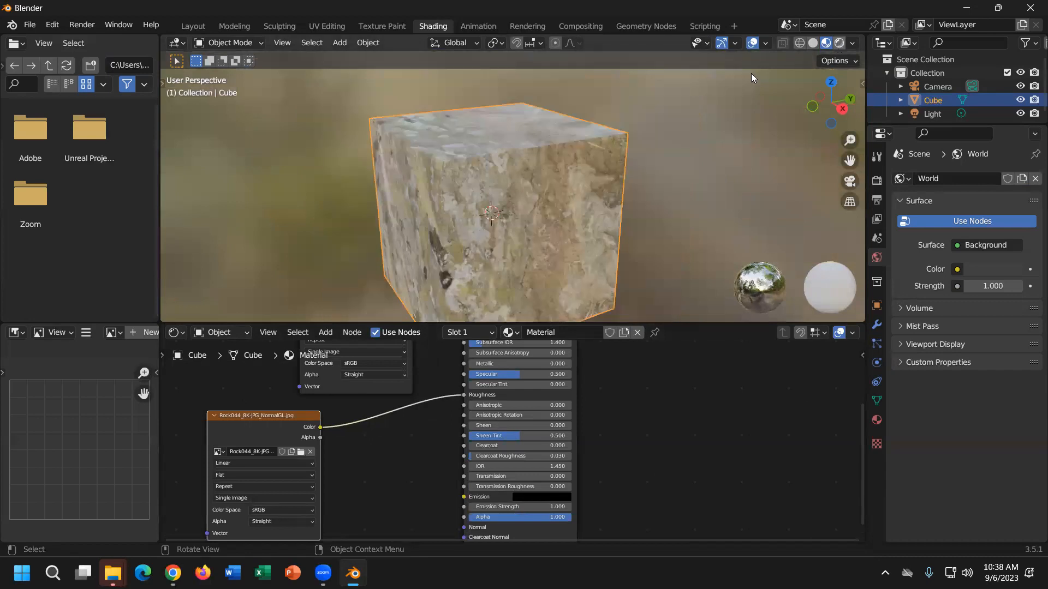
{"action": "scroll", "coordinate": [572, 188], "scroll_direction": "up", "scroll_amount": 5}
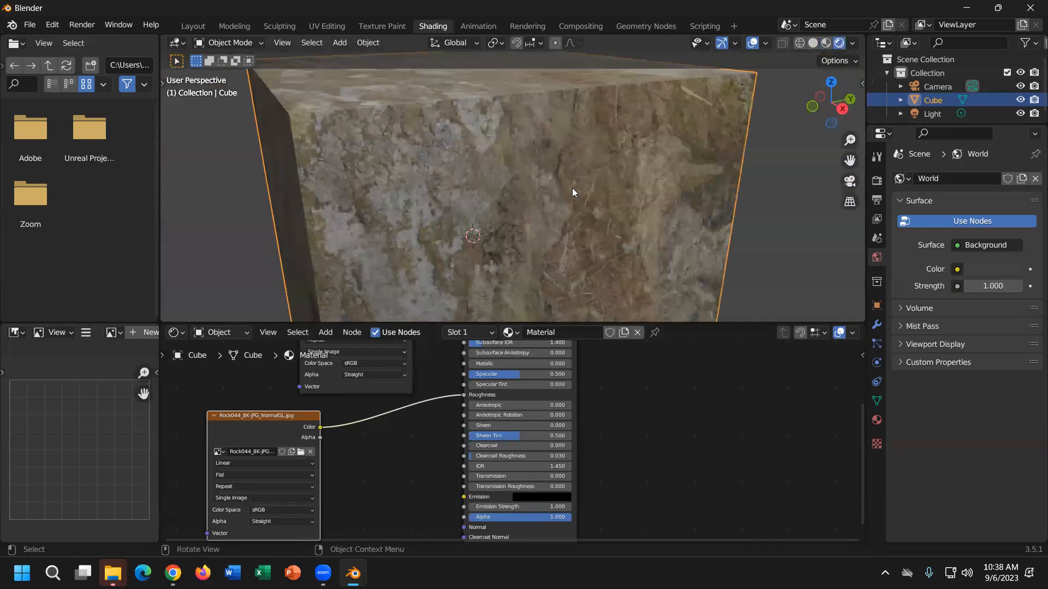
{"action": "mouse_move", "coordinate": [571, 220]}
{"action": "middle_mouse_down"}
{"action": "mouse_move", "coordinate": [608, 260]}
{"action": "mouse_move", "coordinate": [558, 236]}
{"action": "mouse_move", "coordinate": [612, 196]}
{"action": "mouse_move", "coordinate": [570, 206]}
{"action": "mouse_move", "coordinate": [558, 224]}
{"action": "middle_mouse_up"}
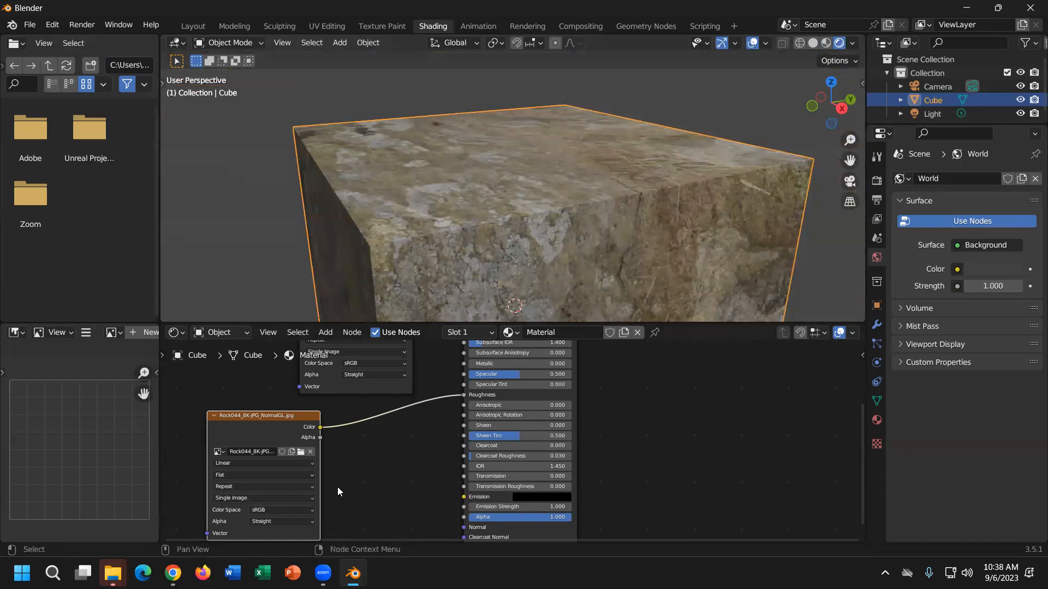
Disconnect the NormalGL texture from the Principled BSDF's Roughness and link its Color output to the Normal input.
{"action": "scroll", "coordinate": [366, 487], "scroll_direction": "down", "scroll_amount": 1}
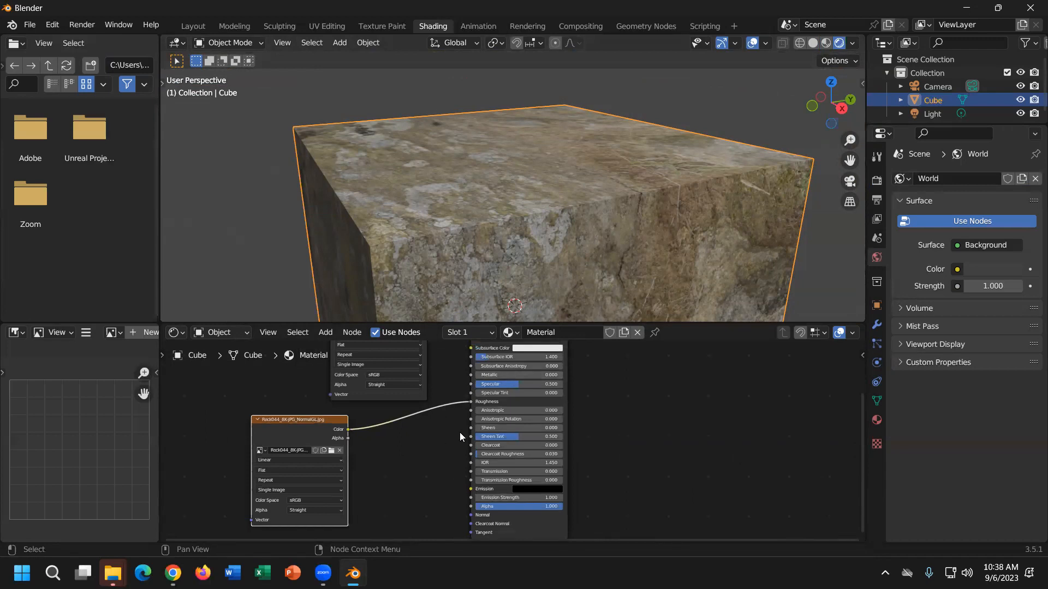
{"action": "middle_click_drag", "start_coordinate": [472, 417], "coordinate": [460, 441]}
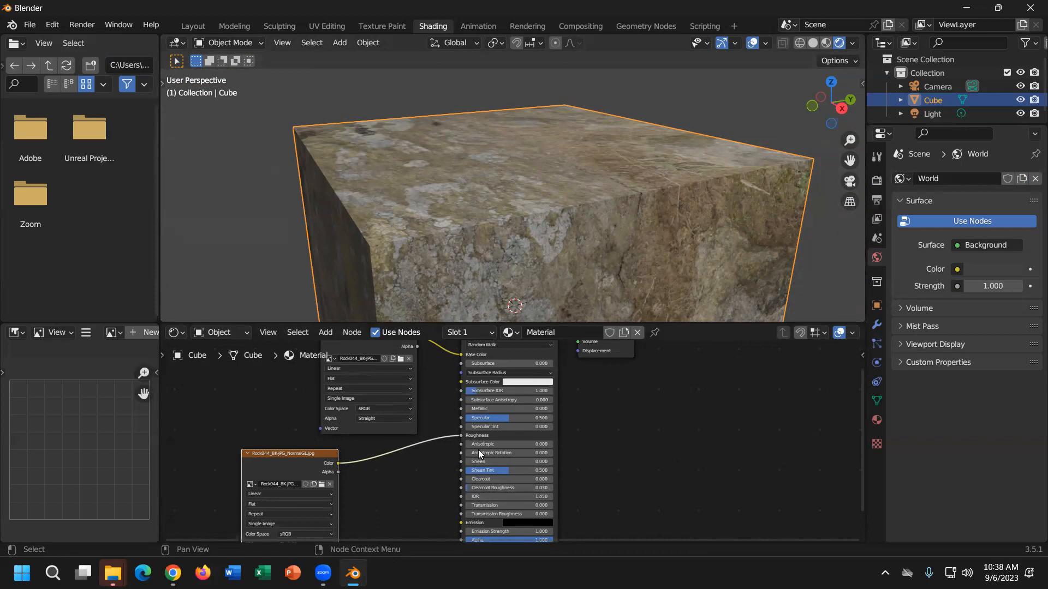
{"action": "mouse_move", "coordinate": [601, 466]}
{"action": "middle_mouse_down"}
{"action": "mouse_move", "coordinate": [596, 408]}
{"action": "mouse_move", "coordinate": [585, 459]}
{"action": "middle_mouse_up"}
{"action": "left_click_drag", "start_coordinate": [448, 427], "coordinate": [431, 478]}
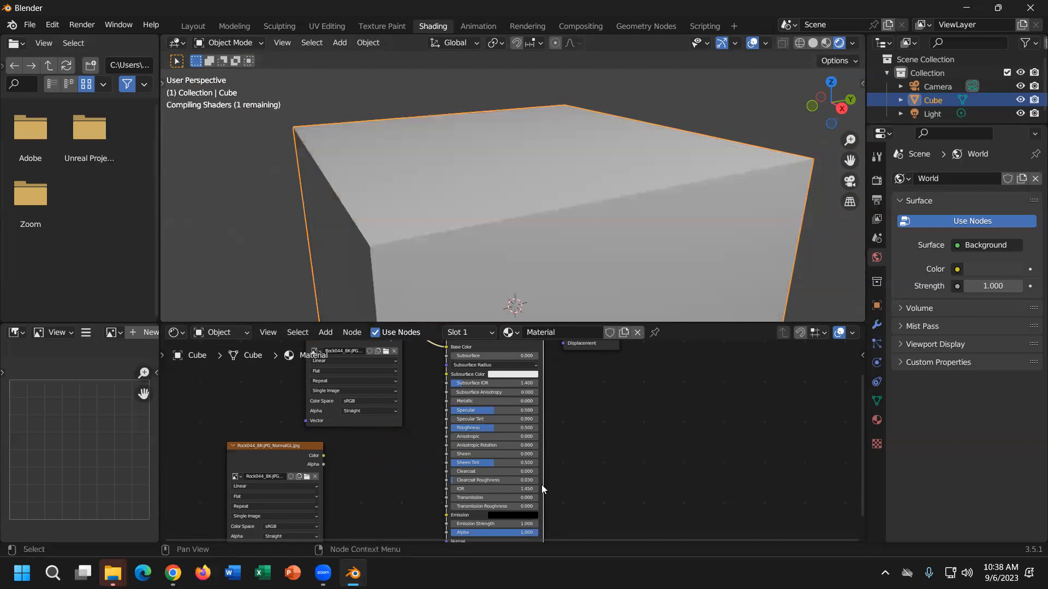
{"action": "middle_click_drag", "start_coordinate": [566, 487], "coordinate": [569, 441]}
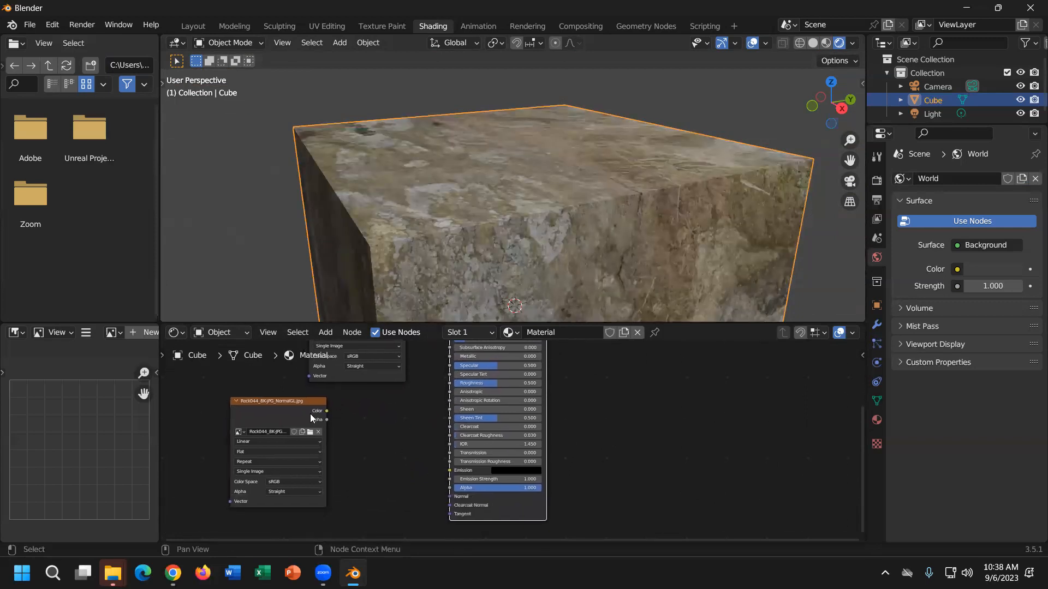
{"action": "left_click_drag", "start_coordinate": [326, 410], "coordinate": [450, 498]}
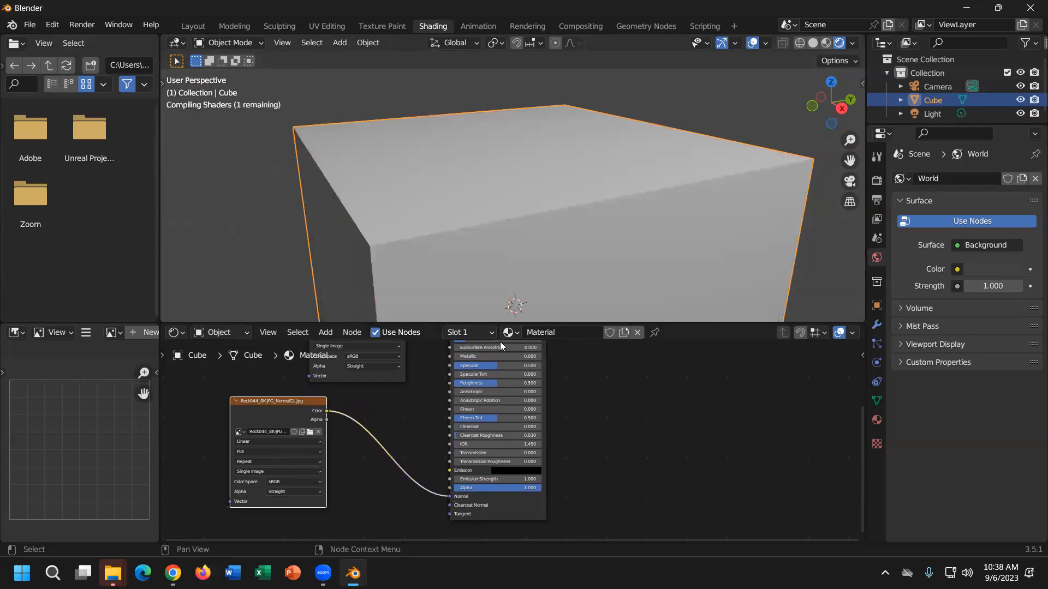
Examine the normal map's effect on the cube's lit and shadowed faces from several angles.
{"action": "scroll", "coordinate": [592, 205], "scroll_direction": "up", "scroll_amount": 4}
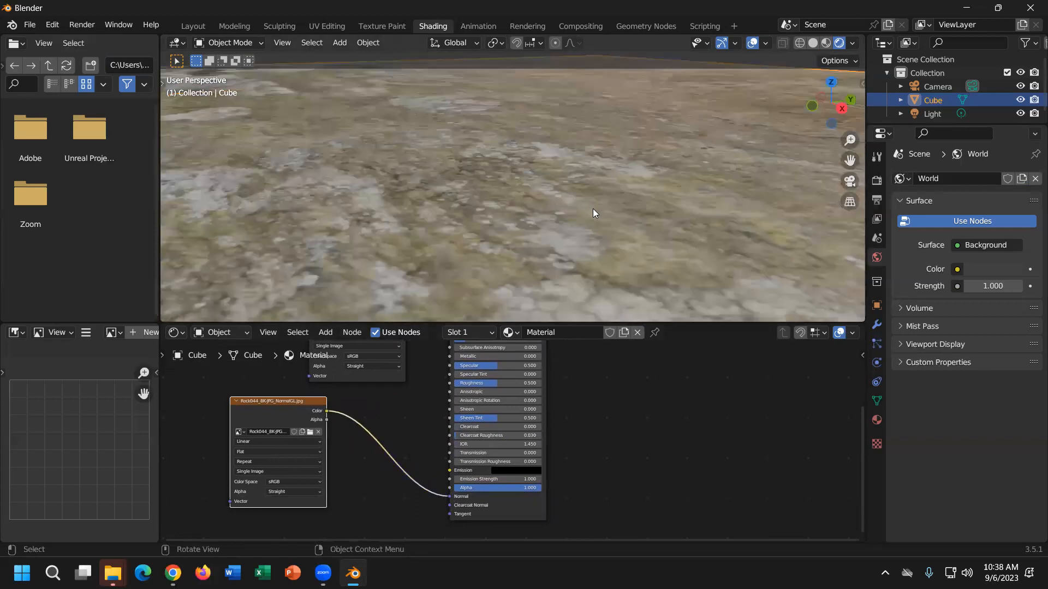
{"action": "scroll", "coordinate": [512, 223], "scroll_direction": "down", "scroll_amount": 4}
{"action": "mouse_move", "coordinate": [512, 223]}
{"action": "middle_mouse_down"}
{"action": "mouse_move", "coordinate": [505, 230]}
{"action": "mouse_move", "coordinate": [524, 210]}
{"action": "middle_mouse_up"}
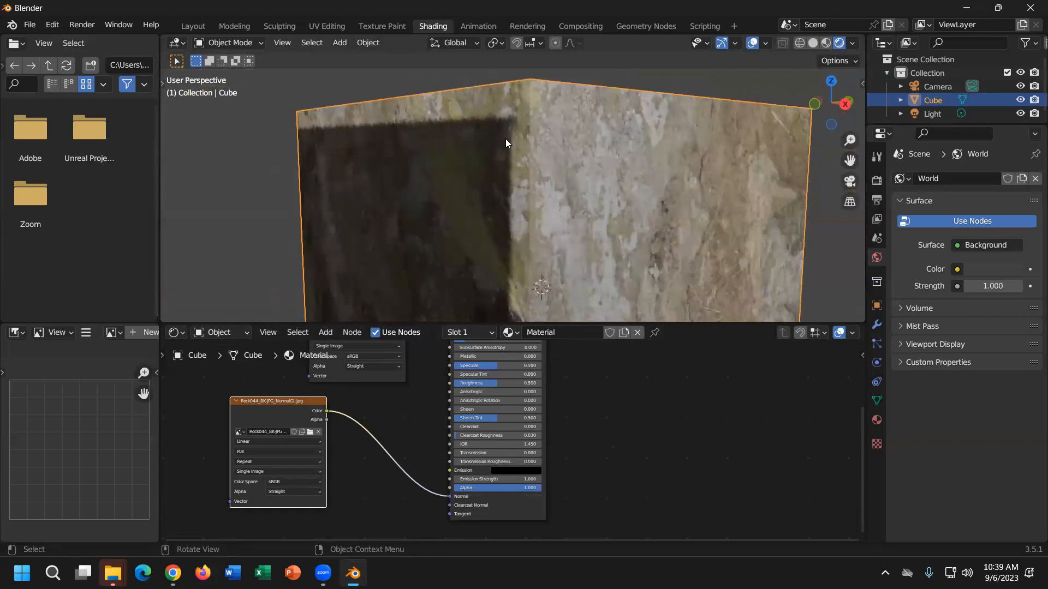
{"action": "scroll", "coordinate": [505, 139], "scroll_direction": "up", "scroll_amount": 2}
{"action": "middle_click_drag", "start_coordinate": [500, 125], "coordinate": [477, 211], "text": "shift"}
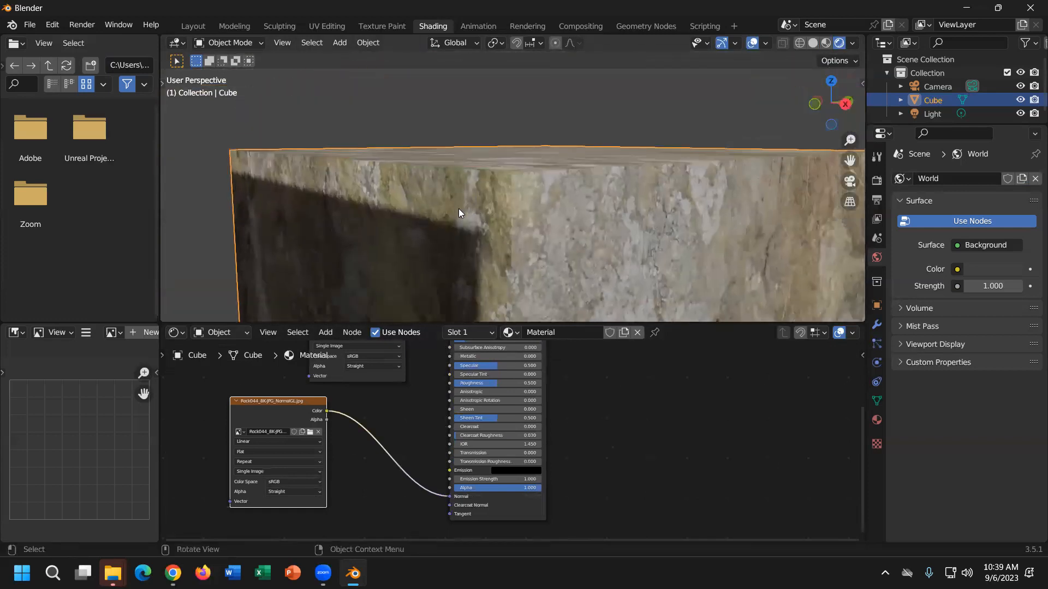
{"action": "middle_click_drag", "start_coordinate": [647, 243], "coordinate": [609, 235]}
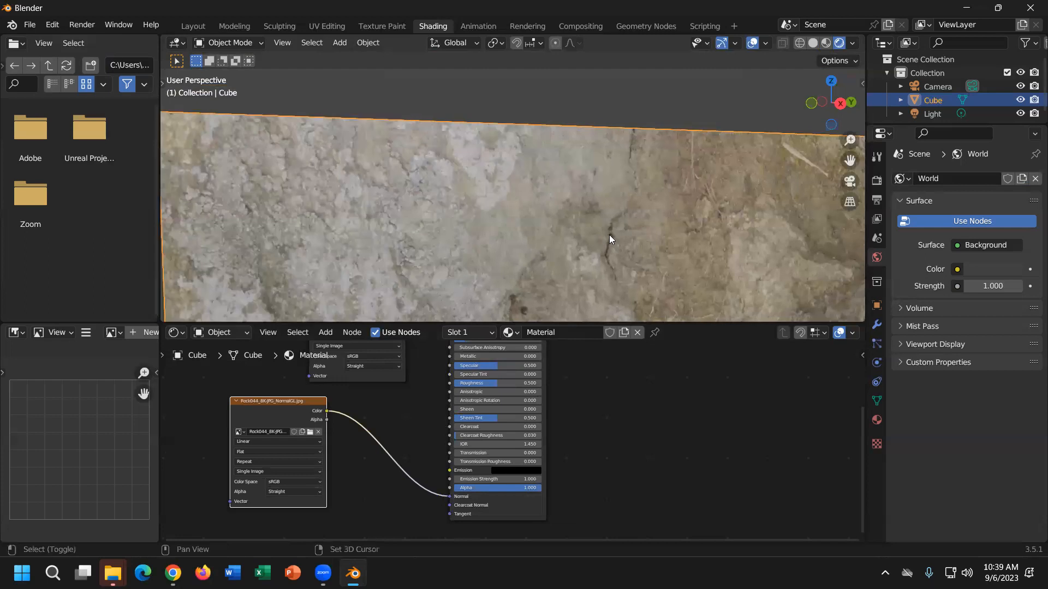
{"action": "scroll", "coordinate": [608, 235], "scroll_direction": "down", "scroll_amount": 2}
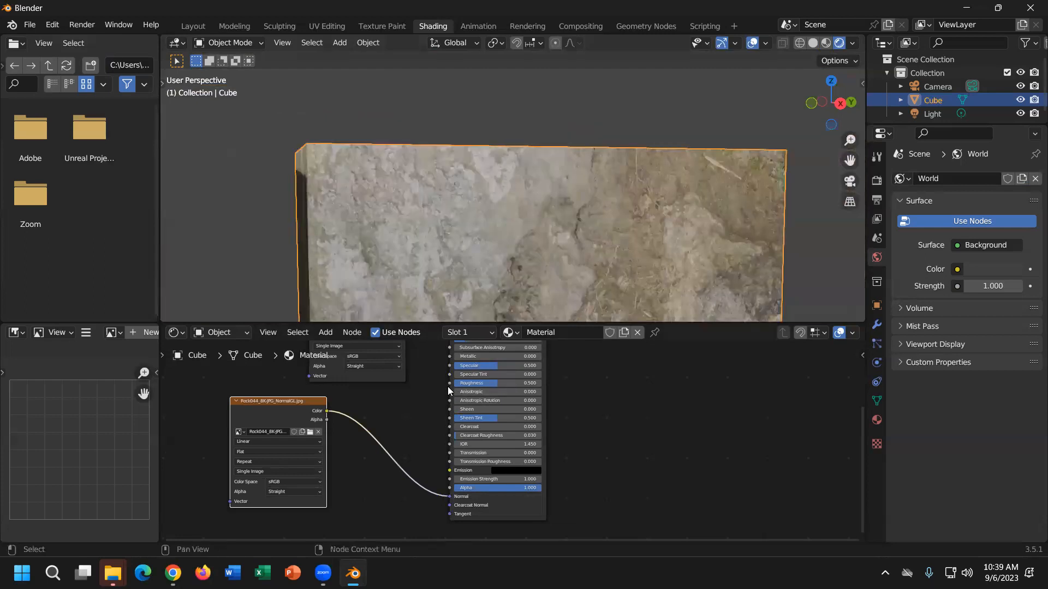
Delete both Image Texture nodes, leaving only the Principled BSDF and Material Output in the cube's material.
{"action": "scroll", "coordinate": [417, 408], "scroll_direction": "down", "scroll_amount": 4}
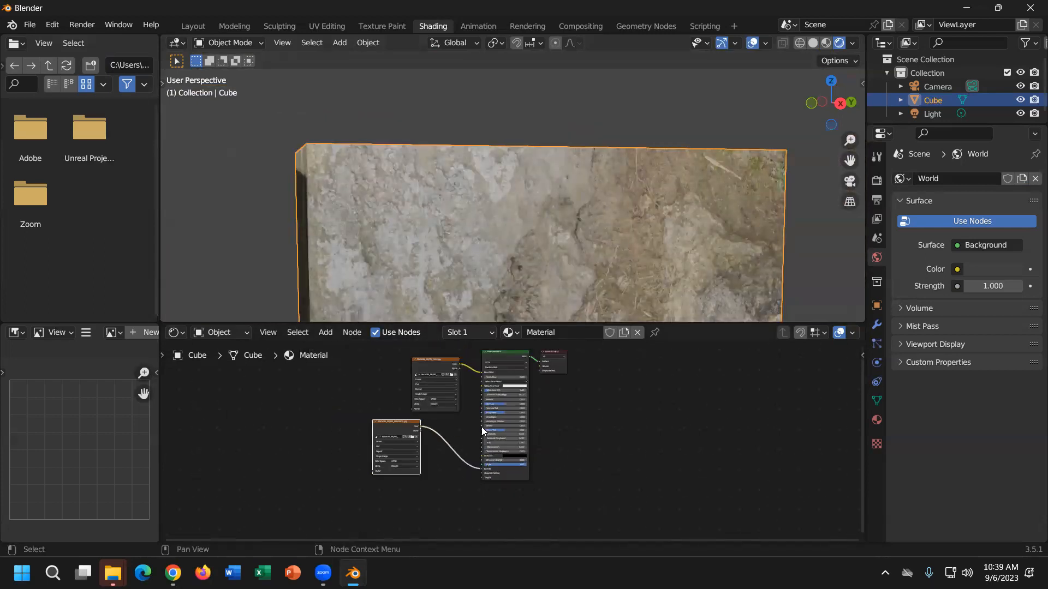
{"action": "middle_click_drag", "start_coordinate": [627, 441], "coordinate": [604, 449]}
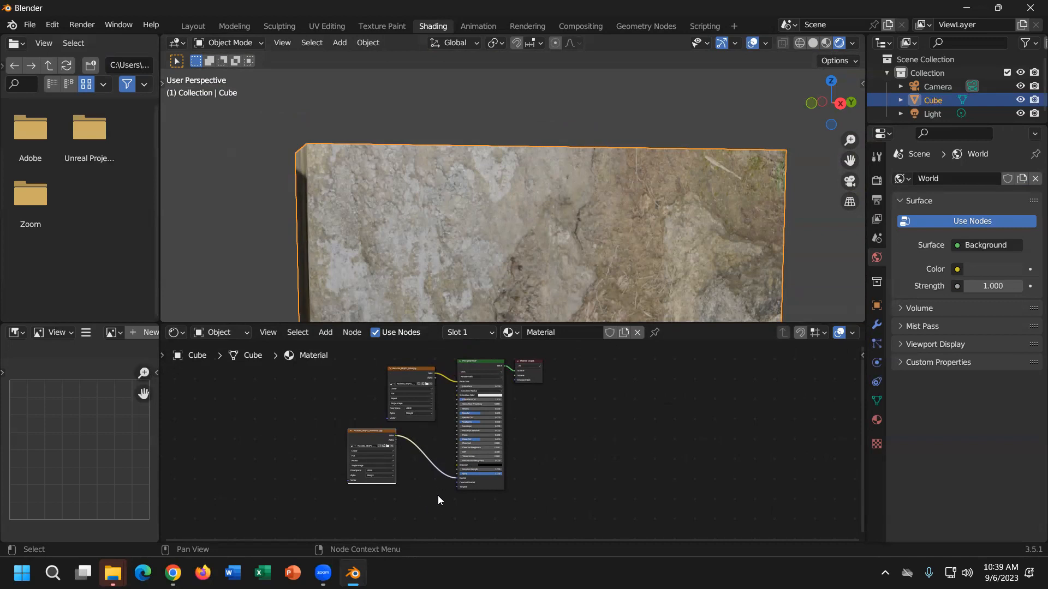
{"action": "left_click_drag", "start_coordinate": [442, 520], "coordinate": [354, 357]}
{"action": "left_click", "coordinate": [372, 432]}
{"action": "key", "text": "Delete"}
{"action": "key", "text": "x"}
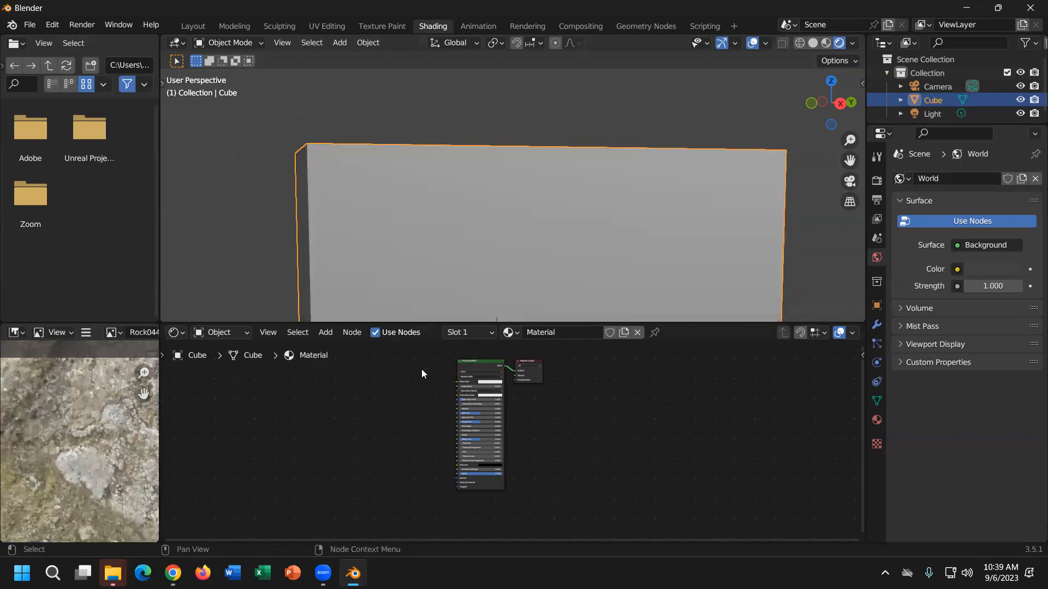
{"action": "scroll", "coordinate": [460, 395], "scroll_direction": "down", "scroll_amount": 2}
{"action": "scroll", "coordinate": [507, 243], "scroll_direction": "down", "scroll_amount": 7}
{"action": "middle_click_drag", "start_coordinate": [508, 242], "coordinate": [508, 223]}
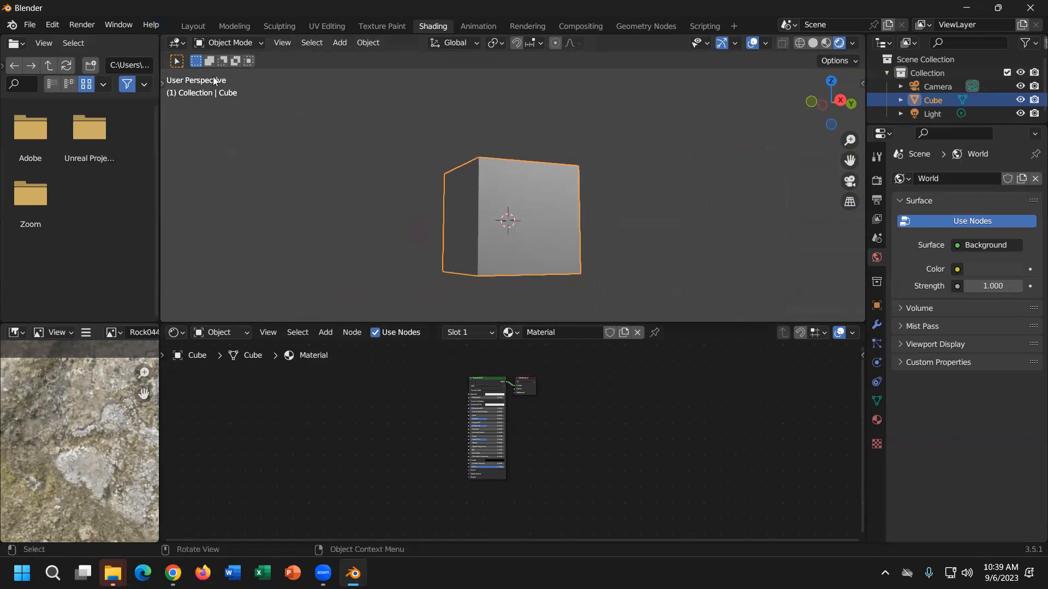
Find the Node Wrangler add-on in the preferences by searching "node", enable it, and close the preferences.
{"action": "left_click", "coordinate": [51, 25]}
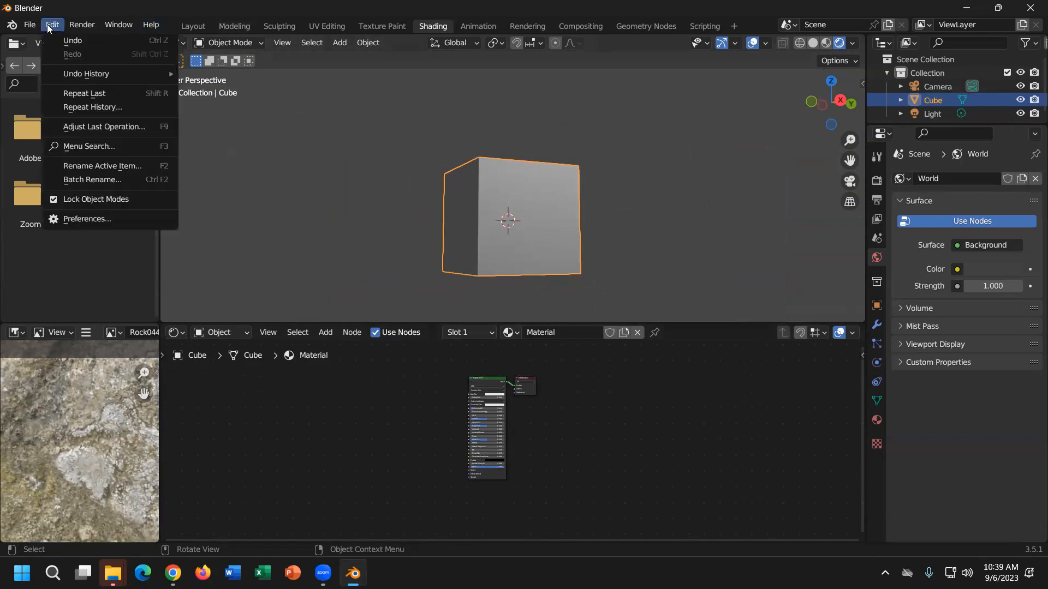
{"action": "left_click", "coordinate": [95, 219]}
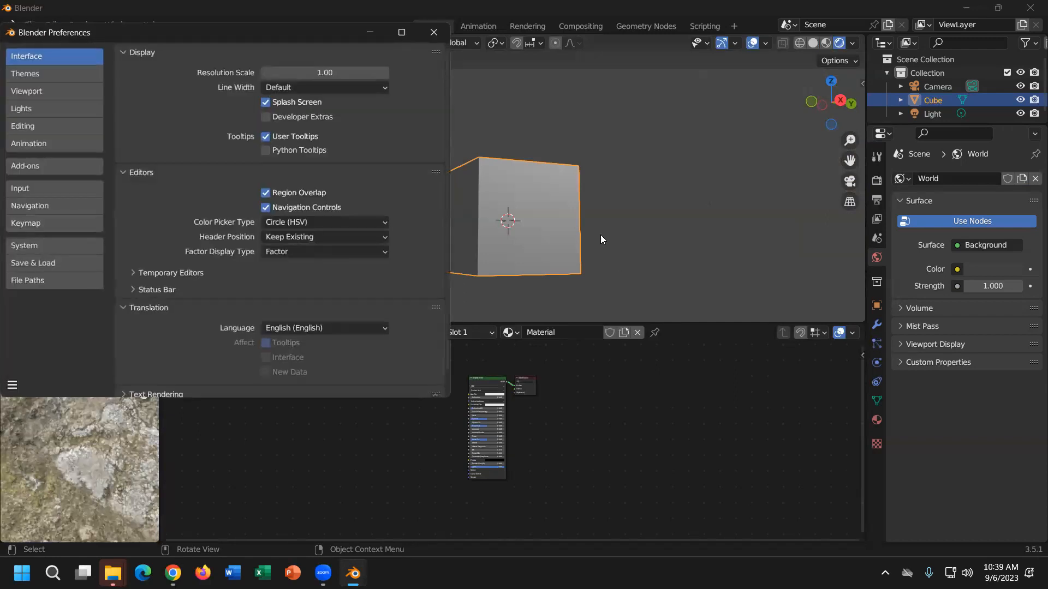
{"action": "left_click_drag", "start_coordinate": [261, 32], "coordinate": [316, 39]}
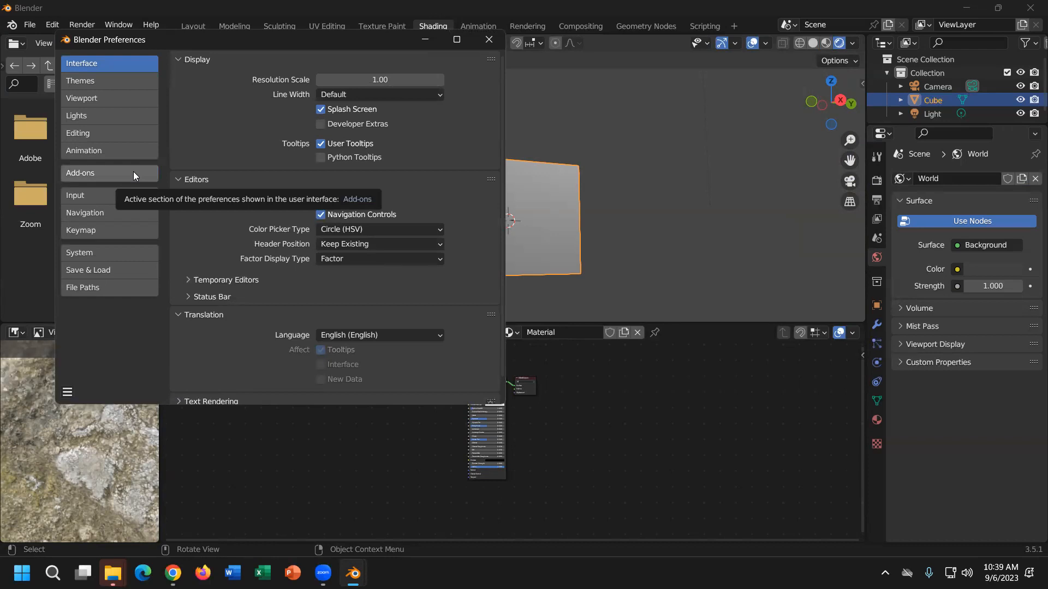
{"action": "left_click", "coordinate": [133, 171]}
{"action": "left_click", "coordinate": [440, 78]}
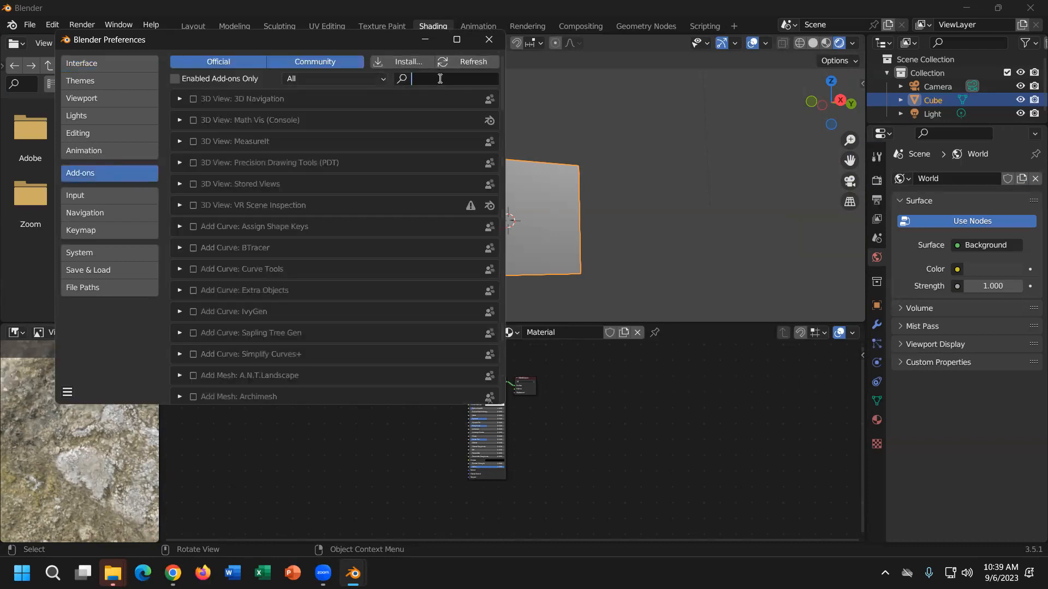
{"action": "type", "text": "node"}
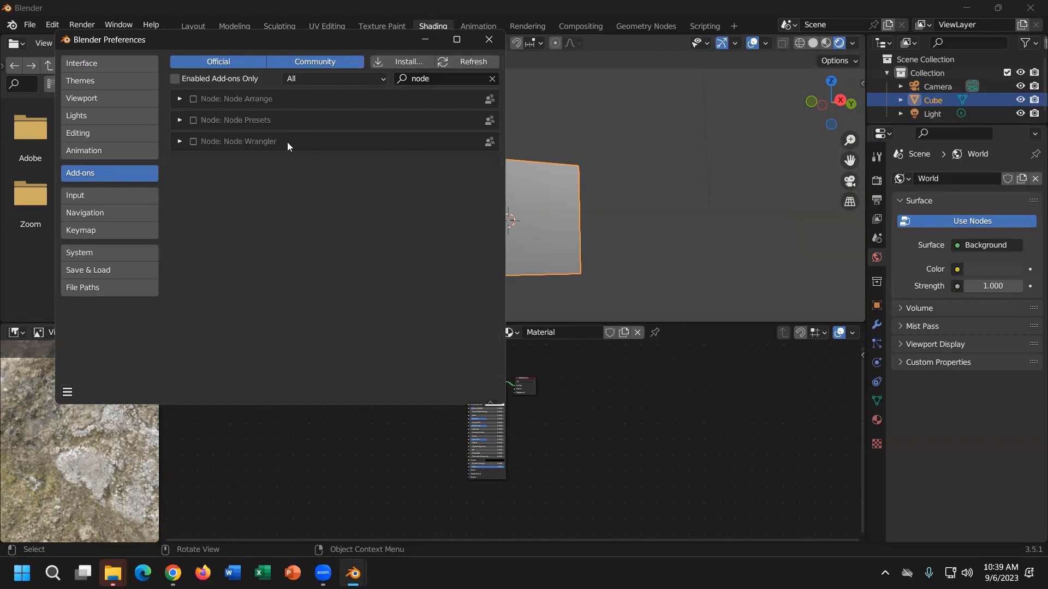
{"action": "left_click", "coordinate": [194, 142]}
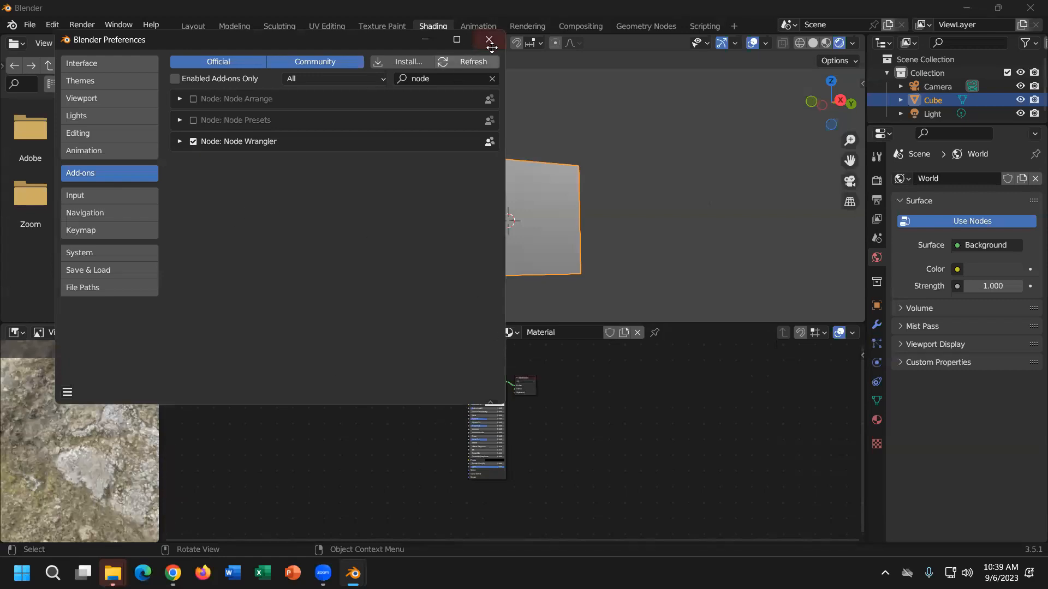
{"action": "left_click_drag", "start_coordinate": [201, 45], "coordinate": [210, 92]}
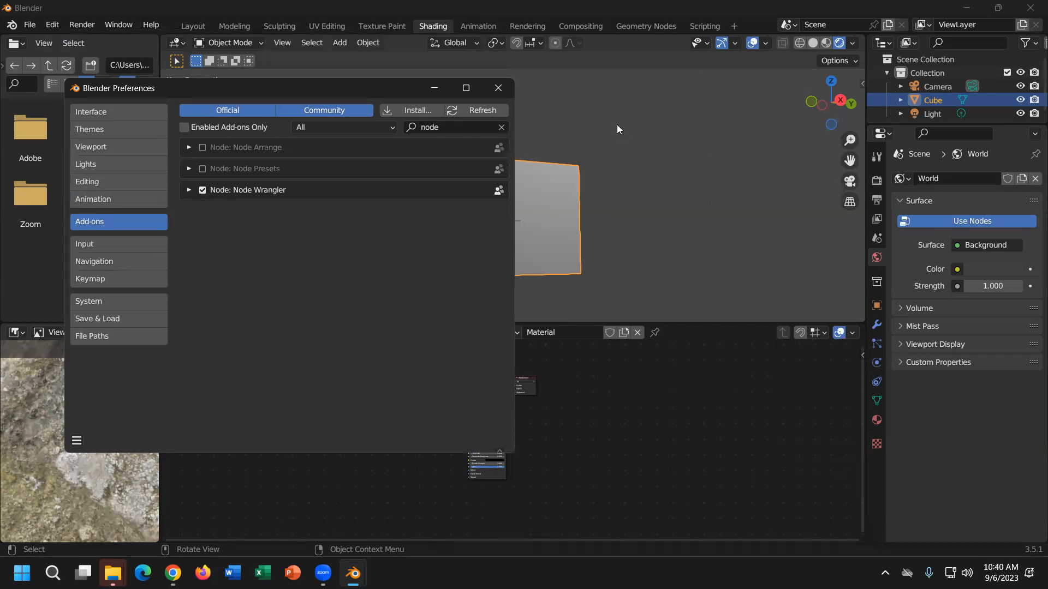
{"action": "left_click", "coordinate": [494, 82]}
{"action": "scroll", "coordinate": [541, 417], "scroll_direction": "up", "scroll_amount": 3}
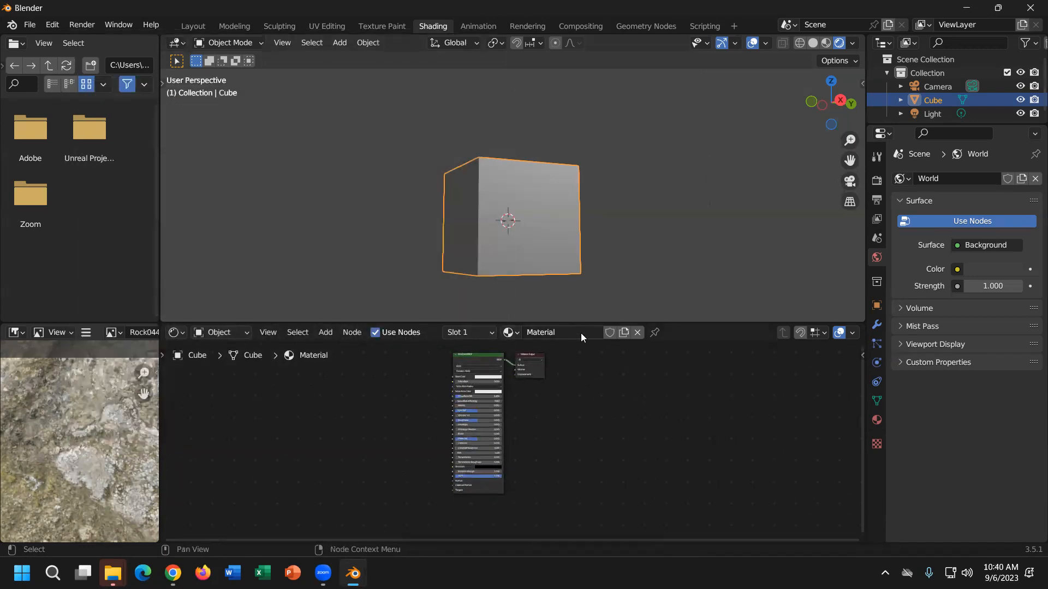
{"action": "left_click", "coordinate": [480, 356]}
{"action": "scroll", "coordinate": [513, 436], "scroll_direction": "down", "scroll_amount": 1}
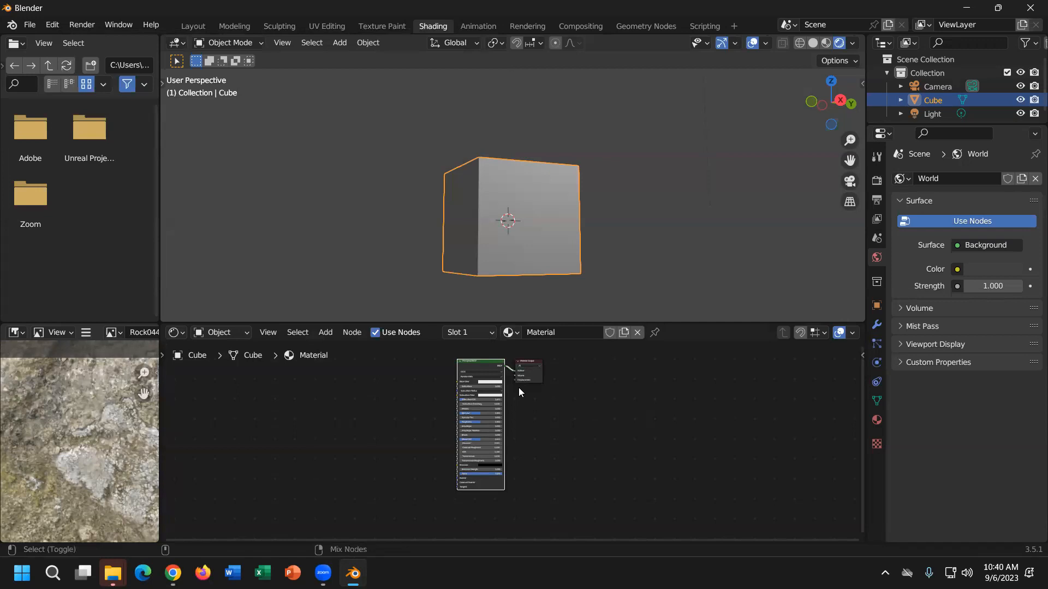
{"action": "key", "text": "ctrl+shift+t"}
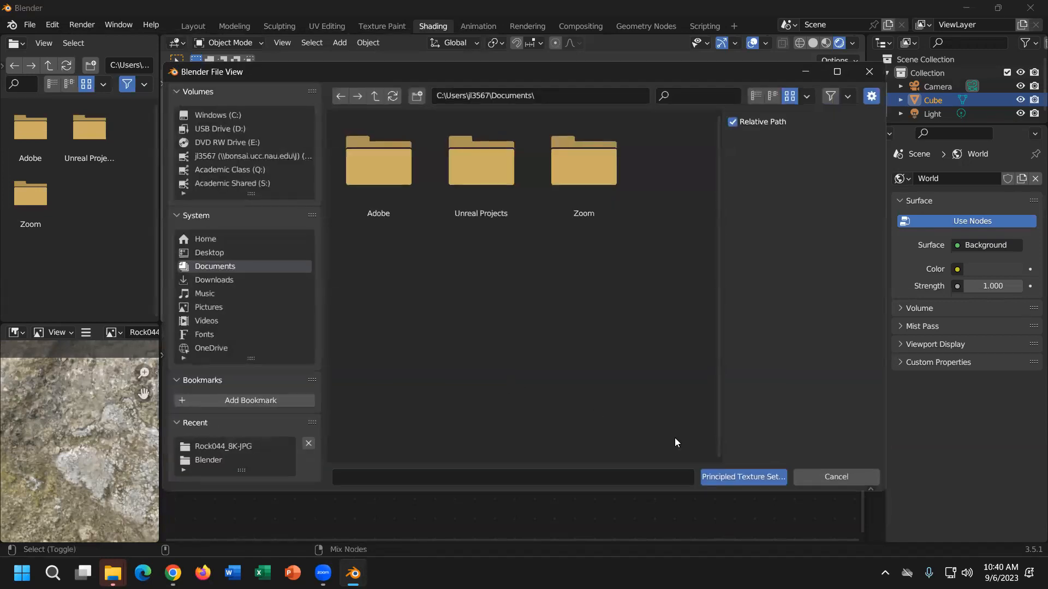
{"action": "left_click", "coordinate": [835, 474]}
{"action": "left_click", "coordinate": [569, 420]}
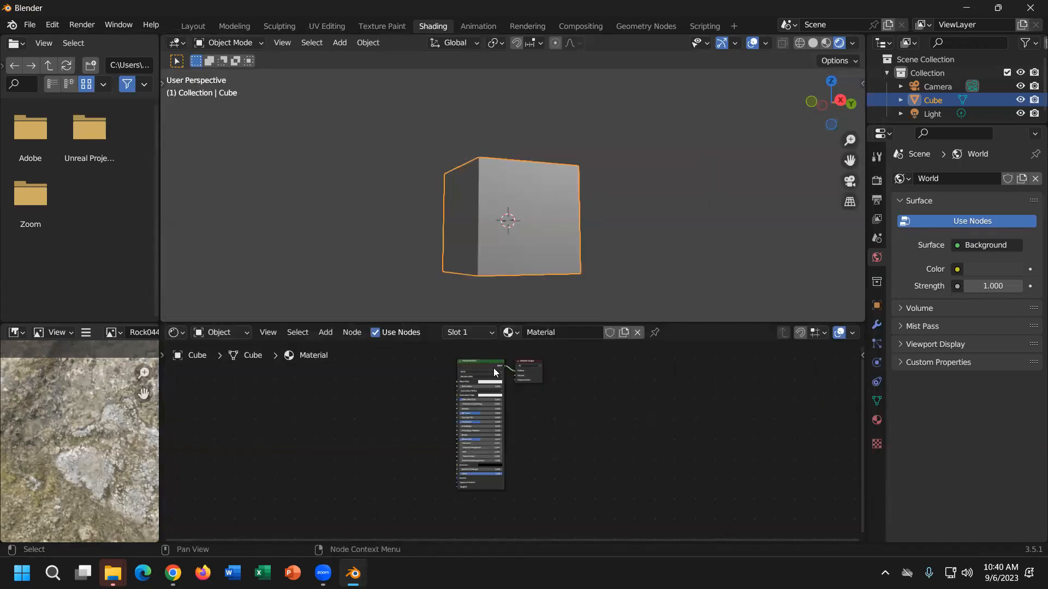
Start Node Wrangler's Principled Texture Setup for the Principled BSDF and browse to H:\Rock044_8K-JPG.
{"action": "left_click", "coordinate": [488, 363]}
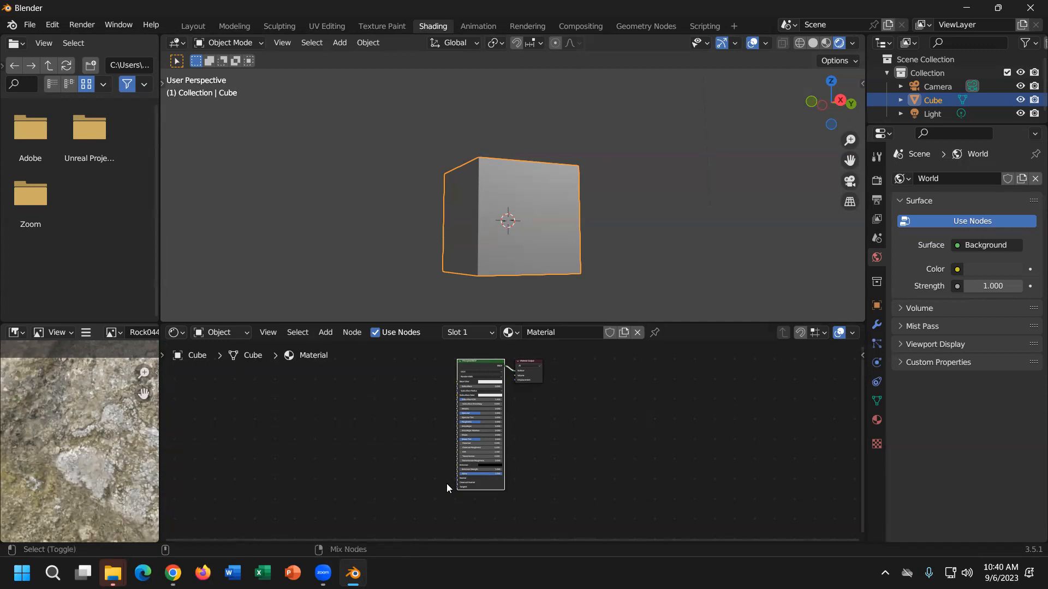
{"action": "key", "text": "ctrl+shift+t"}
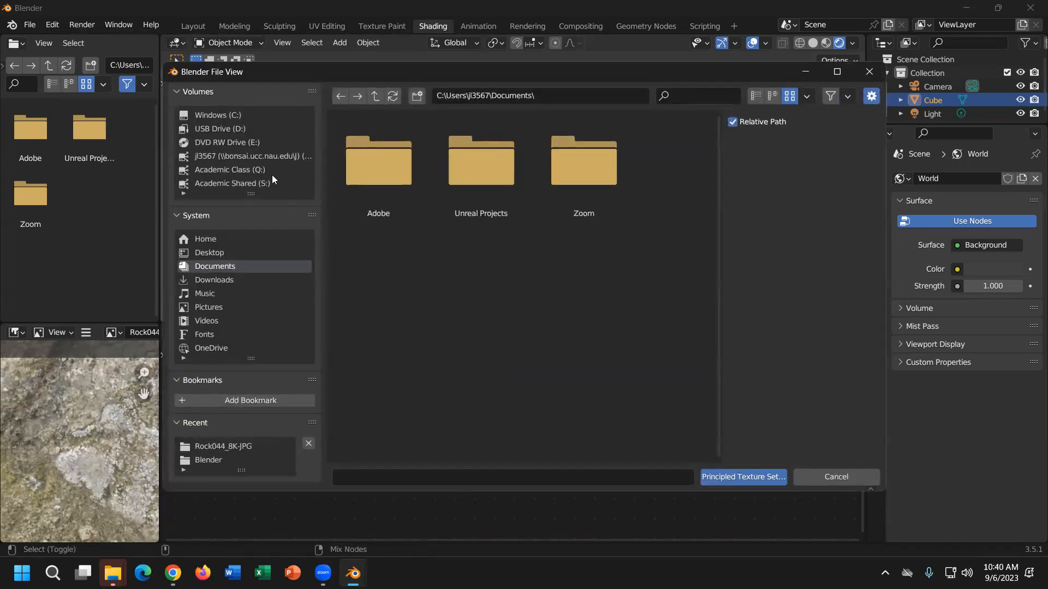
{"action": "left_click", "coordinate": [268, 158]}
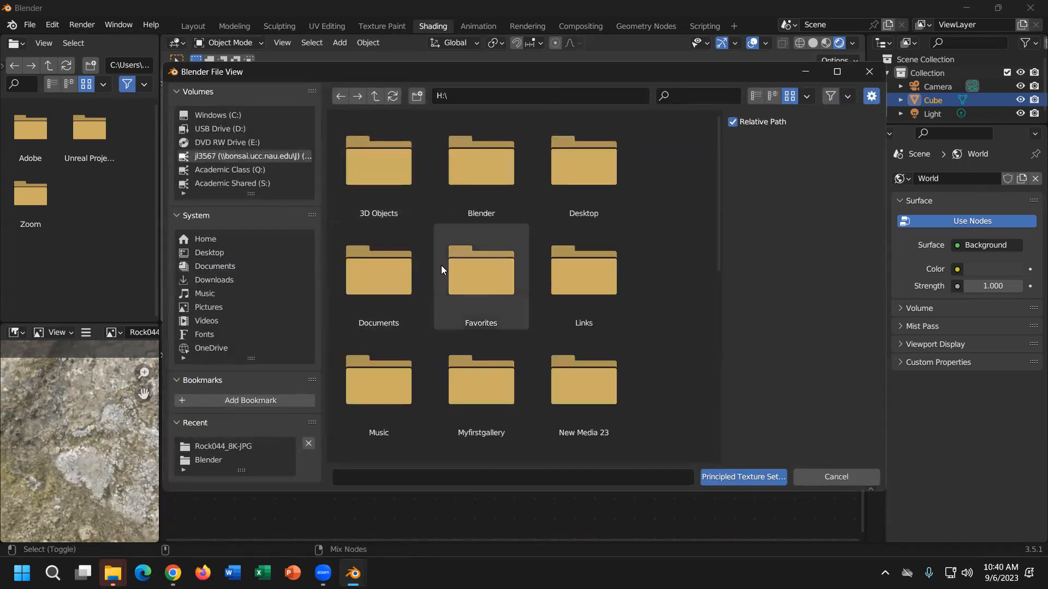
{"action": "scroll", "coordinate": [499, 321], "scroll_direction": "down", "scroll_amount": 3}
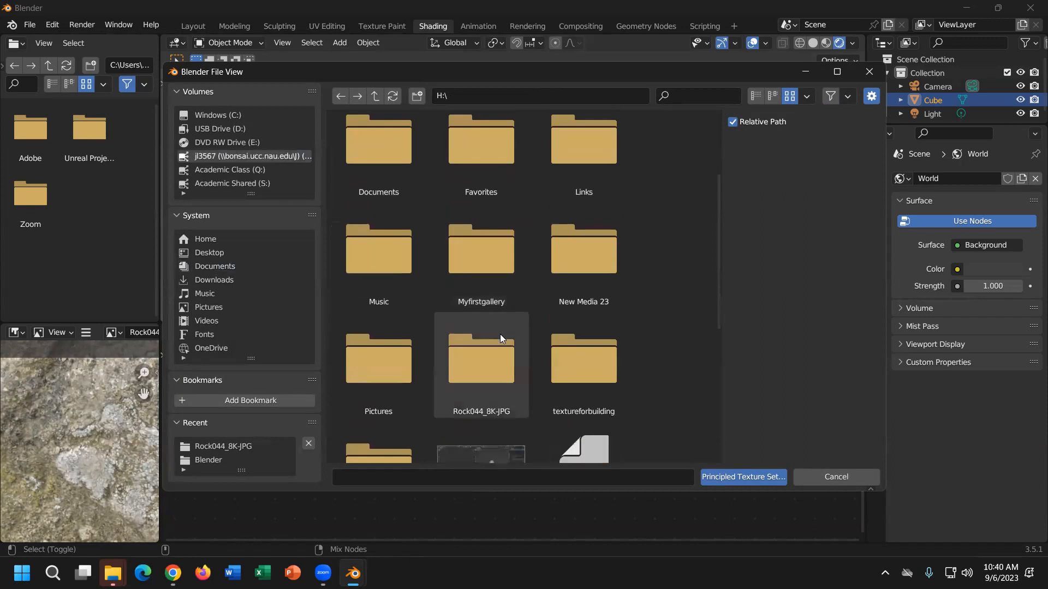
{"action": "double_click", "coordinate": [500, 334]}
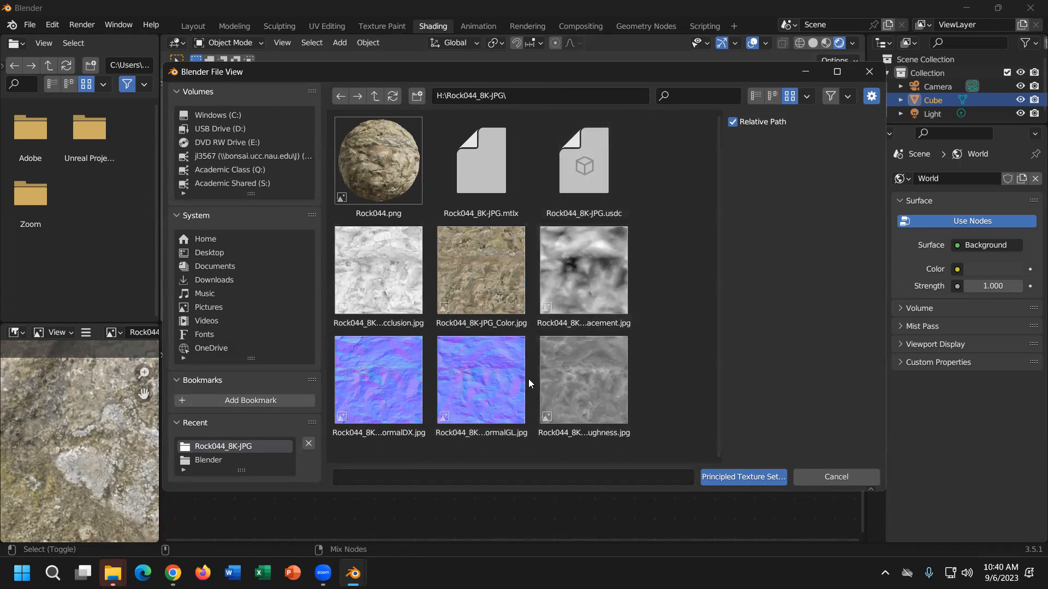
Build the texture setup from the Rock044 AmbientOcclusion, Color, Displacement, Roughness and NormalGL maps and inspect the cube from several angles.
{"action": "left_click", "coordinate": [585, 294]}
{"action": "left_click", "coordinate": [500, 171]}
{"action": "left_click", "coordinate": [508, 258]}
{"action": "left_click", "coordinate": [382, 280], "text": "shift"}
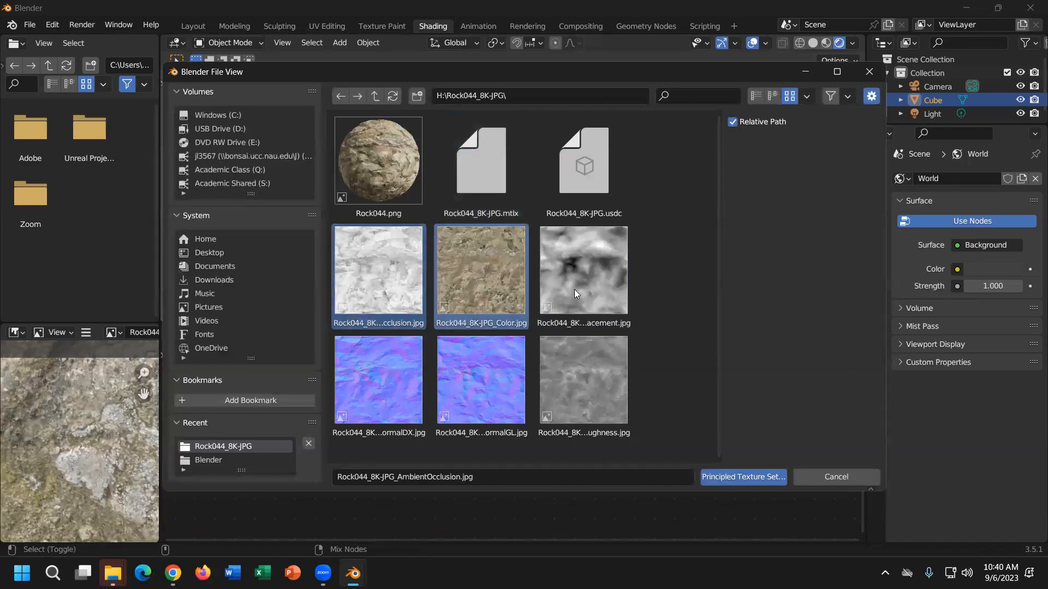
{"action": "left_click", "coordinate": [561, 275], "text": "shift"}
{"action": "left_click", "coordinate": [583, 380], "text": "shift"}
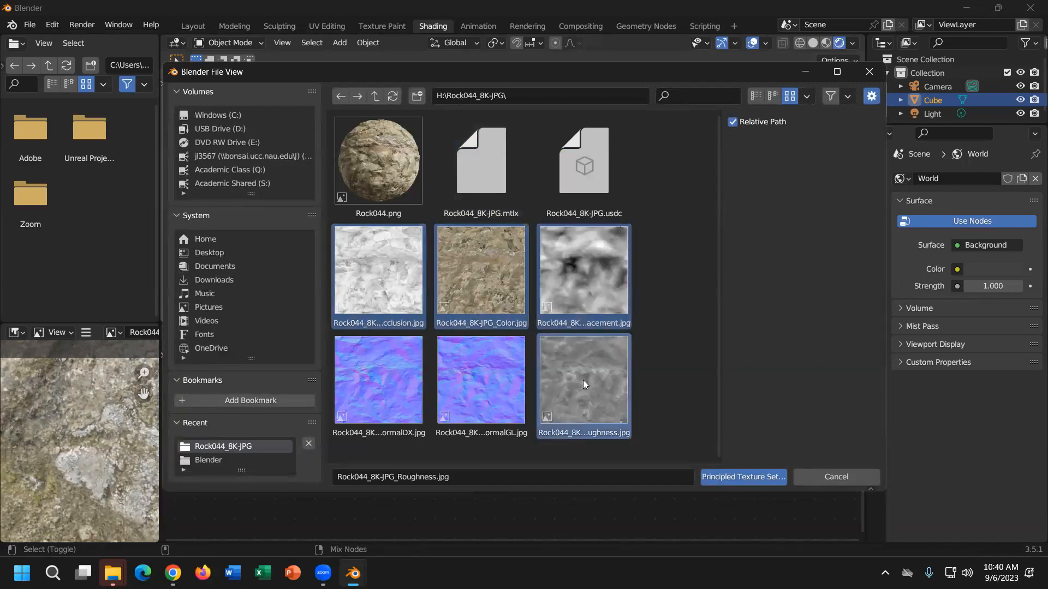
{"action": "left_click", "coordinate": [479, 398], "text": "shift"}
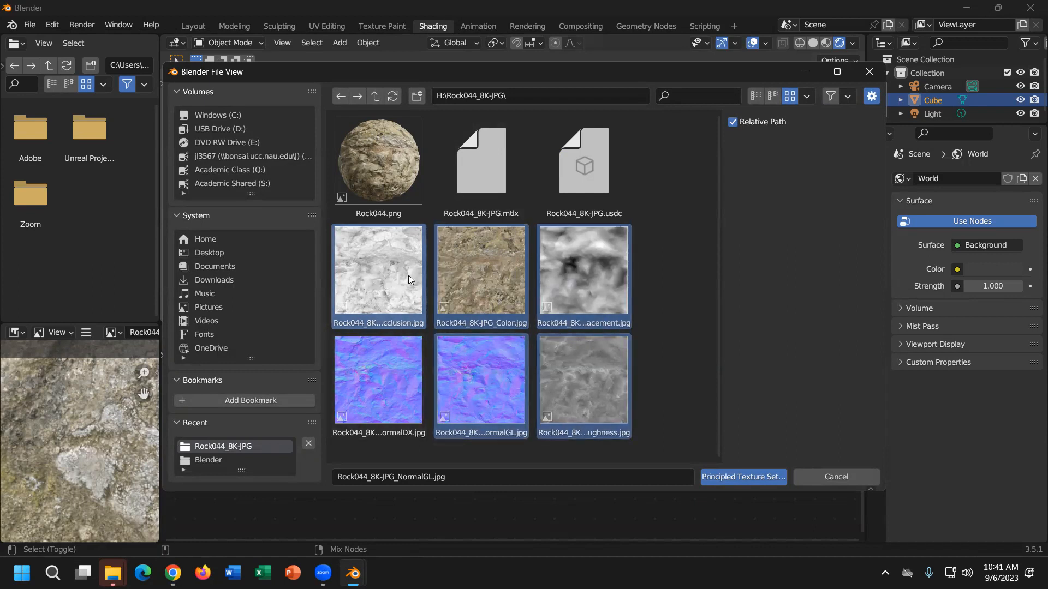
{"action": "left_click", "coordinate": [726, 478]}
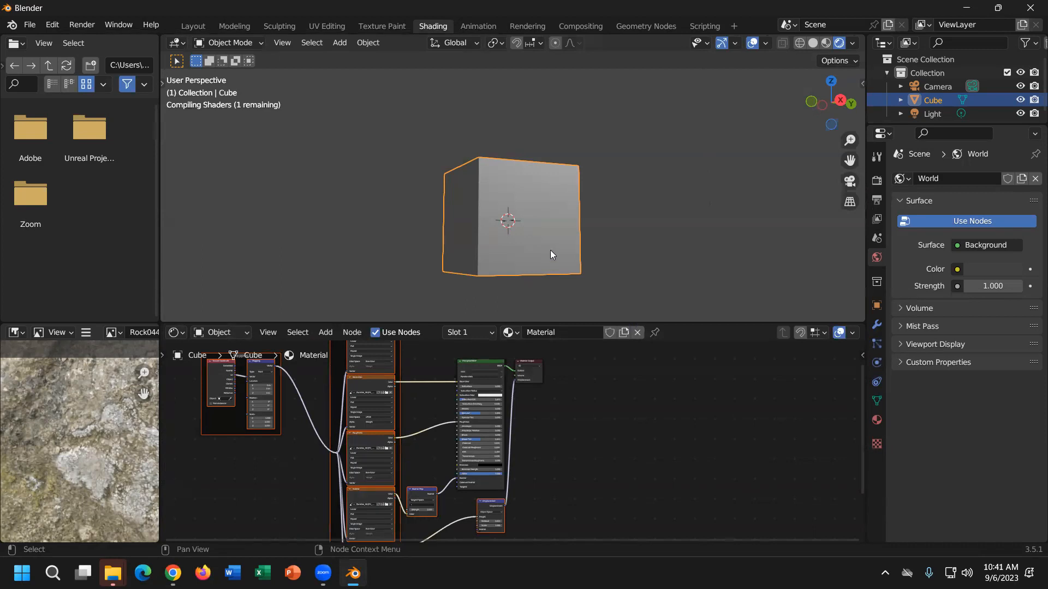
{"action": "scroll", "coordinate": [517, 223], "scroll_direction": "up", "scroll_amount": 5}
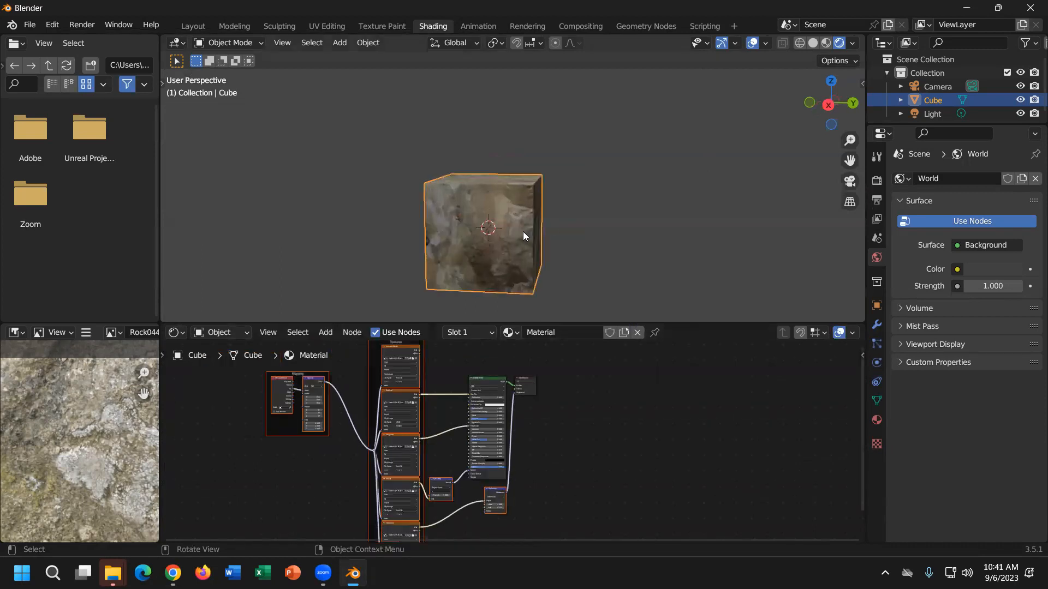
{"action": "middle_click_drag", "start_coordinate": [509, 260], "coordinate": [624, 219]}
{"action": "scroll", "coordinate": [529, 229], "scroll_direction": "down", "scroll_amount": 4}
{"action": "scroll", "coordinate": [580, 210], "scroll_direction": "down", "scroll_amount": 3}
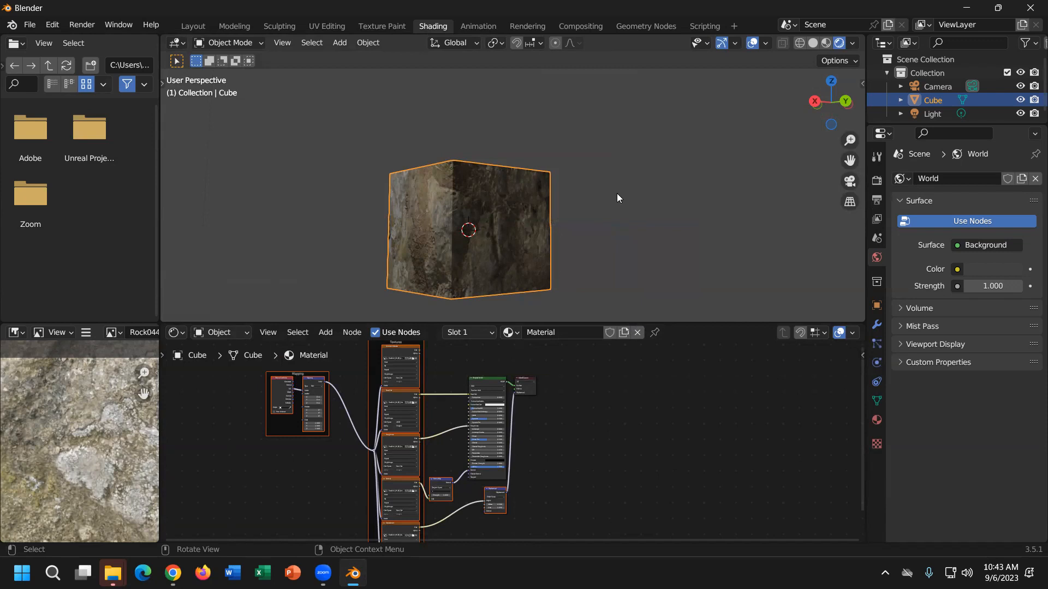
Switch to the Layout workspace with Material Preview shading and delete the textured cube.
{"action": "left_click", "coordinate": [193, 28]}
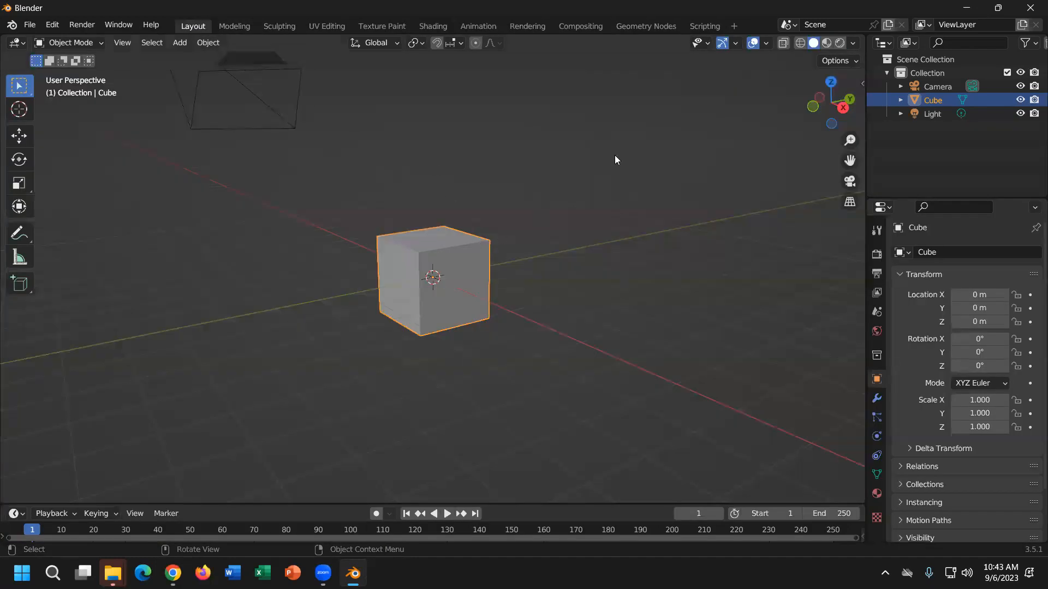
{"action": "left_click", "coordinate": [826, 43]}
{"action": "middle_click_drag", "start_coordinate": [522, 299], "coordinate": [460, 278]}
{"action": "right_click", "coordinate": [460, 278]}
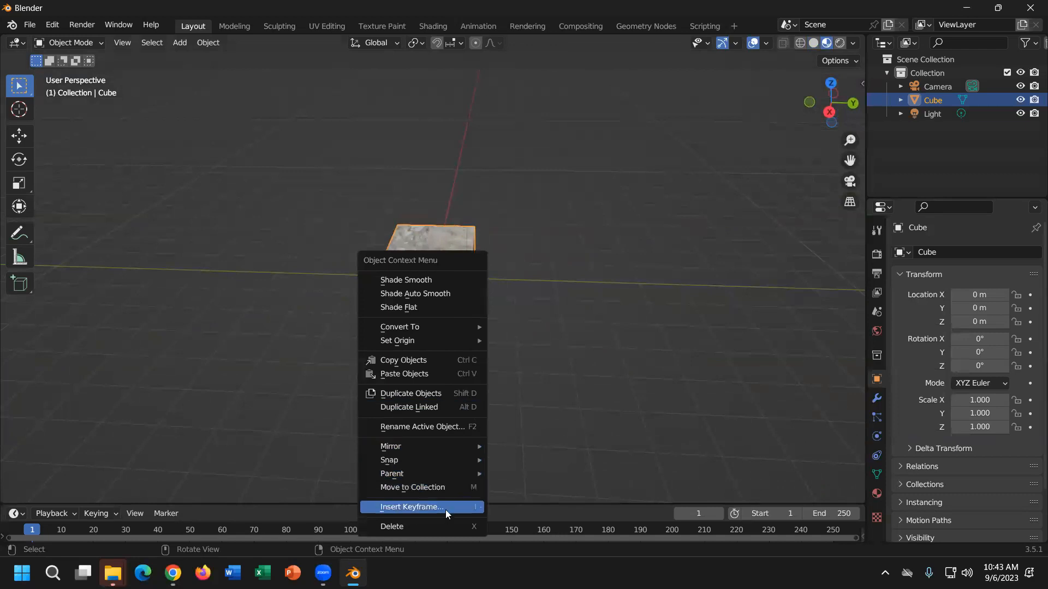
{"action": "left_click", "coordinate": [445, 526]}
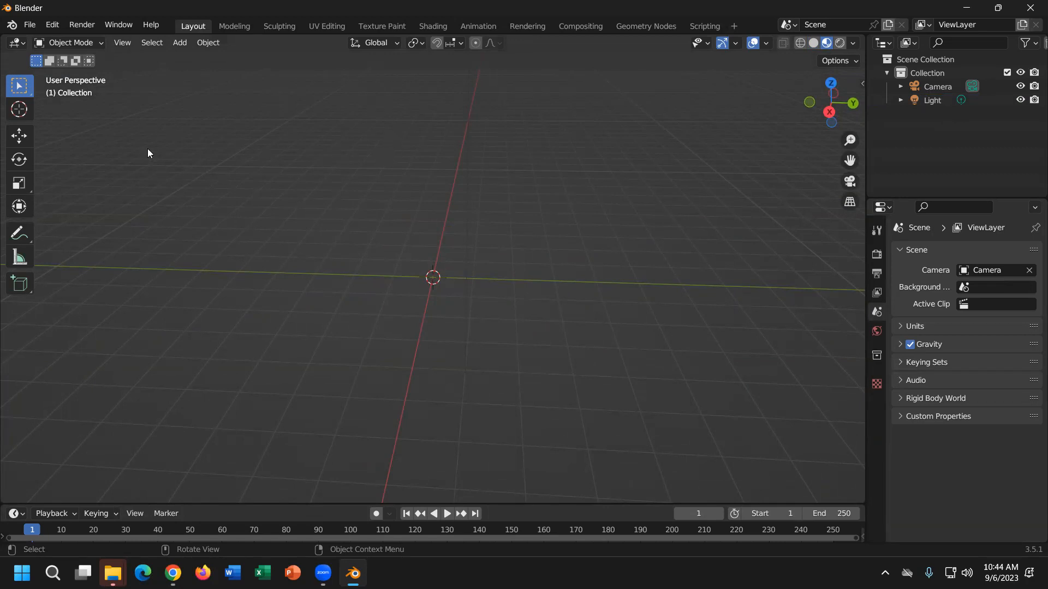
Add a UV sphere to the scene and switch it to Edit Mode.
{"action": "left_click", "coordinate": [151, 42]}
{"action": "left_click", "coordinate": [180, 43]}
{"action": "mouse_move", "coordinate": [202, 61]}
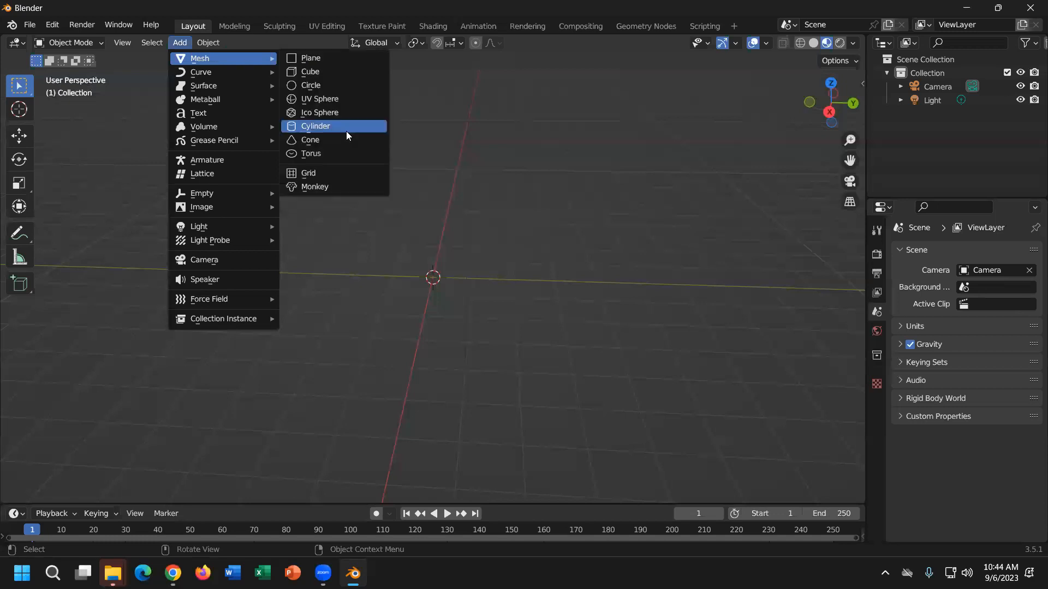
{"action": "left_click", "coordinate": [322, 99]}
{"action": "middle_click_drag", "start_coordinate": [432, 253], "coordinate": [451, 240]}
{"action": "left_click", "coordinate": [87, 45]}
{"action": "left_click", "coordinate": [88, 76]}
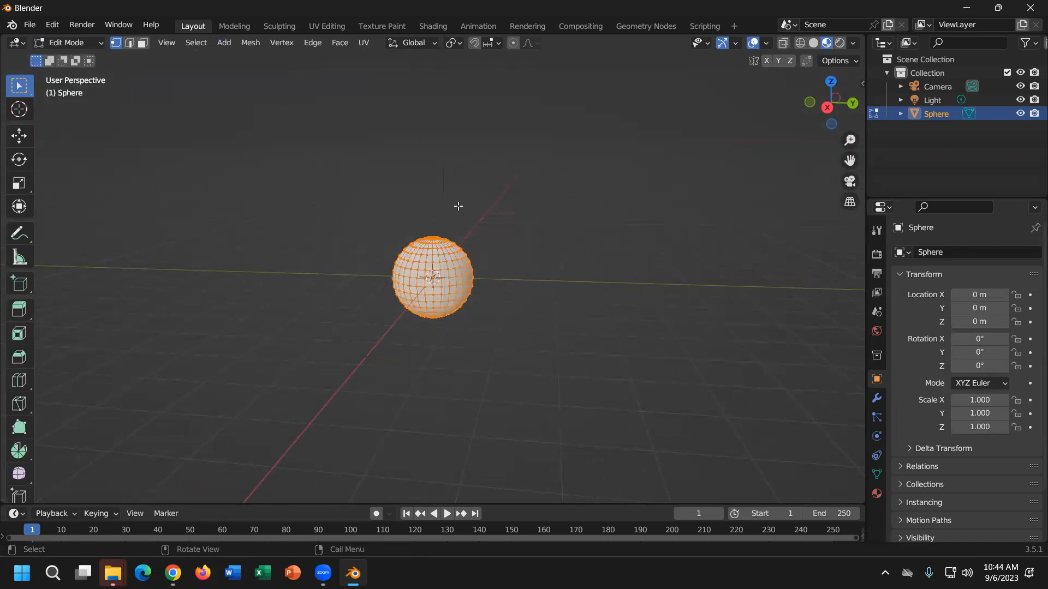
Try to move the UV sphere's geometry and invert its vertex selection in Edit Mode.
{"action": "middle_click_drag", "start_coordinate": [434, 267], "coordinate": [464, 265]}
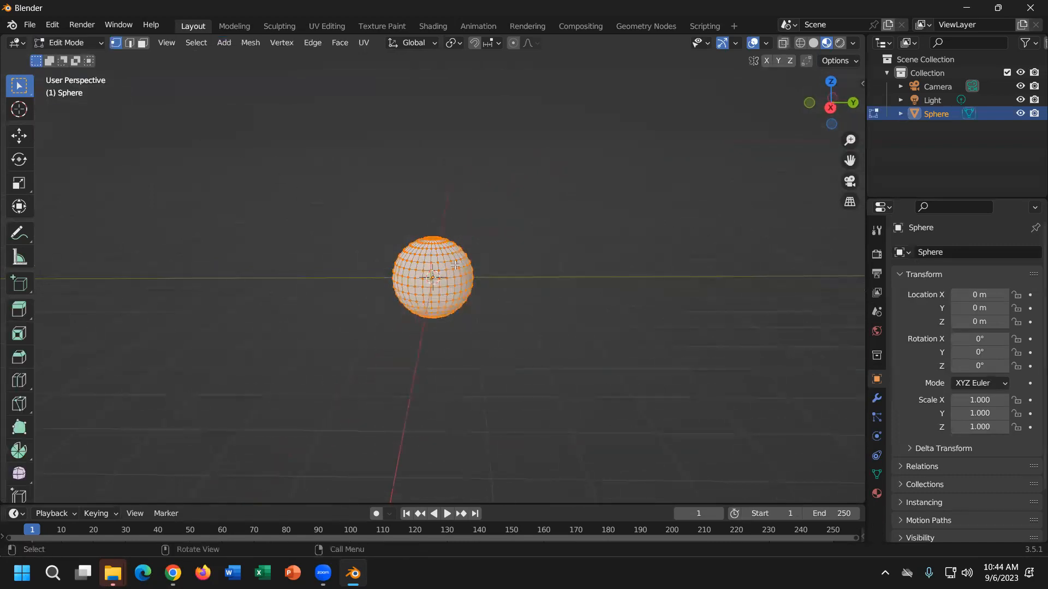
{"action": "left_click", "coordinate": [455, 265]}
{"action": "key", "text": "g"}
{"action": "key", "text": "Escape"}
{"action": "middle_click_drag", "start_coordinate": [497, 265], "coordinate": [391, 369]}
{"action": "key", "text": "a"}
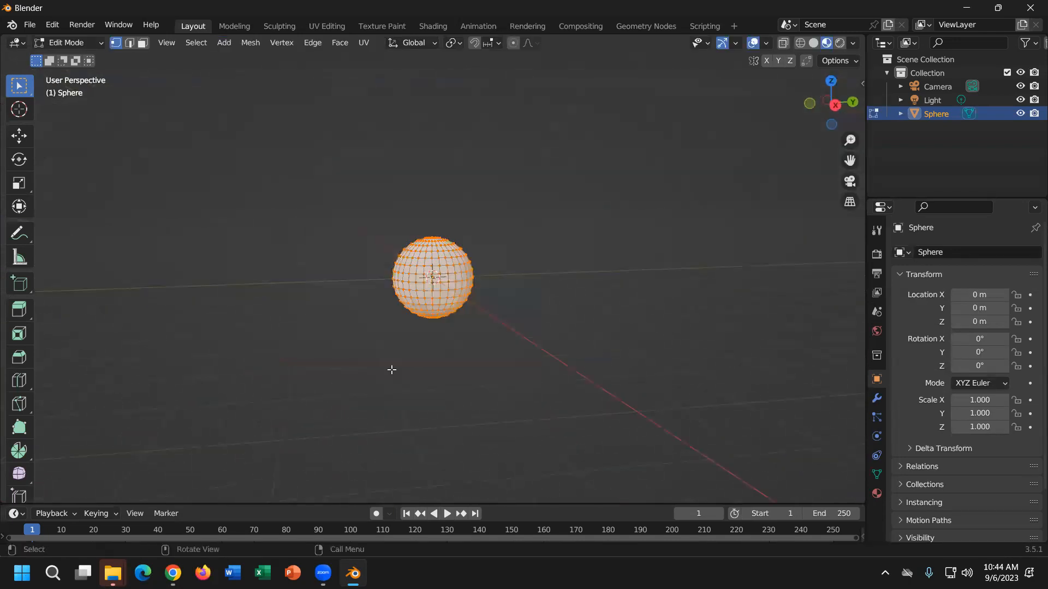
{"action": "scroll", "coordinate": [426, 353], "scroll_direction": "up", "scroll_amount": 3}
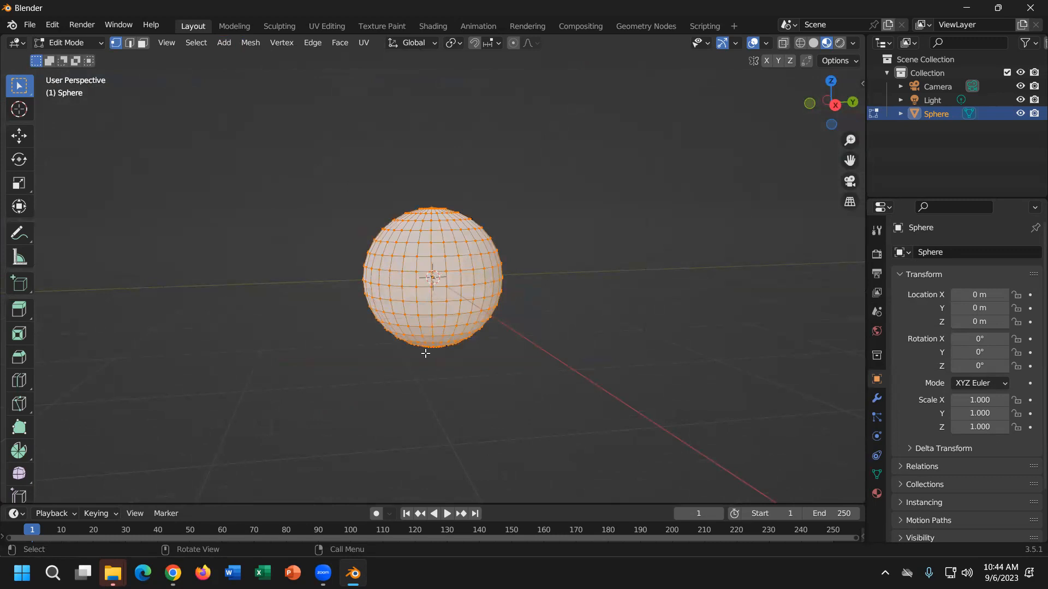
{"action": "key", "text": "ctrl+i"}
{"action": "key", "text": "ctrl+i"}
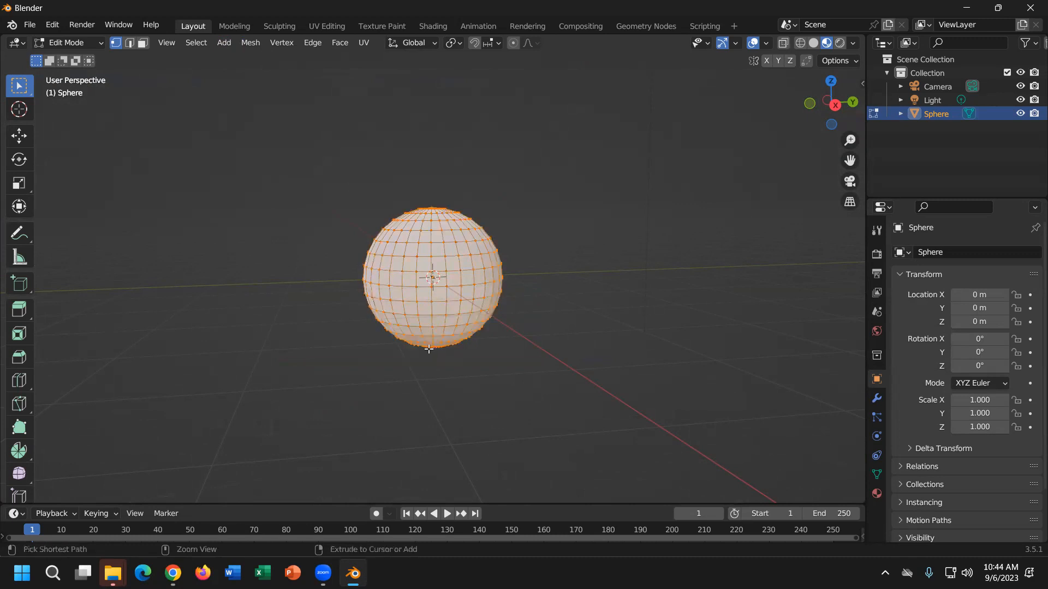
{"action": "key", "text": "x"}
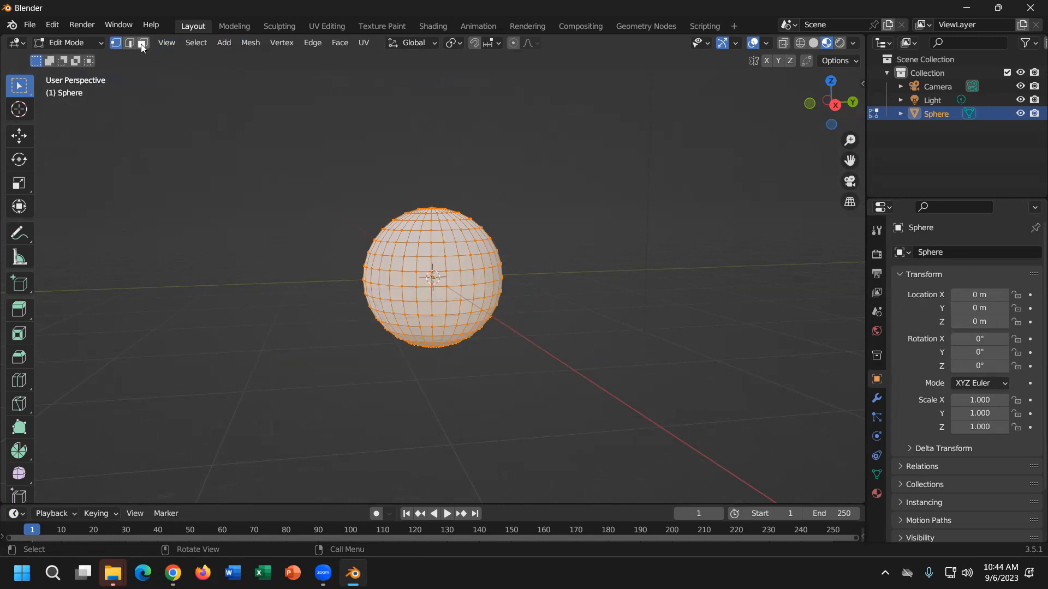
Return to Object Mode and delete the UV sphere.
{"action": "left_click", "coordinate": [91, 45]}
{"action": "left_click", "coordinate": [91, 59]}
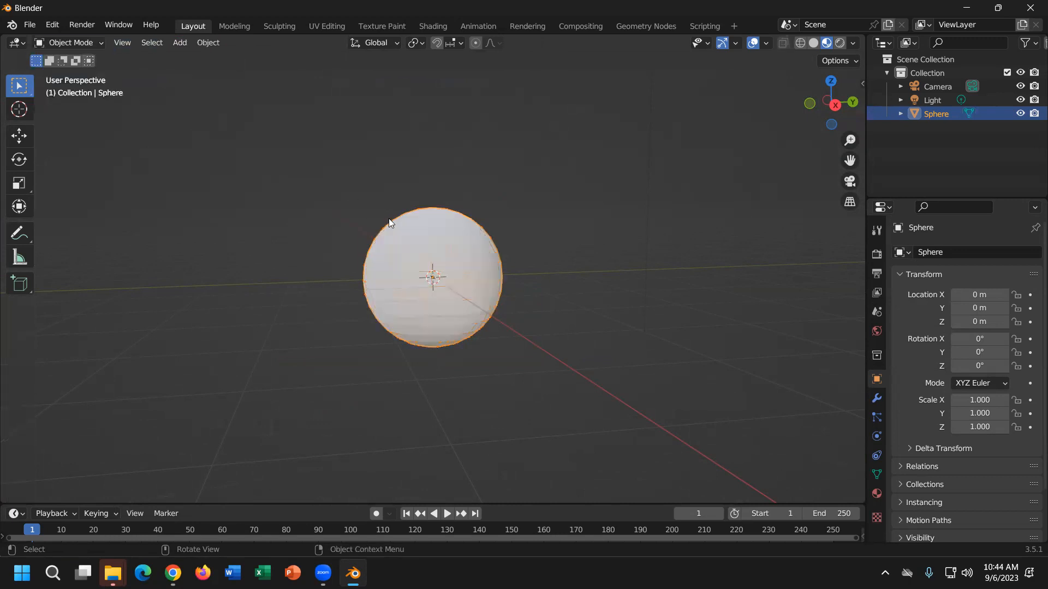
{"action": "key", "text": "Delete"}
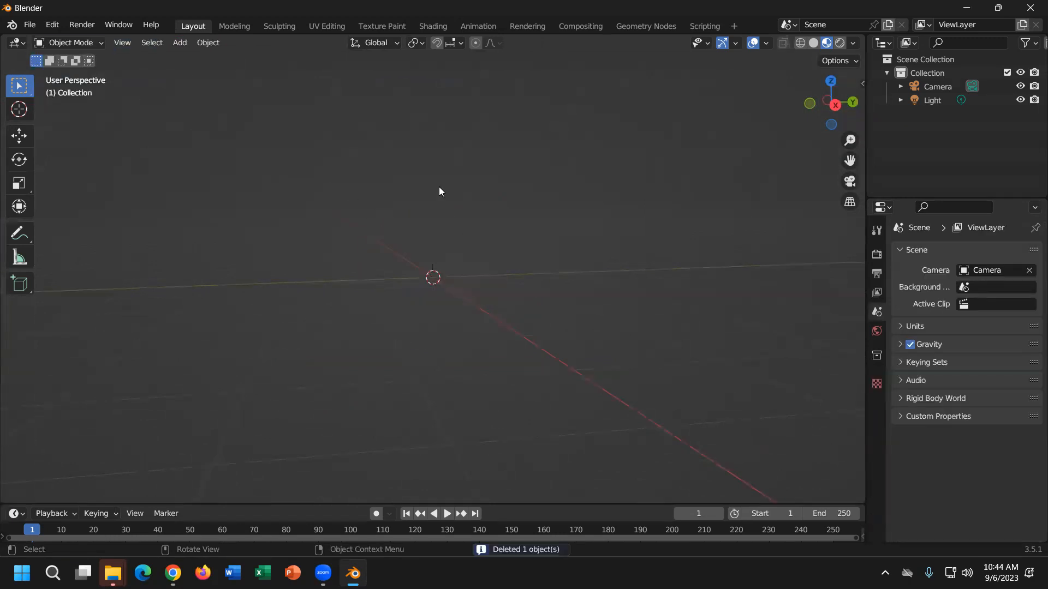
Add a new cube mesh to the scene.
{"action": "left_click", "coordinate": [179, 43]}
{"action": "mouse_move", "coordinate": [226, 59]}
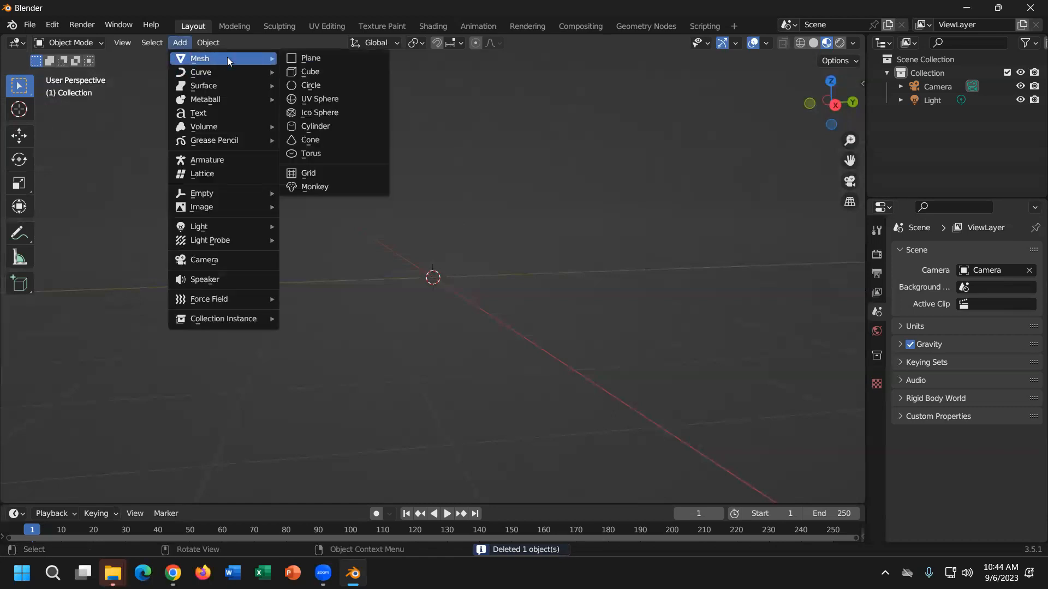
{"action": "left_click", "coordinate": [318, 72]}
{"action": "mouse_move", "coordinate": [559, 326]}
{"action": "middle_mouse_down"}
{"action": "mouse_move", "coordinate": [447, 322]}
{"action": "mouse_move", "coordinate": [526, 344]}
{"action": "mouse_move", "coordinate": [557, 314]}
{"action": "middle_mouse_up"}
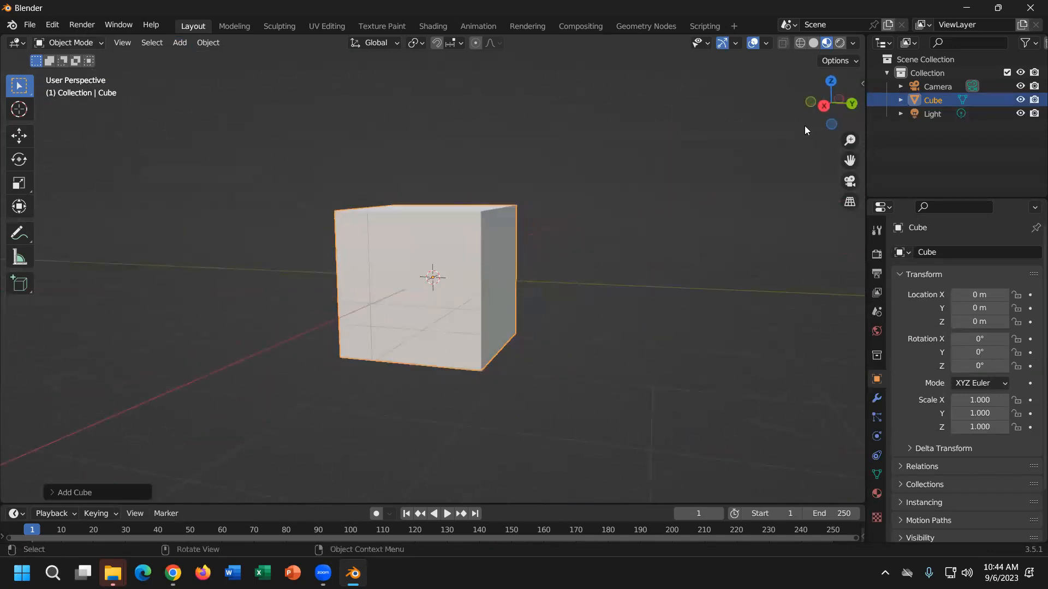
Move the cube up about 1 m in the back orthographic view so it rests on the grid floor.
{"action": "left_click", "coordinate": [824, 107]}
{"action": "left_click", "coordinate": [832, 83]}
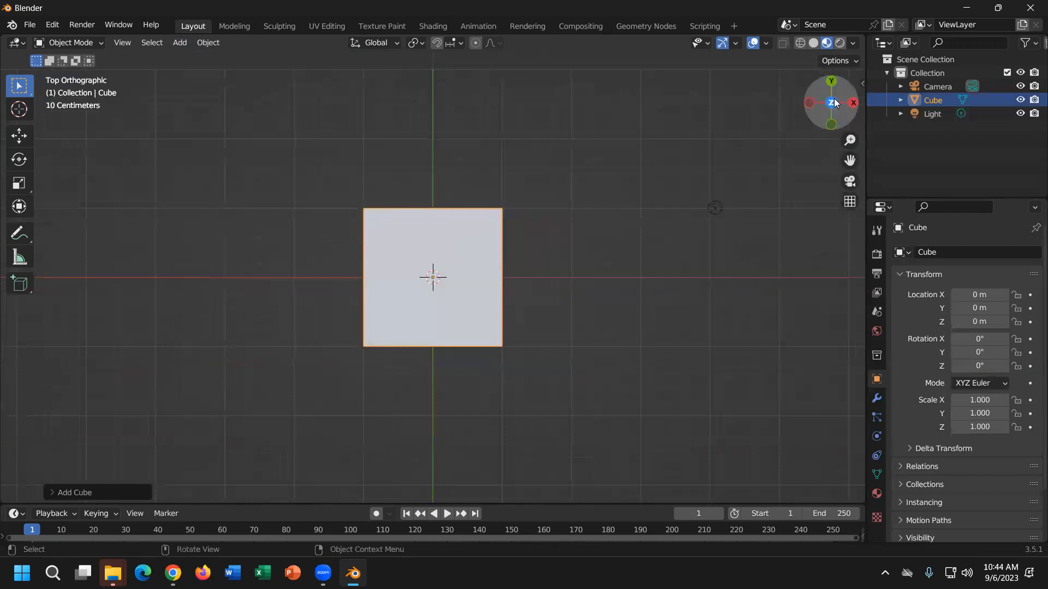
{"action": "left_click", "coordinate": [833, 86]}
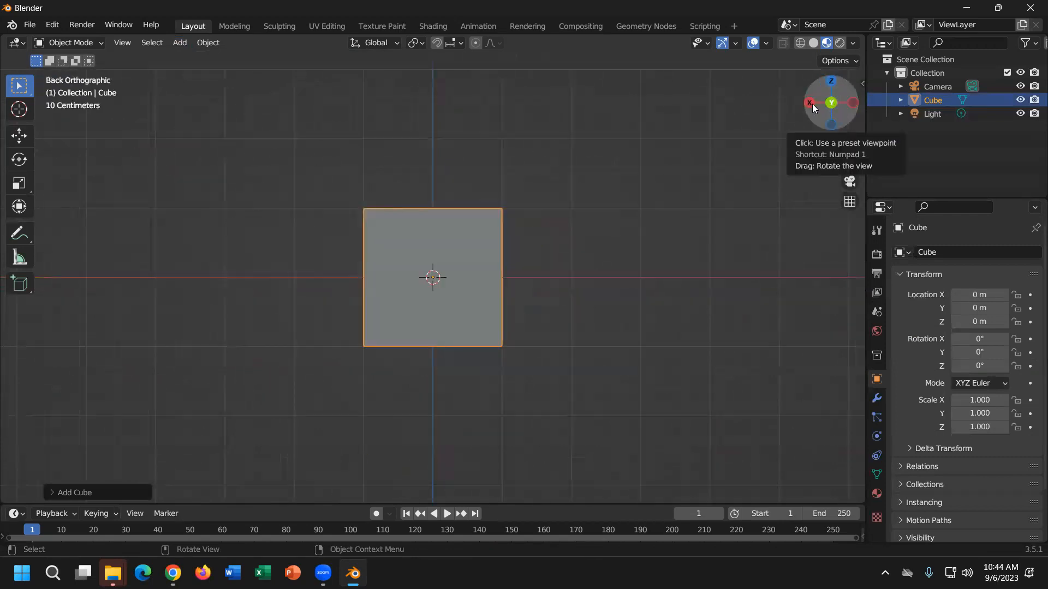
{"action": "left_click", "coordinate": [737, 148]}
{"action": "left_click_drag", "start_coordinate": [482, 248], "coordinate": [484, 180]}
{"action": "middle_click_drag", "start_coordinate": [484, 180], "coordinate": [546, 246]}
Try scaling the cube uniformly and along the Z axis, cancelling both changes.
{"action": "key", "text": "s"}
{"action": "right_click", "coordinate": [593, 228]}
{"action": "key", "text": "s"}
{"action": "key", "text": "z"}
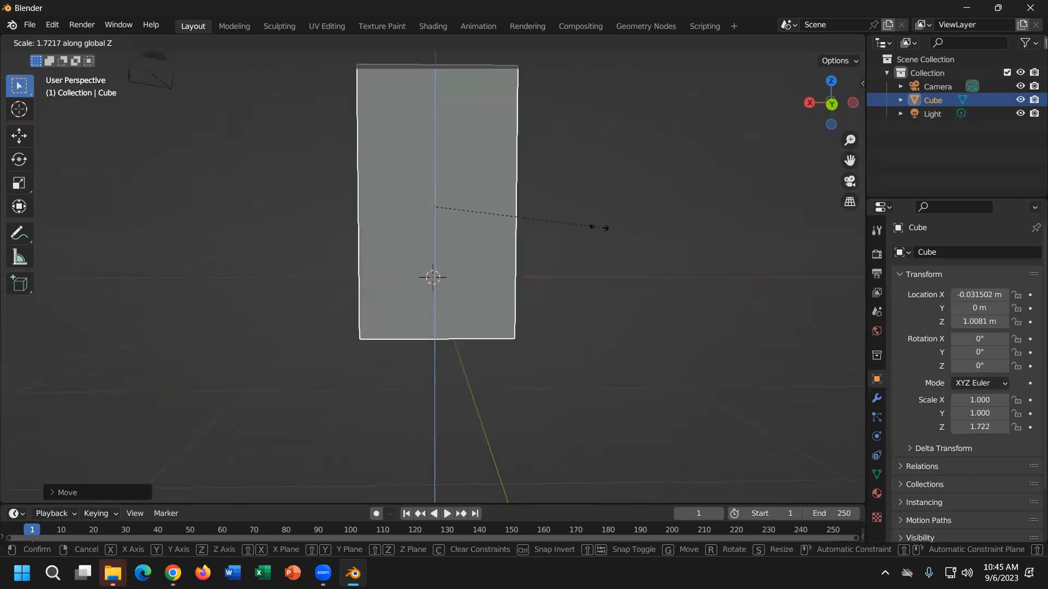
{"action": "right_click", "coordinate": [515, 229]}
{"action": "middle_click_drag", "start_coordinate": [560, 244], "coordinate": [488, 267]}
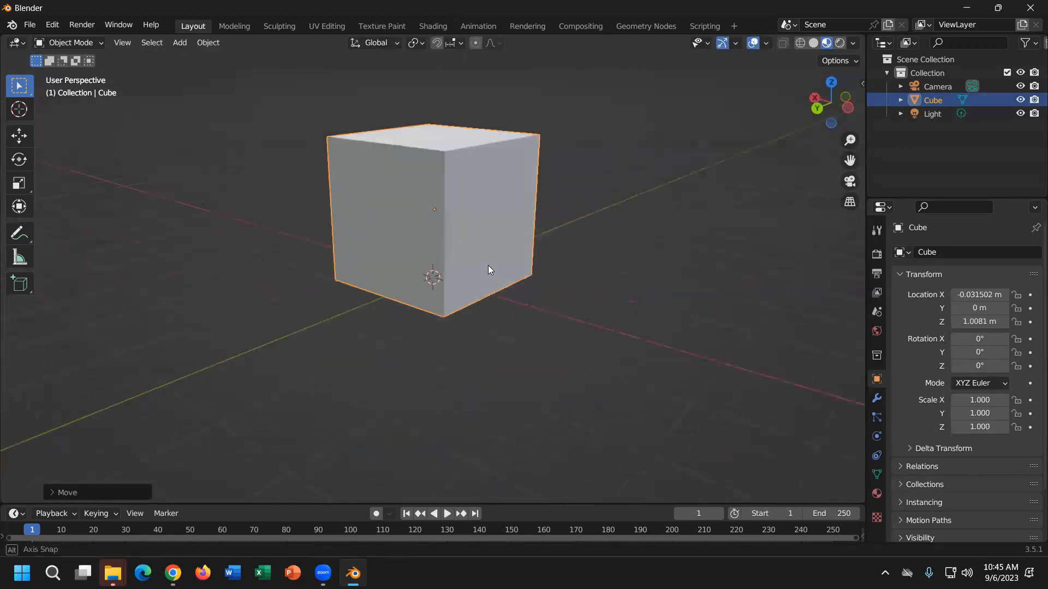
Try rotating the cube in the perspective view and the top orthographic view, cancelling both rotations.
{"action": "key", "text": "r"}
{"action": "right_click", "coordinate": [599, 133]}
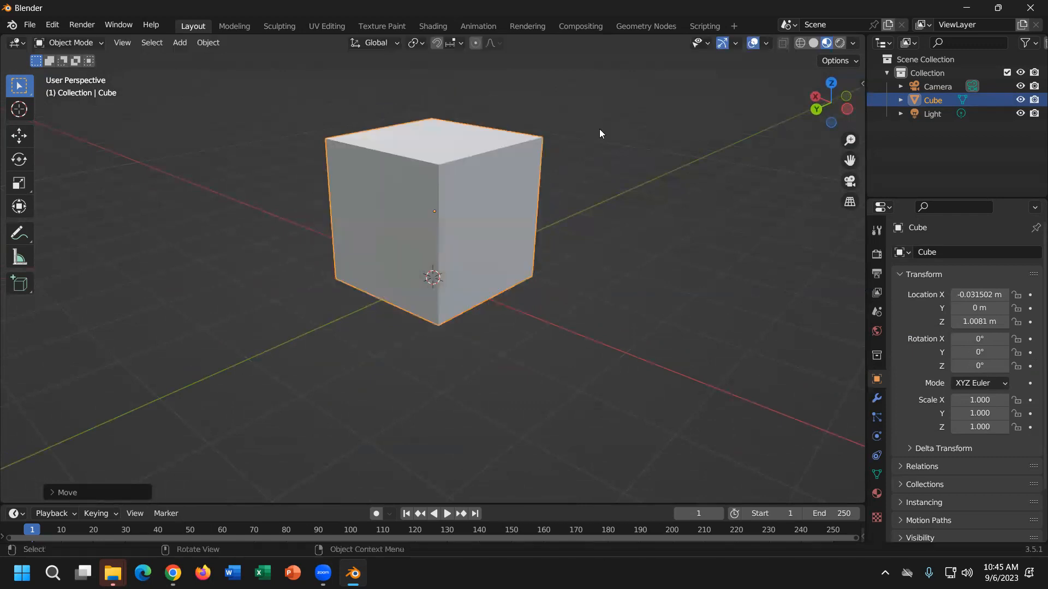
{"action": "left_click", "coordinate": [830, 82]}
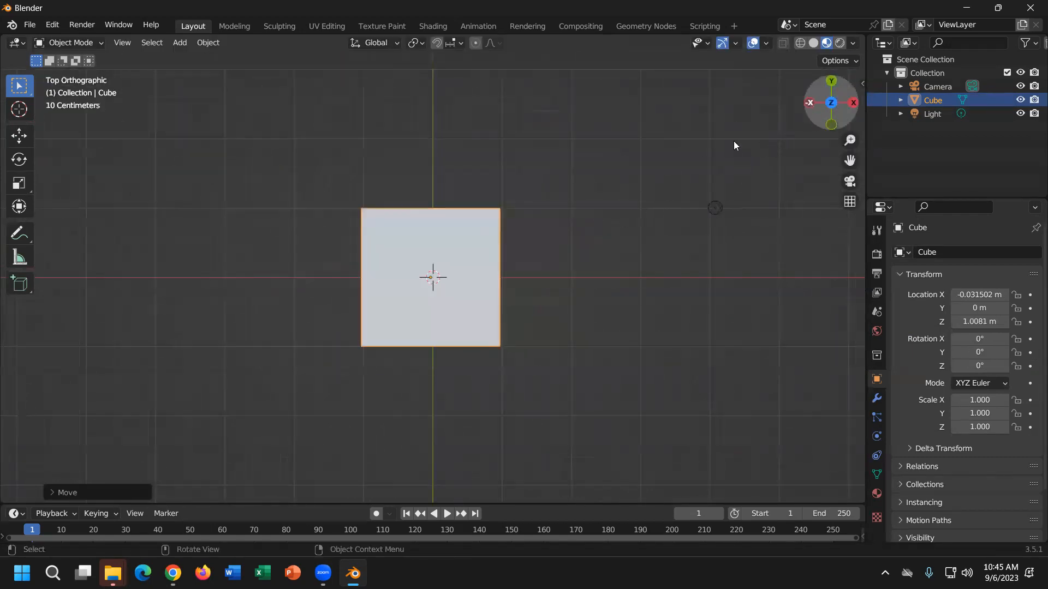
{"action": "key", "text": "r"}
{"action": "right_click", "coordinate": [486, 409]}
{"action": "middle_click_drag", "start_coordinate": [487, 409], "coordinate": [638, 274]}
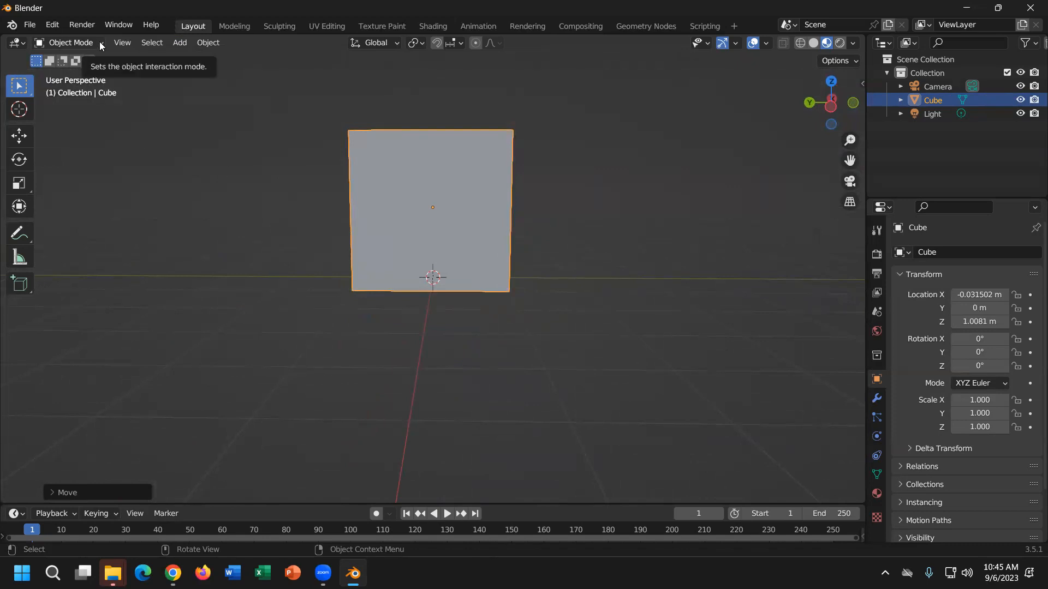
Select the cube and switch it to Edit Mode.
{"action": "left_click", "coordinate": [645, 214]}
{"action": "left_click", "coordinate": [478, 163]}
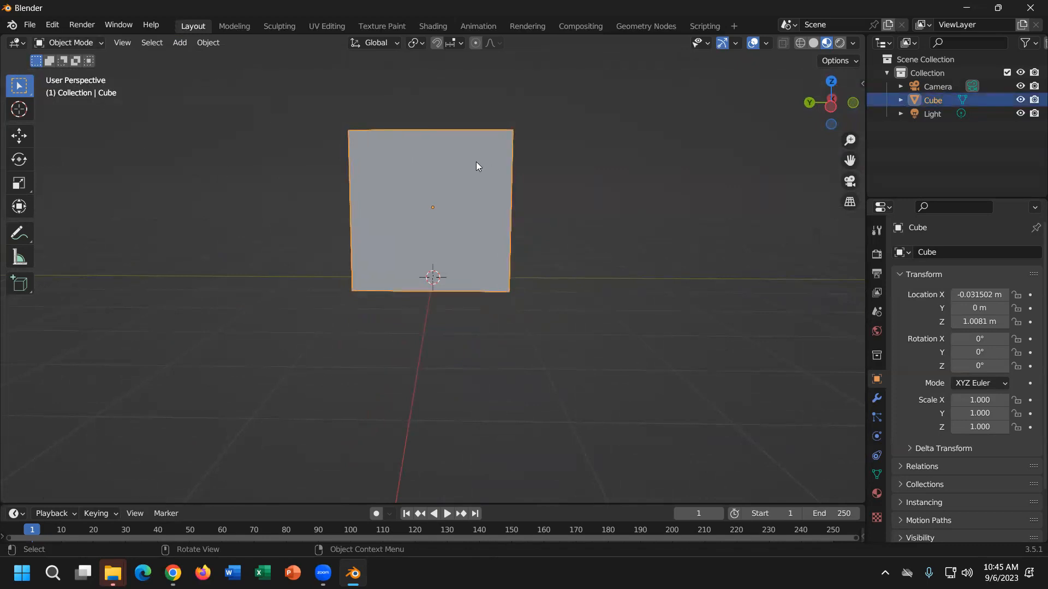
{"action": "left_click", "coordinate": [81, 44]}
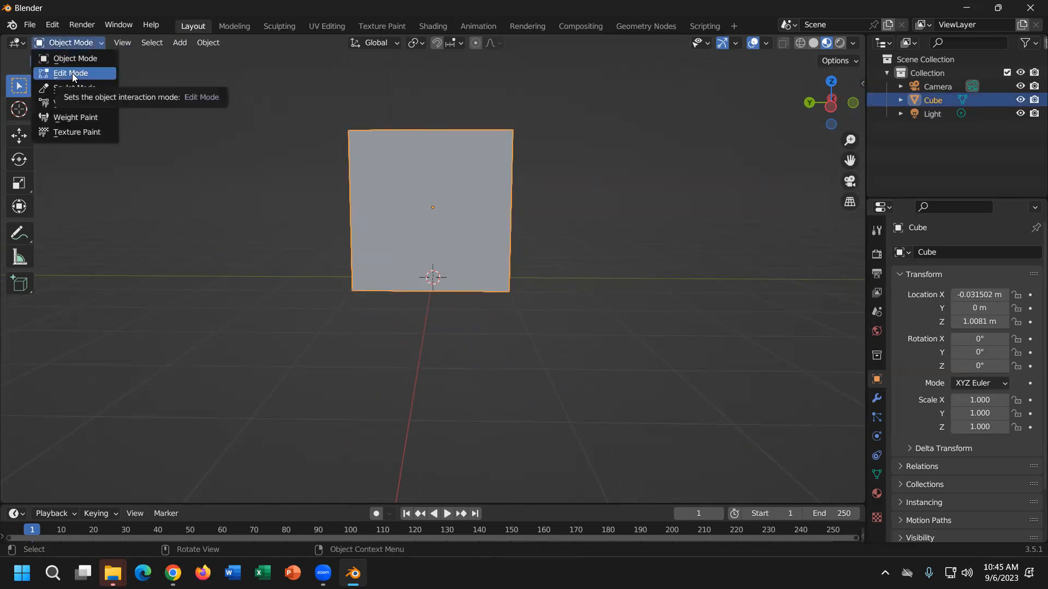
{"action": "left_click", "coordinate": [72, 73]}
Box-select the cube's vertices from several angles, ending with a single top corner vertex selected.
{"action": "middle_click_drag", "start_coordinate": [516, 311], "coordinate": [542, 159]}
{"action": "left_click", "coordinate": [415, 348]}
{"action": "left_click_drag", "start_coordinate": [555, 120], "coordinate": [328, 335]}
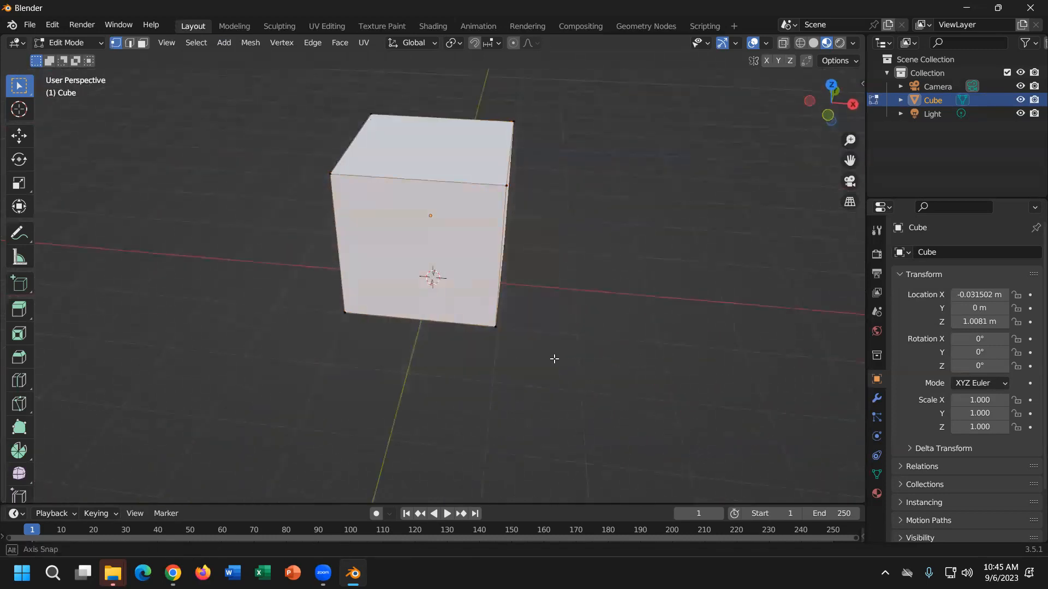
{"action": "middle_click_drag", "start_coordinate": [554, 358], "coordinate": [349, 202]}
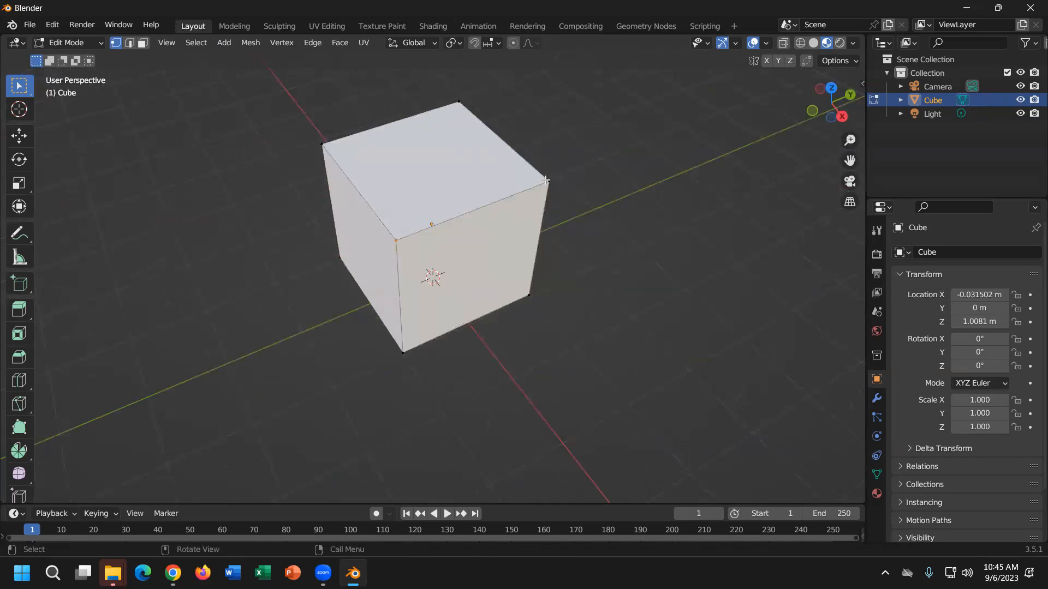
{"action": "left_click_drag", "start_coordinate": [569, 166], "coordinate": [363, 278]}
{"action": "middle_click_drag", "start_coordinate": [538, 351], "coordinate": [578, 283]}
{"action": "left_click_drag", "start_coordinate": [617, 103], "coordinate": [295, 317]}
{"action": "middle_click_drag", "start_coordinate": [467, 287], "coordinate": [605, 236]}
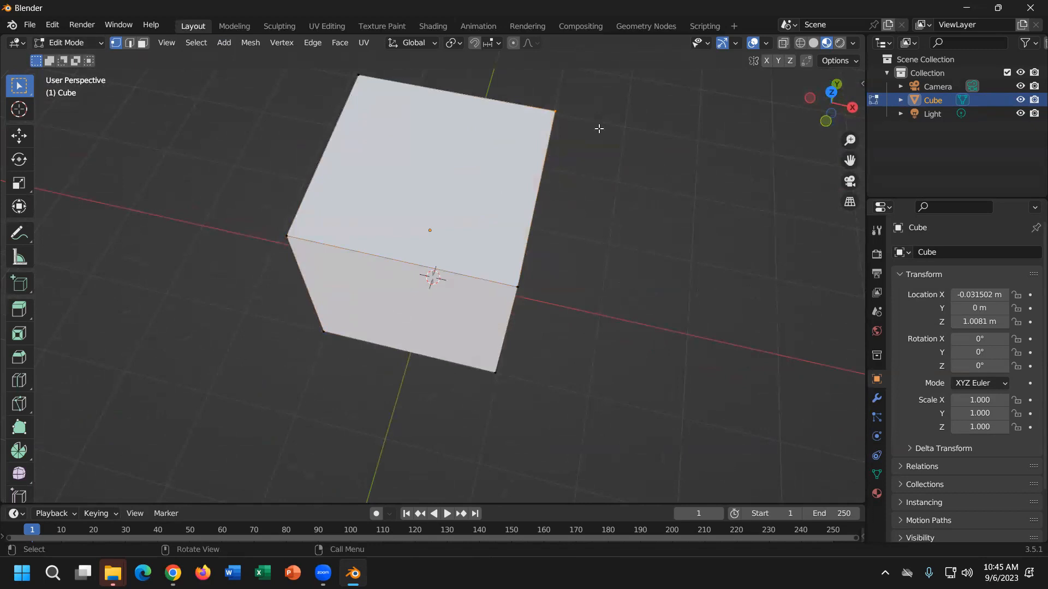
Move the selected top corner vertex diagonally outward along X and Y in the top orthographic view.
{"action": "left_click", "coordinate": [833, 93]}
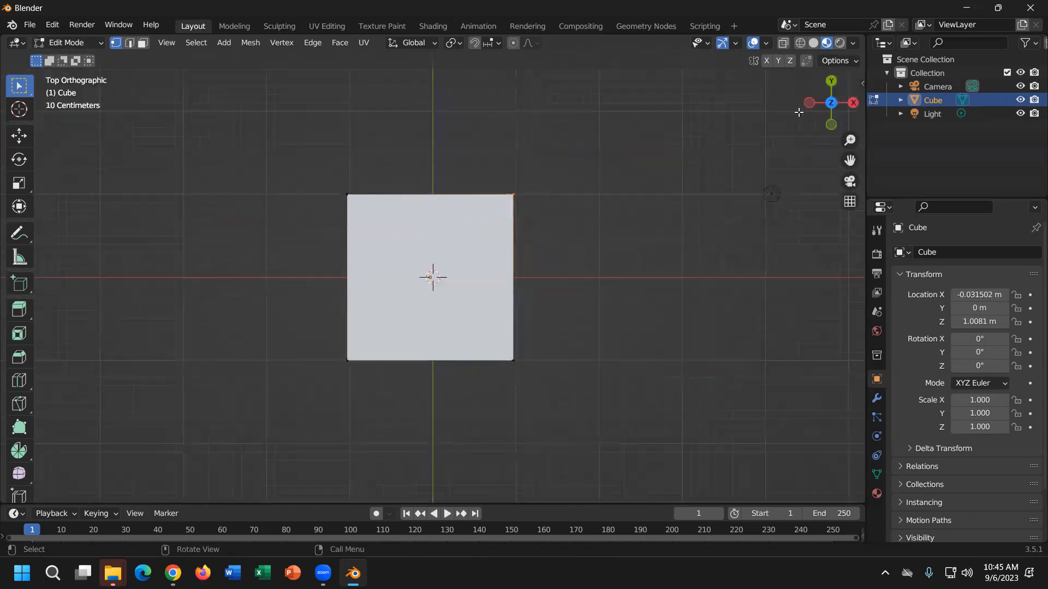
{"action": "key", "text": "g"}
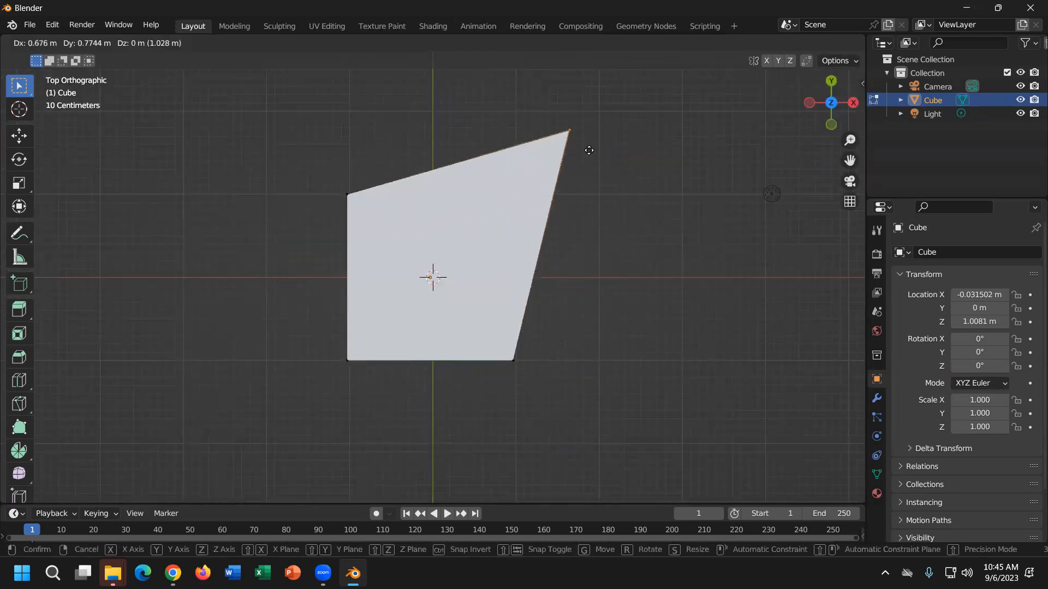
{"action": "left_click", "coordinate": [611, 136]}
{"action": "middle_click_drag", "start_coordinate": [692, 407], "coordinate": [633, 257]}
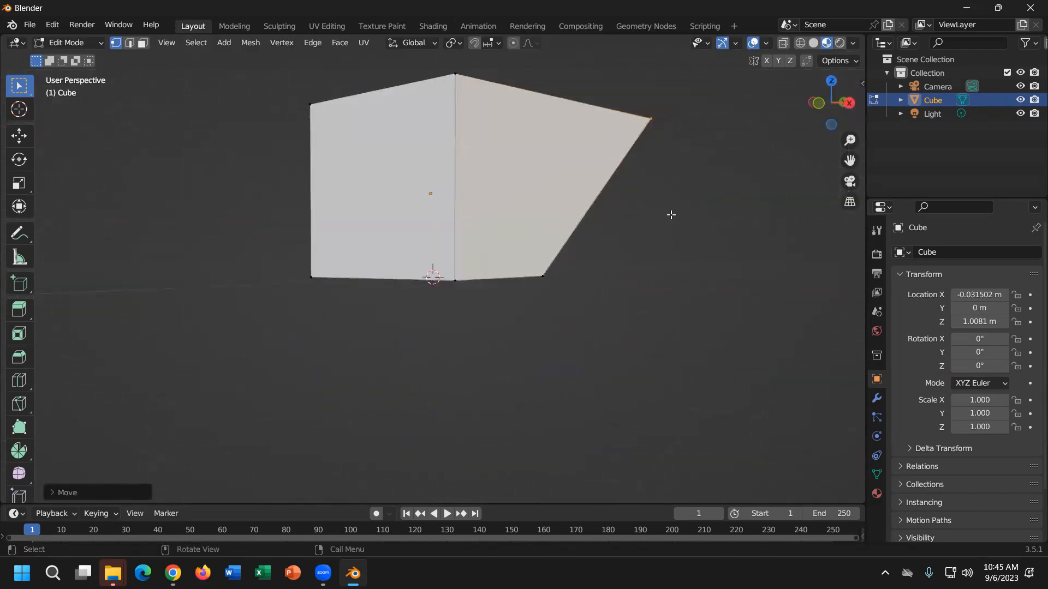
Select the bottom corner vertex in the right orthographic view and move it about 1 m along Y, beneath the displaced top corner.
{"action": "left_click", "coordinate": [849, 102]}
{"action": "left_click_drag", "start_coordinate": [653, 100], "coordinate": [588, 155]}
{"action": "left_click_drag", "start_coordinate": [547, 260], "coordinate": [480, 298]}
{"action": "key", "text": "g"}
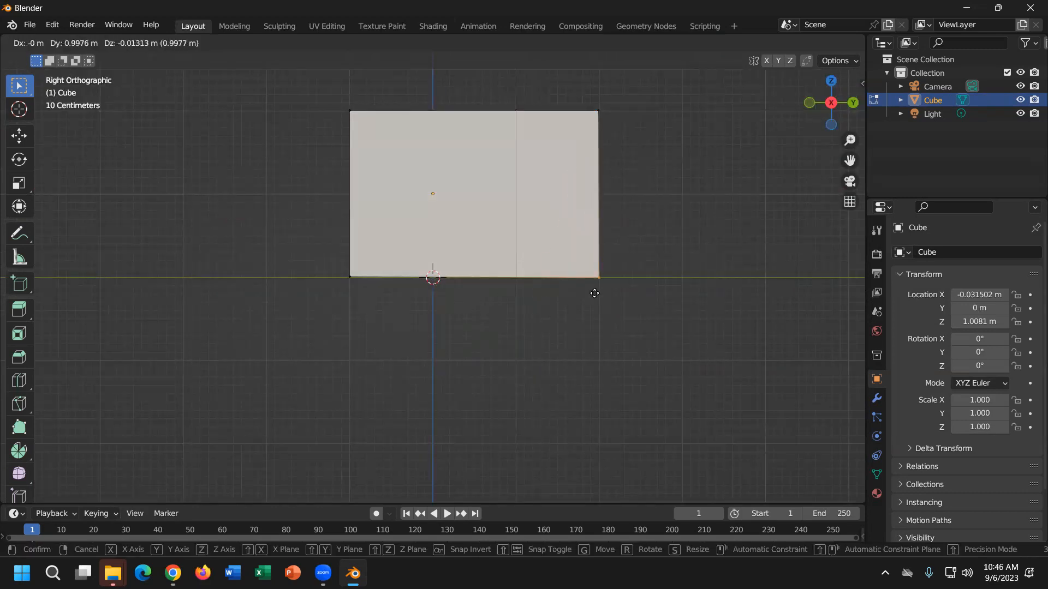
{"action": "left_click", "coordinate": [594, 293]}
{"action": "left_click_drag", "start_coordinate": [654, 95], "coordinate": [609, 226]}
Select all four vertices of the cube's bottom face and scale the face down uniformly.
{"action": "left_click_drag", "start_coordinate": [832, 92], "coordinate": [729, 146]}
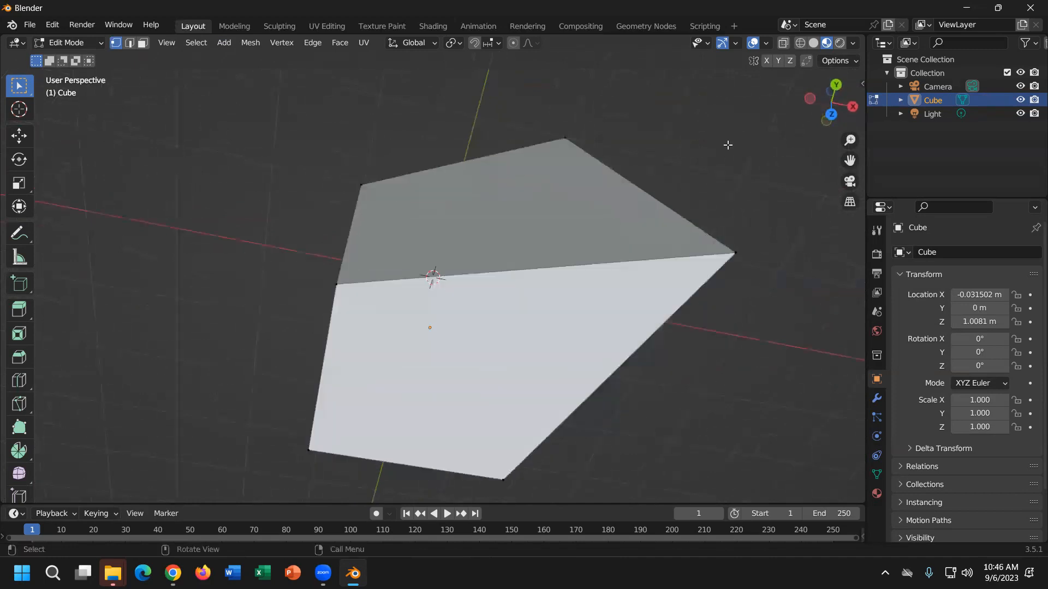
{"action": "left_click_drag", "start_coordinate": [721, 98], "coordinate": [297, 325]}
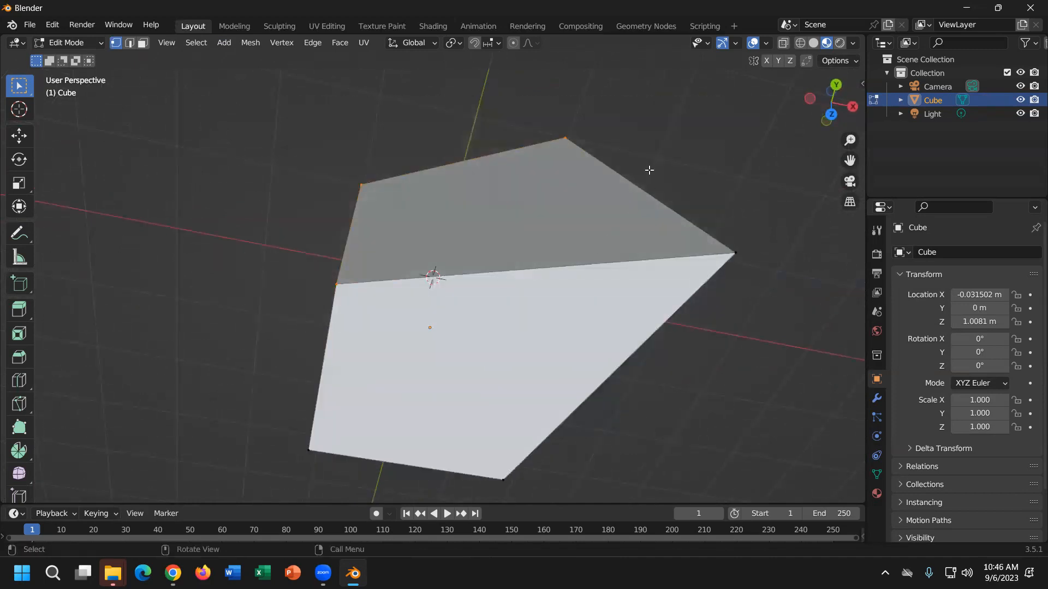
{"action": "left_click", "coordinate": [742, 258], "text": "shift"}
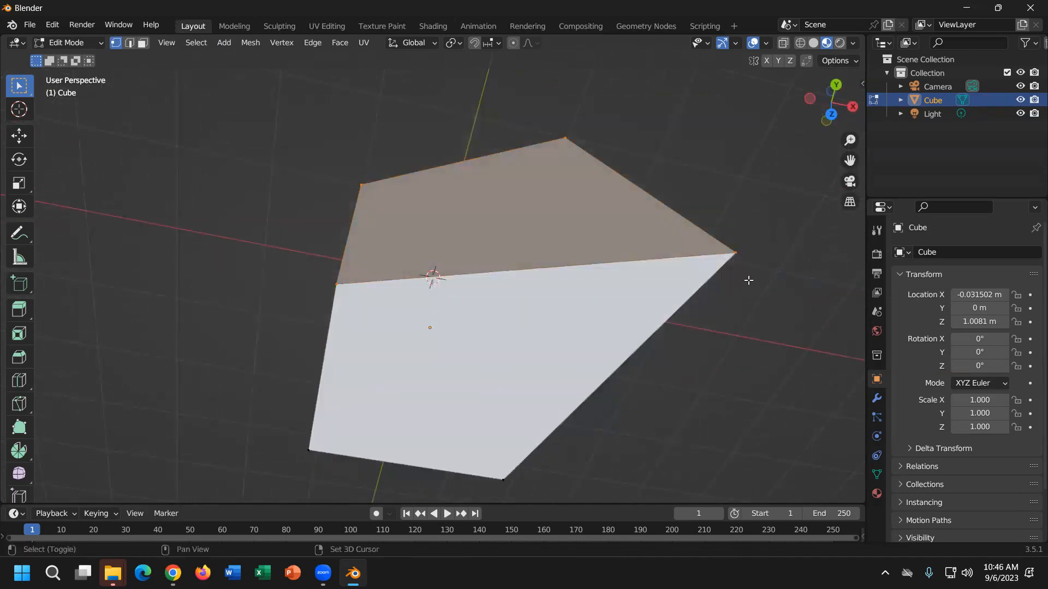
{"action": "key", "text": "s"}
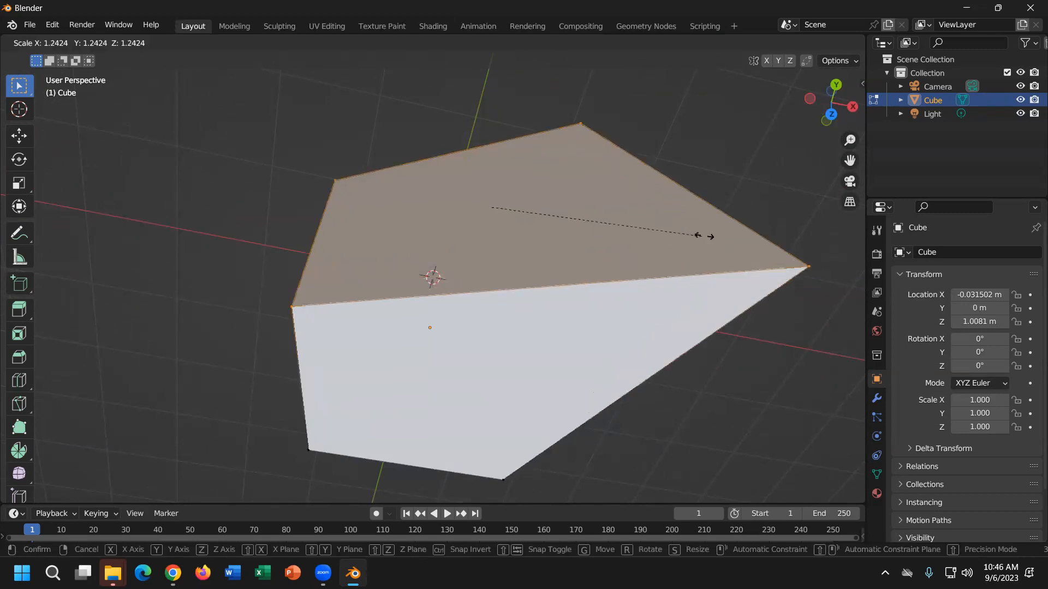
{"action": "left_click", "coordinate": [784, 208]}
Scale the selected bottom face along the global X axis.
{"action": "key", "text": "s"}
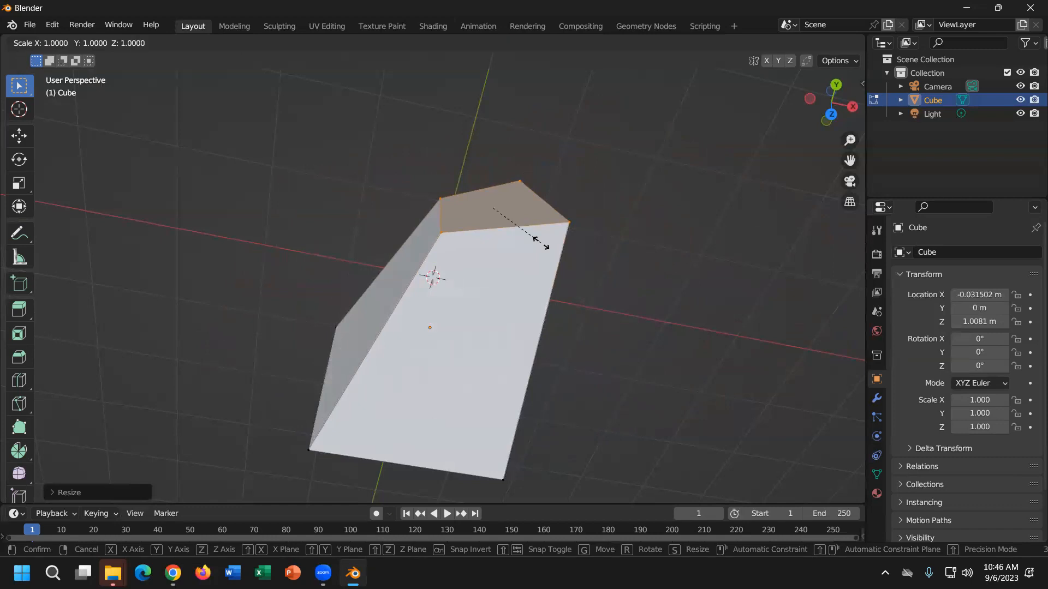
{"action": "key", "text": "x"}
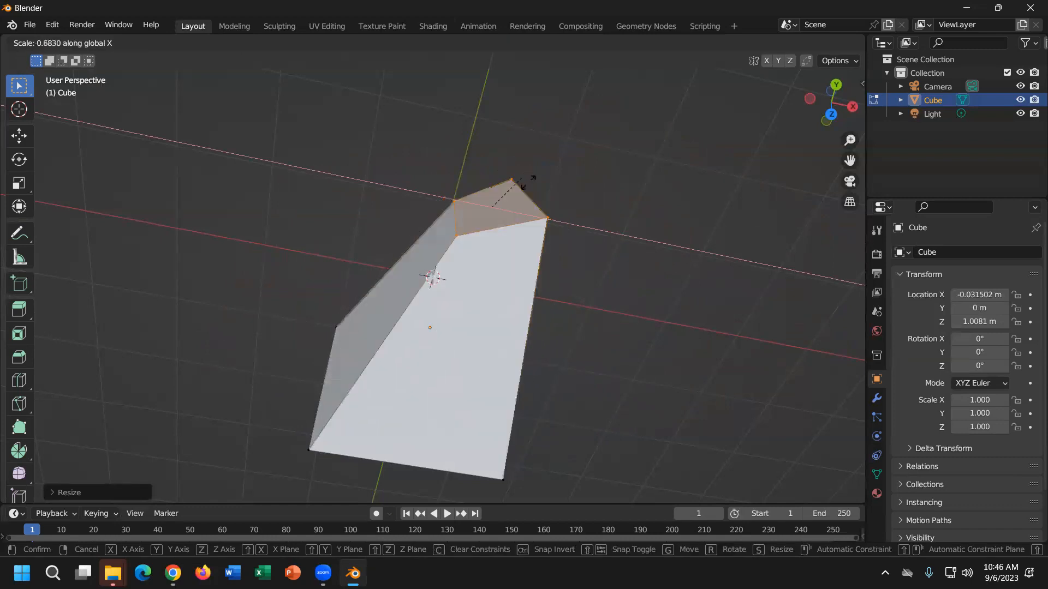
{"action": "left_click", "coordinate": [597, 316]}
Select two more corner vertices of the mesh one after the other and move each to reshape the block.
{"action": "middle_click_drag", "start_coordinate": [648, 339], "coordinate": [648, 271]}
{"action": "left_click_drag", "start_coordinate": [498, 402], "coordinate": [643, 276]}
{"action": "middle_click_drag", "start_coordinate": [666, 337], "coordinate": [586, 283]}
{"action": "left_click_drag", "start_coordinate": [547, 278], "coordinate": [686, 278]}
{"action": "middle_click_drag", "start_coordinate": [685, 278], "coordinate": [559, 181]}
{"action": "key", "text": "g"}
{"action": "left_click", "coordinate": [459, 175]}
{"action": "left_click_drag", "start_coordinate": [559, 182], "coordinate": [513, 213]}
{"action": "key", "text": "g"}
{"action": "left_click", "coordinate": [592, 269]}
{"action": "middle_click_drag", "start_coordinate": [592, 269], "coordinate": [462, 363]}
Move the selected upper corner vertex inward to slope the block's top face, leaving its rotation unchanged.
{"action": "left_click", "coordinate": [182, 287]}
{"action": "key", "text": "g"}
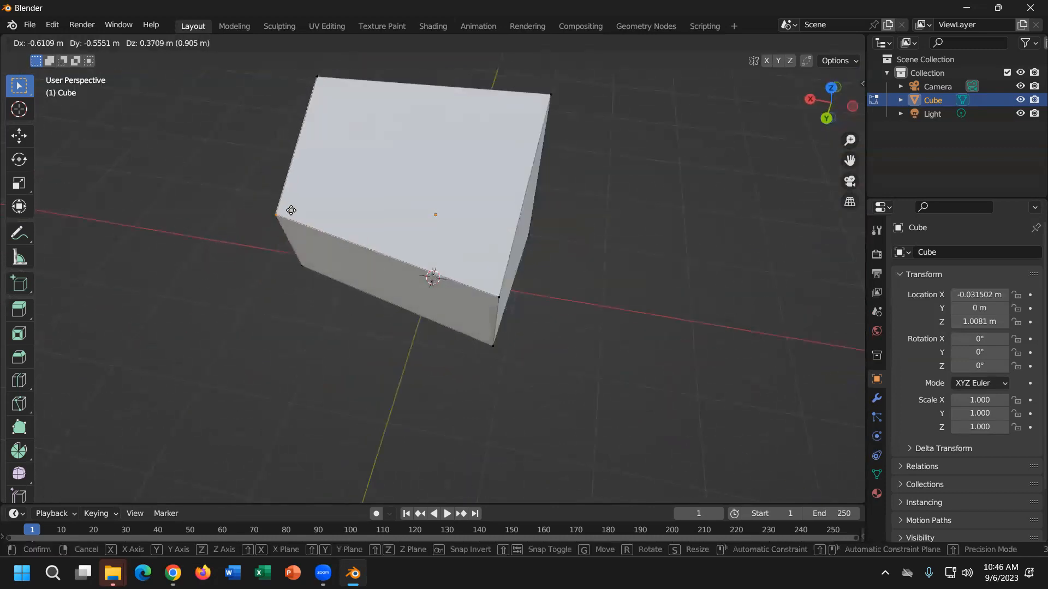
{"action": "left_click", "coordinate": [316, 193]}
{"action": "key", "text": "r"}
{"action": "key", "text": "Escape"}
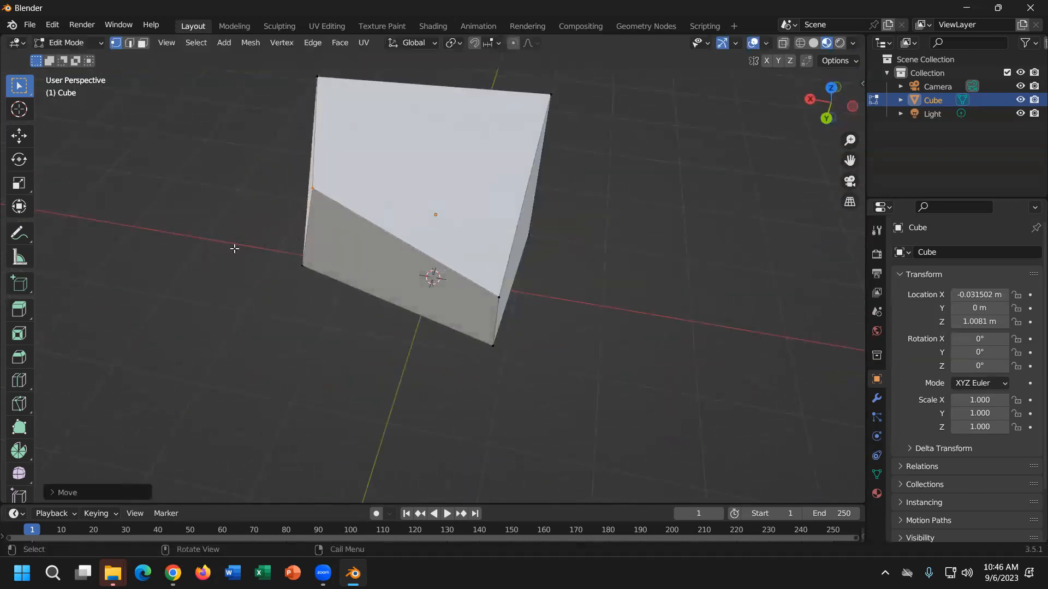
Box-select the whole mesh with X-Ray off and inspect from all sides which vertices are selected.
{"action": "middle_click_drag", "start_coordinate": [550, 311], "coordinate": [620, 274]}
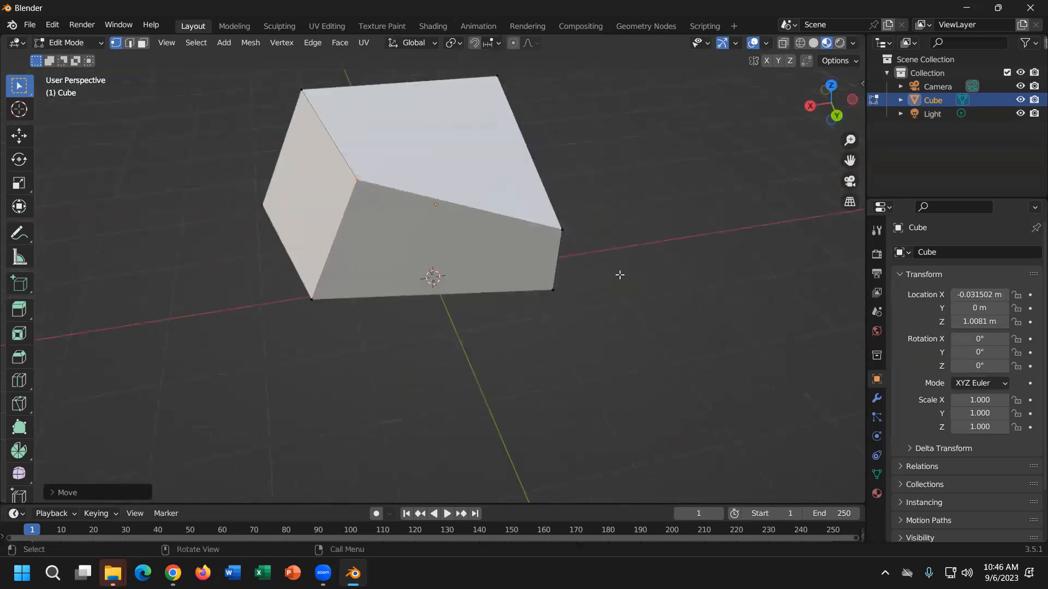
{"action": "scroll", "coordinate": [652, 247], "scroll_direction": "up", "scroll_amount": 1}
{"action": "scroll", "coordinate": [659, 236], "scroll_direction": "down", "scroll_amount": 2}
{"action": "mouse_move", "coordinate": [655, 236]}
{"action": "middle_mouse_down", "text": "shift"}
{"action": "mouse_move", "coordinate": [670, 262]}
{"action": "mouse_move", "coordinate": [660, 251]}
{"action": "middle_mouse_up", "text": "shift"}
{"action": "scroll", "coordinate": [660, 274], "scroll_direction": "up", "scroll_amount": 1}
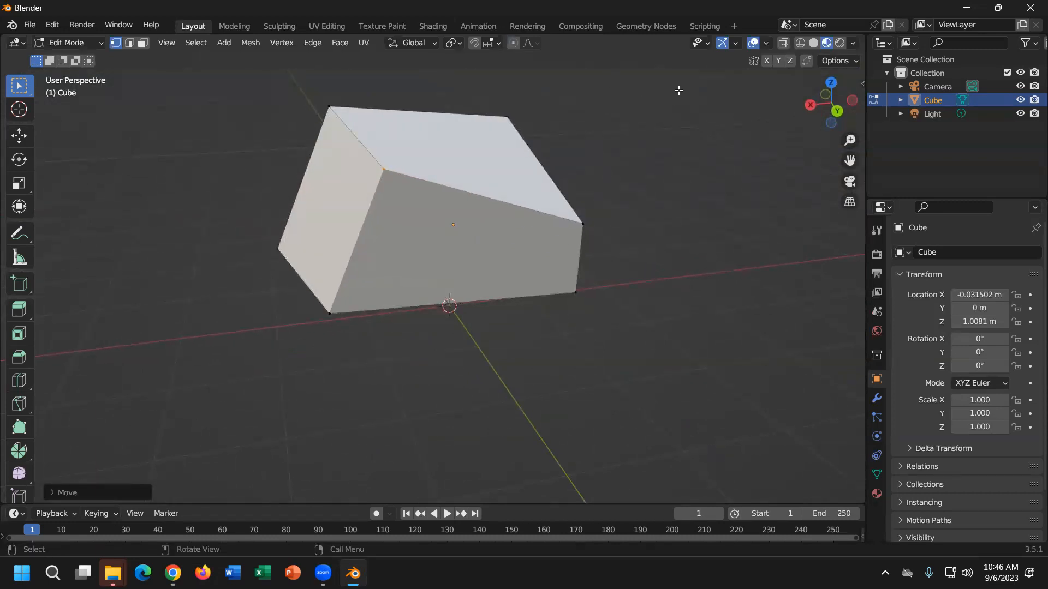
{"action": "left_click_drag", "start_coordinate": [679, 90], "coordinate": [205, 388]}
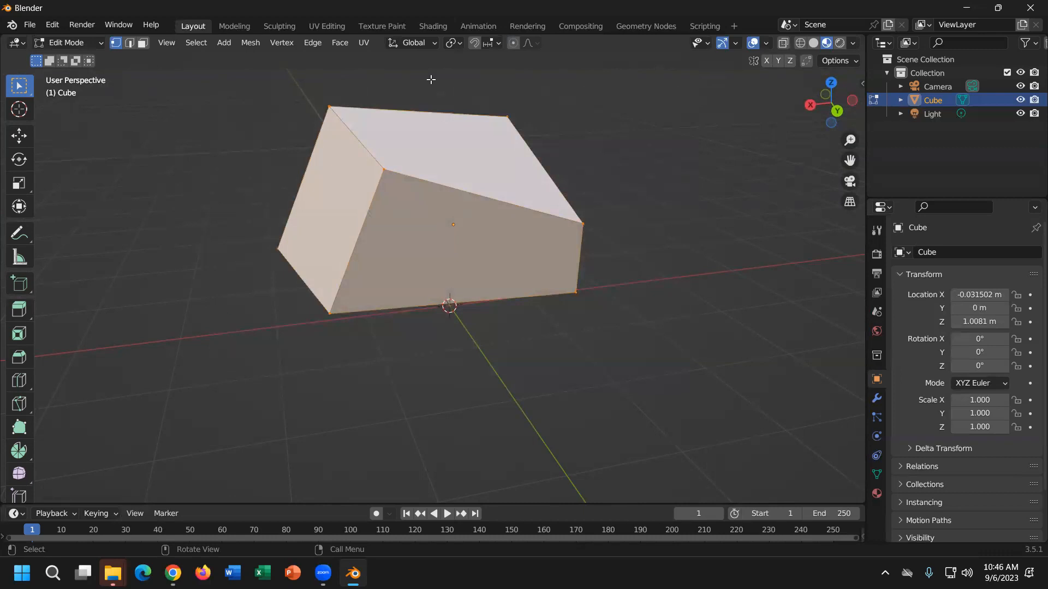
{"action": "left_click_drag", "start_coordinate": [681, 91], "coordinate": [162, 439]}
{"action": "middle_click_drag", "start_coordinate": [713, 254], "coordinate": [305, 325]}
{"action": "middle_click_drag", "start_coordinate": [402, 278], "coordinate": [404, 199]}
{"action": "middle_click_drag", "start_coordinate": [373, 296], "coordinate": [664, 388]}
{"action": "middle_click_drag", "start_coordinate": [733, 157], "coordinate": [726, 104]}
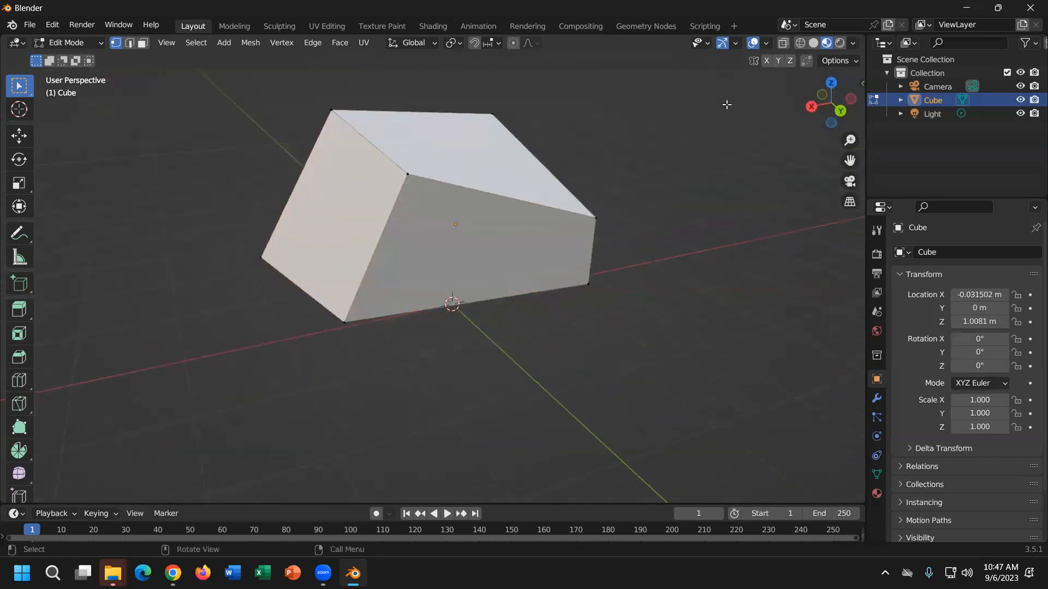
Turn on X-Ray and box-select the whole mesh, including its hidden vertices.
{"action": "left_click", "coordinate": [784, 46]}
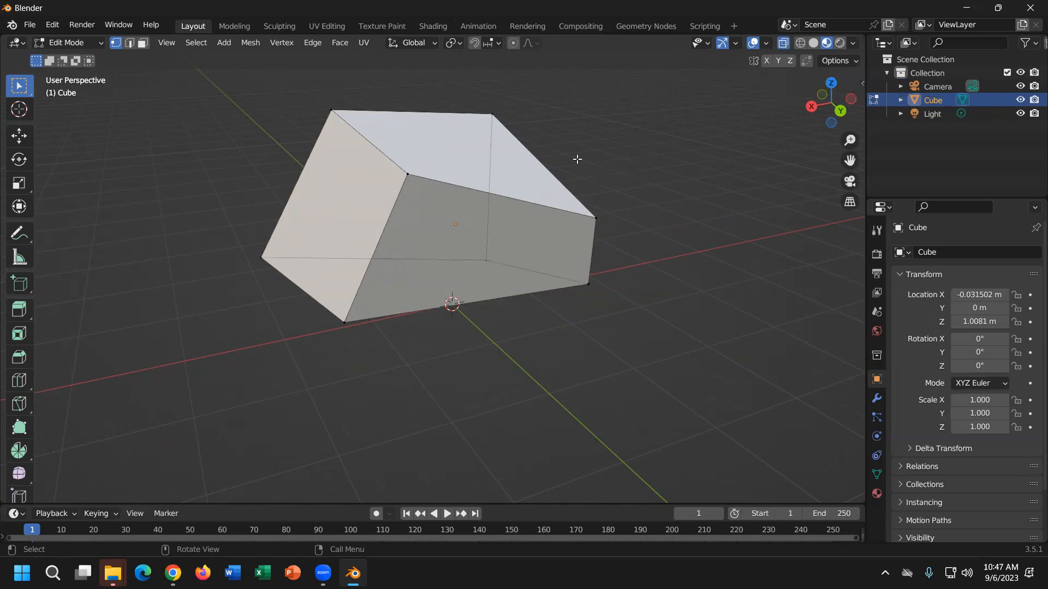
{"action": "left_click_drag", "start_coordinate": [635, 106], "coordinate": [66, 444]}
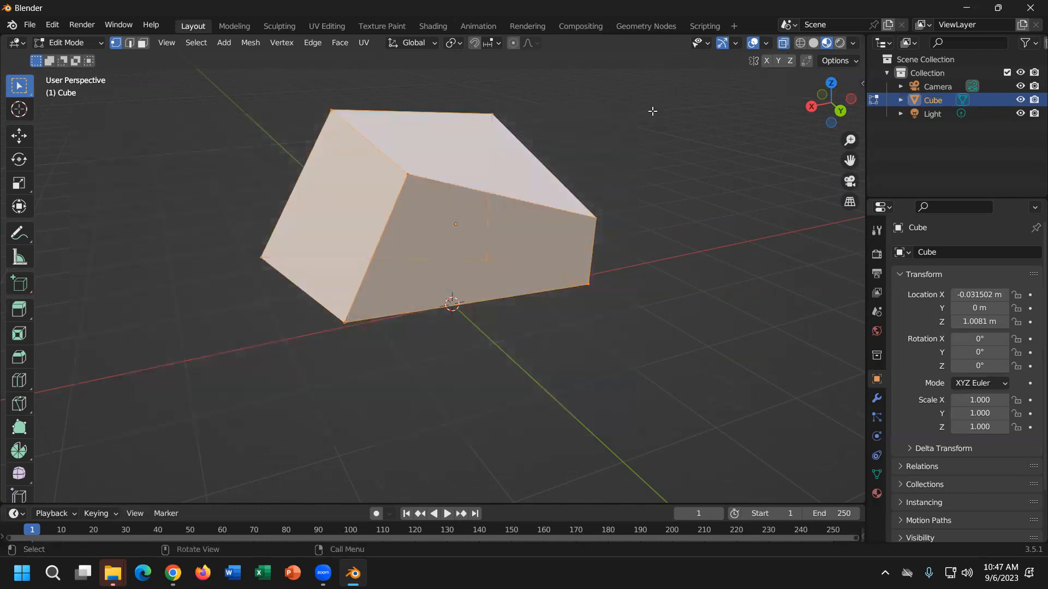
{"action": "left_click_drag", "start_coordinate": [674, 87], "coordinate": [137, 411]}
Select every vertex of the block, rescale the whole mesh freehand, and try rotating it.
{"action": "left_click", "coordinate": [553, 347]}
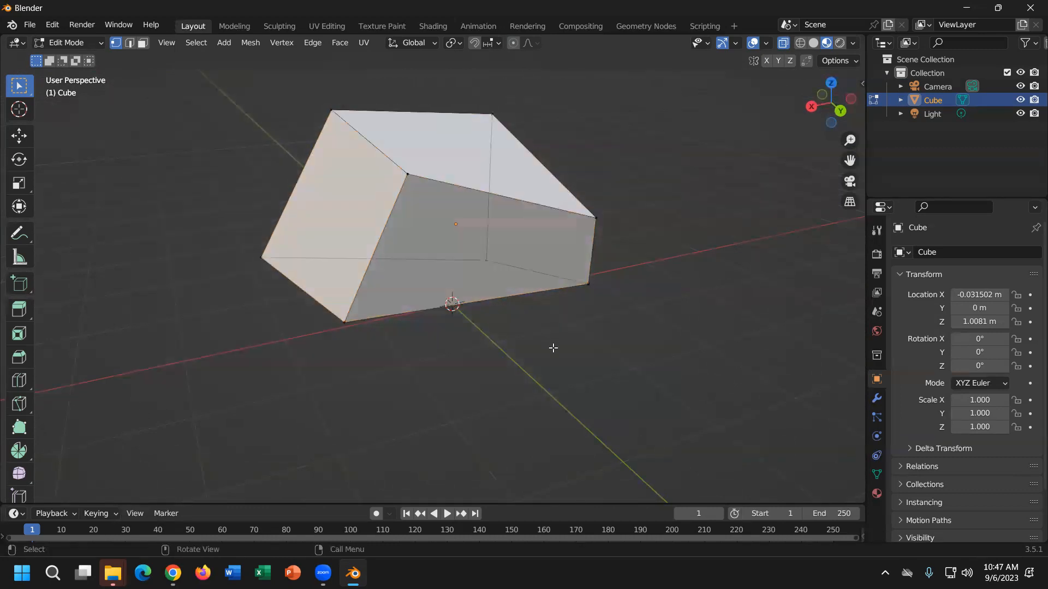
{"action": "key", "text": "a"}
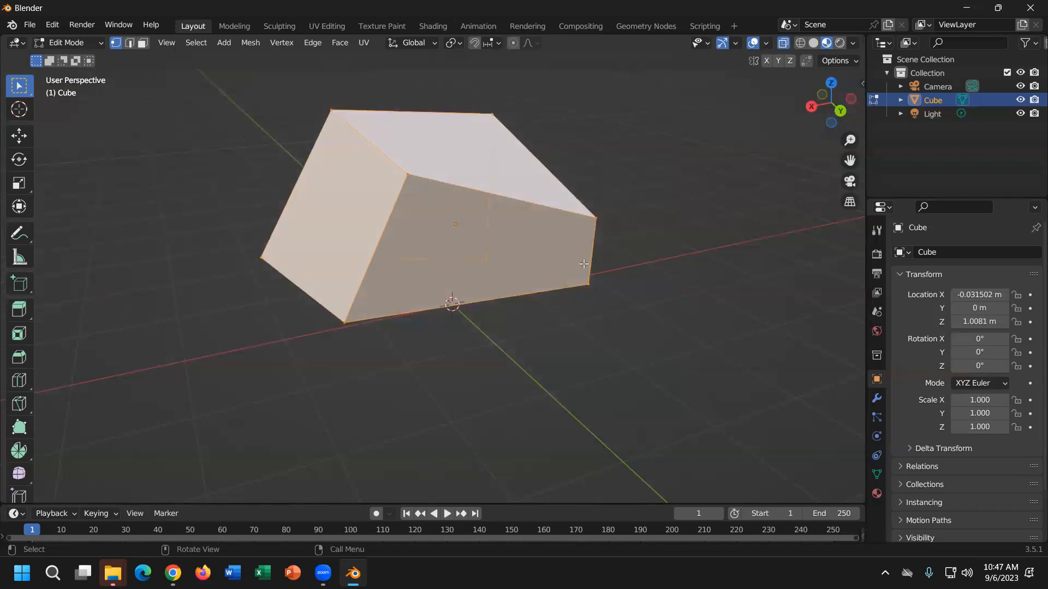
{"action": "key", "text": "s"}
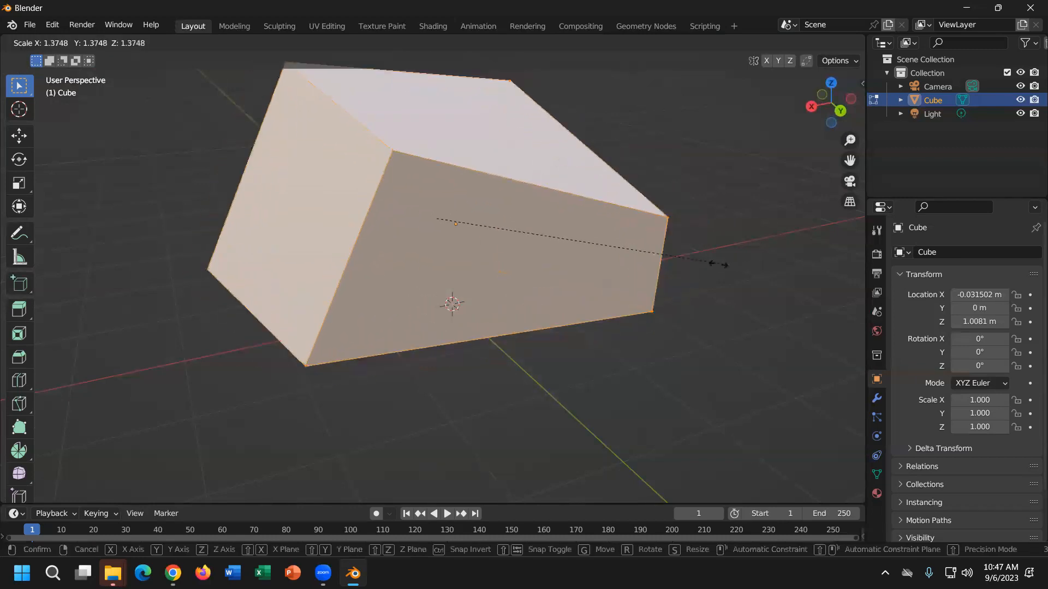
{"action": "left_click", "coordinate": [627, 258]}
{"action": "key", "text": "r"}
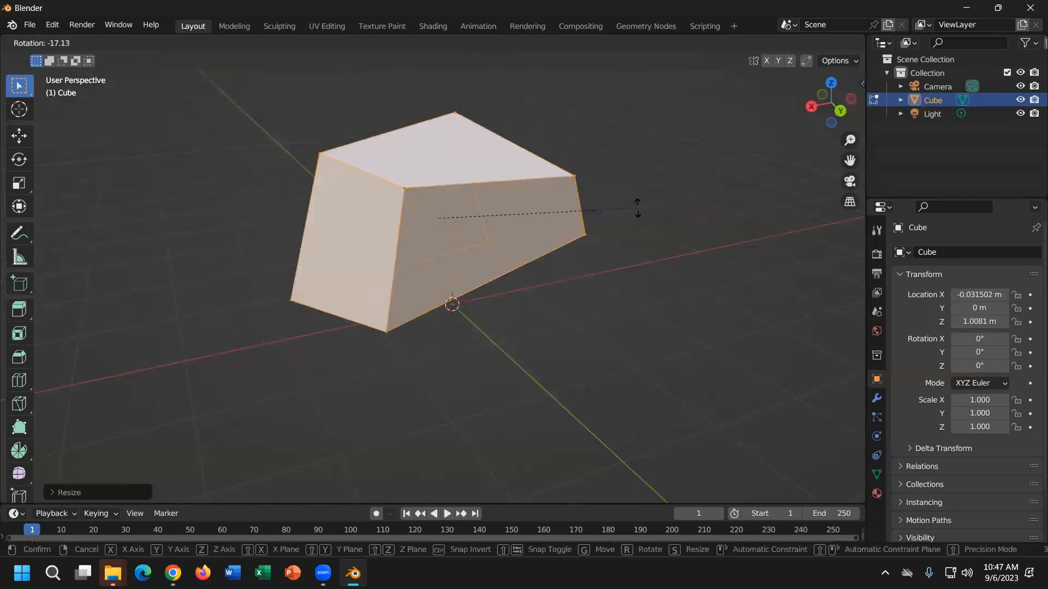
{"action": "key", "text": "Escape"}
{"action": "middle_click_drag", "start_coordinate": [652, 254], "coordinate": [488, 308]}
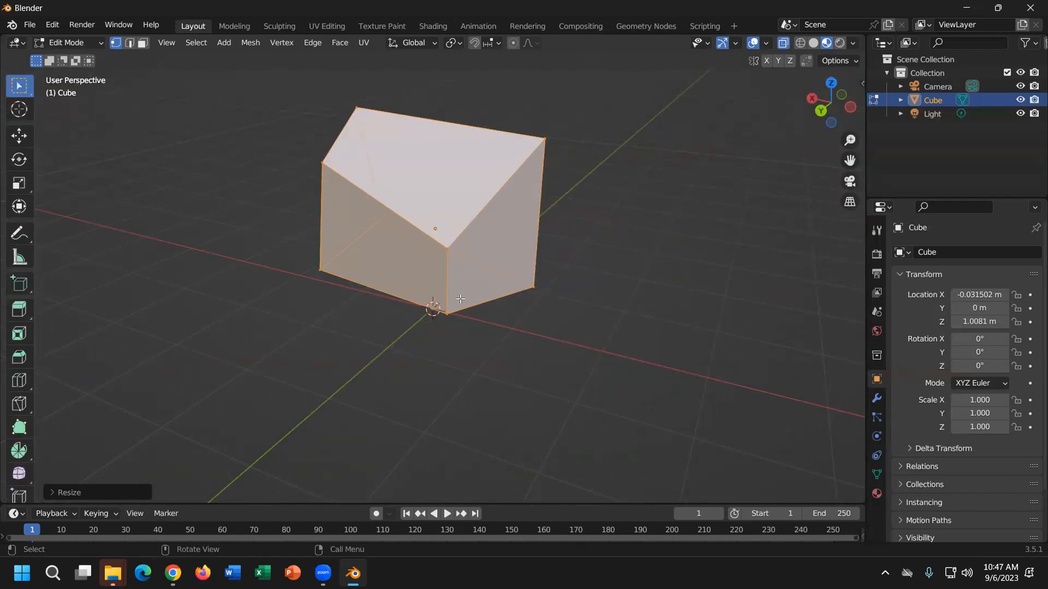
Select a single bottom corner vertex, then box-select the upper vertices of the block, including the hidden ones.
{"action": "left_click", "coordinate": [451, 320]}
{"action": "middle_click_drag", "start_coordinate": [489, 221], "coordinate": [521, 282]}
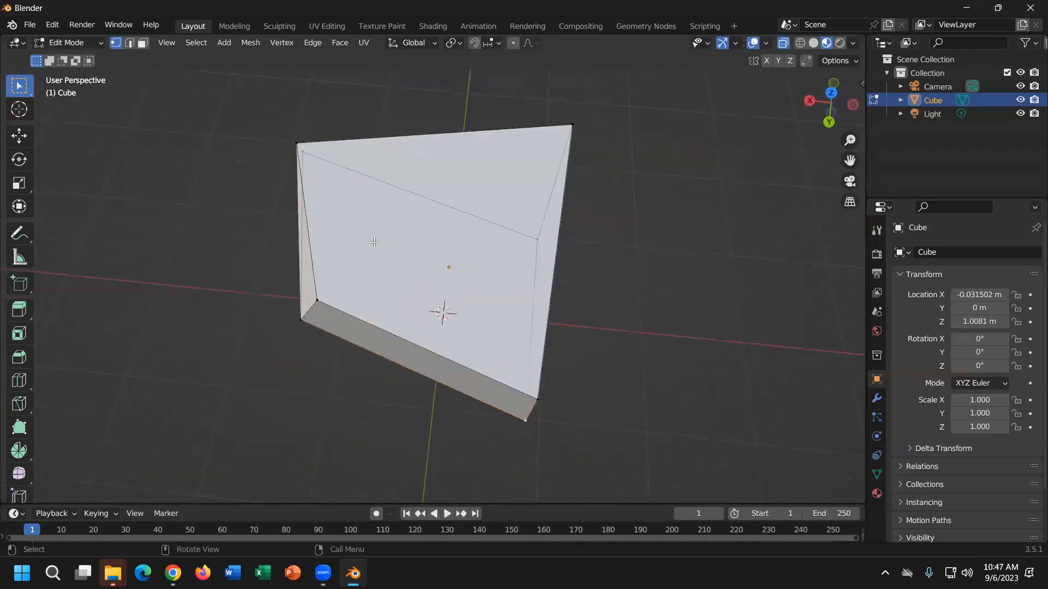
{"action": "middle_click_drag", "start_coordinate": [448, 330], "coordinate": [304, 209]}
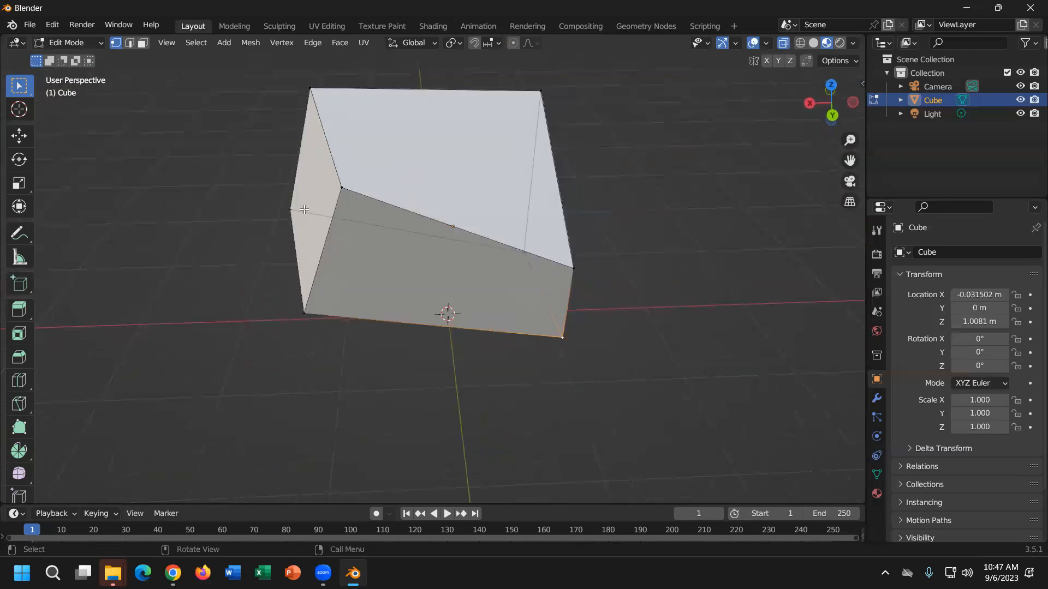
{"action": "left_click_drag", "start_coordinate": [595, 72], "coordinate": [261, 290]}
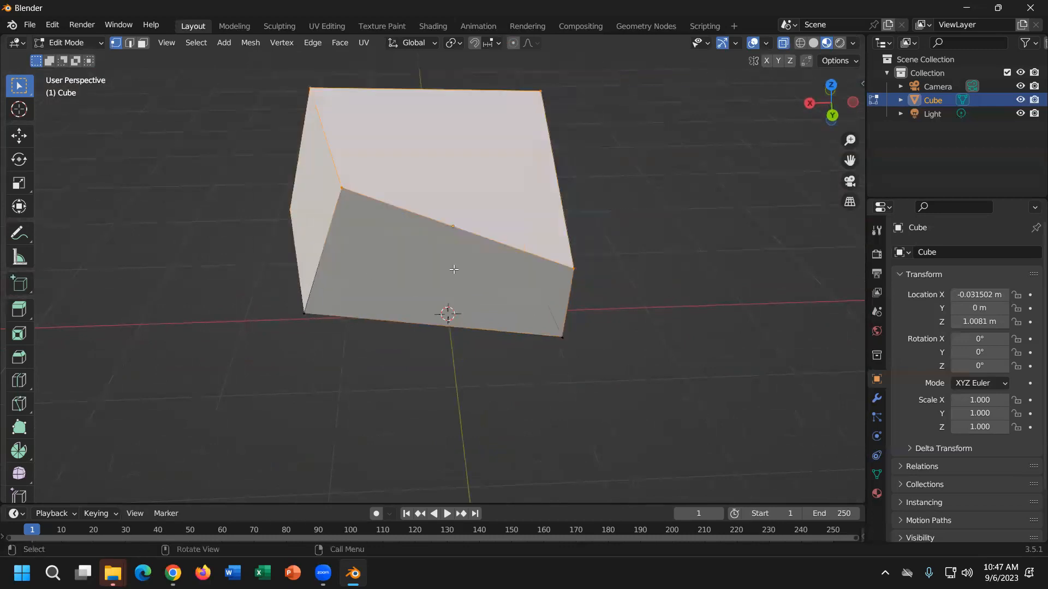
Add a single loop cut near the middle of the block, running across the sloped top and down the sides.
{"action": "key", "text": "ctrl"}
{"action": "key", "text": "ctrl+r"}
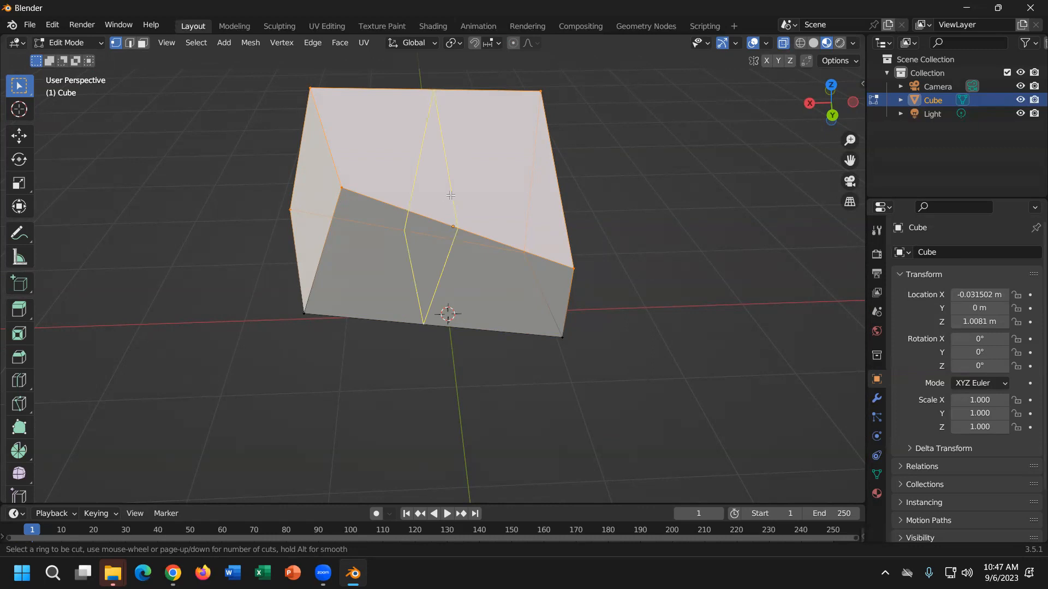
{"action": "left_click", "coordinate": [451, 195]}
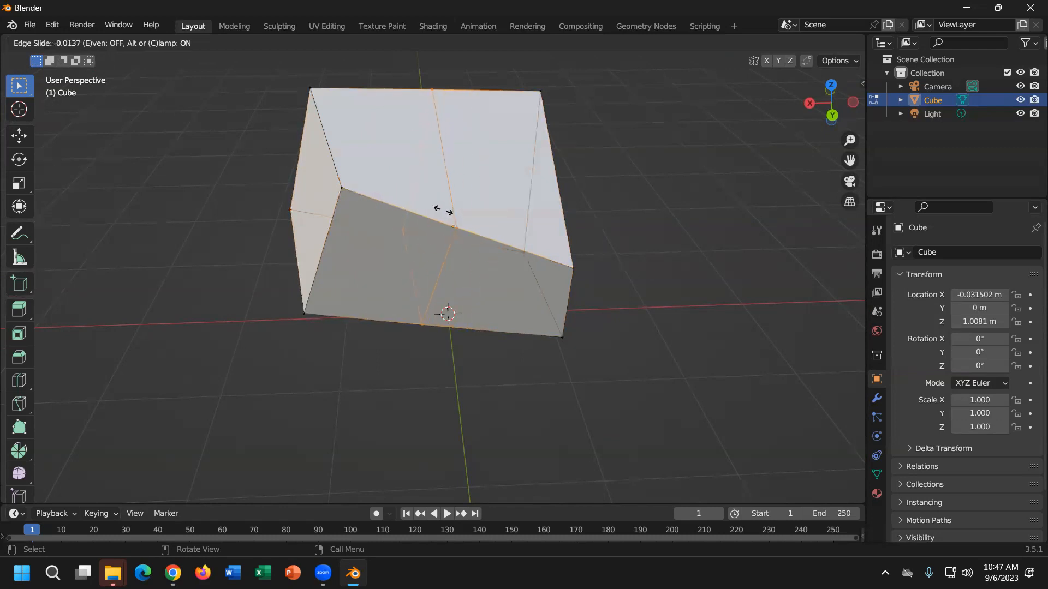
{"action": "left_click", "coordinate": [440, 209]}
Select the two top end vertices of the new loop one after the other and move each outward from the block.
{"action": "middle_click_drag", "start_coordinate": [440, 209], "coordinate": [467, 196]}
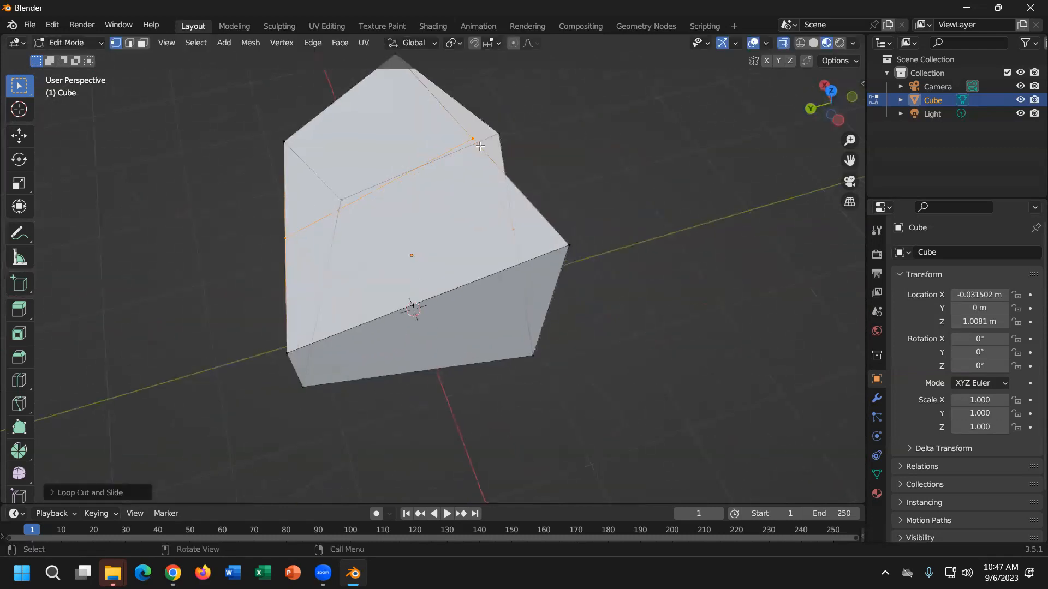
{"action": "left_click", "coordinate": [475, 140]}
{"action": "left_click", "coordinate": [271, 255]}
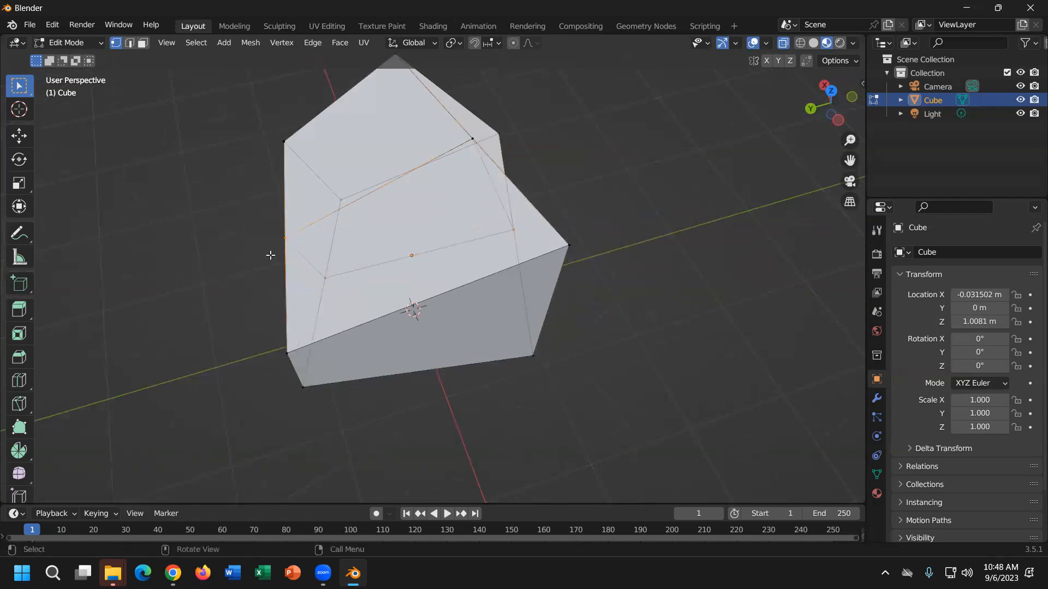
{"action": "left_click_drag", "start_coordinate": [485, 126], "coordinate": [467, 147]}
{"action": "key", "text": "g"}
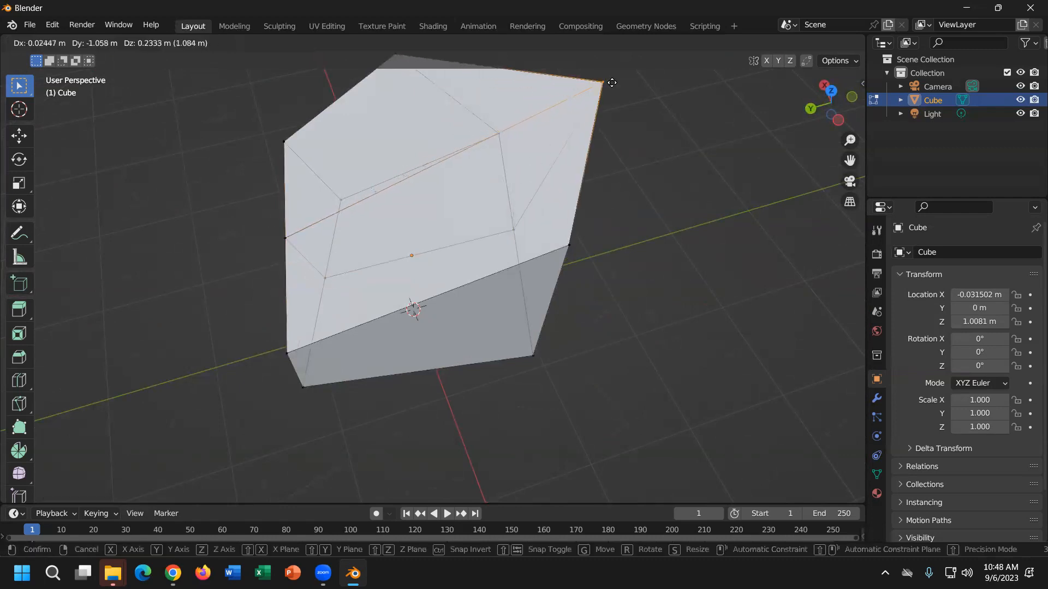
{"action": "left_click", "coordinate": [613, 83]}
{"action": "left_click_drag", "start_coordinate": [294, 223], "coordinate": [267, 248]}
{"action": "key", "text": "g"}
{"action": "left_click", "coordinate": [168, 232]}
Add a second loop cut across the top of the block, crosswise to the first and centered without sliding.
{"action": "middle_click_drag", "start_coordinate": [353, 275], "coordinate": [365, 172]}
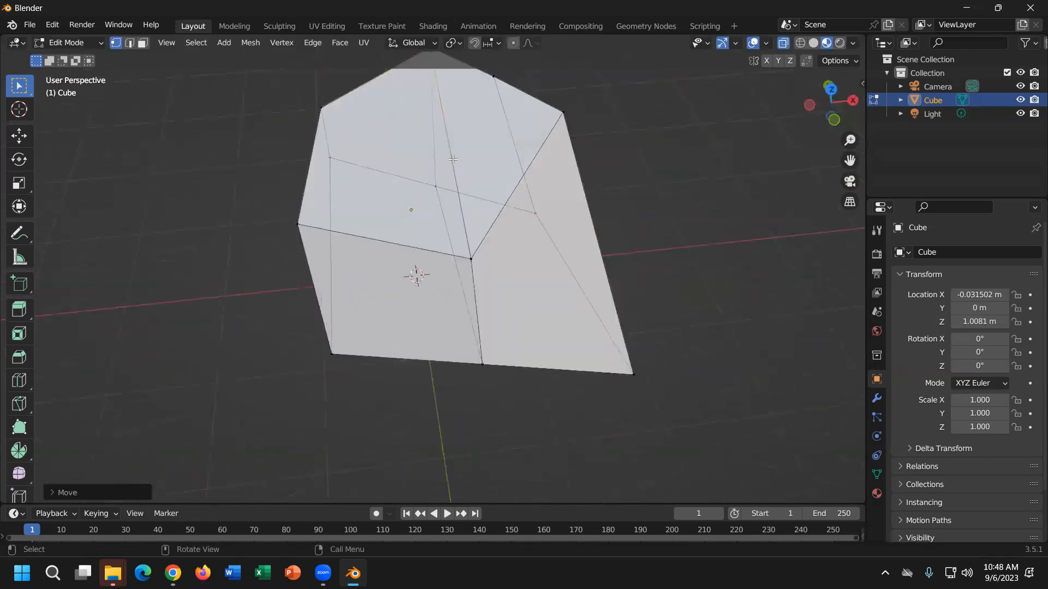
{"action": "left_click", "coordinate": [342, 238], "text": "alt"}
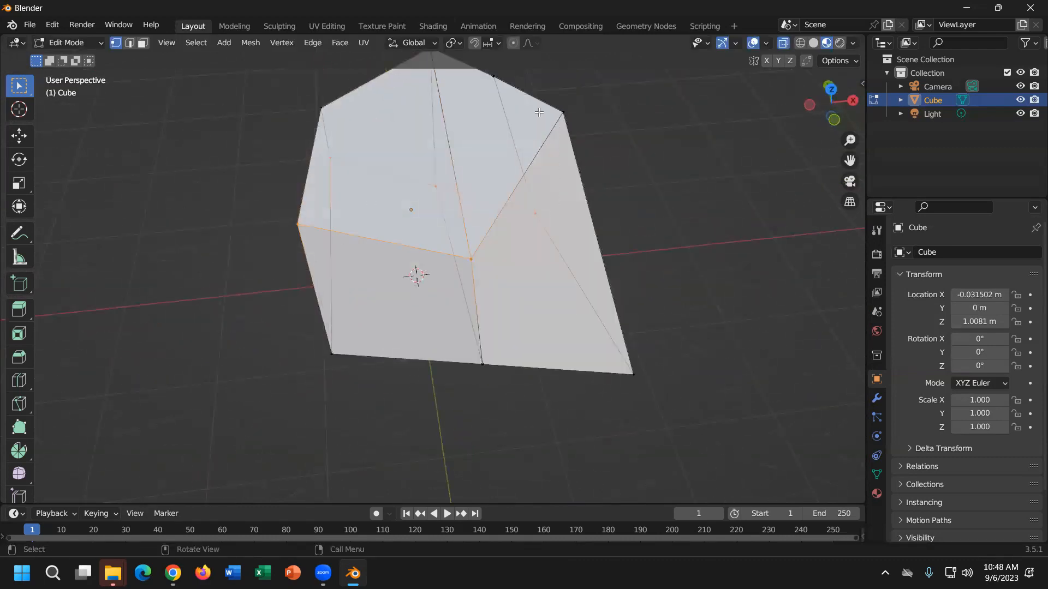
{"action": "key", "text": "ctrl+r"}
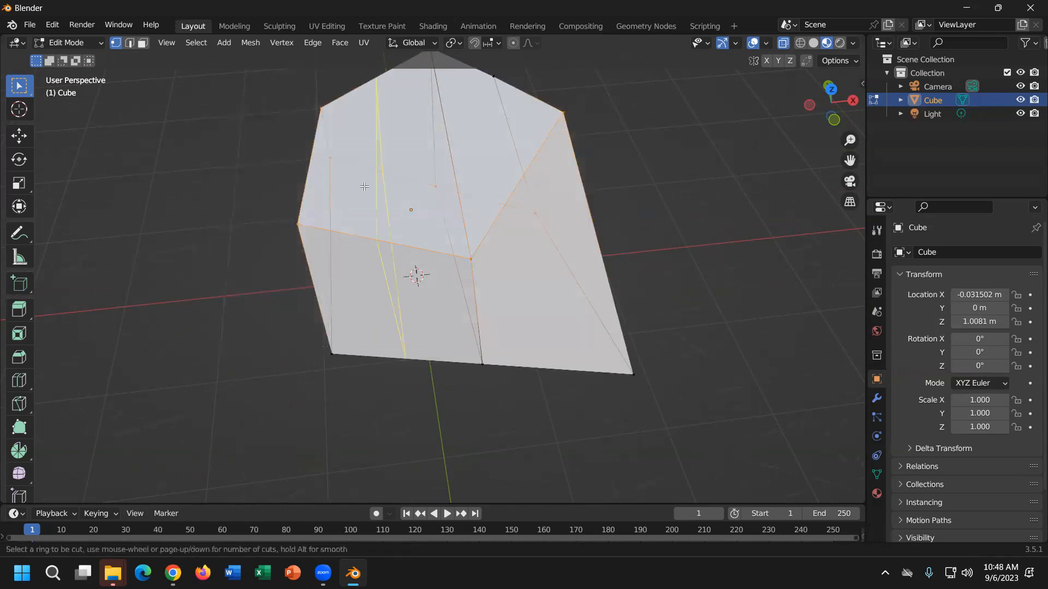
{"action": "left_click", "coordinate": [447, 202]}
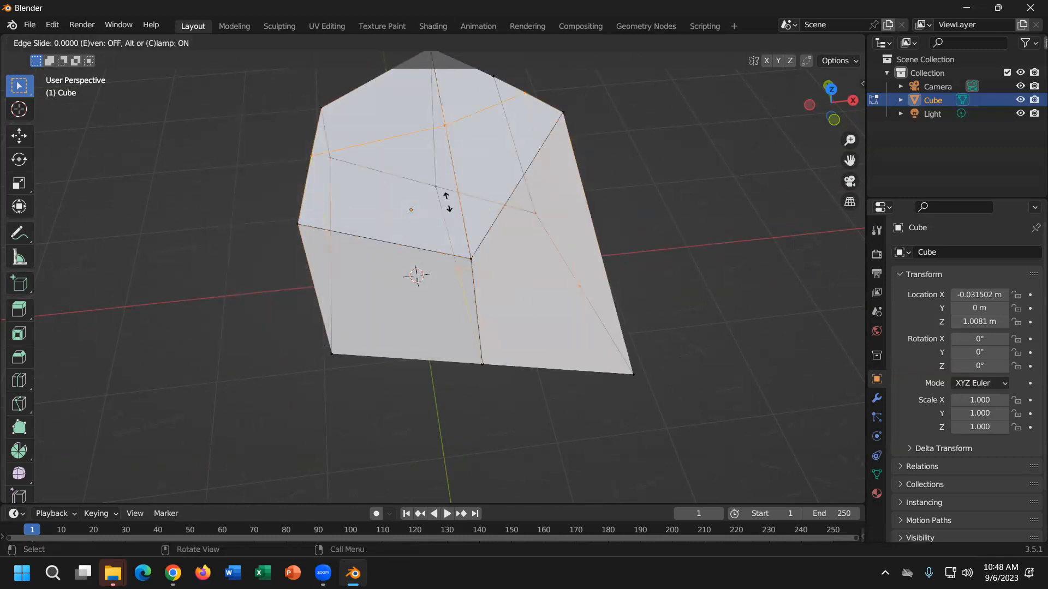
{"action": "left_click", "coordinate": [448, 202]}
Move individual vertices along the block's upper edges to make the outline more irregular.
{"action": "middle_click_drag", "start_coordinate": [448, 202], "coordinate": [529, 181]}
{"action": "key", "text": "g"}
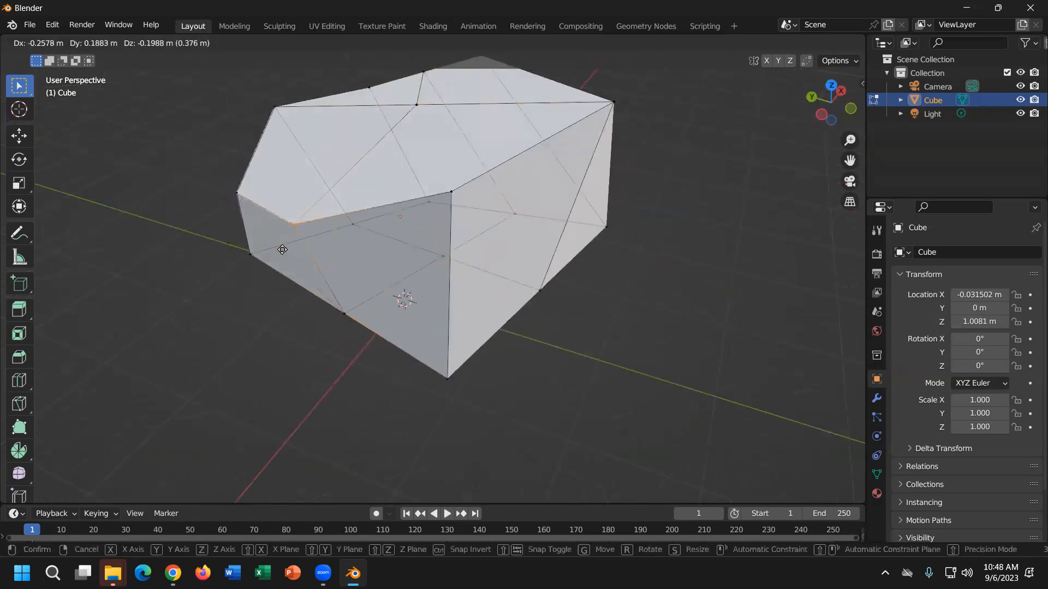
{"action": "left_click", "coordinate": [304, 206]}
{"action": "middle_click_drag", "start_coordinate": [425, 248], "coordinate": [603, 154]}
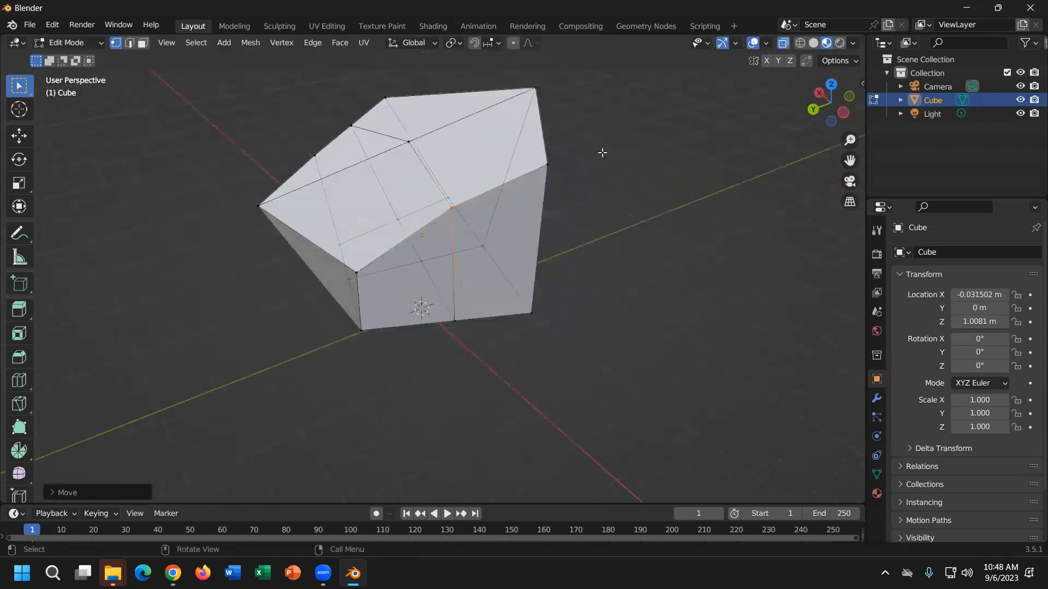
{"action": "key", "text": "g"}
{"action": "left_click", "coordinate": [547, 237]}
Add a horizontal loop cut around the side walls of the block.
{"action": "middle_click_drag", "start_coordinate": [554, 300], "coordinate": [452, 277]}
{"action": "key", "text": "ctrl+r"}
{"action": "left_click", "coordinate": [489, 230]}
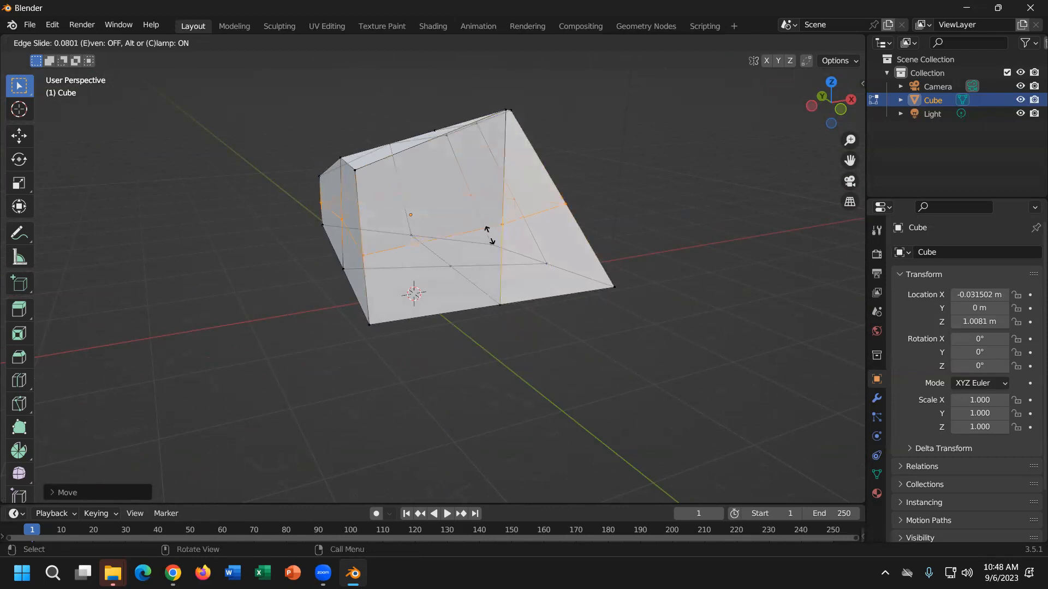
{"action": "left_click", "coordinate": [510, 224]}
Move two corner vertices of the horizontal loop one after the other, pulling the second outward so the side wall bulges.
{"action": "middle_click_drag", "start_coordinate": [509, 224], "coordinate": [558, 246]}
{"action": "key", "text": "g"}
{"action": "left_click", "coordinate": [486, 338]}
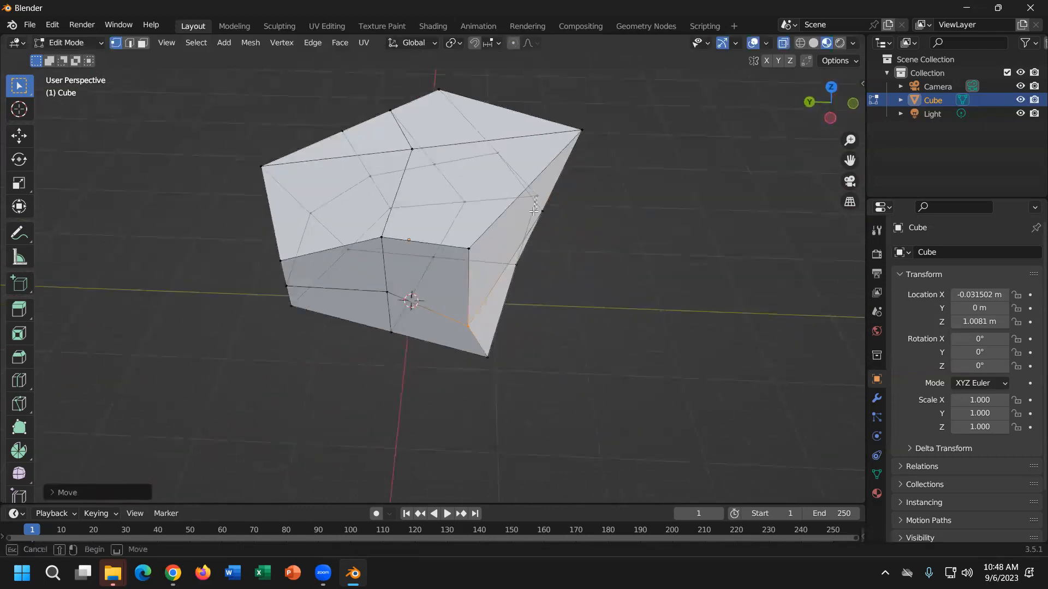
{"action": "left_click", "coordinate": [556, 205]}
{"action": "key", "text": "h"}
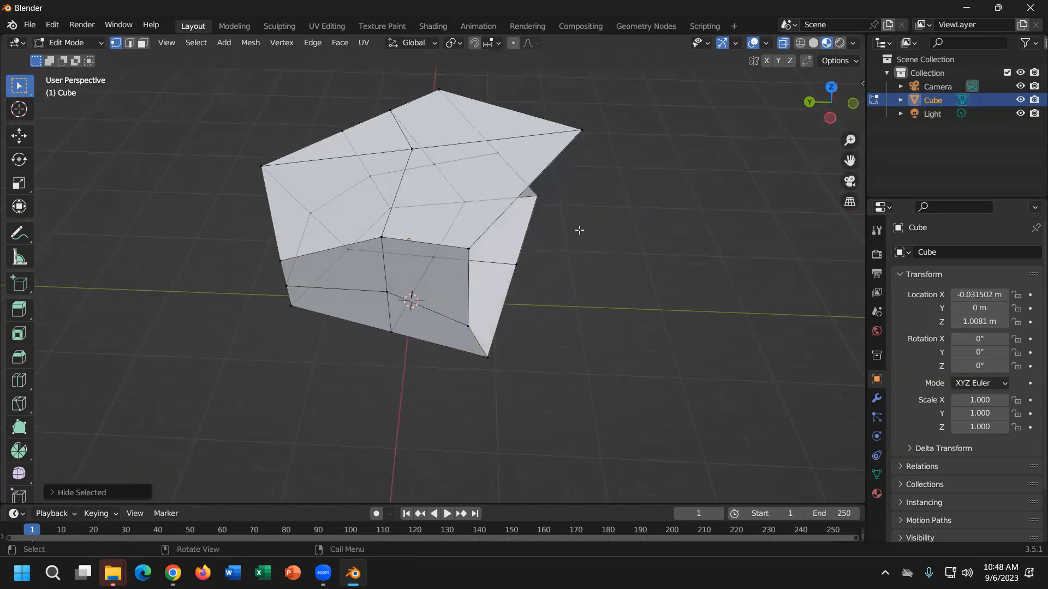
{"action": "key", "text": "ctrl+z"}
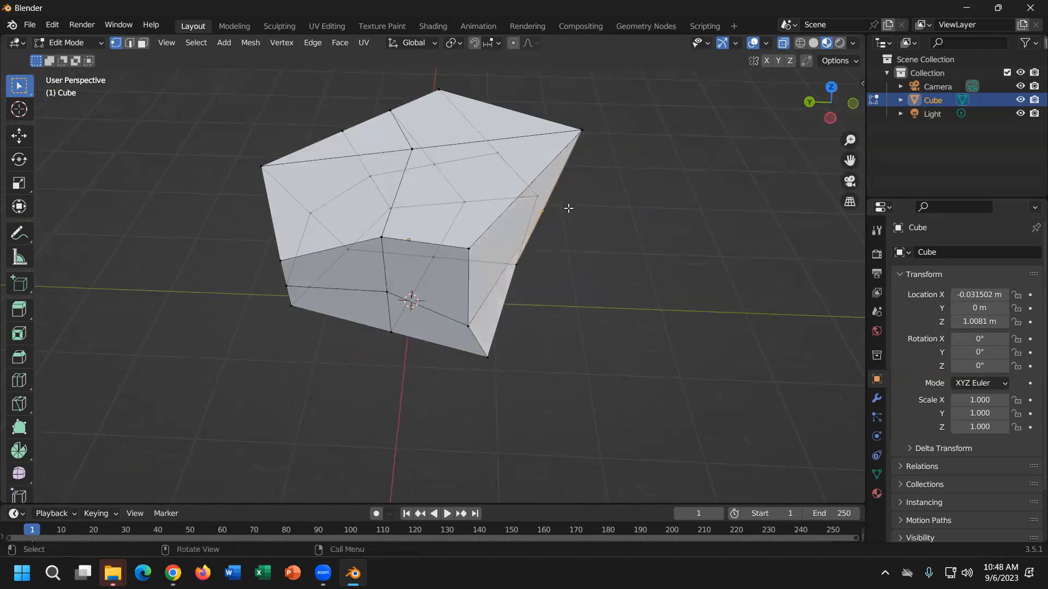
{"action": "key", "text": "g"}
{"action": "left_click", "coordinate": [620, 215]}
{"action": "middle_click_drag", "start_coordinate": [632, 334], "coordinate": [405, 382]}
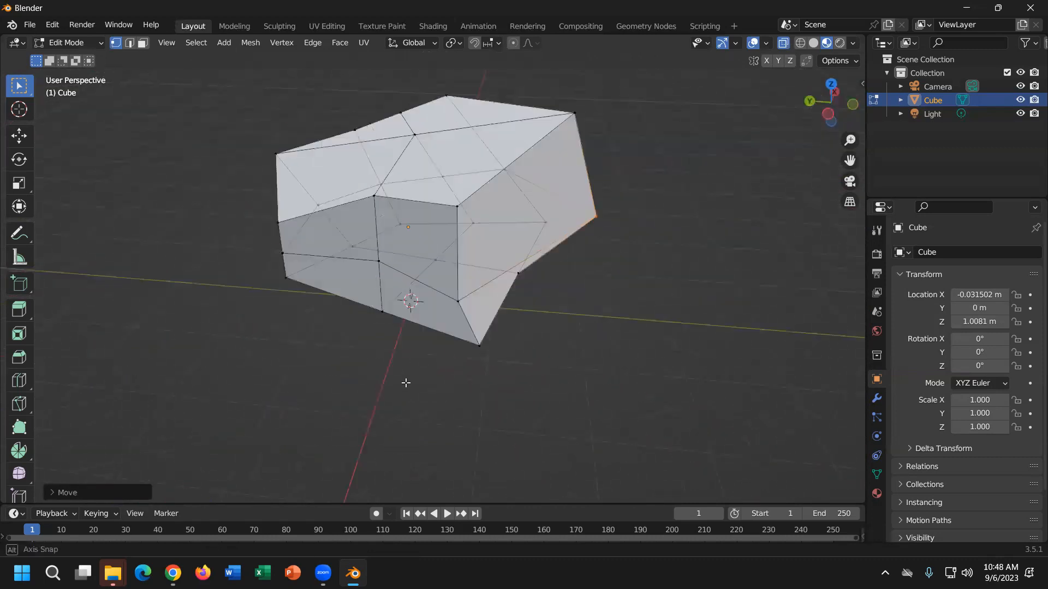
{"action": "middle_click_drag", "start_coordinate": [601, 313], "coordinate": [573, 304]}
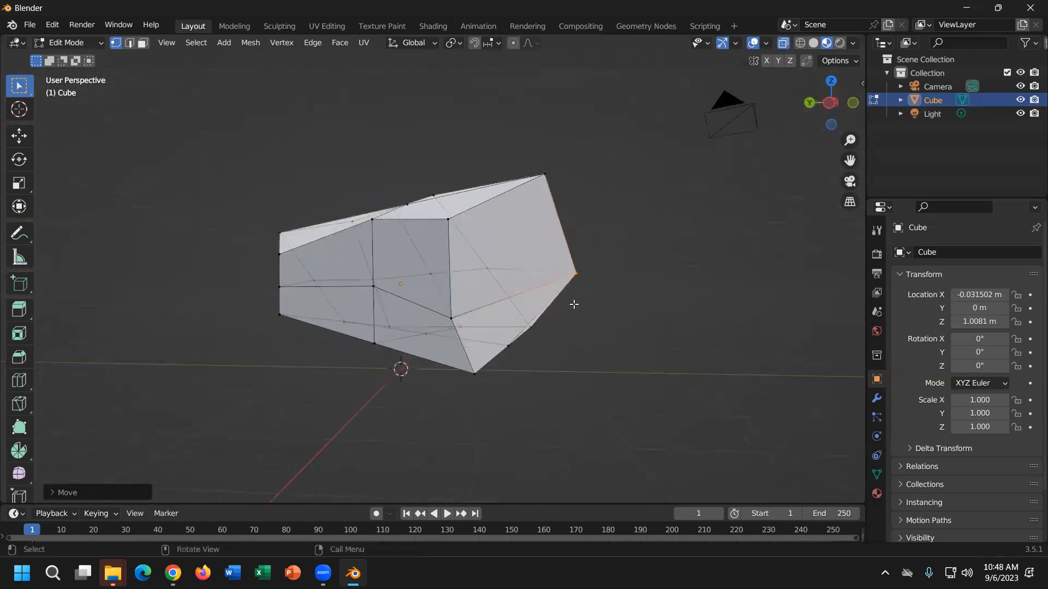
Select the whole mesh and subdivide it.
{"action": "key", "text": "a"}
{"action": "middle_click_drag", "start_coordinate": [495, 309], "coordinate": [470, 330]}
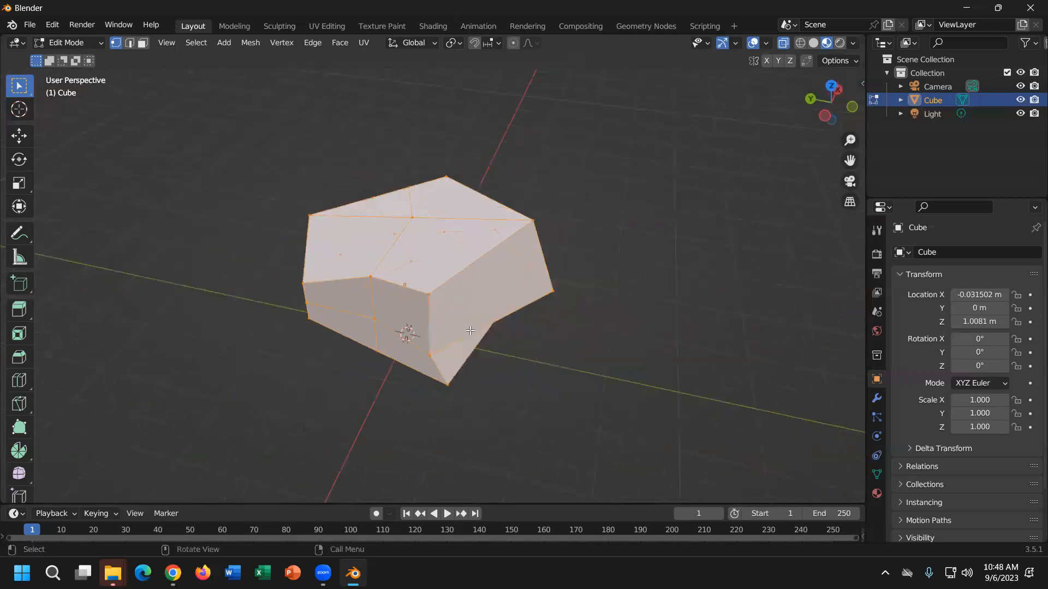
{"action": "right_click", "coordinate": [466, 298]}
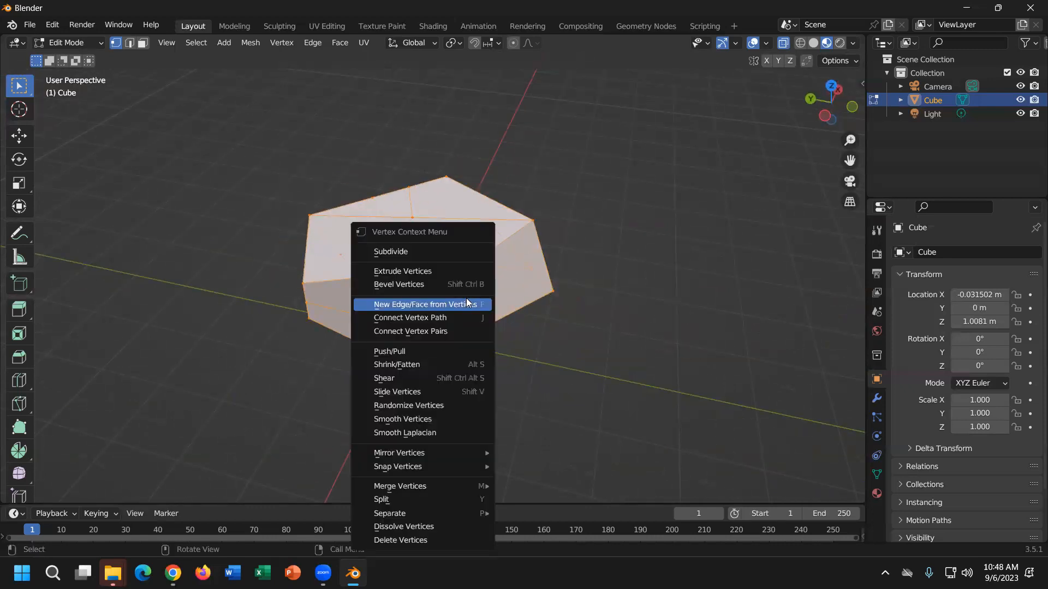
{"action": "mouse_move", "coordinate": [467, 465]}
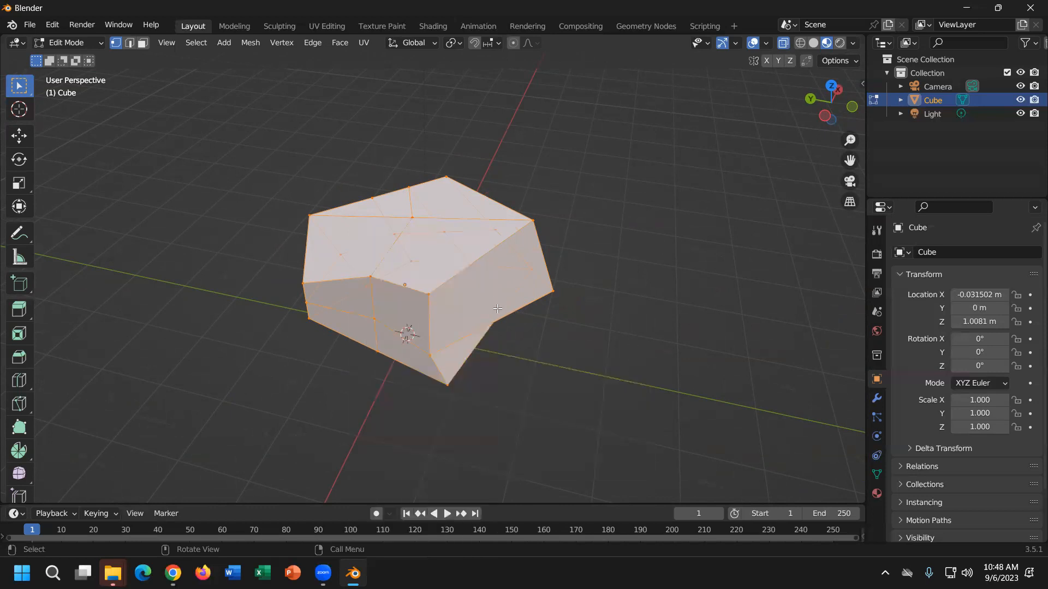
{"action": "right_click", "coordinate": [478, 276]}
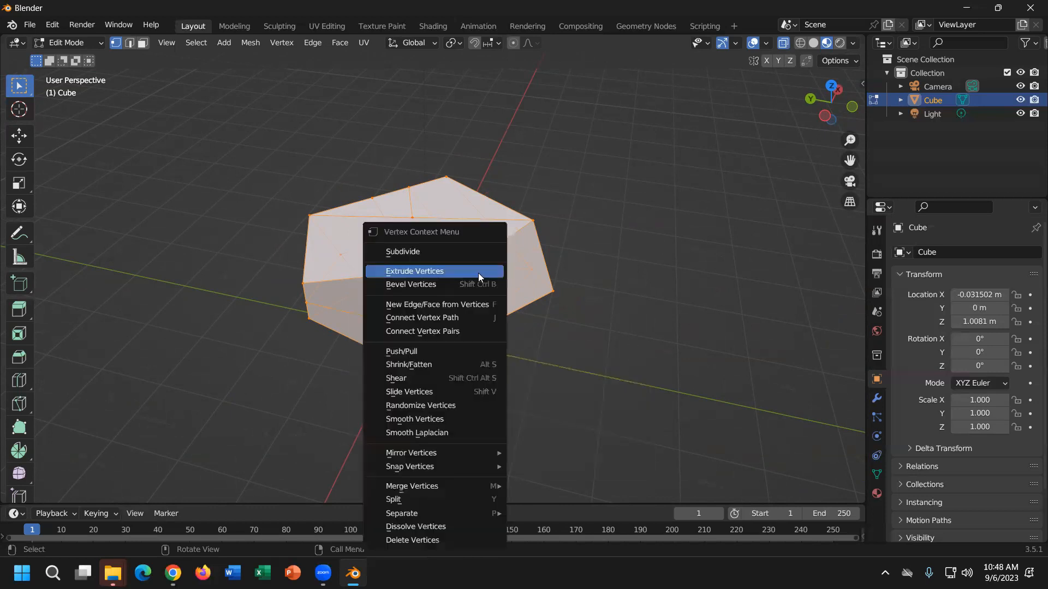
{"action": "left_click", "coordinate": [451, 251]}
{"action": "key", "text": "a"}
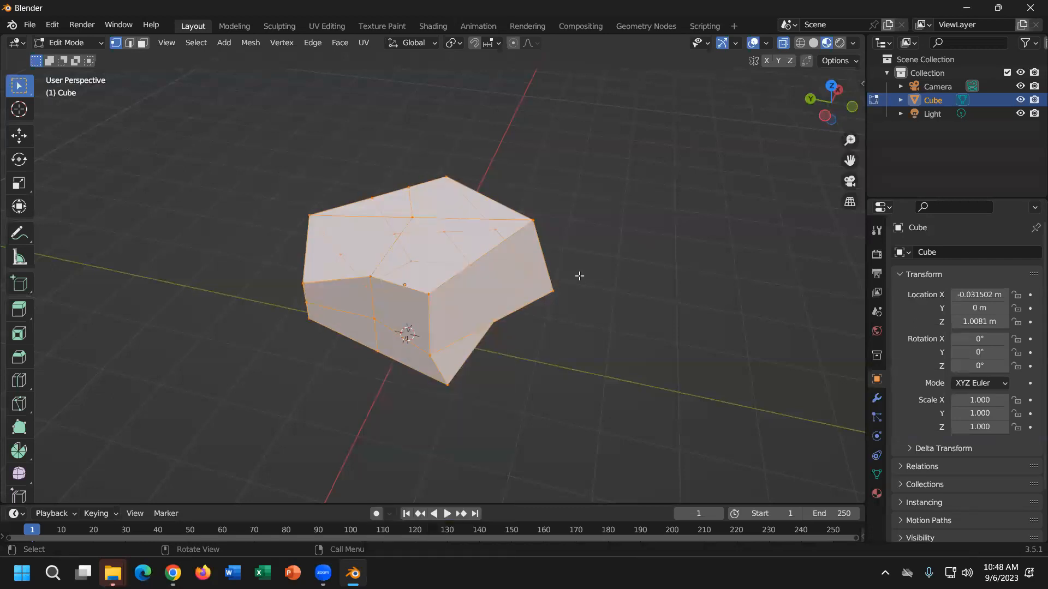
{"action": "right_click", "coordinate": [442, 257]}
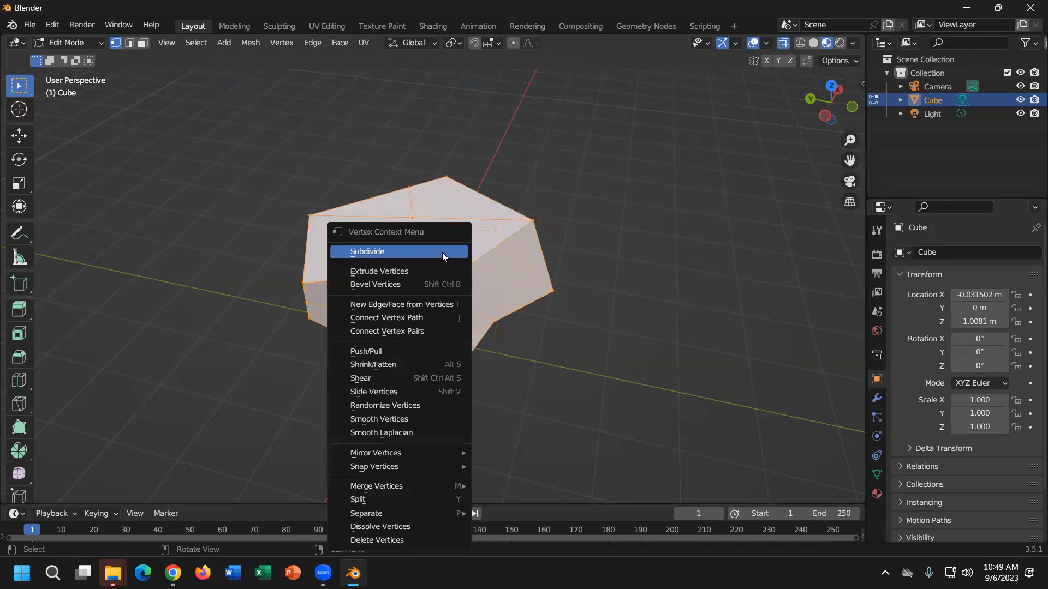
{"action": "left_click", "coordinate": [363, 253]}
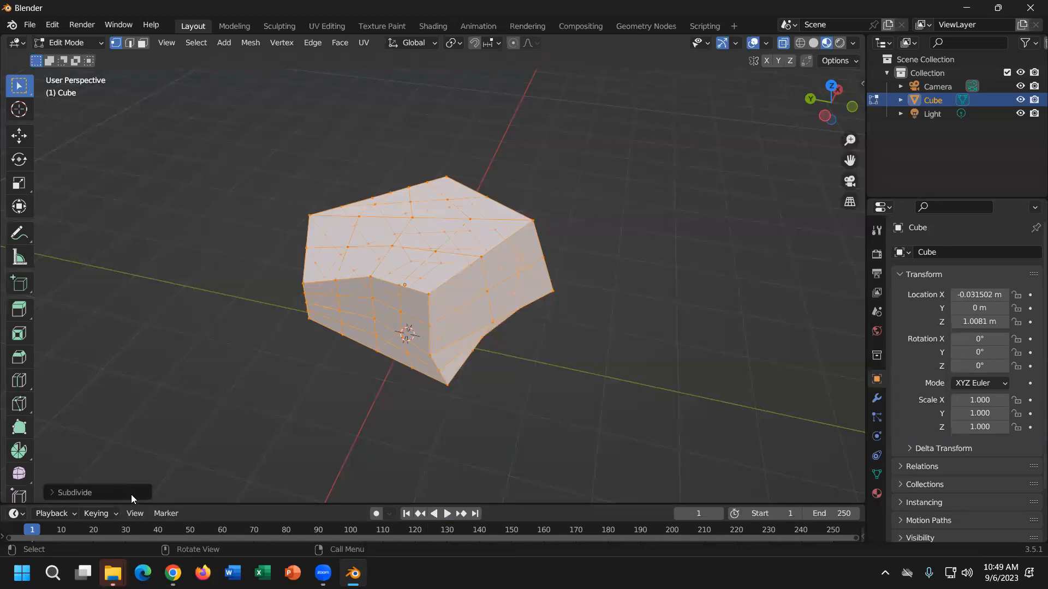
Set the subdivision's number of cuts to 2, deselect the whole mesh, and inspect the denser geometry from several sides.
{"action": "left_click", "coordinate": [51, 492]}
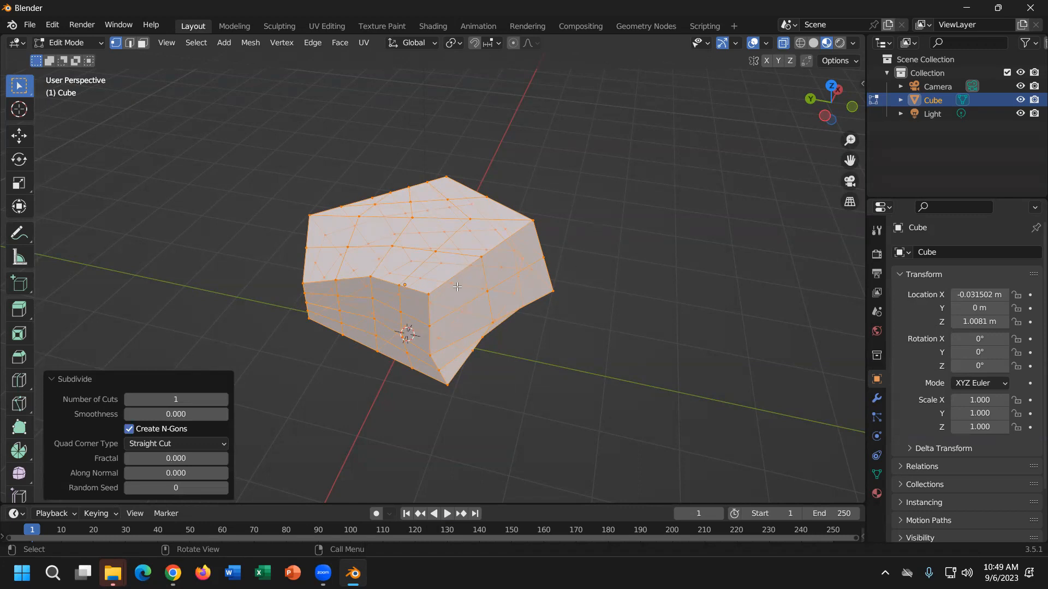
{"action": "left_click", "coordinate": [224, 399]}
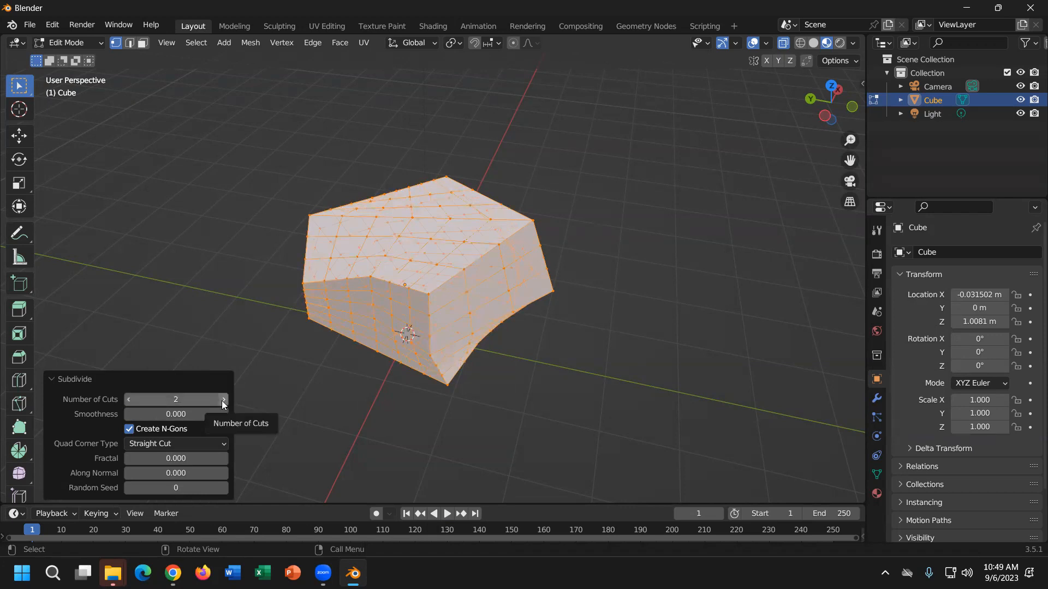
{"action": "left_click", "coordinate": [294, 327]}
{"action": "middle_click_drag", "start_coordinate": [511, 415], "coordinate": [247, 339]}
{"action": "middle_click_drag", "start_coordinate": [170, 384], "coordinate": [487, 382]}
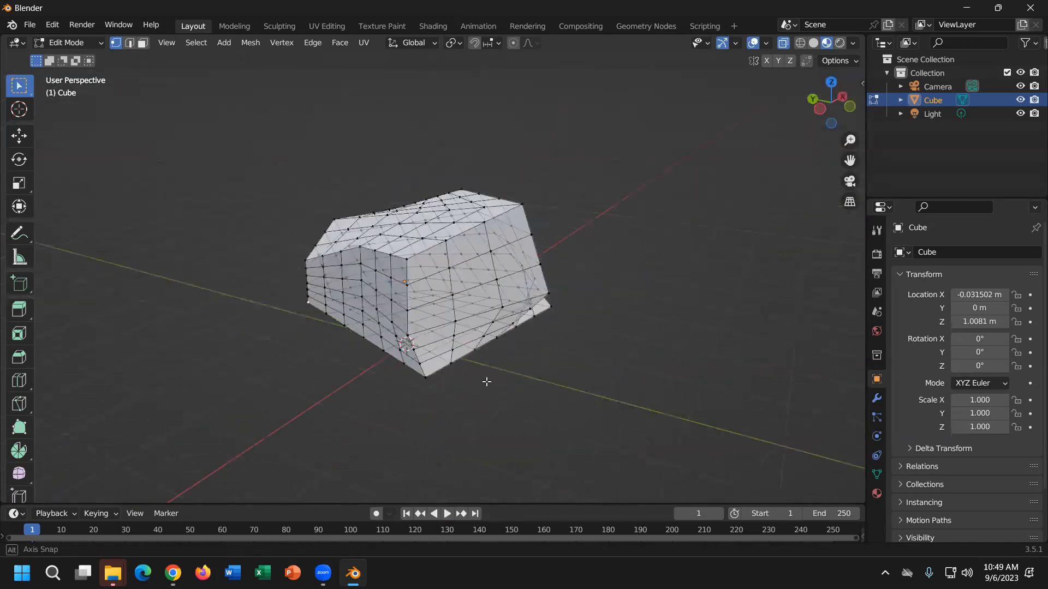
Turn off X-ray, switch to face selection and select a patch of faces on top of the block.
{"action": "middle_click_drag", "start_coordinate": [554, 384], "coordinate": [585, 375]}
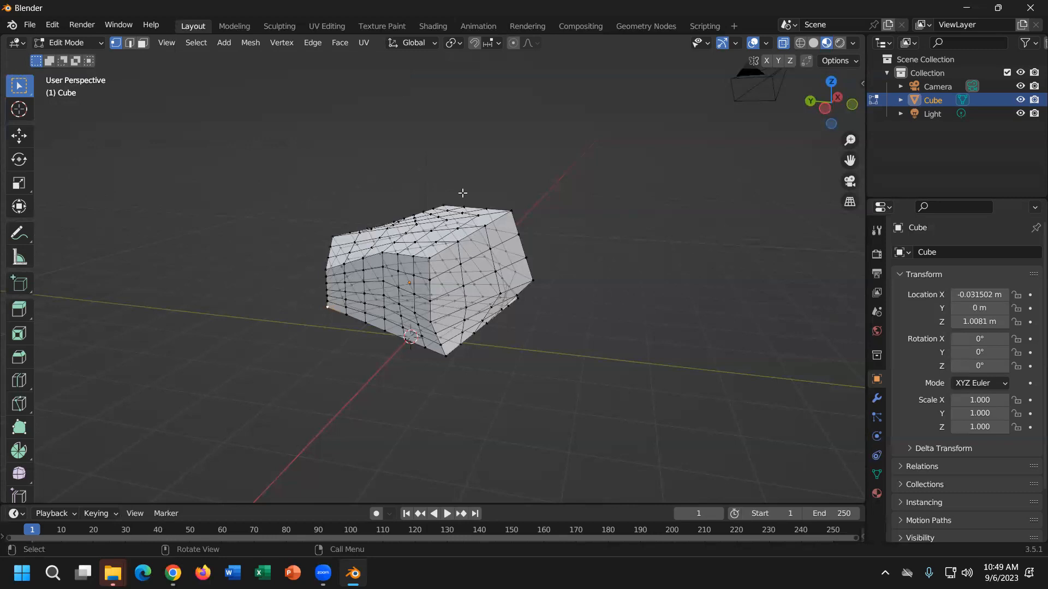
{"action": "left_click", "coordinate": [519, 234]}
{"action": "middle_click_drag", "start_coordinate": [478, 239], "coordinate": [476, 254]}
{"action": "left_click", "coordinate": [784, 43]}
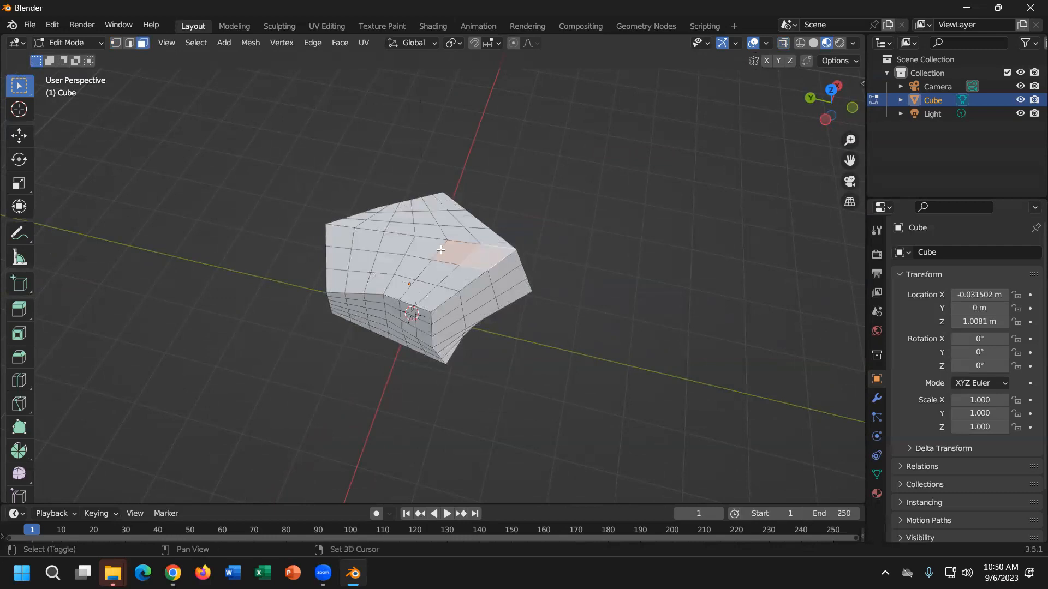
{"action": "left_click_drag", "start_coordinate": [476, 222], "coordinate": [419, 272]}
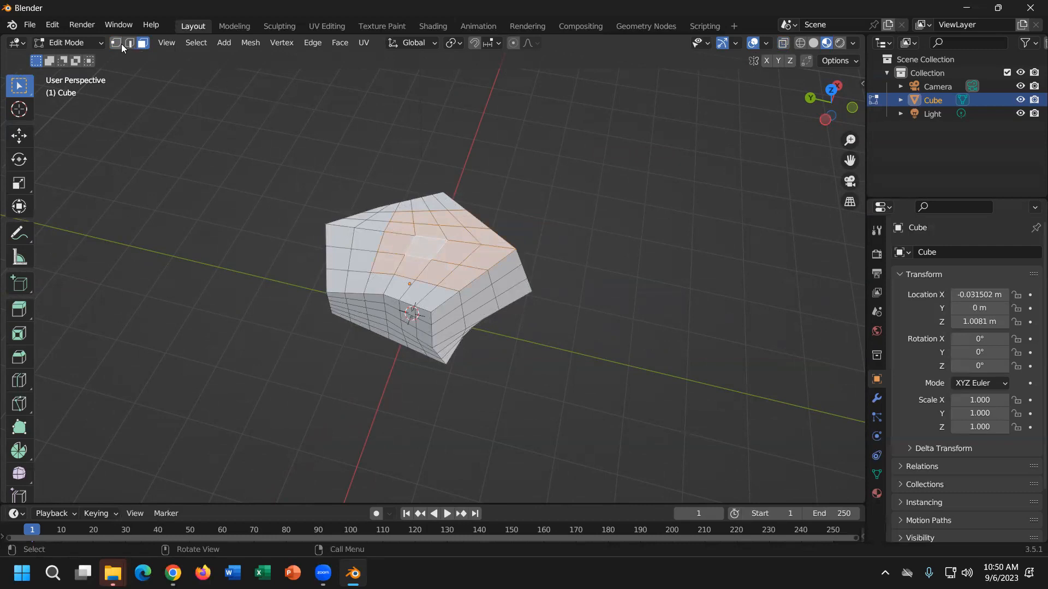
{"action": "middle_click_drag", "start_coordinate": [759, 355], "coordinate": [426, 253]}
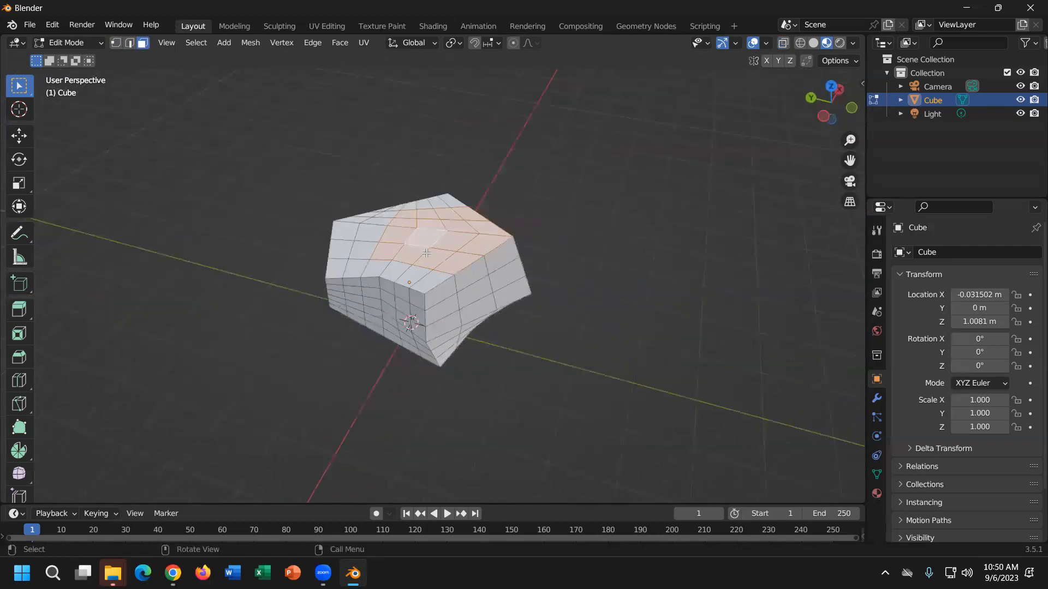
{"action": "mouse_move", "coordinate": [544, 298]}
{"action": "middle_mouse_down"}
{"action": "mouse_move", "coordinate": [571, 278]}
{"action": "mouse_move", "coordinate": [548, 295]}
{"action": "middle_mouse_up"}
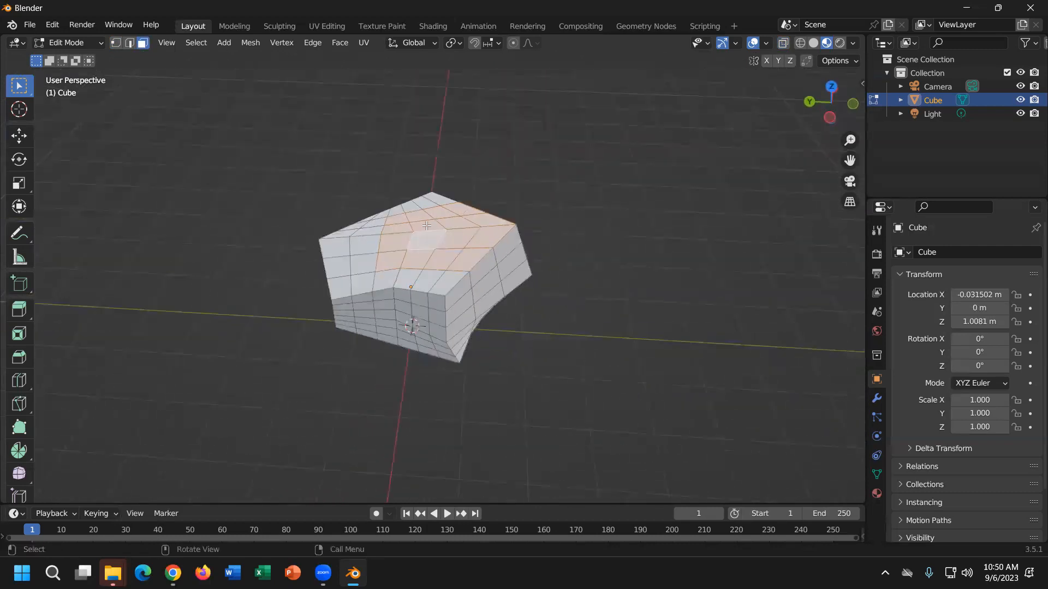
Reduce the selection to a few adjacent faces on top of the block and extrude them about 0.3 m outward.
{"action": "left_click", "coordinate": [400, 234], "text": "shift"}
{"action": "left_click", "coordinate": [438, 232], "text": "shift"}
{"action": "middle_click_drag", "start_coordinate": [437, 231], "coordinate": [416, 234]}
{"action": "key", "text": "e"}
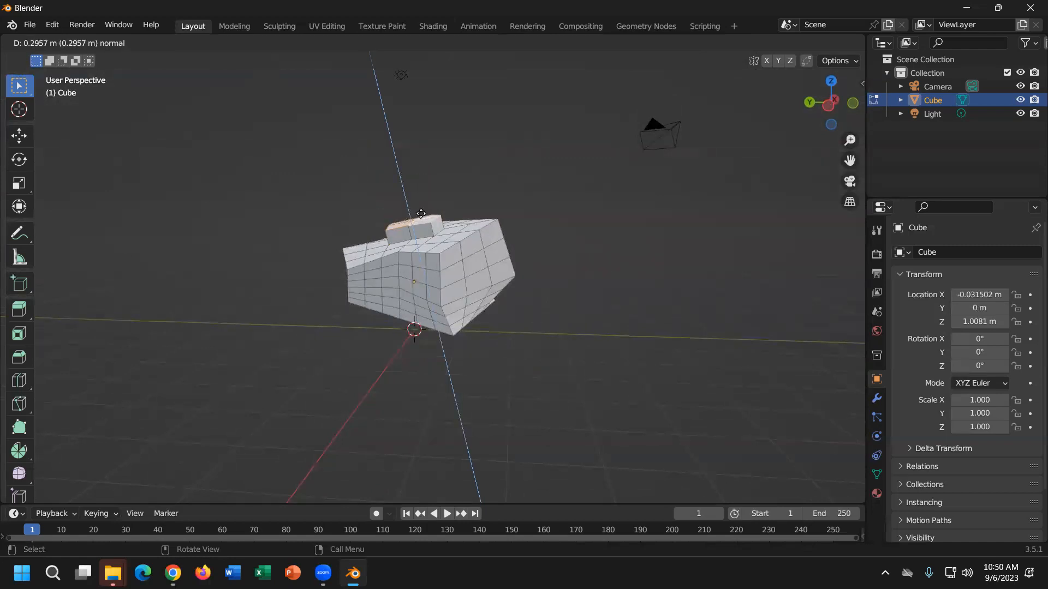
{"action": "left_click", "coordinate": [421, 214]}
Select adjacent faces on the block's side wall and extrude them outward.
{"action": "left_click", "coordinate": [491, 267]}
{"action": "left_click", "coordinate": [475, 262], "text": "shift"}
{"action": "middle_click_drag", "start_coordinate": [494, 261], "coordinate": [478, 311]}
{"action": "key", "text": "e"}
{"action": "left_click", "coordinate": [580, 269]}
Select a few faces on another side wall and extrude them about 0.11 m outward.
{"action": "left_click", "coordinate": [473, 299], "text": "shift"}
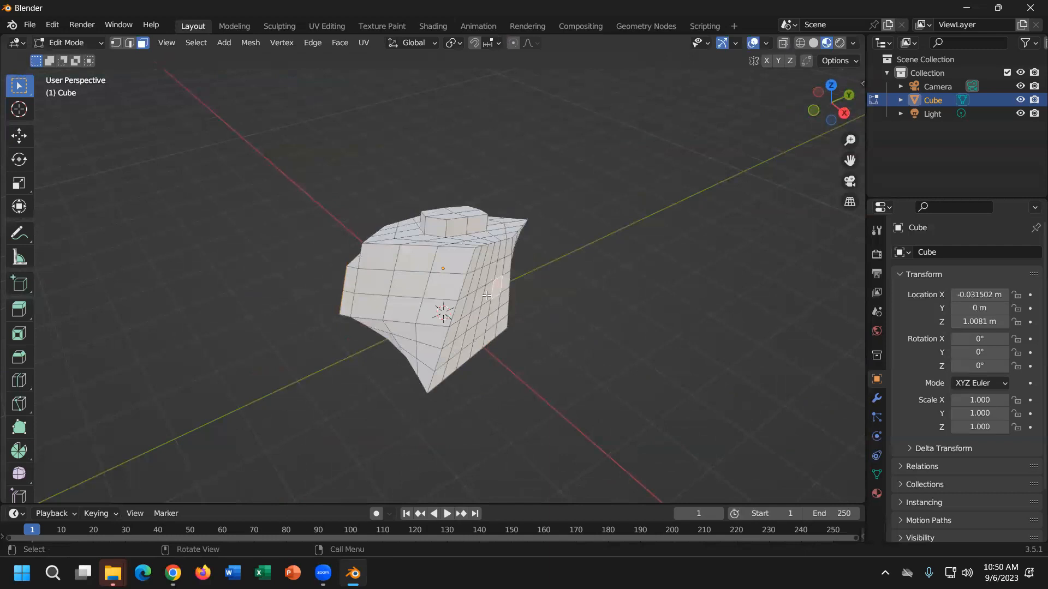
{"action": "middle_click_drag", "start_coordinate": [515, 315], "coordinate": [296, 203]}
{"action": "key", "text": "e"}
{"action": "left_click", "coordinate": [605, 309]}
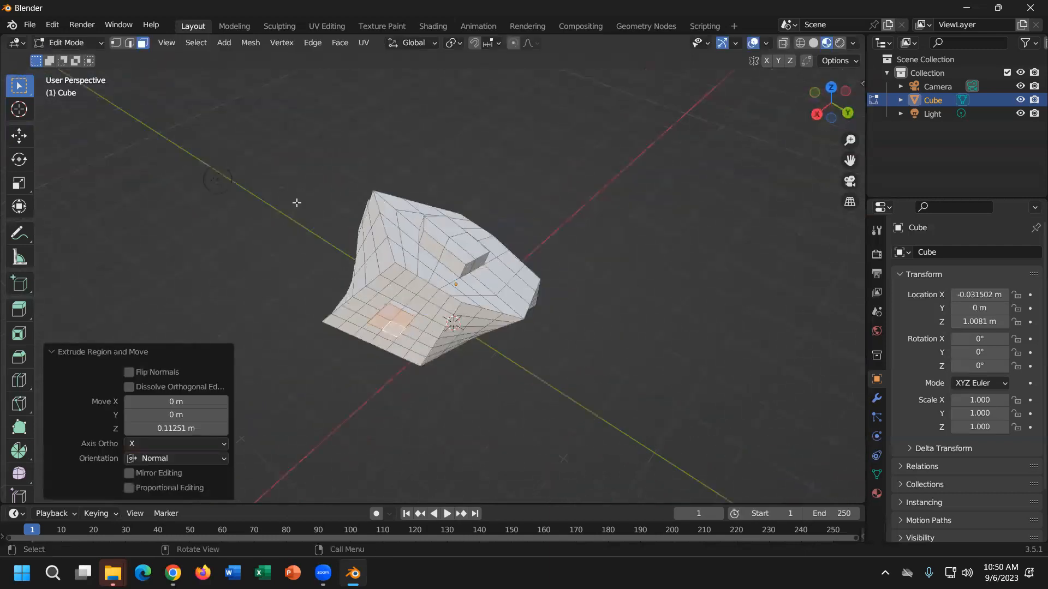
Return to vertex selection, subdivide the whole mesh with one cut, and deselect it.
{"action": "left_click", "coordinate": [114, 46]}
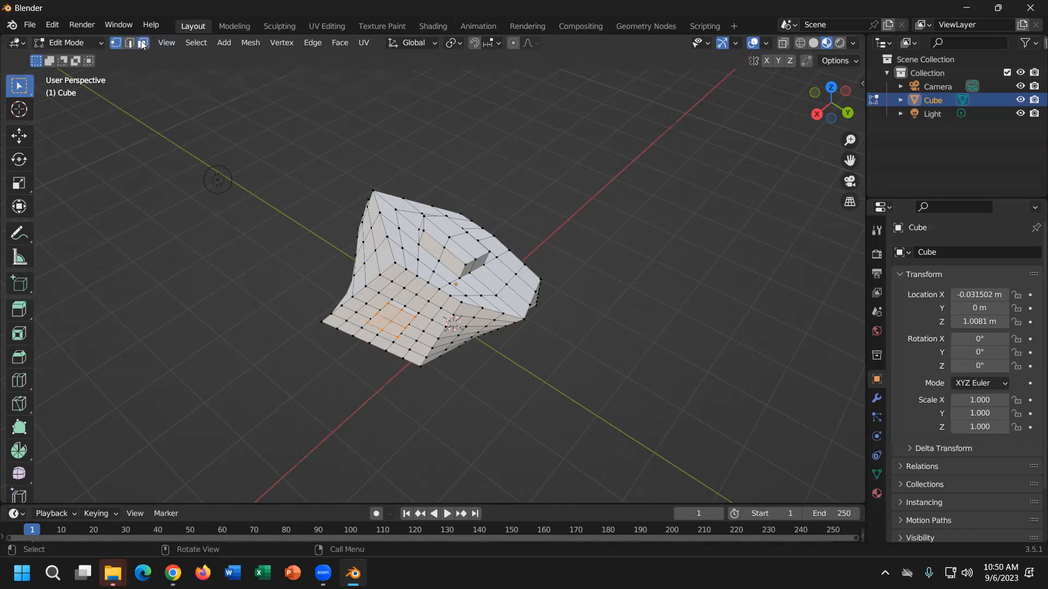
{"action": "left_click", "coordinate": [119, 42]}
{"action": "middle_click_drag", "start_coordinate": [541, 362], "coordinate": [748, 180]}
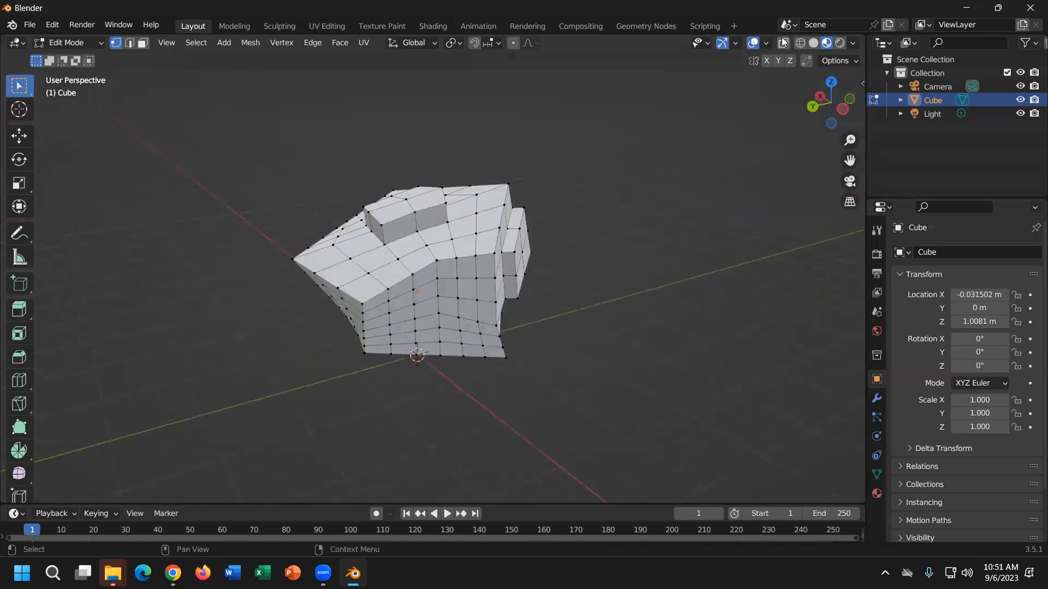
{"action": "key", "text": "a"}
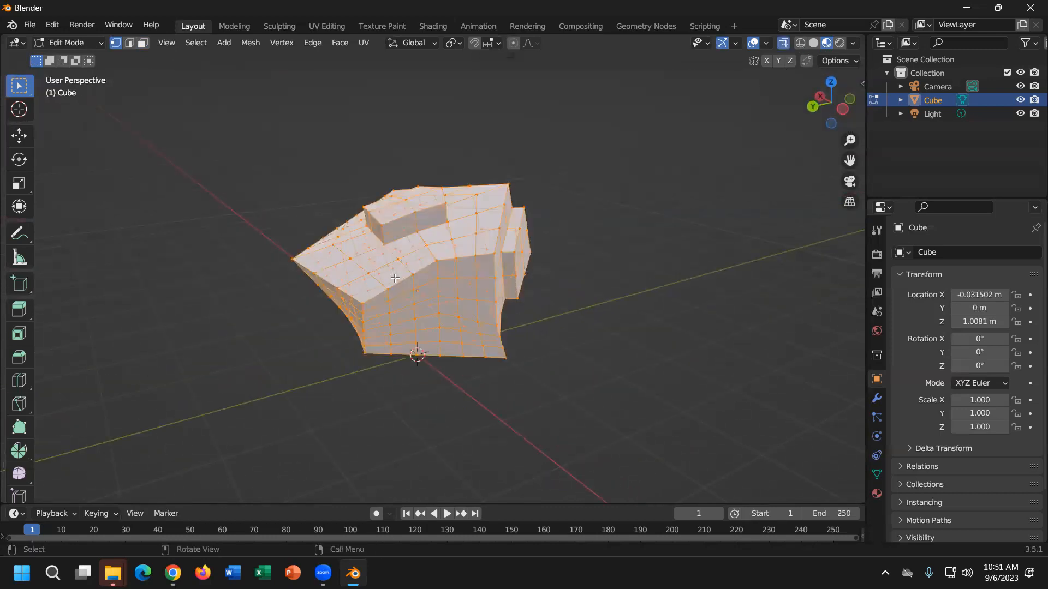
{"action": "right_click", "coordinate": [395, 279]}
{"action": "left_click", "coordinate": [378, 251]}
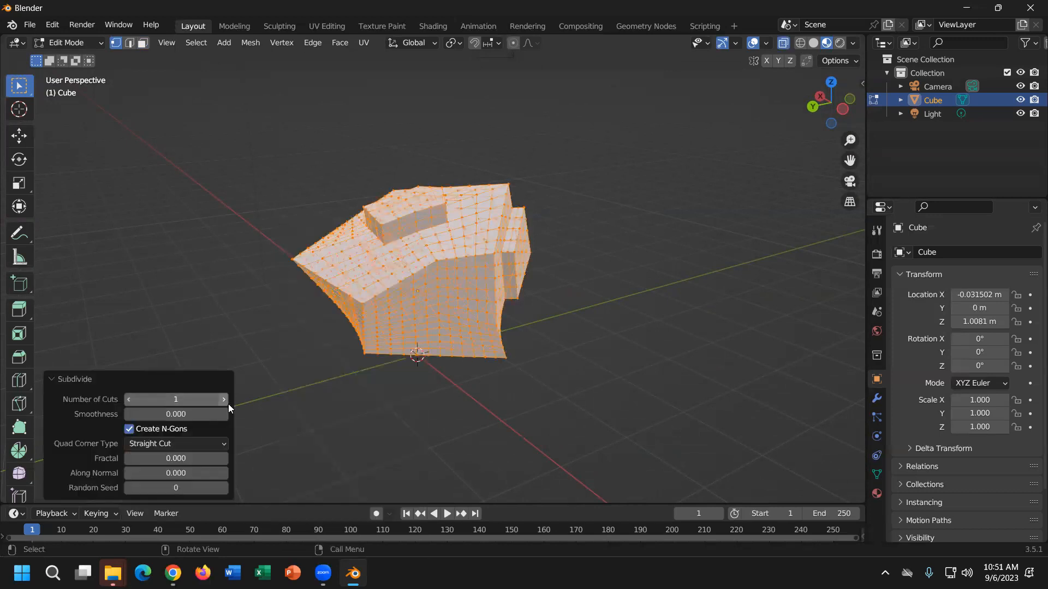
{"action": "left_click", "coordinate": [373, 392]}
Check the mesh in wireframe shading, return to material preview, and turn off X-ray.
{"action": "middle_click_drag", "start_coordinate": [373, 391], "coordinate": [791, 68]}
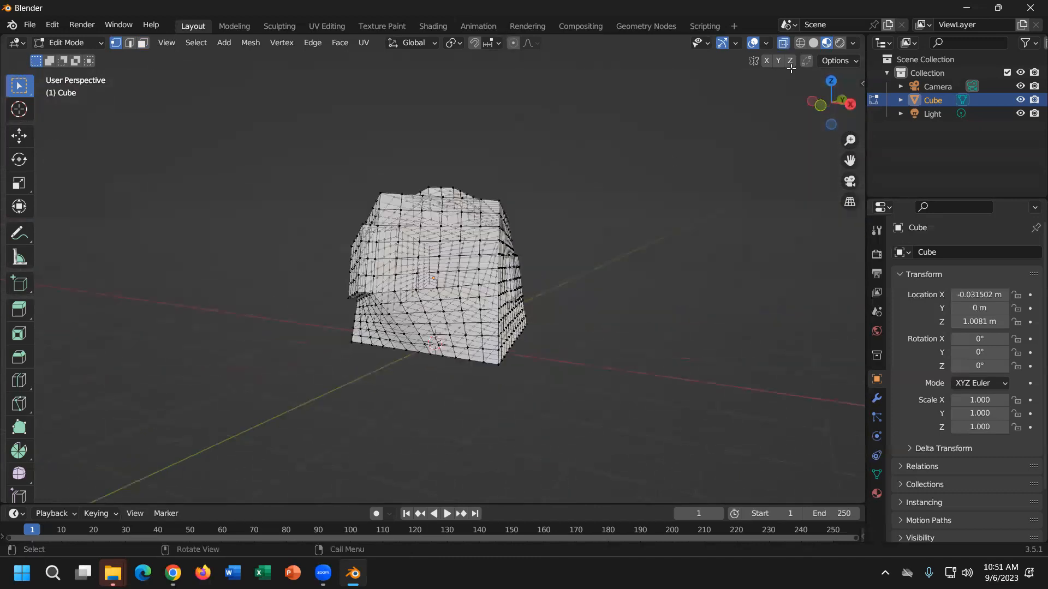
{"action": "left_click", "coordinate": [800, 43]}
{"action": "left_click", "coordinate": [826, 43]}
{"action": "left_click", "coordinate": [782, 43]}
{"action": "middle_click_drag", "start_coordinate": [645, 374], "coordinate": [547, 398]}
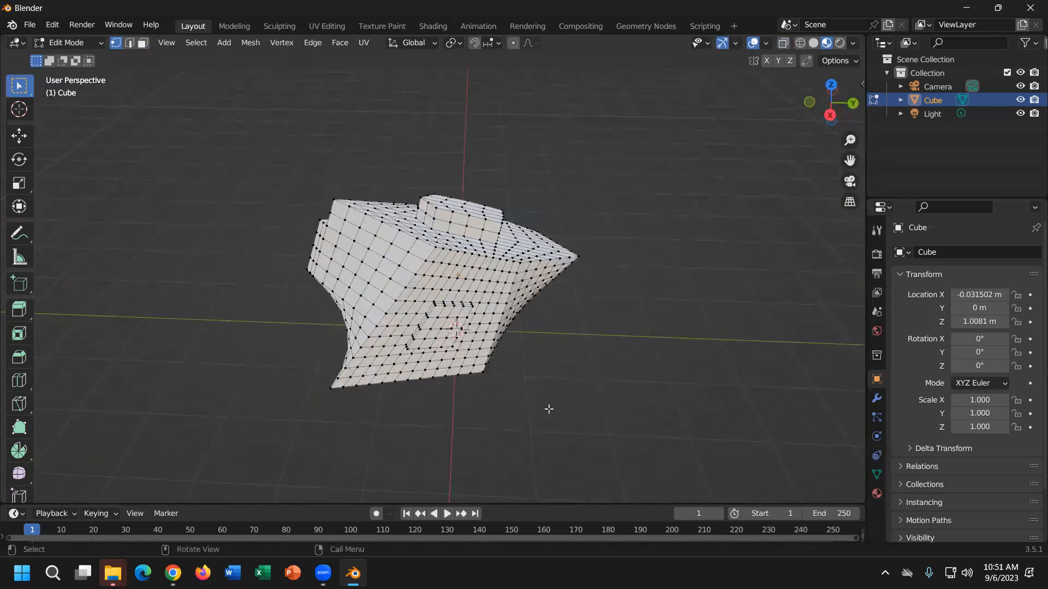
{"action": "mouse_move", "coordinate": [571, 388]}
{"action": "middle_mouse_down"}
{"action": "mouse_move", "coordinate": [538, 402]}
{"action": "mouse_move", "coordinate": [538, 388]}
{"action": "mouse_move", "coordinate": [595, 353]}
{"action": "mouse_move", "coordinate": [606, 260]}
{"action": "mouse_move", "coordinate": [470, 361]}
{"action": "mouse_move", "coordinate": [494, 344]}
{"action": "middle_mouse_up"}
Subdivide the whole mesh once more and deselect it.
{"action": "key", "text": "a"}
{"action": "right_click", "coordinate": [475, 262]}
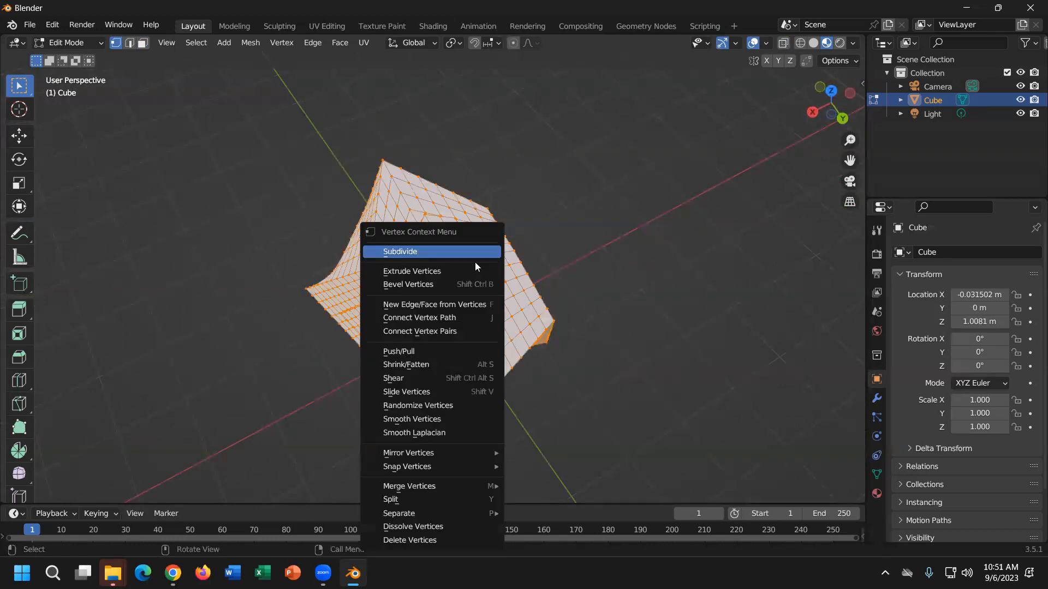
{"action": "left_click", "coordinate": [415, 252]}
{"action": "left_click", "coordinate": [622, 285]}
{"action": "middle_click_drag", "start_coordinate": [622, 285], "coordinate": [560, 301]}
Switch the block to Sculpt Mode and choose the Grab brush.
{"action": "left_click", "coordinate": [77, 43]}
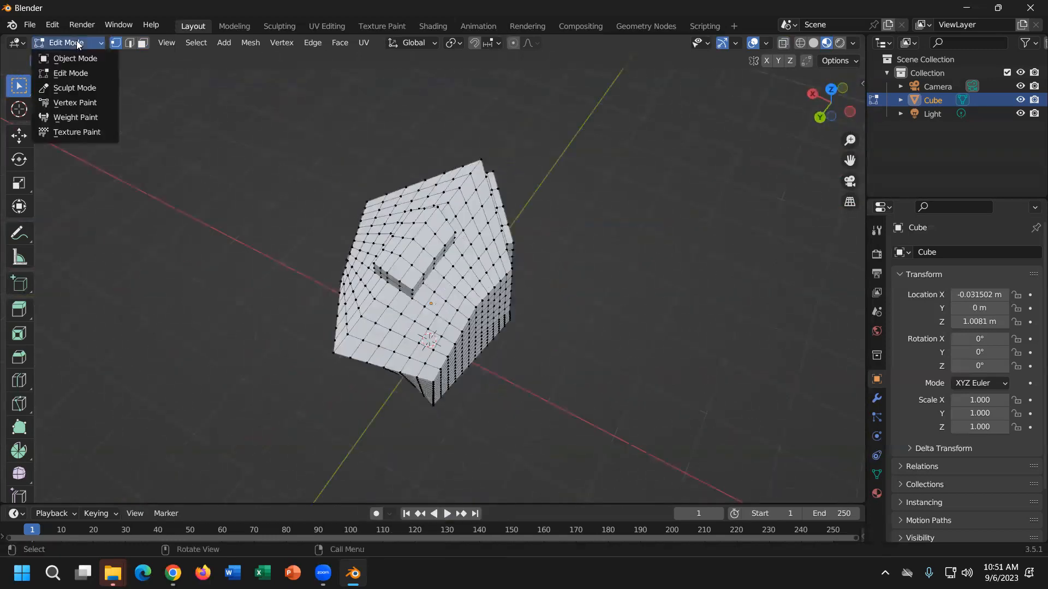
{"action": "left_click", "coordinate": [90, 91]}
{"action": "middle_click_drag", "start_coordinate": [369, 340], "coordinate": [289, 253]}
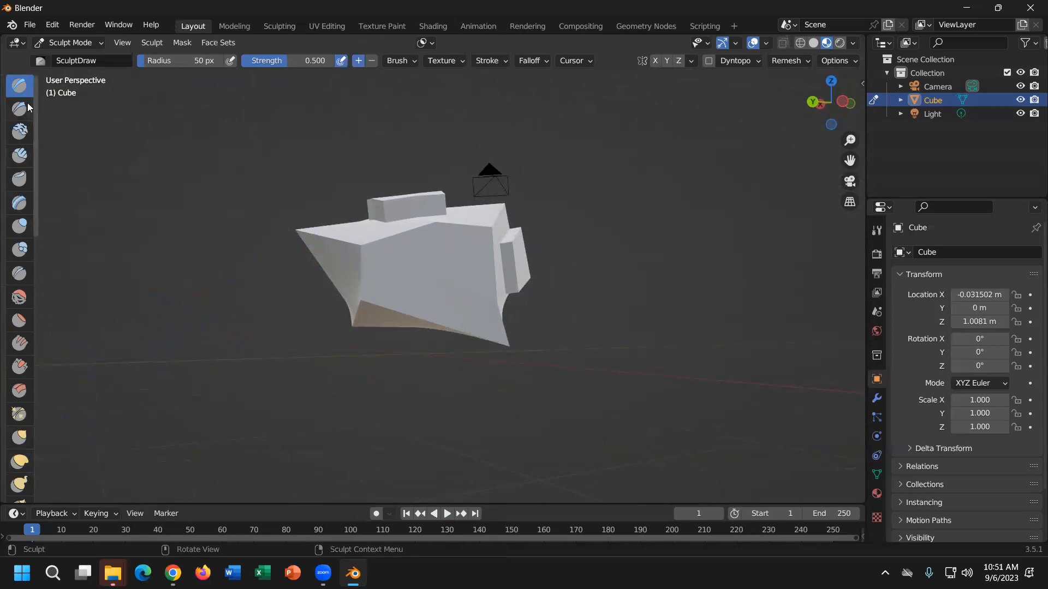
{"action": "scroll", "coordinate": [17, 290], "scroll_direction": "down", "scroll_amount": 2}
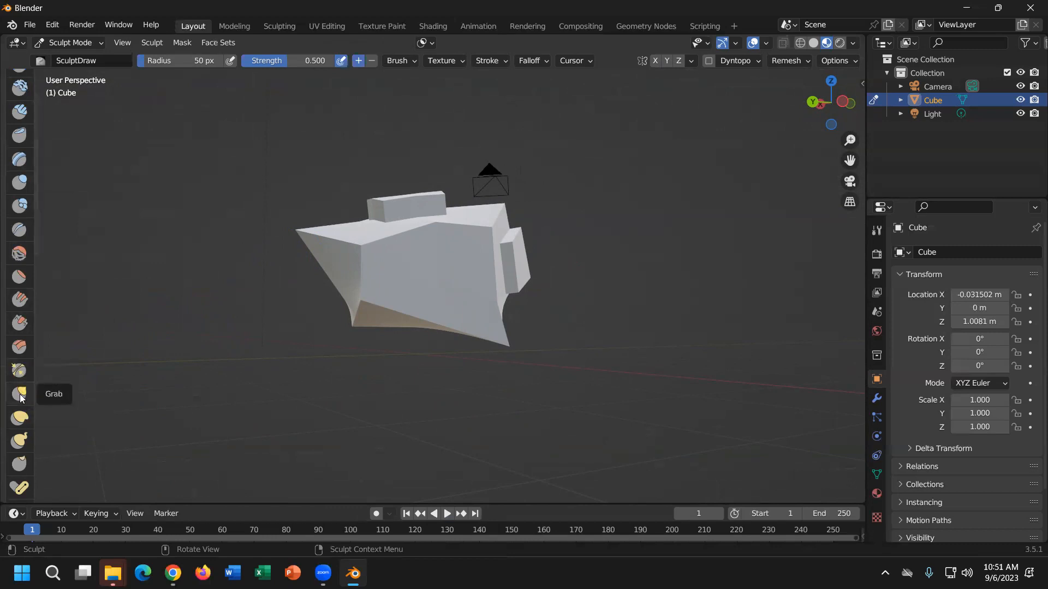
{"action": "left_click", "coordinate": [20, 394]}
Set the Grab brush radius to 42 px and pull a small spot on the side wall.
{"action": "middle_click_drag", "start_coordinate": [362, 276], "coordinate": [455, 293]}
{"action": "key", "text": "f"}
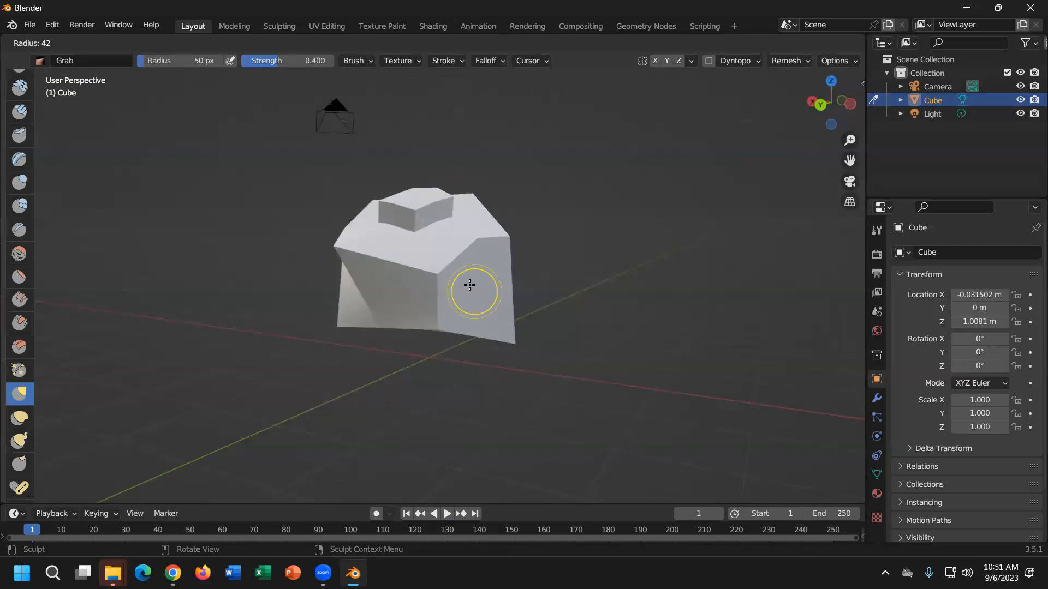
{"action": "left_click", "coordinate": [472, 287]}
{"action": "middle_click_drag", "start_coordinate": [472, 290], "coordinate": [484, 290]}
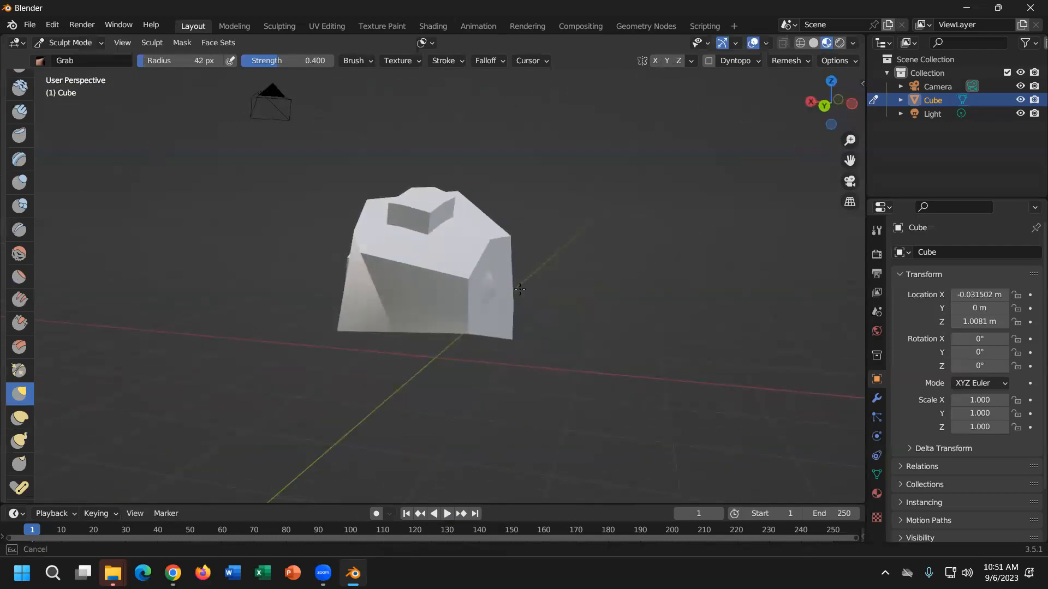
{"action": "middle_click_drag", "start_coordinate": [437, 251], "coordinate": [406, 253]}
Set the Grab brush radius to 78 px and deform the side walls with two pulling strokes.
{"action": "key", "text": "f"}
{"action": "left_click", "coordinate": [466, 266]}
{"action": "mouse_move", "coordinate": [470, 286]}
{"action": "left_mouse_down"}
{"action": "mouse_move", "coordinate": [506, 342]}
{"action": "mouse_move", "coordinate": [519, 322]}
{"action": "left_mouse_up"}
{"action": "middle_click_drag", "start_coordinate": [518, 322], "coordinate": [419, 329]}
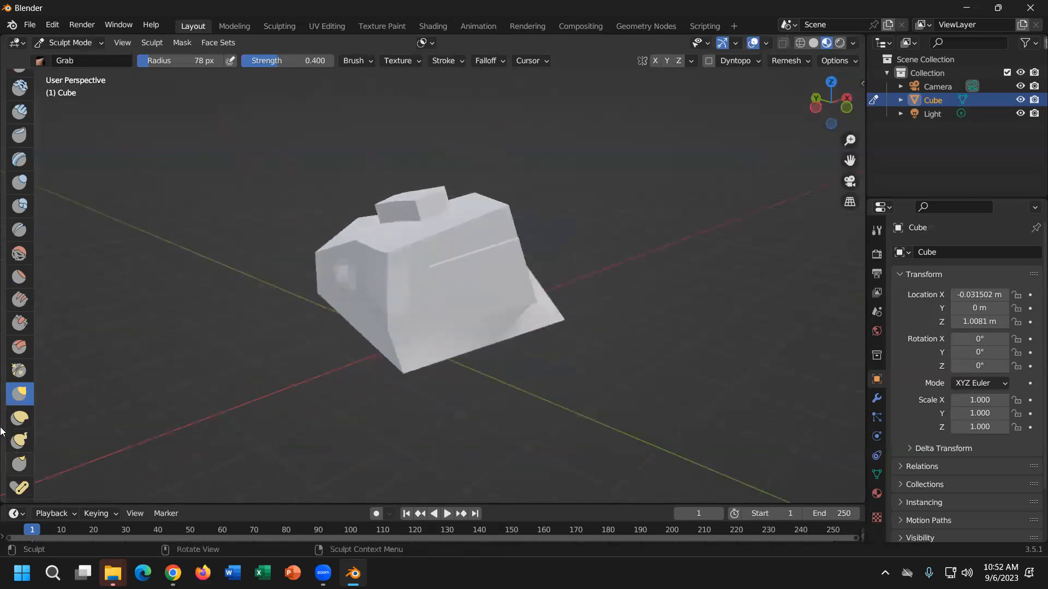
{"action": "left_click_drag", "start_coordinate": [452, 285], "coordinate": [485, 341]}
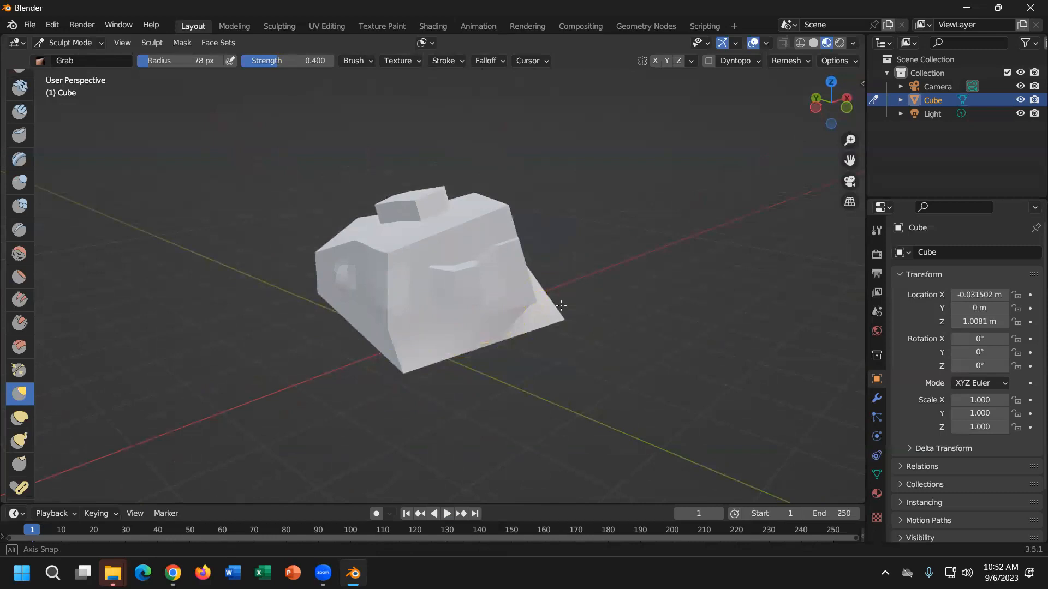
Reshape the rock's side and lower edges with Grab brush strokes, enlarging the brush radius to 179 px.
{"action": "middle_click_drag", "start_coordinate": [561, 306], "coordinate": [388, 299]}
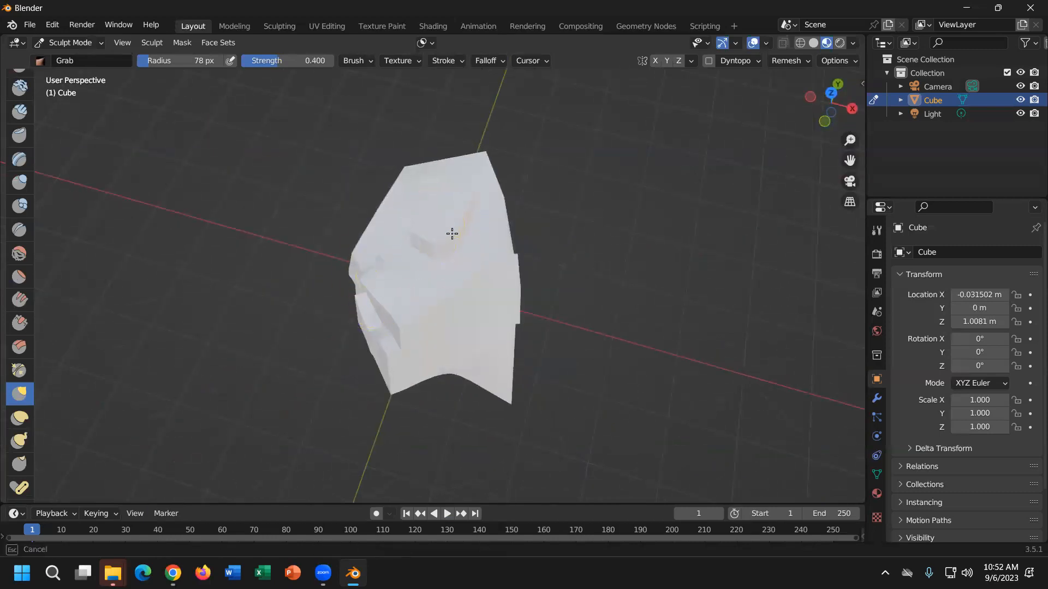
{"action": "middle_click_drag", "start_coordinate": [508, 269], "coordinate": [484, 231]}
{"action": "left_click_drag", "start_coordinate": [527, 238], "coordinate": [547, 248]}
{"action": "key", "text": "f"}
{"action": "left_click", "coordinate": [576, 270]}
{"action": "left_click_drag", "start_coordinate": [530, 296], "coordinate": [562, 291]}
{"action": "left_click_drag", "start_coordinate": [503, 331], "coordinate": [495, 317]}
{"action": "middle_click_drag", "start_coordinate": [475, 332], "coordinate": [484, 289]}
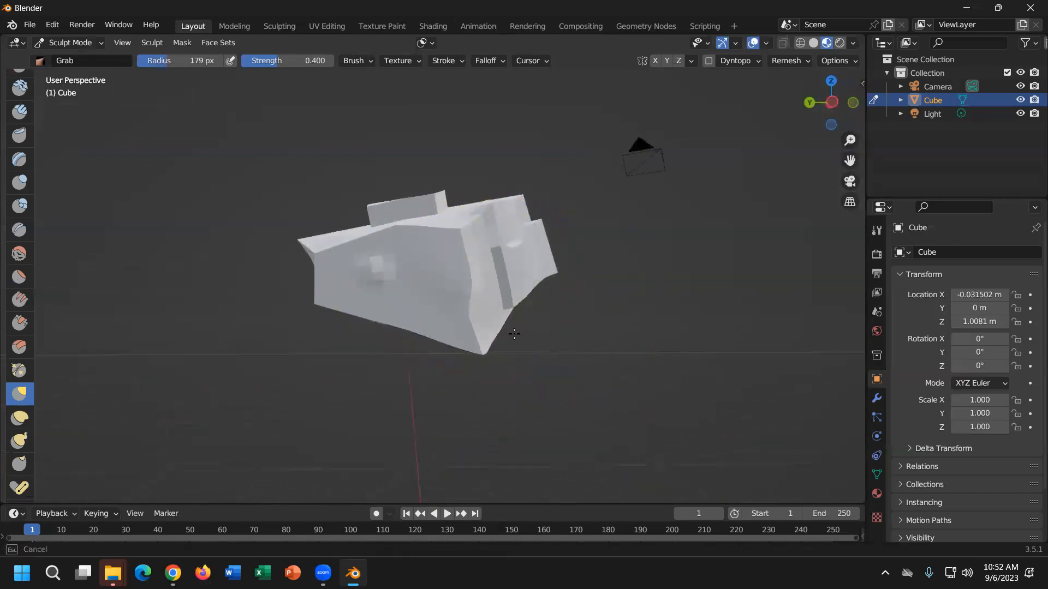
Set the brush radius to 80 px and swell the rock's top and side faces with the Inflate brush.
{"action": "mouse_move", "coordinate": [396, 272]}
{"action": "middle_mouse_down"}
{"action": "mouse_move", "coordinate": [363, 241]}
{"action": "mouse_move", "coordinate": [354, 290]}
{"action": "middle_mouse_up"}
{"action": "mouse_move", "coordinate": [411, 323]}
{"action": "middle_mouse_down"}
{"action": "mouse_move", "coordinate": [490, 407]}
{"action": "mouse_move", "coordinate": [475, 390]}
{"action": "middle_mouse_up"}
{"action": "key", "text": "f"}
{"action": "left_click", "coordinate": [433, 315]}
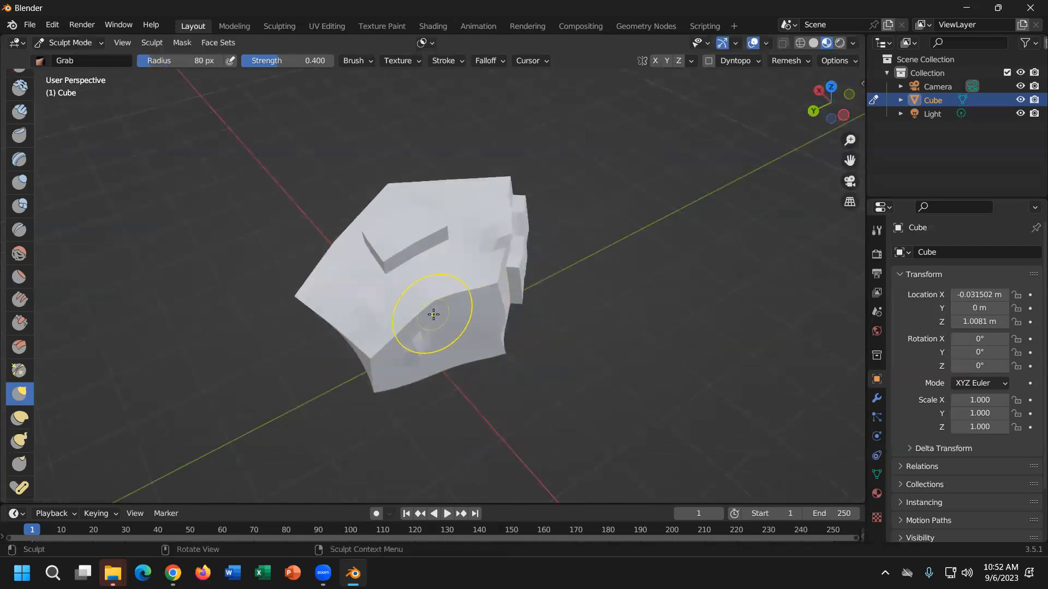
{"action": "left_click", "coordinate": [19, 182]}
{"action": "mouse_move", "coordinate": [370, 297]}
{"action": "left_mouse_down"}
{"action": "mouse_move", "coordinate": [368, 283]}
{"action": "mouse_move", "coordinate": [405, 285]}
{"action": "left_mouse_up"}
{"action": "mouse_move", "coordinate": [431, 225]}
{"action": "left_mouse_down"}
{"action": "mouse_move", "coordinate": [435, 238]}
{"action": "mouse_move", "coordinate": [382, 244]}
{"action": "left_mouse_up"}
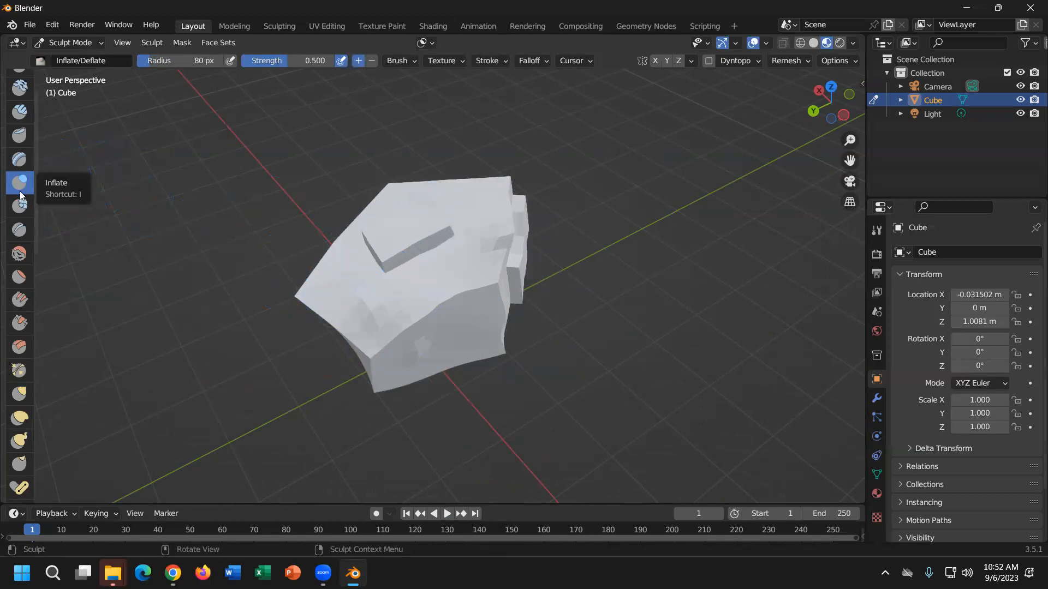
{"action": "middle_click_drag", "start_coordinate": [397, 336], "coordinate": [532, 294]}
{"action": "mouse_move", "coordinate": [488, 279]}
{"action": "left_mouse_down"}
{"action": "mouse_move", "coordinate": [510, 316]}
{"action": "mouse_move", "coordinate": [486, 297]}
{"action": "left_mouse_up"}
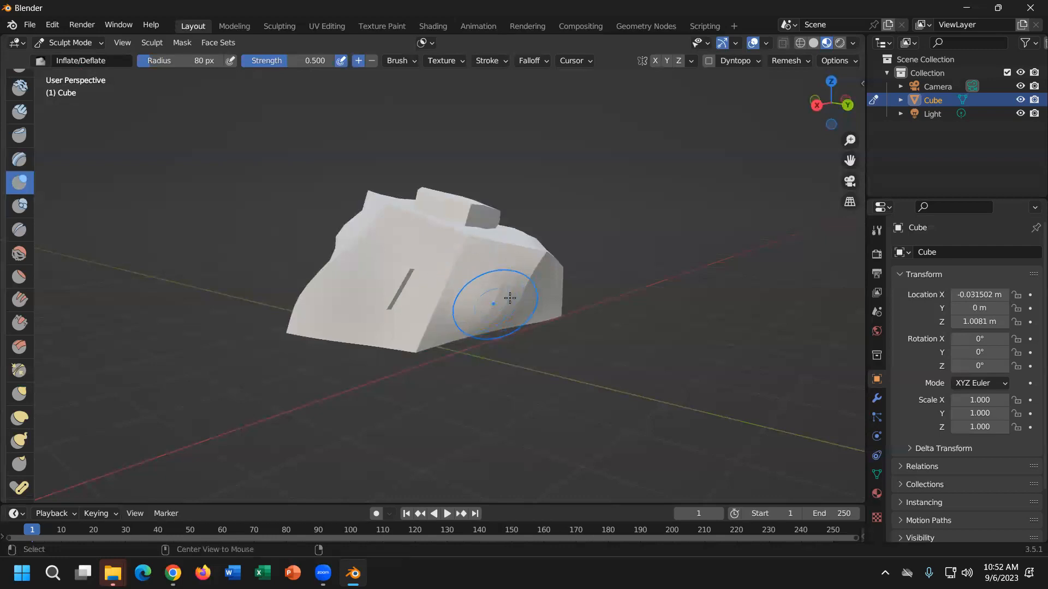
{"action": "mouse_move", "coordinate": [463, 289]}
{"action": "left_mouse_down"}
{"action": "mouse_move", "coordinate": [521, 273]}
{"action": "mouse_move", "coordinate": [527, 281]}
{"action": "mouse_move", "coordinate": [498, 292]}
{"action": "mouse_move", "coordinate": [503, 300]}
{"action": "mouse_move", "coordinate": [474, 281]}
{"action": "left_mouse_up"}
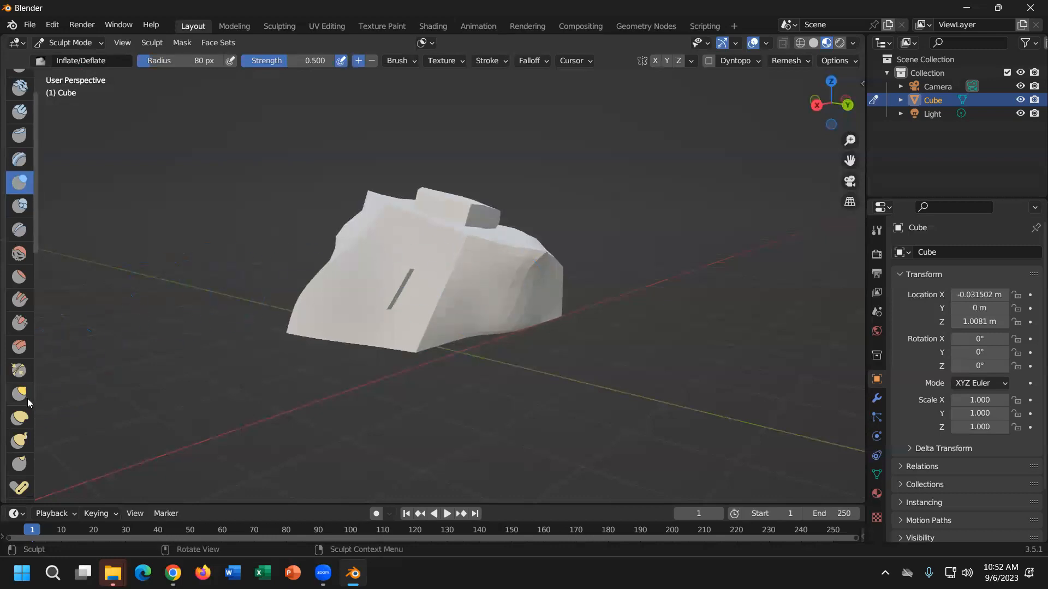
Pull the rock's lower side and corner into a more irregular shape with the Grab brush at 80 px radius.
{"action": "left_click", "coordinate": [19, 419]}
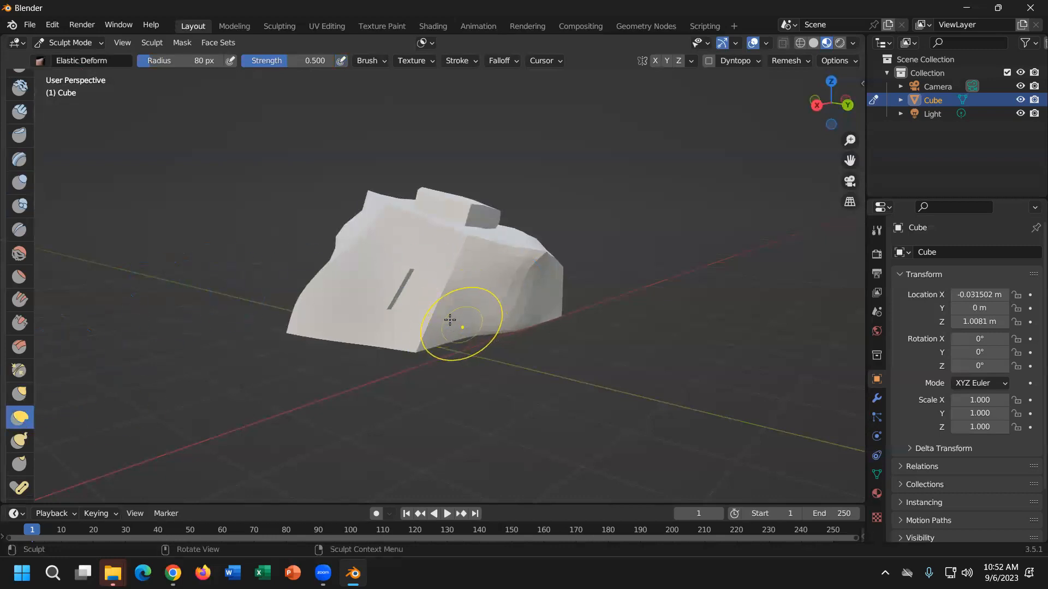
{"action": "key", "text": "g"}
{"action": "left_click_drag", "start_coordinate": [430, 311], "coordinate": [482, 329]}
{"action": "middle_click_drag", "start_coordinate": [513, 348], "coordinate": [493, 247]}
{"action": "mouse_move", "coordinate": [573, 280]}
{"action": "middle_mouse_down"}
{"action": "mouse_move", "coordinate": [647, 269]}
{"action": "mouse_move", "coordinate": [496, 222]}
{"action": "middle_mouse_up"}
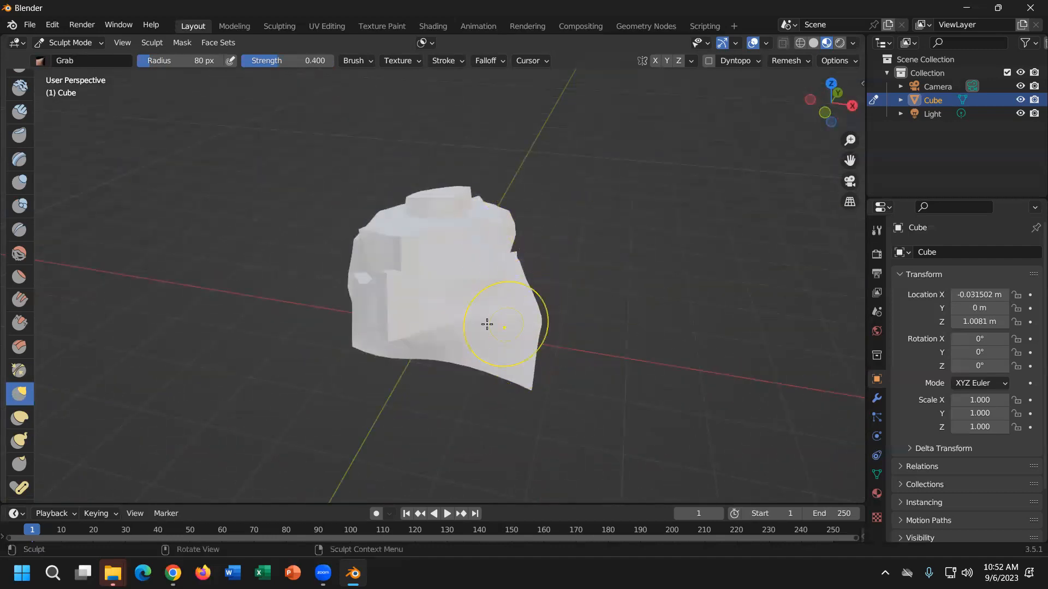
{"action": "mouse_move", "coordinate": [451, 343]}
{"action": "middle_mouse_down"}
{"action": "mouse_move", "coordinate": [675, 299]}
{"action": "mouse_move", "coordinate": [467, 273]}
{"action": "mouse_move", "coordinate": [601, 331]}
{"action": "middle_mouse_up"}
{"action": "middle_click_drag", "start_coordinate": [669, 334], "coordinate": [507, 311]}
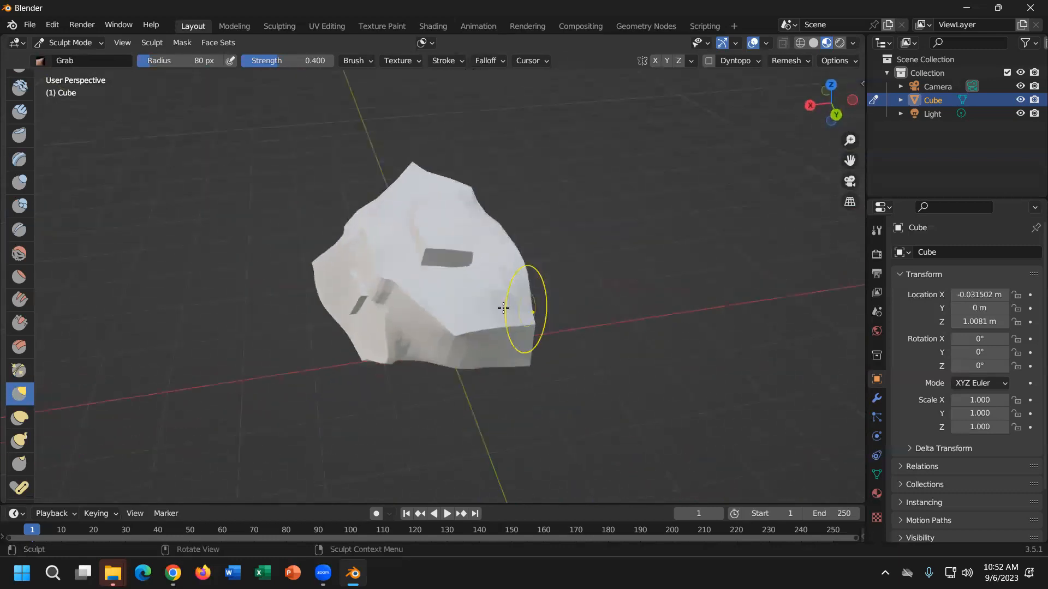
{"action": "mouse_move", "coordinate": [437, 309]}
{"action": "left_mouse_down"}
{"action": "mouse_move", "coordinate": [398, 328]}
{"action": "mouse_move", "coordinate": [398, 273]}
{"action": "left_mouse_up"}
{"action": "mouse_move", "coordinate": [398, 272]}
{"action": "middle_mouse_down"}
{"action": "mouse_move", "coordinate": [398, 218]}
{"action": "mouse_move", "coordinate": [338, 164]}
{"action": "middle_mouse_up"}
Switch the rock to Object Mode and set the viewport shading to Rendered.
{"action": "left_click", "coordinate": [94, 47]}
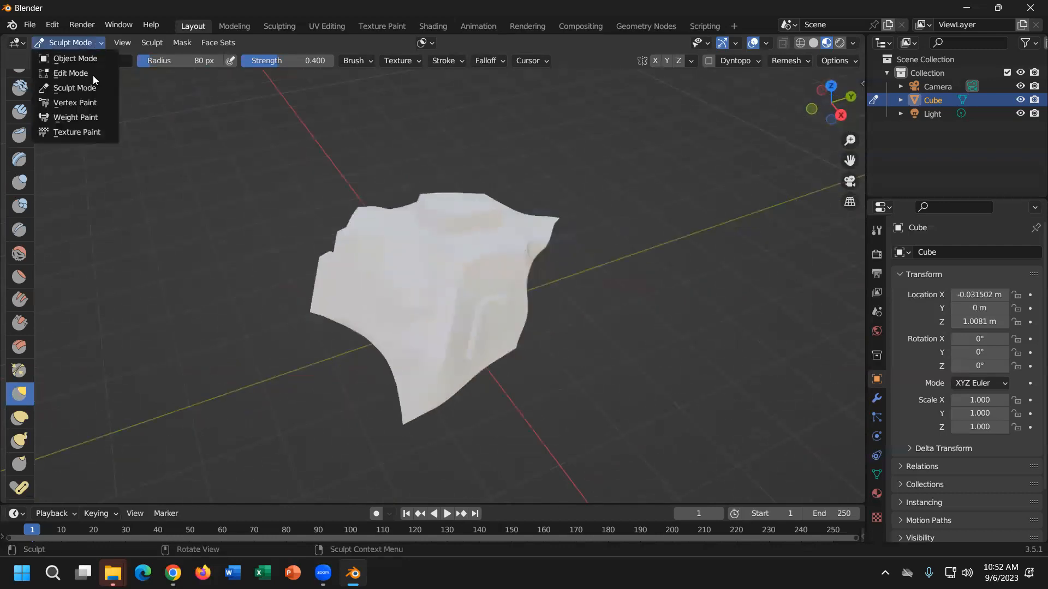
{"action": "left_click", "coordinate": [79, 58]}
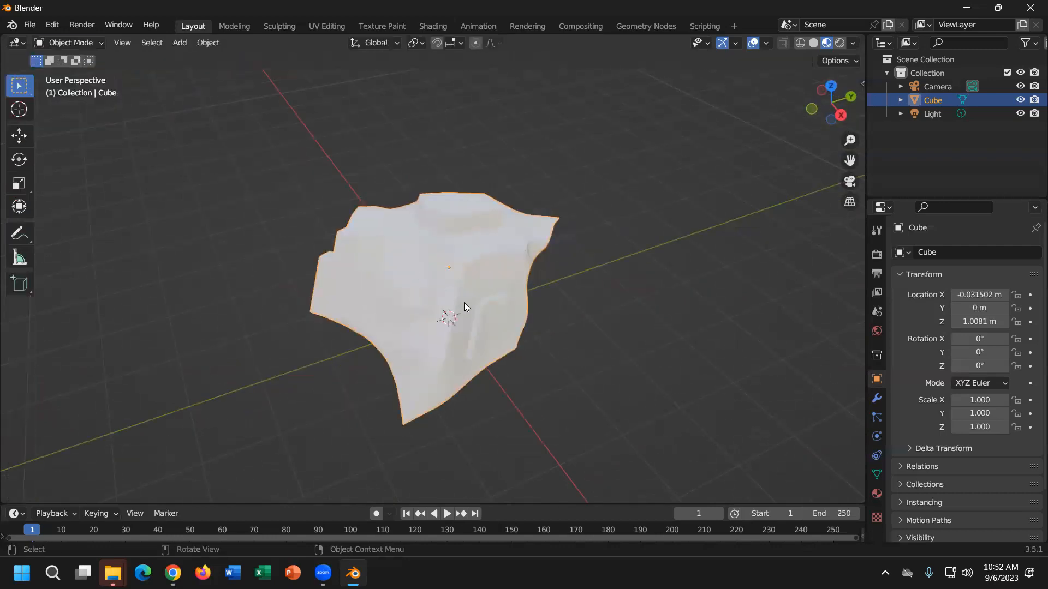
{"action": "left_click", "coordinate": [838, 45]}
{"action": "mouse_move", "coordinate": [659, 324]}
{"action": "middle_mouse_down"}
{"action": "mouse_move", "coordinate": [557, 273]}
{"action": "mouse_move", "coordinate": [451, 272]}
{"action": "mouse_move", "coordinate": [239, 322]}
{"action": "mouse_move", "coordinate": [463, 290]}
{"action": "mouse_move", "coordinate": [82, 93]}
{"action": "middle_mouse_up"}
Examine the rock's vertex mesh in Edit Mode and compare it with the surface in Sculpt Mode.
{"action": "left_click", "coordinate": [77, 43]}
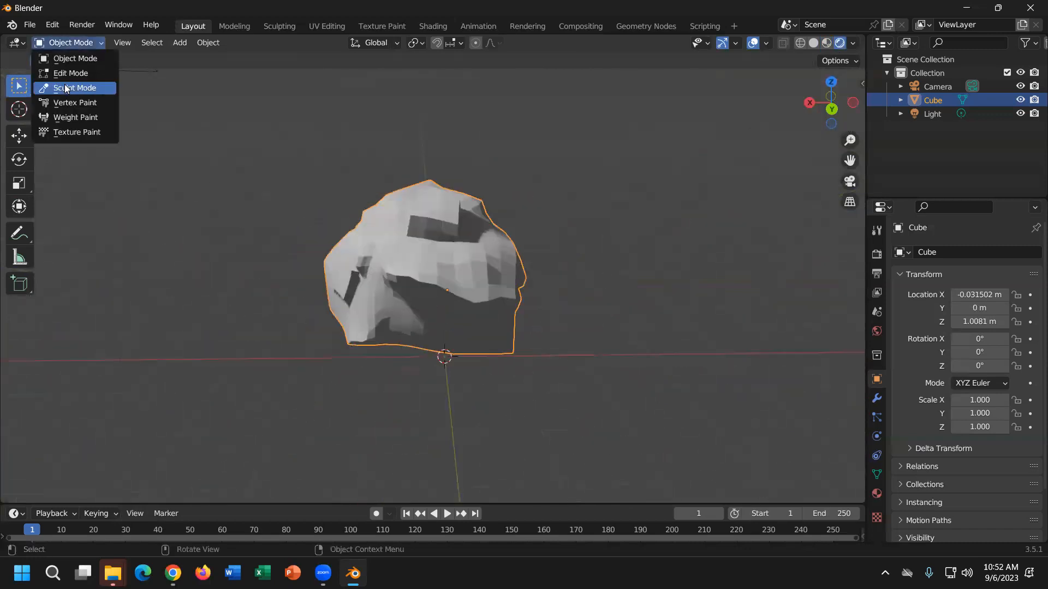
{"action": "left_click", "coordinate": [70, 73]}
{"action": "middle_click_drag", "start_coordinate": [382, 327], "coordinate": [478, 323]}
{"action": "left_click_drag", "start_coordinate": [461, 256], "coordinate": [263, 391]}
{"action": "right_click", "coordinate": [450, 294]}
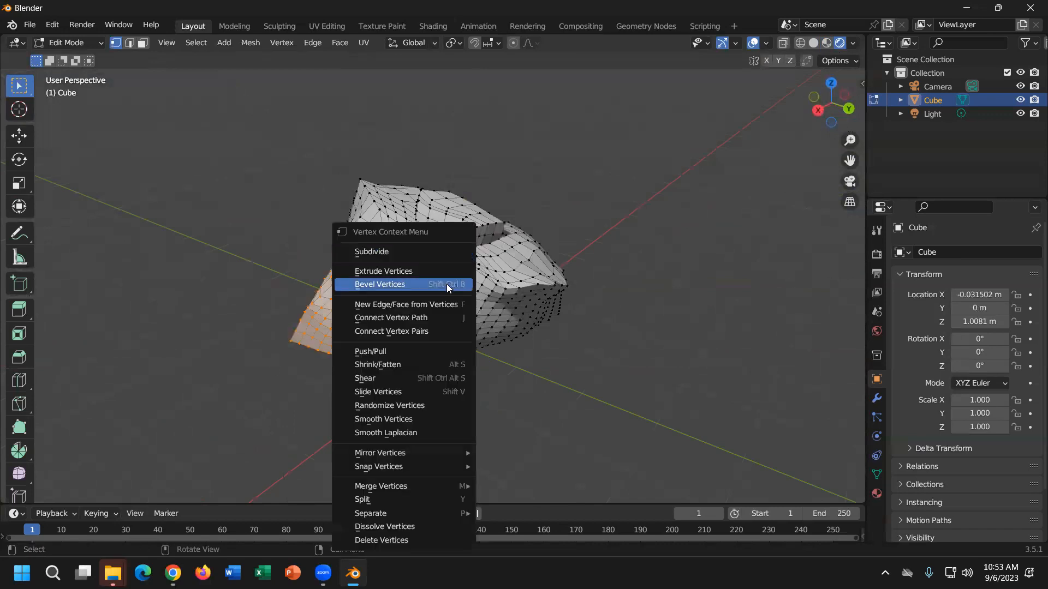
{"action": "left_click", "coordinate": [576, 357]}
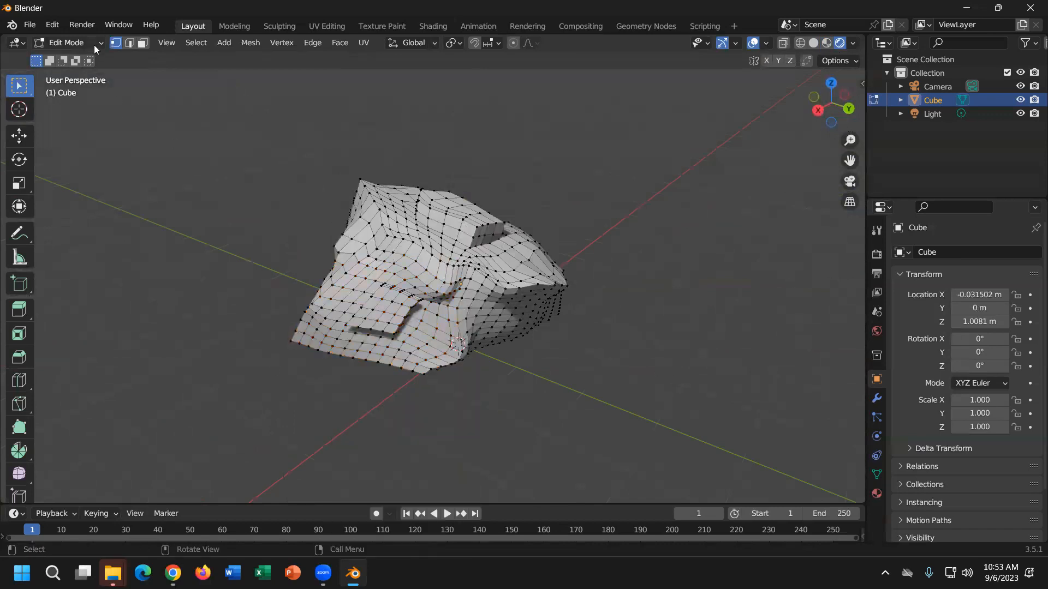
{"action": "left_click", "coordinate": [67, 43]}
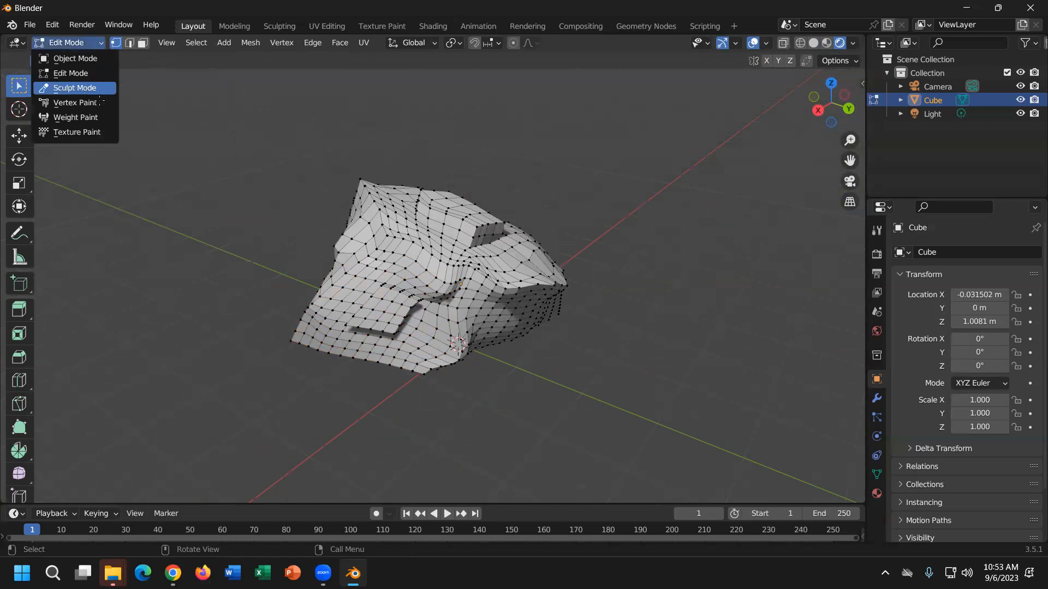
{"action": "left_click", "coordinate": [98, 97]}
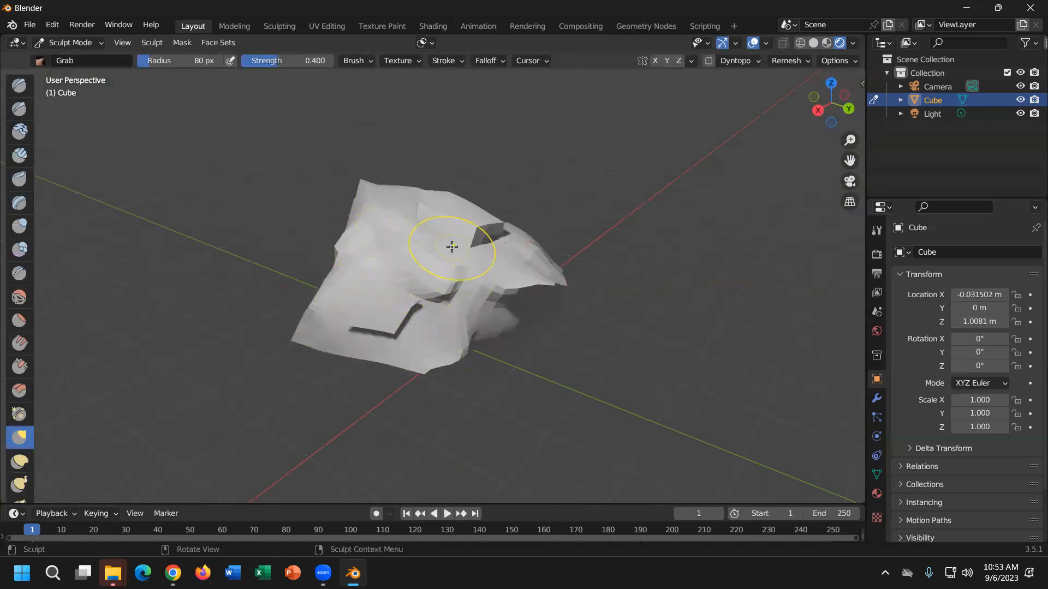
{"action": "left_click", "coordinate": [79, 47]}
{"action": "left_click", "coordinate": [71, 74]}
{"action": "middle_click_drag", "start_coordinate": [441, 261], "coordinate": [373, 214]}
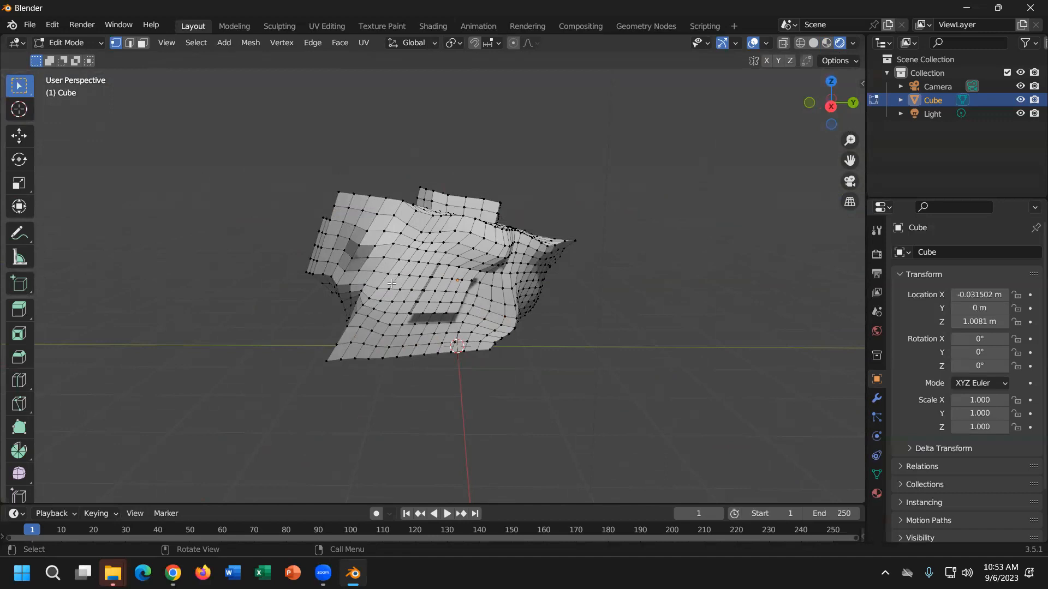
{"action": "left_click", "coordinate": [91, 45]}
{"action": "left_click", "coordinate": [68, 43]}
{"action": "left_click", "coordinate": [86, 44]}
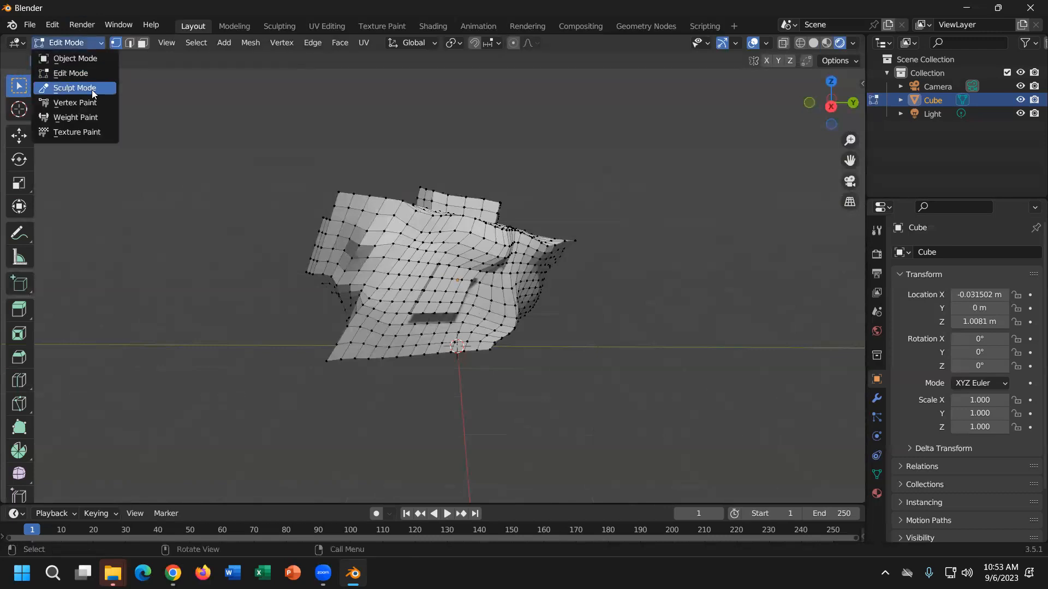
Return to Sculpt Mode and roughen the rock's sides and top from several angles with Grab brush strokes at 80 px radius.
{"action": "left_click", "coordinate": [90, 88]}
{"action": "middle_click_drag", "start_coordinate": [486, 309], "coordinate": [432, 269]}
{"action": "middle_click_drag", "start_coordinate": [492, 313], "coordinate": [520, 285]}
{"action": "left_click_drag", "start_coordinate": [520, 285], "coordinate": [540, 299]}
{"action": "middle_click_drag", "start_coordinate": [577, 324], "coordinate": [677, 285]}
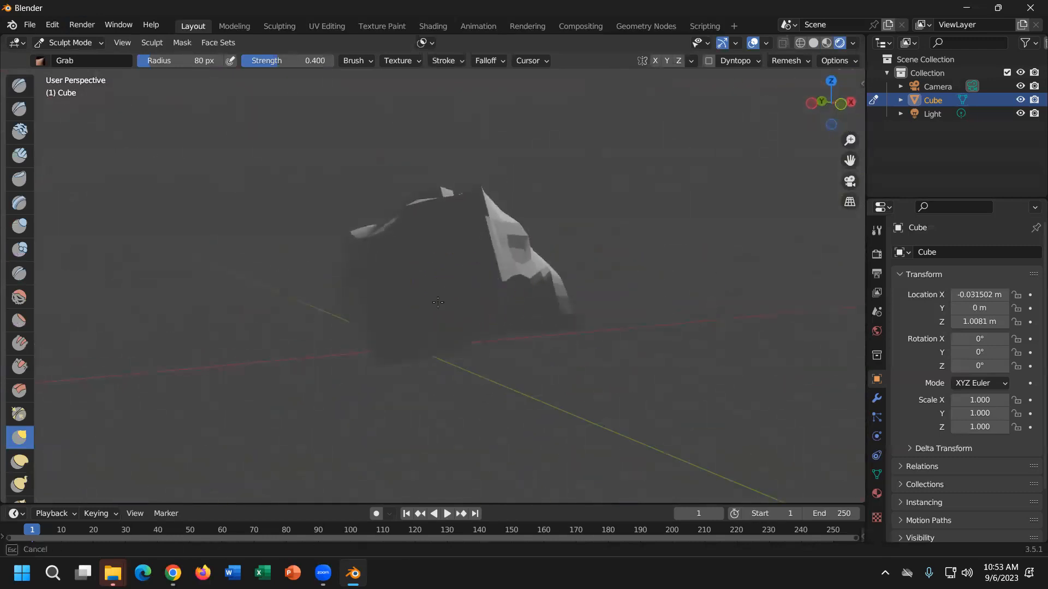
{"action": "middle_click_drag", "start_coordinate": [480, 298], "coordinate": [431, 267]}
{"action": "mouse_move", "coordinate": [431, 267]}
{"action": "left_mouse_down"}
{"action": "mouse_move", "coordinate": [447, 304]}
{"action": "mouse_move", "coordinate": [441, 320]}
{"action": "left_mouse_up"}
{"action": "left_click_drag", "start_coordinate": [385, 299], "coordinate": [365, 332]}
{"action": "middle_click_drag", "start_coordinate": [363, 331], "coordinate": [477, 297]}
{"action": "mouse_move", "coordinate": [475, 296]}
{"action": "left_mouse_down"}
{"action": "mouse_move", "coordinate": [470, 329]}
{"action": "mouse_move", "coordinate": [511, 305]}
{"action": "left_mouse_up"}
{"action": "left_click_drag", "start_coordinate": [463, 276], "coordinate": [446, 268]}
{"action": "middle_click_drag", "start_coordinate": [445, 267], "coordinate": [551, 243]}
{"action": "mouse_move", "coordinate": [421, 215]}
{"action": "left_mouse_down"}
{"action": "mouse_move", "coordinate": [362, 221]}
{"action": "mouse_move", "coordinate": [352, 189]}
{"action": "left_mouse_up"}
{"action": "mouse_move", "coordinate": [444, 273]}
{"action": "middle_mouse_down"}
{"action": "mouse_move", "coordinate": [377, 351]}
{"action": "mouse_move", "coordinate": [338, 360]}
{"action": "mouse_move", "coordinate": [284, 305]}
{"action": "middle_mouse_up"}
Subdivide the entire rock mesh once in Edit Mode and clear the selection.
{"action": "left_click", "coordinate": [70, 43]}
{"action": "left_click", "coordinate": [74, 73]}
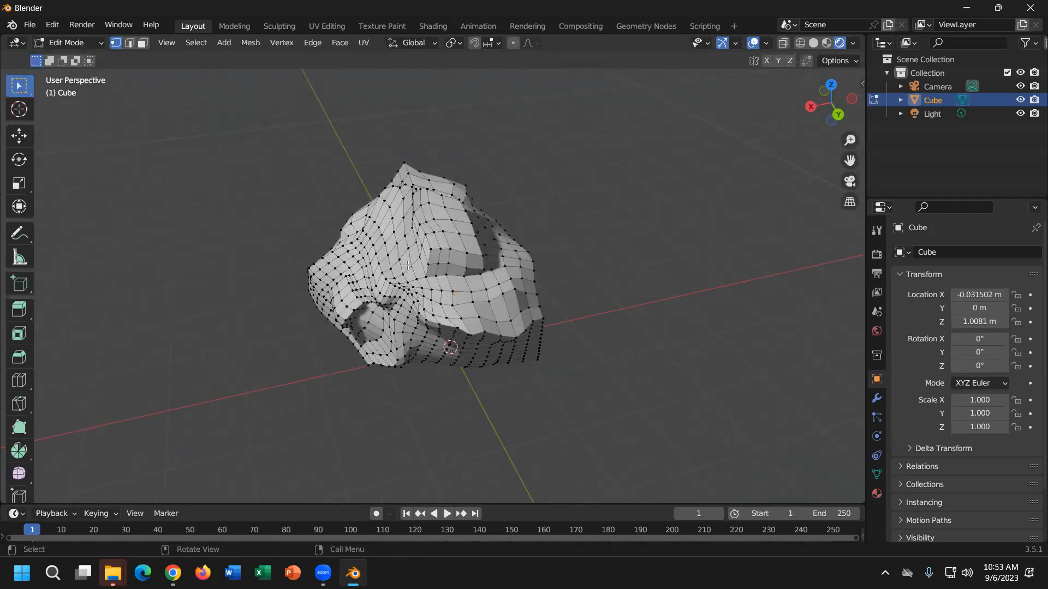
{"action": "key", "text": "a"}
{"action": "right_click", "coordinate": [445, 259]}
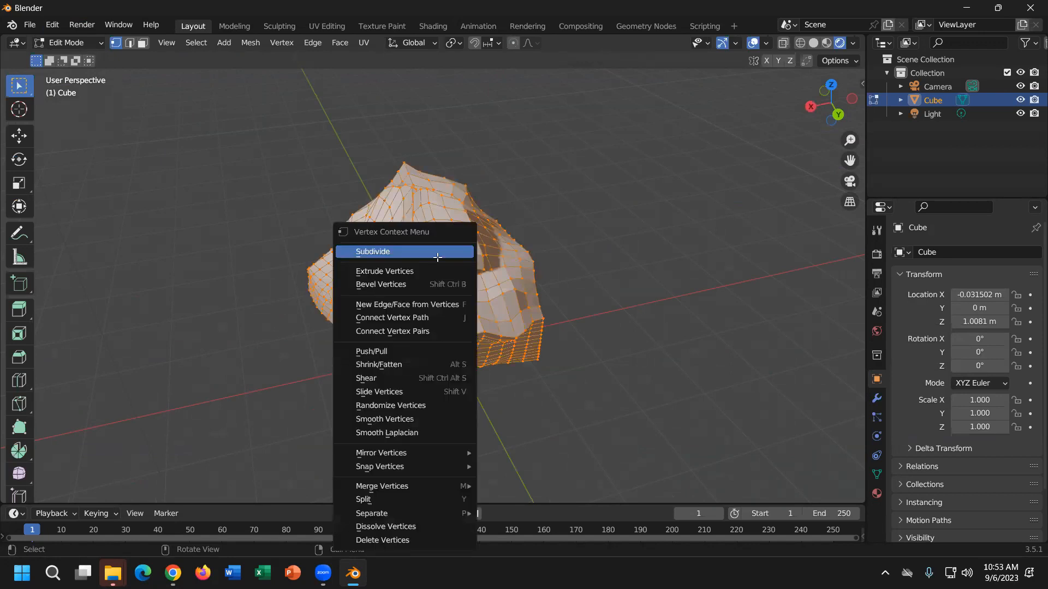
{"action": "left_click", "coordinate": [438, 254]}
{"action": "left_click", "coordinate": [488, 388]}
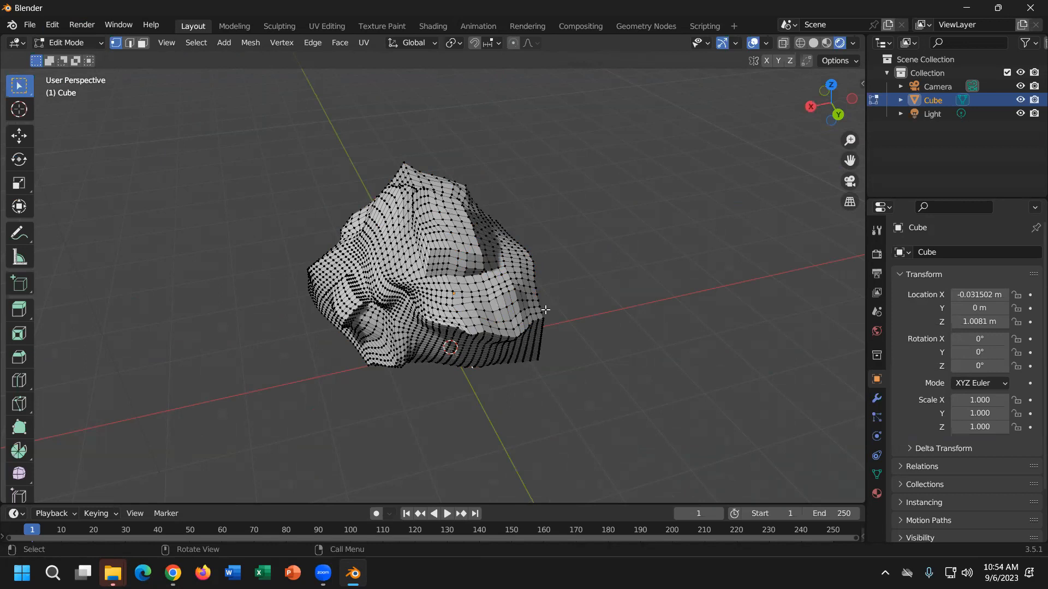
Return to Object Mode and apply Shade Smooth to the rock.
{"action": "middle_click_drag", "start_coordinate": [615, 327], "coordinate": [268, 147]}
{"action": "scroll", "coordinate": [463, 319], "scroll_direction": "up", "scroll_amount": 2}
{"action": "scroll", "coordinate": [537, 242], "scroll_direction": "down", "scroll_amount": 5}
{"action": "left_click", "coordinate": [66, 42]}
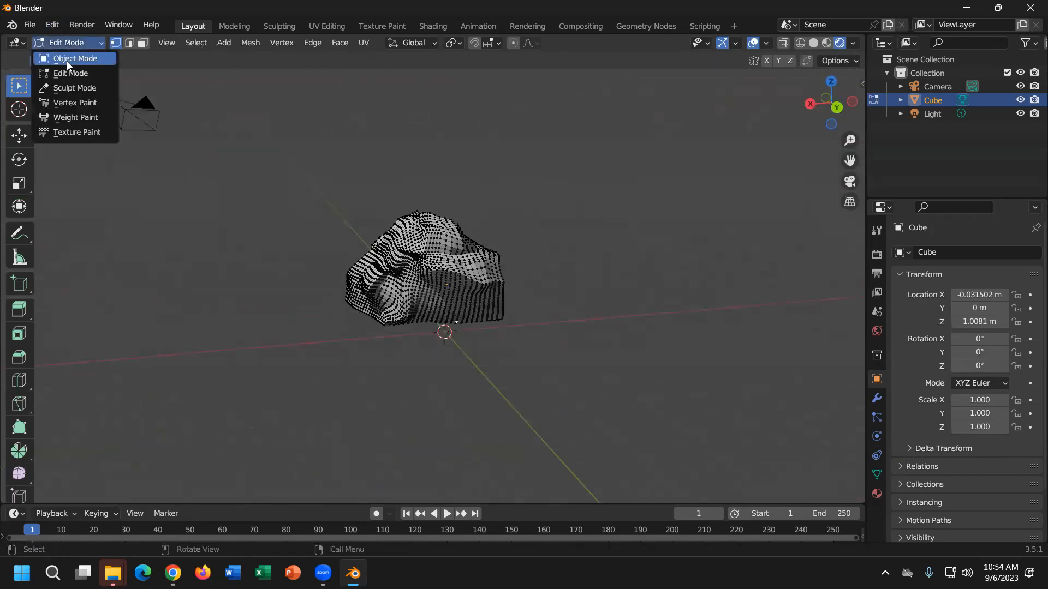
{"action": "left_click", "coordinate": [67, 59]}
{"action": "middle_click_drag", "start_coordinate": [522, 271], "coordinate": [561, 303]}
{"action": "right_click", "coordinate": [442, 246]}
{"action": "right_click", "coordinate": [441, 247]}
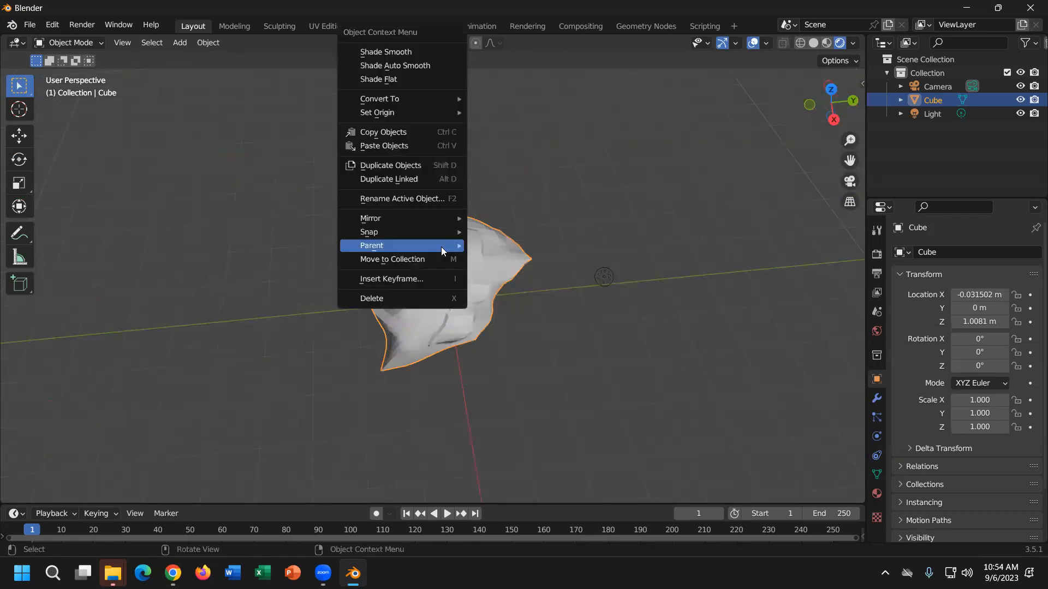
{"action": "left_click", "coordinate": [402, 53]}
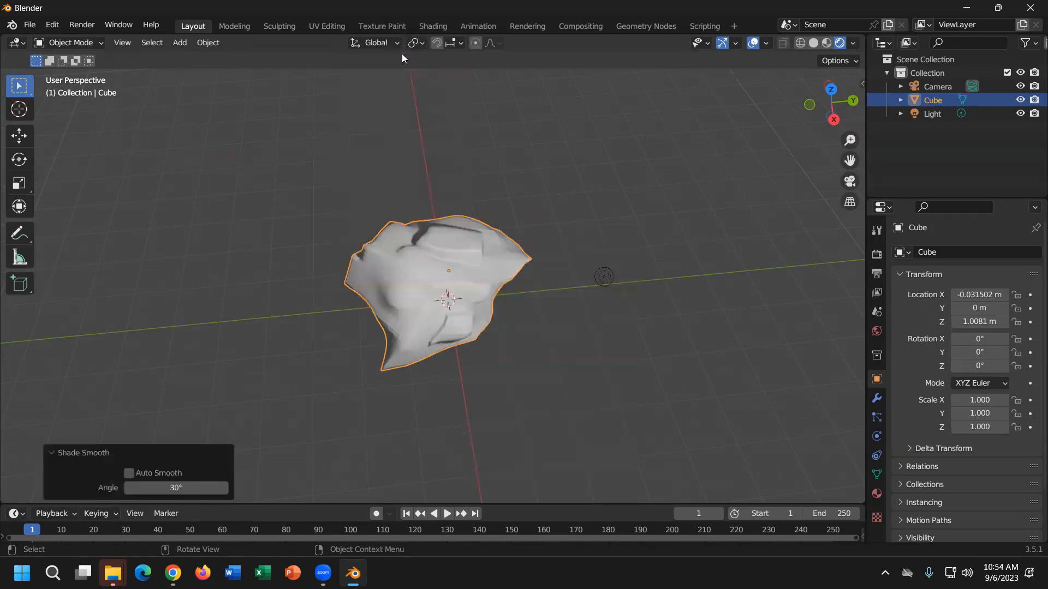
{"action": "middle_click_drag", "start_coordinate": [426, 256], "coordinate": [526, 277]}
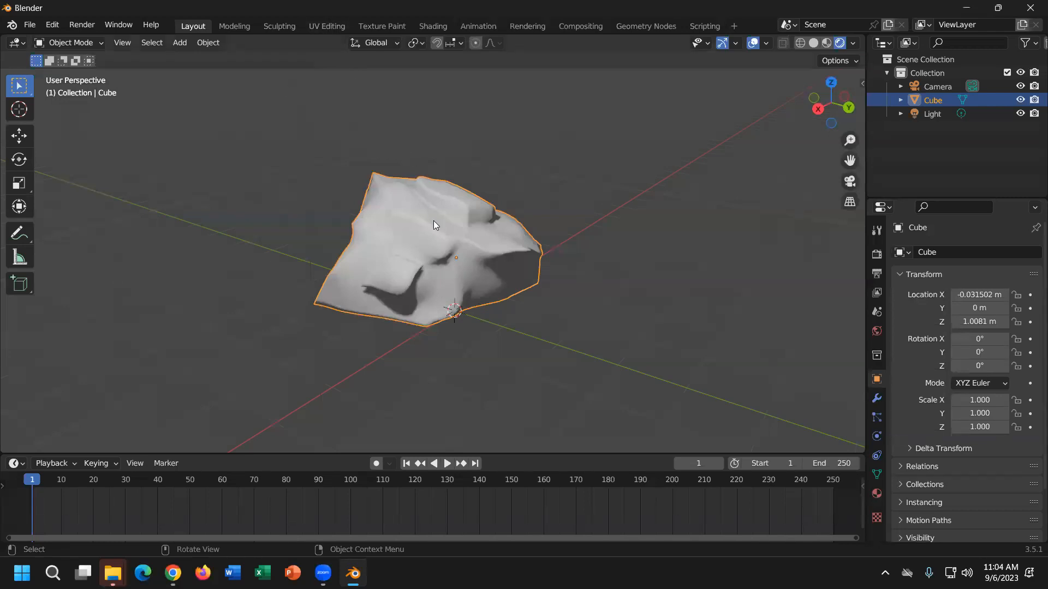
Unwrap the whole rock mesh in the UV Editing workspace using Smart UV Project with a 66° angle limit and zero island margin.
{"action": "left_click", "coordinate": [326, 24]}
{"action": "middle_click_drag", "start_coordinate": [633, 305], "coordinate": [669, 293]}
{"action": "key", "text": "a"}
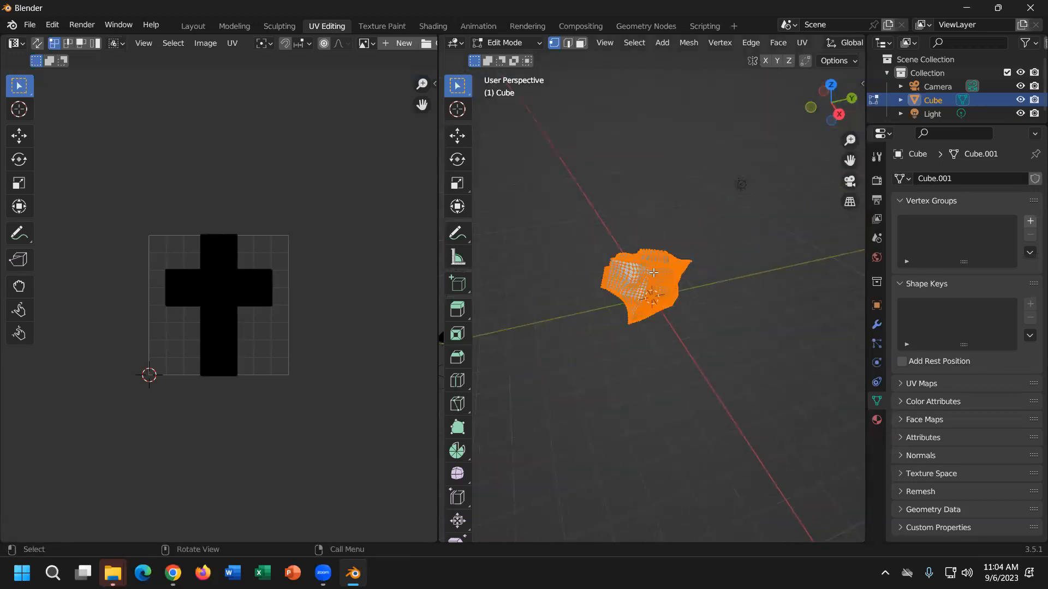
{"action": "mouse_move", "coordinate": [701, 310]}
{"action": "middle_mouse_down"}
{"action": "mouse_move", "coordinate": [725, 342]}
{"action": "mouse_move", "coordinate": [650, 290]}
{"action": "mouse_move", "coordinate": [644, 299]}
{"action": "mouse_move", "coordinate": [709, 332]}
{"action": "mouse_move", "coordinate": [699, 325]}
{"action": "middle_mouse_up"}
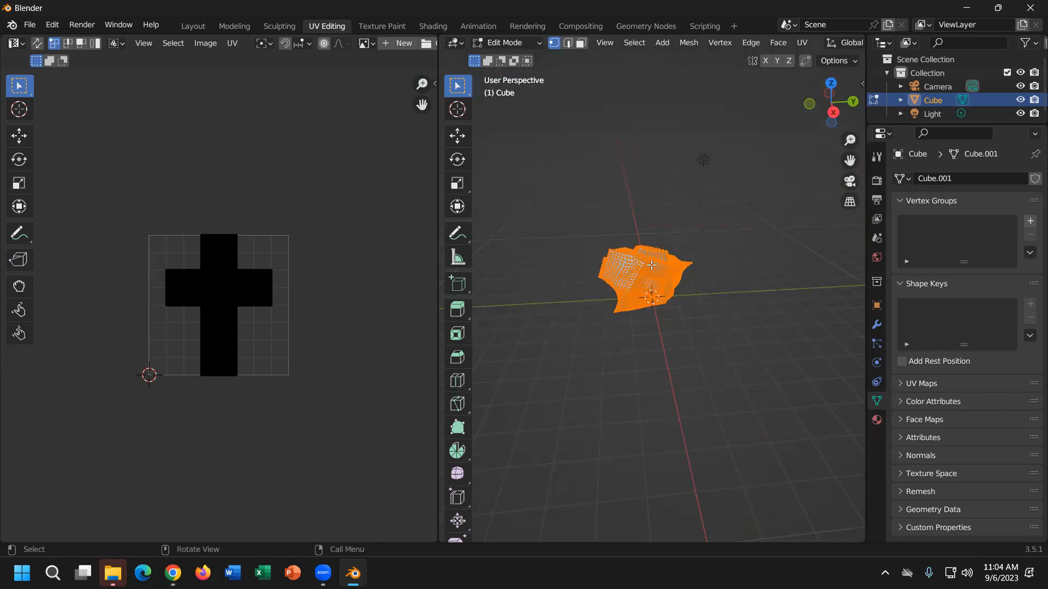
{"action": "key", "text": "u"}
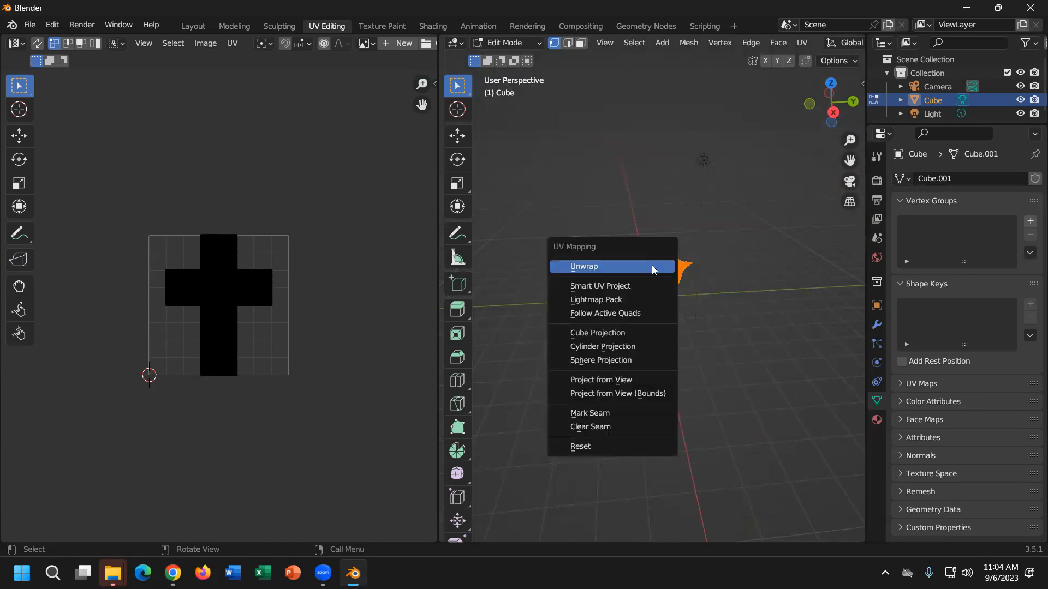
{"action": "left_click", "coordinate": [623, 284]}
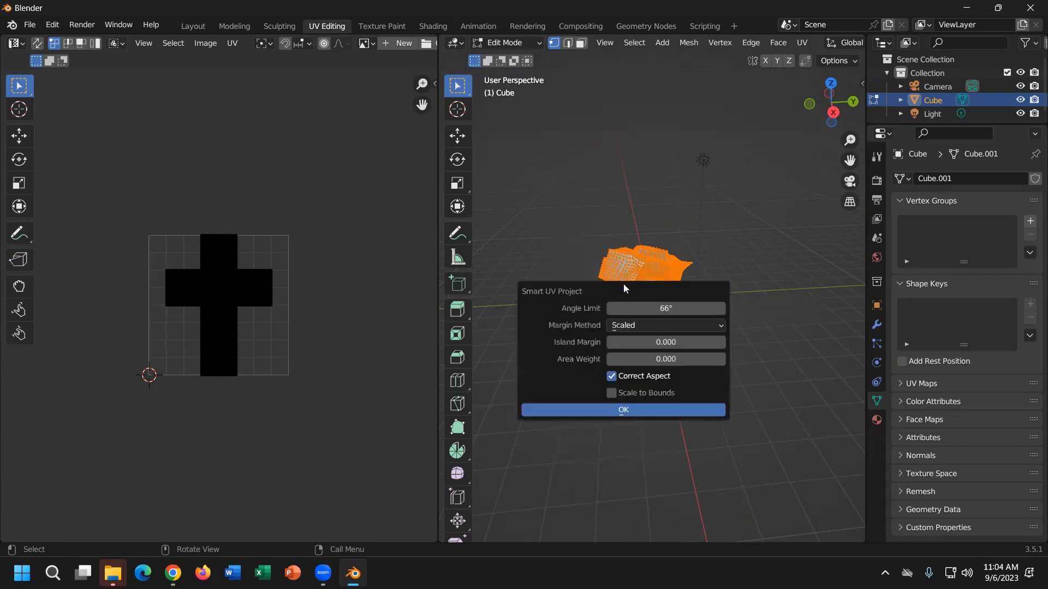
{"action": "left_click", "coordinate": [675, 413]}
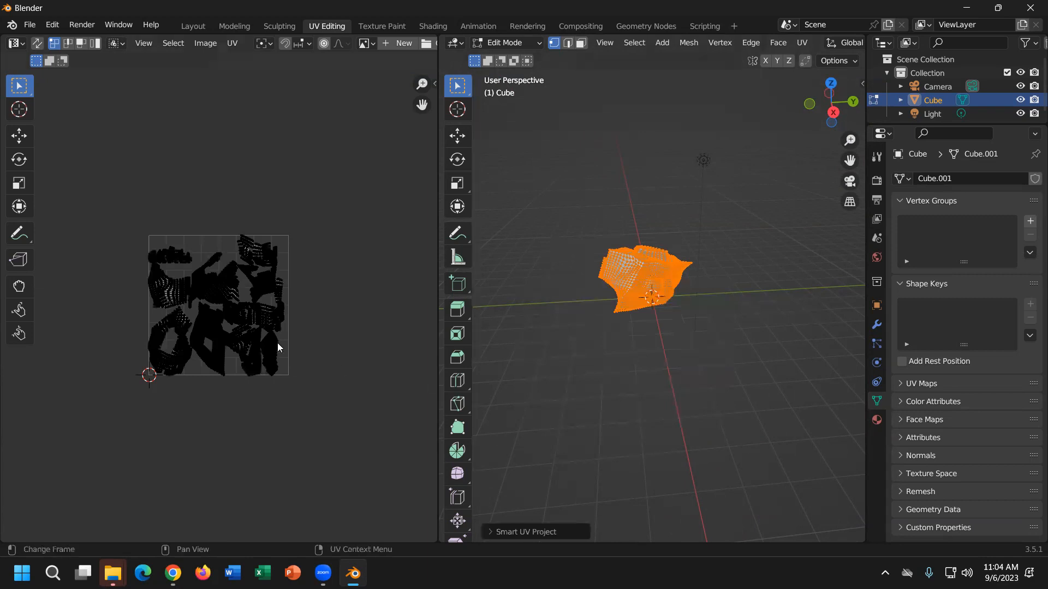
{"action": "scroll", "coordinate": [258, 347], "scroll_direction": "up", "scroll_amount": 3}
{"action": "scroll", "coordinate": [259, 351], "scroll_direction": "up", "scroll_amount": 1}
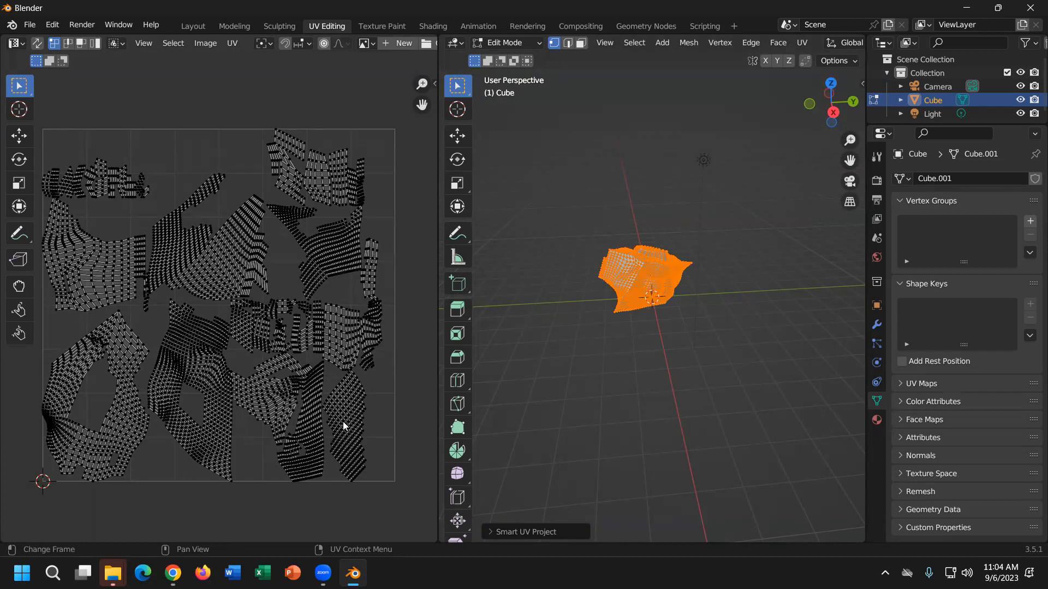
Restore the maximized window to a smaller size from the Layout workspace and reopen the UV Editing workspace.
{"action": "left_click", "coordinate": [204, 25]}
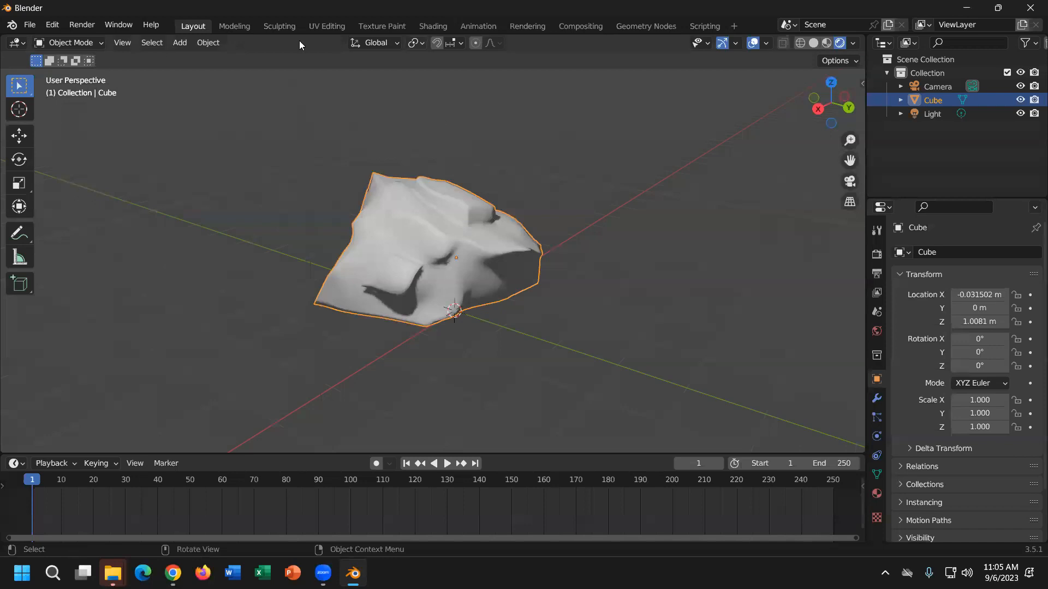
{"action": "double_click", "coordinate": [201, 14]}
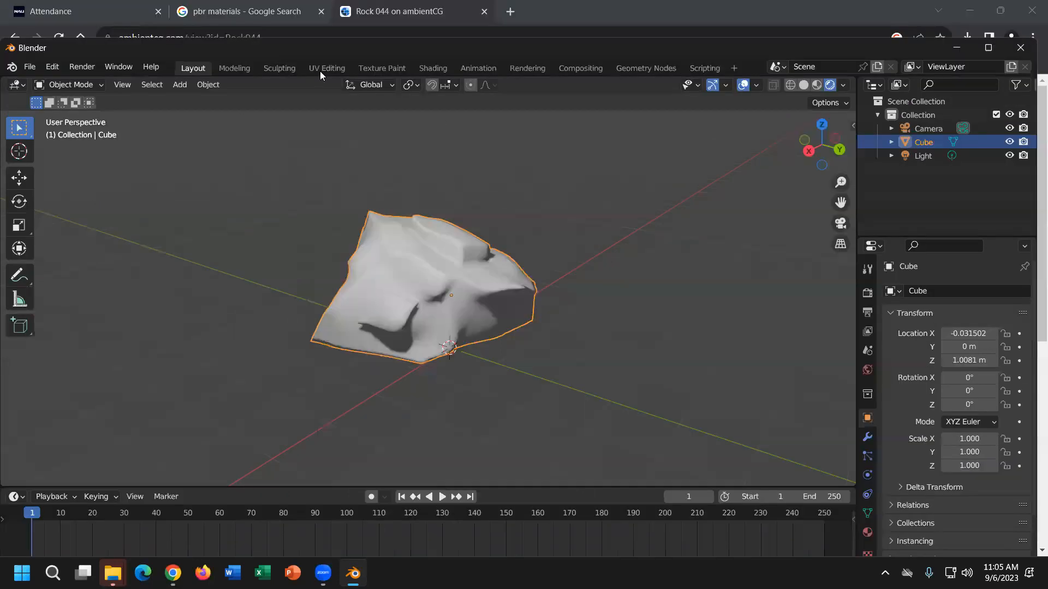
{"action": "left_click", "coordinate": [323, 68]}
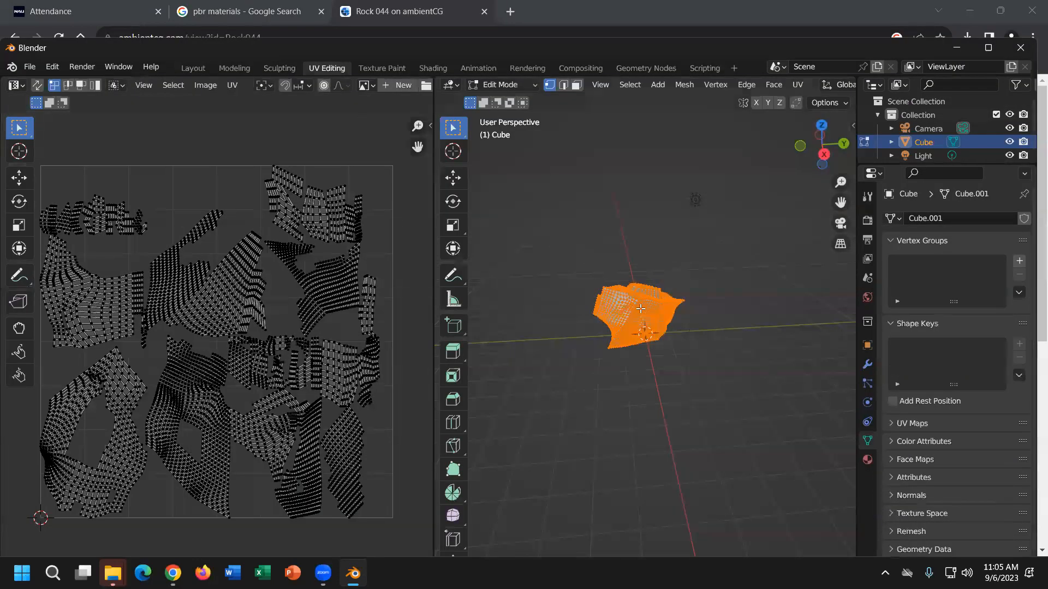
Unwrap the selected rock mesh again using Smart UV Project with a 66° angle limit, scaled margin method and zero island margin.
{"action": "key", "text": "u"}
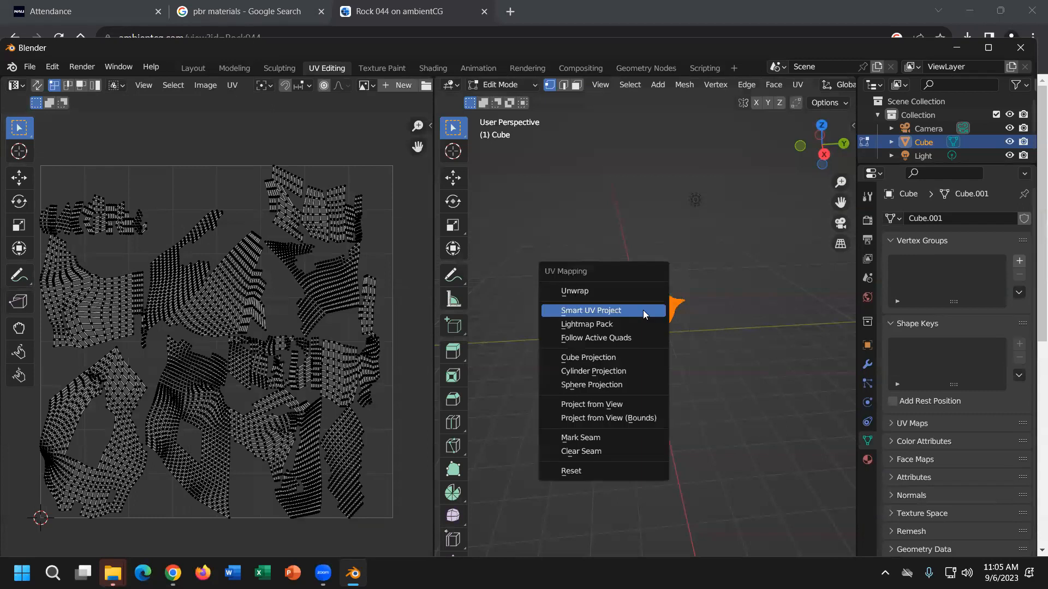
{"action": "left_click", "coordinate": [614, 313]}
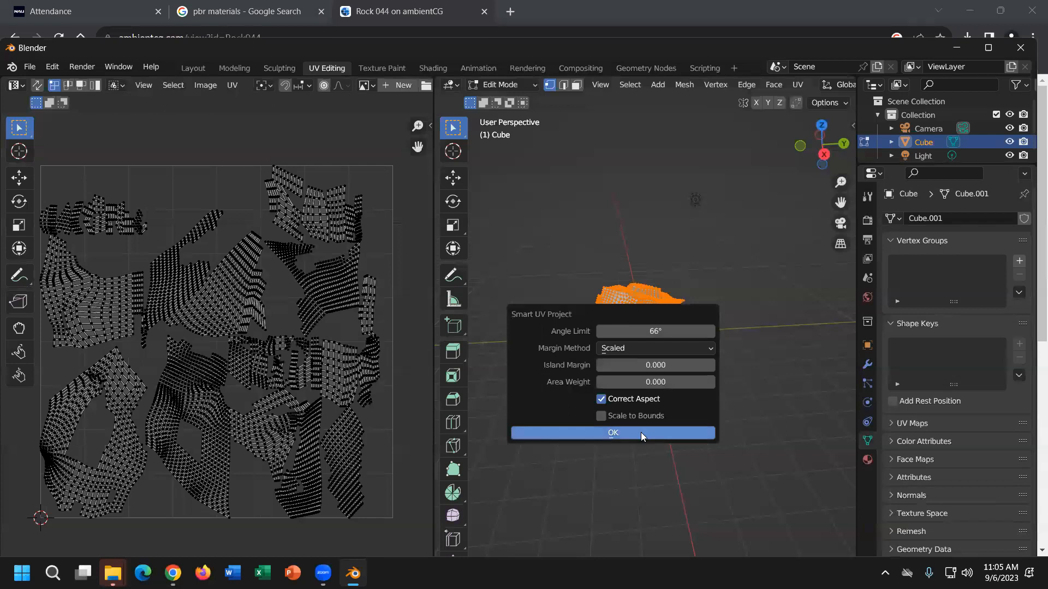
{"action": "left_click", "coordinate": [641, 432]}
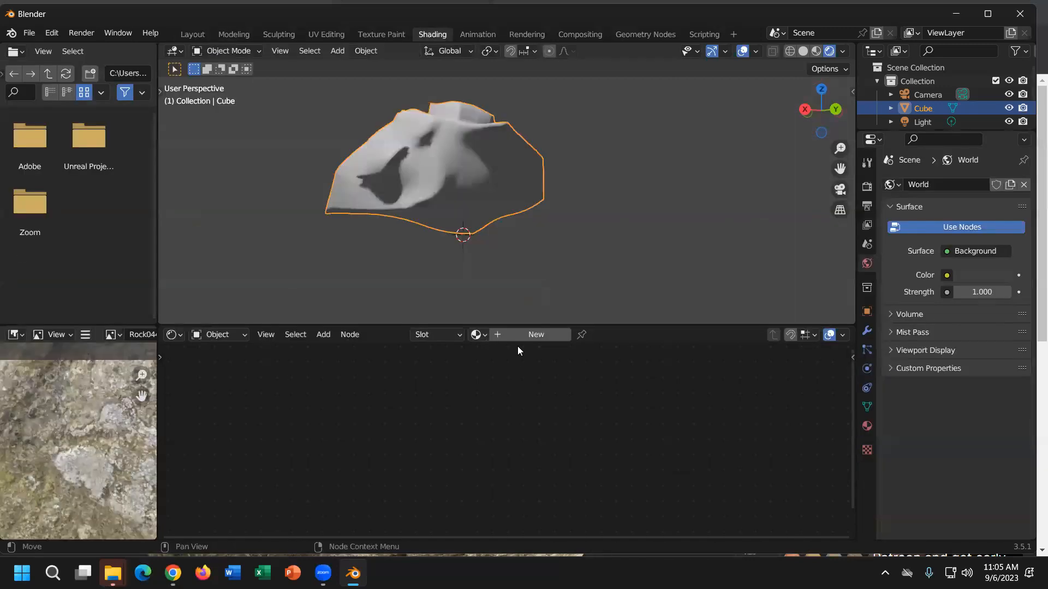
Create a new material for the rock and load the six Rock044_8K-JPG texture maps through Principled Texture Setup on its shader node.
{"action": "left_click", "coordinate": [532, 335]}
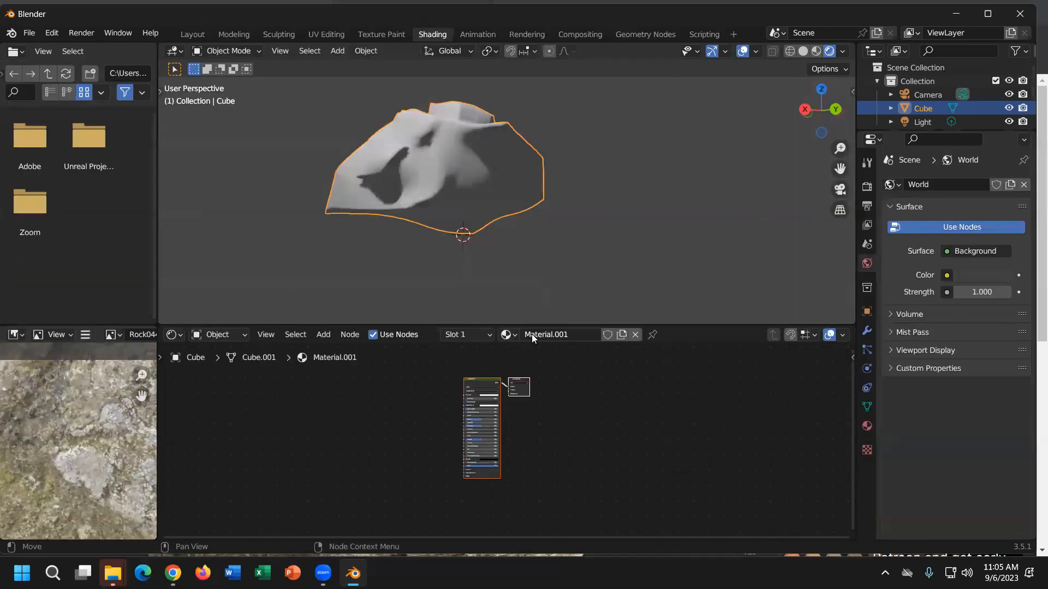
{"action": "left_click", "coordinate": [480, 384]}
{"action": "key", "text": "ctrl+shift+t"}
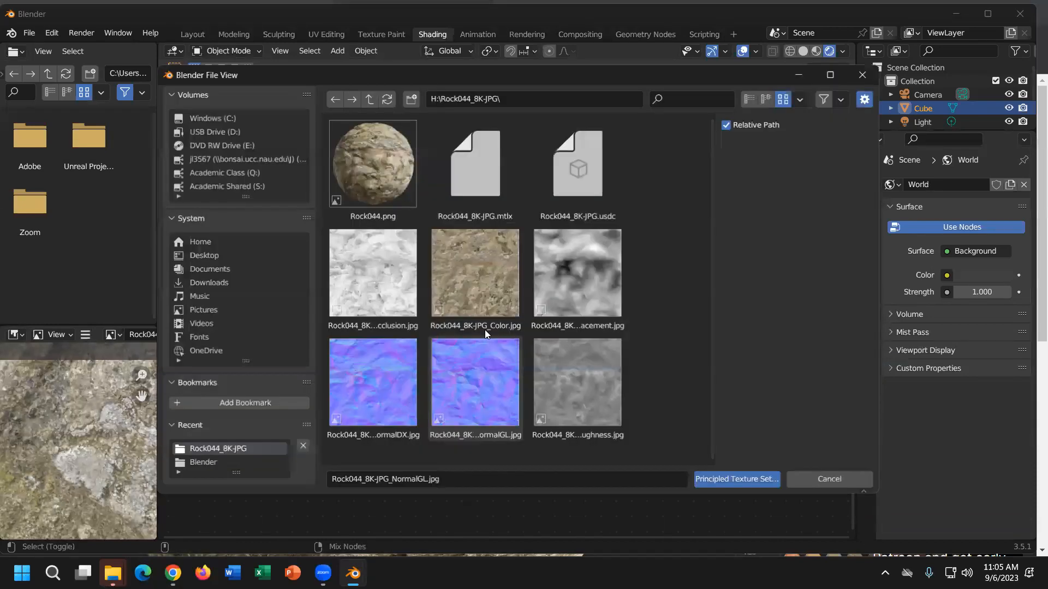
{"action": "left_click", "coordinate": [402, 284]}
{"action": "left_click", "coordinate": [469, 283], "text": "shift"}
{"action": "left_click", "coordinate": [555, 283], "text": "shift"}
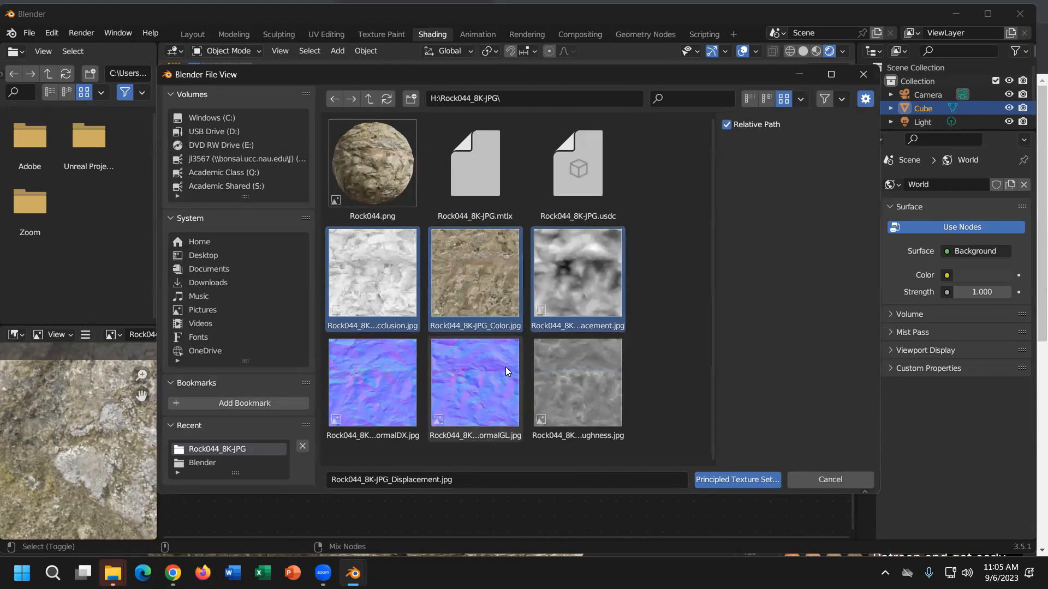
{"action": "left_click", "coordinate": [506, 367], "text": "shift"}
{"action": "left_click", "coordinate": [585, 388], "text": "shift"}
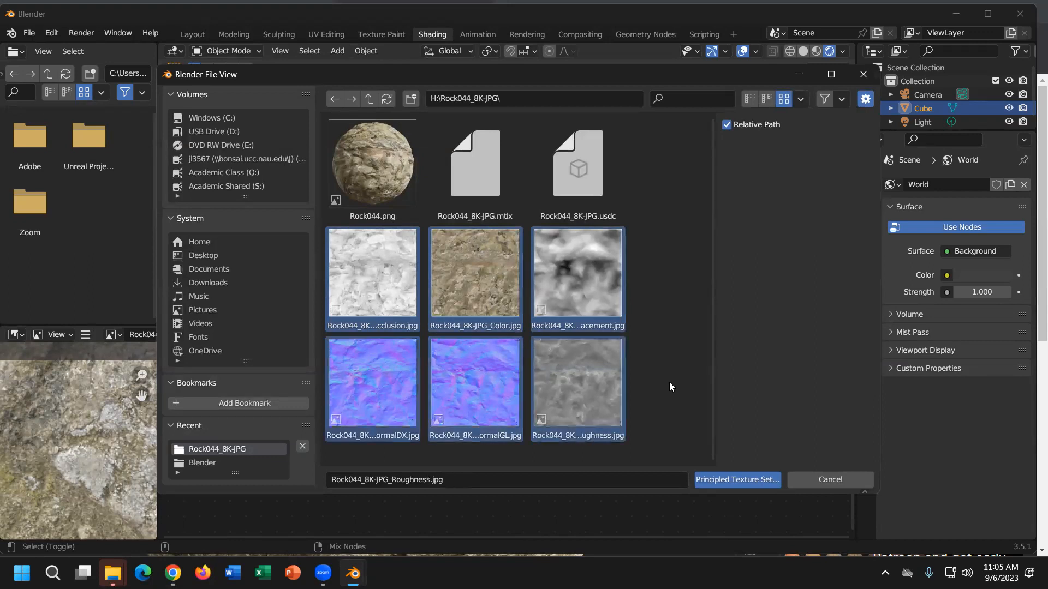
{"action": "left_click", "coordinate": [726, 480]}
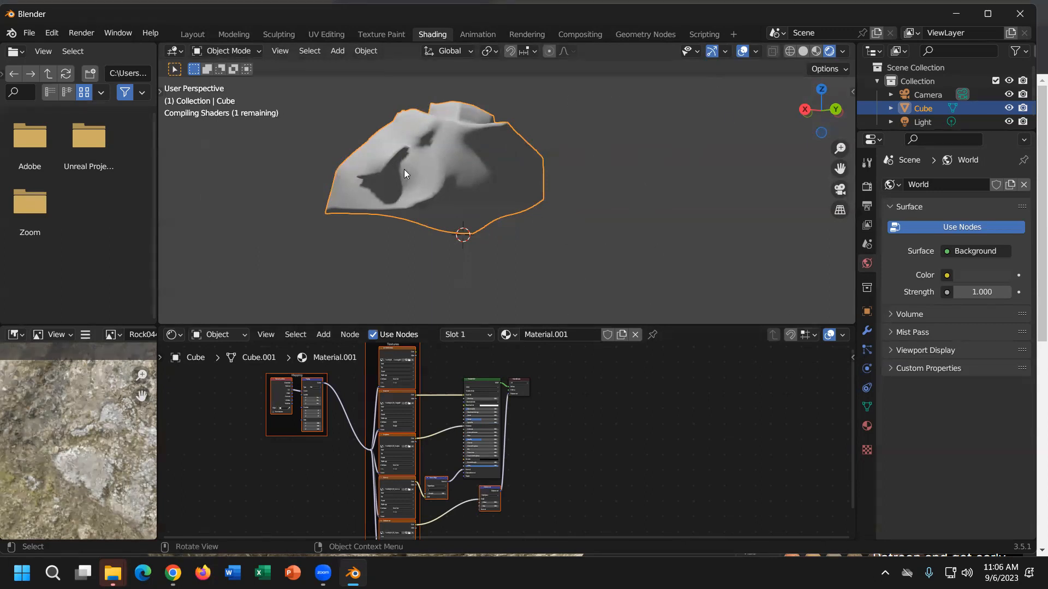
Examine the rock texture up close and from several sides for detail, seams and stretching.
{"action": "middle_click_drag", "start_coordinate": [498, 154], "coordinate": [391, 163]}
{"action": "middle_click_drag", "start_coordinate": [420, 207], "coordinate": [432, 304], "text": "shift"}
{"action": "scroll", "coordinate": [455, 269], "scroll_direction": "up", "scroll_amount": 3}
{"action": "middle_click_drag", "start_coordinate": [465, 255], "coordinate": [548, 149]}
{"action": "scroll", "coordinate": [448, 240], "scroll_direction": "up", "scroll_amount": 2}
{"action": "scroll", "coordinate": [545, 161], "scroll_direction": "up", "scroll_amount": 4}
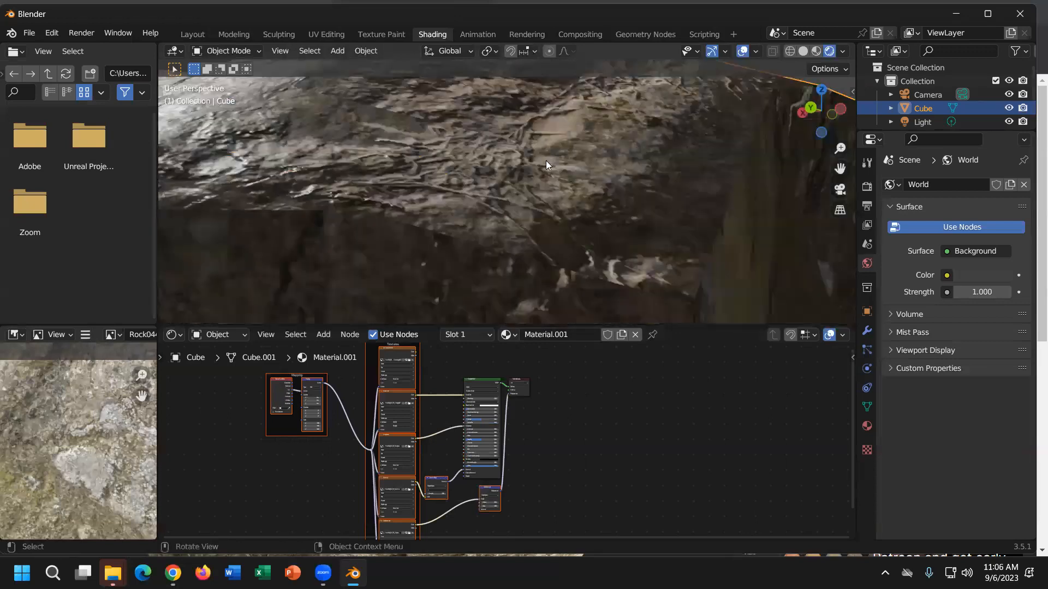
{"action": "scroll", "coordinate": [545, 165], "scroll_direction": "down", "scroll_amount": 5}
{"action": "middle_click_drag", "start_coordinate": [541, 195], "coordinate": [369, 233]}
{"action": "scroll", "coordinate": [369, 234], "scroll_direction": "down", "scroll_amount": 3}
{"action": "middle_click_drag", "start_coordinate": [483, 263], "coordinate": [693, 200]}
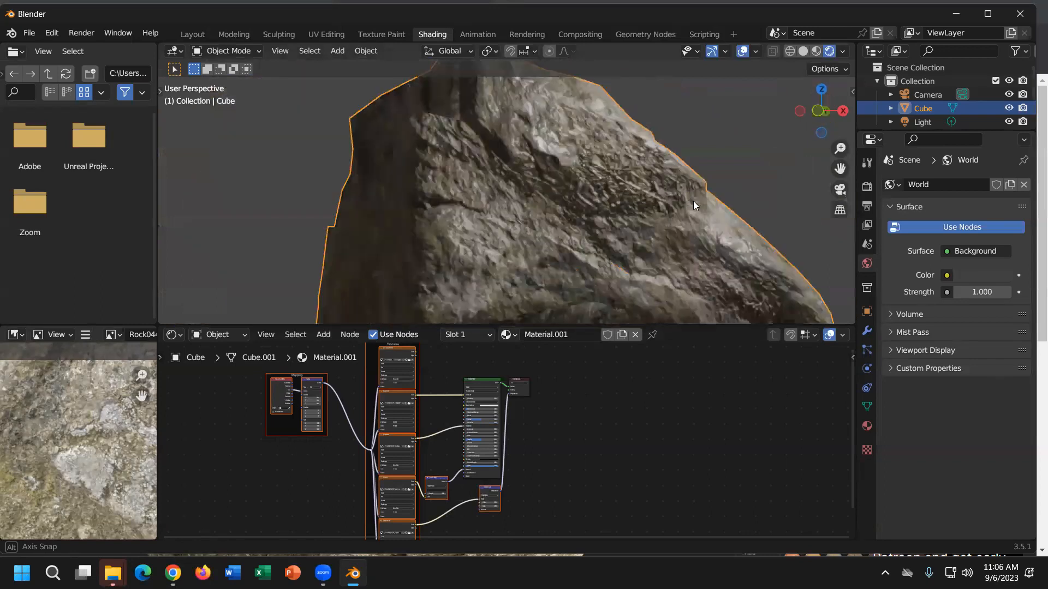
{"action": "scroll", "coordinate": [689, 204], "scroll_direction": "down", "scroll_amount": 4}
{"action": "middle_click_drag", "start_coordinate": [637, 230], "coordinate": [460, 214]}
{"action": "middle_click_drag", "start_coordinate": [553, 219], "coordinate": [651, 234]}
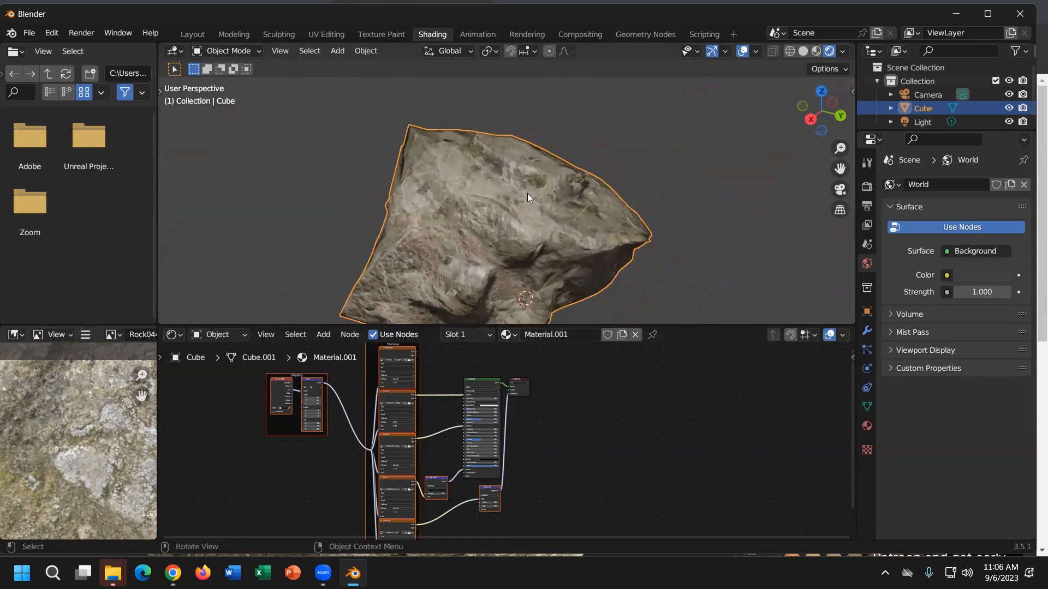
{"action": "middle_click_drag", "start_coordinate": [575, 223], "coordinate": [405, 188]}
In the Layout workspace, move the textured rock about 5.41 m along X and -0.44 m along Z from the back view, leaving it selected.
{"action": "left_click", "coordinate": [193, 35]}
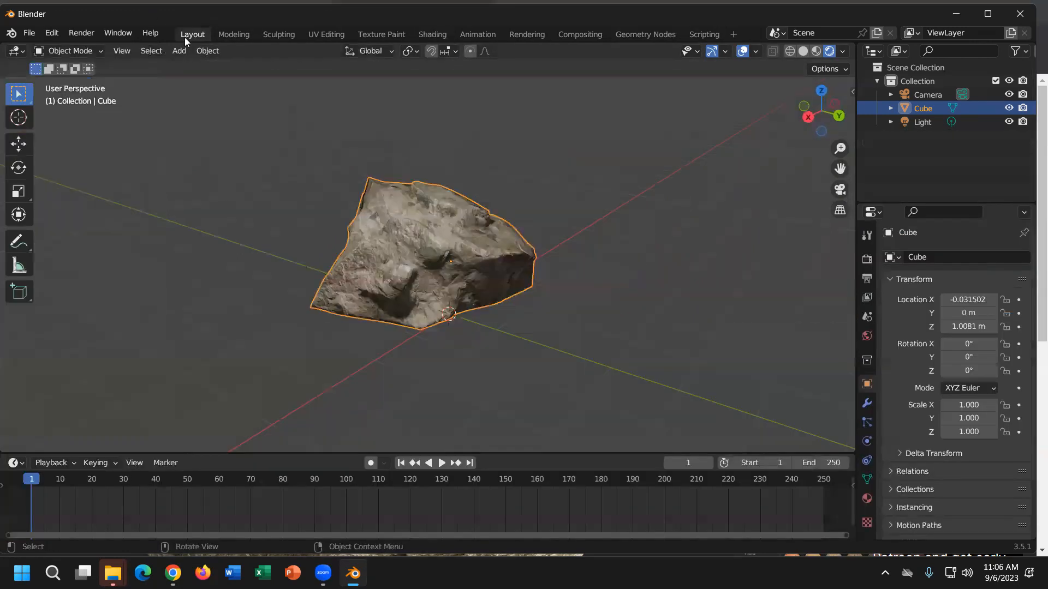
{"action": "scroll", "coordinate": [543, 270], "scroll_direction": "down", "scroll_amount": 2}
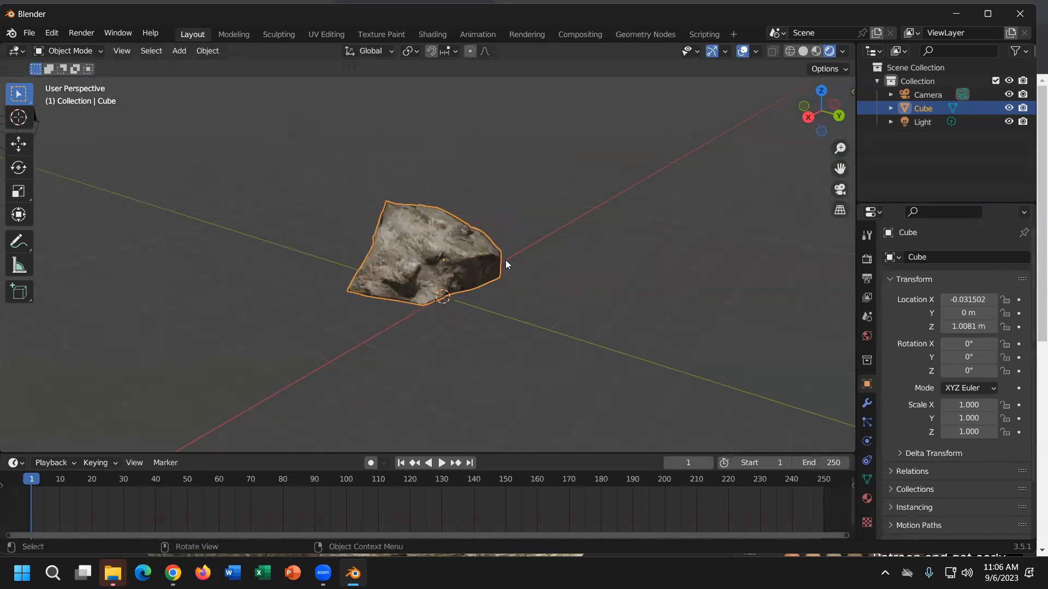
{"action": "key", "text": "g"}
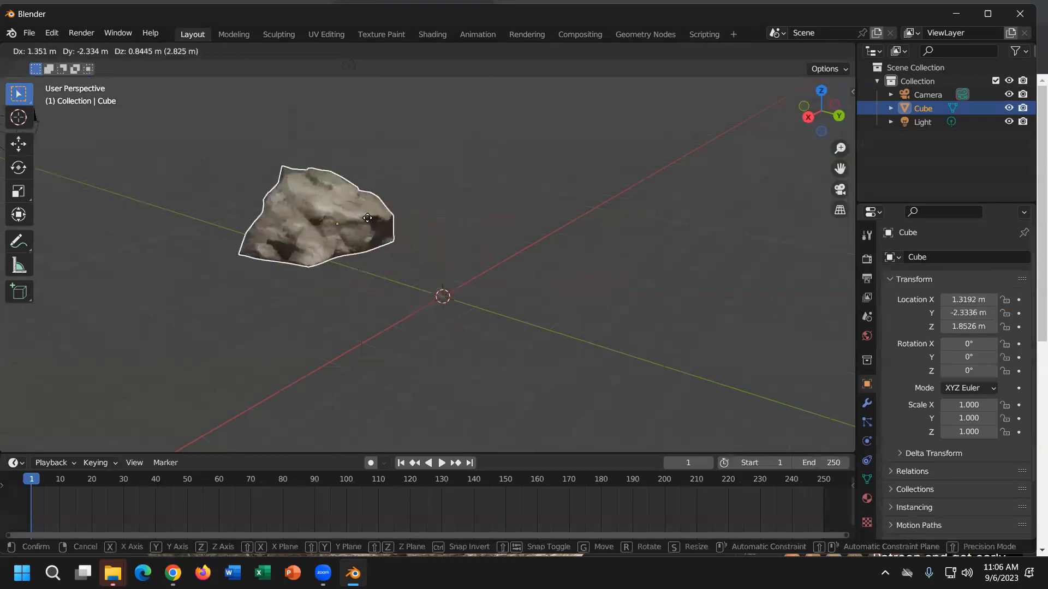
{"action": "key", "text": "Escape"}
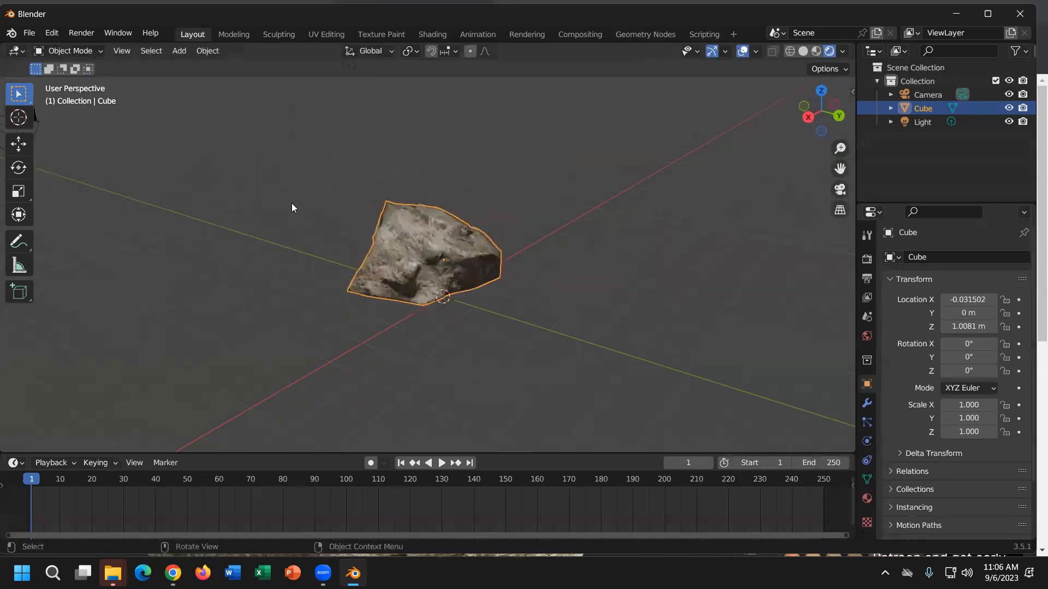
{"action": "left_click", "coordinate": [838, 117]}
{"action": "key", "text": "g"}
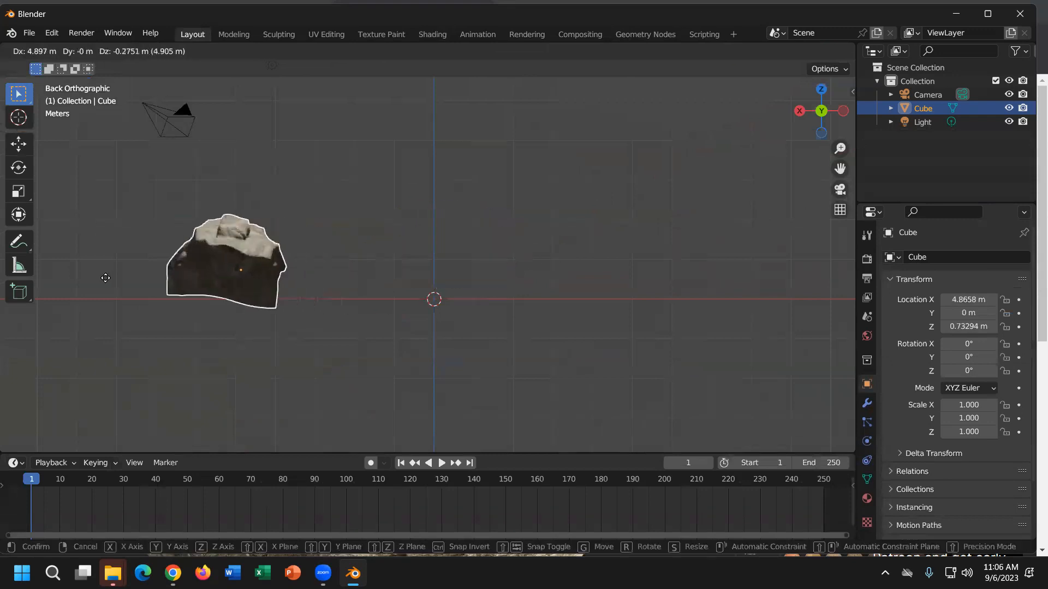
{"action": "left_click", "coordinate": [137, 289]}
{"action": "middle_click_drag", "start_coordinate": [140, 294], "coordinate": [402, 339]}
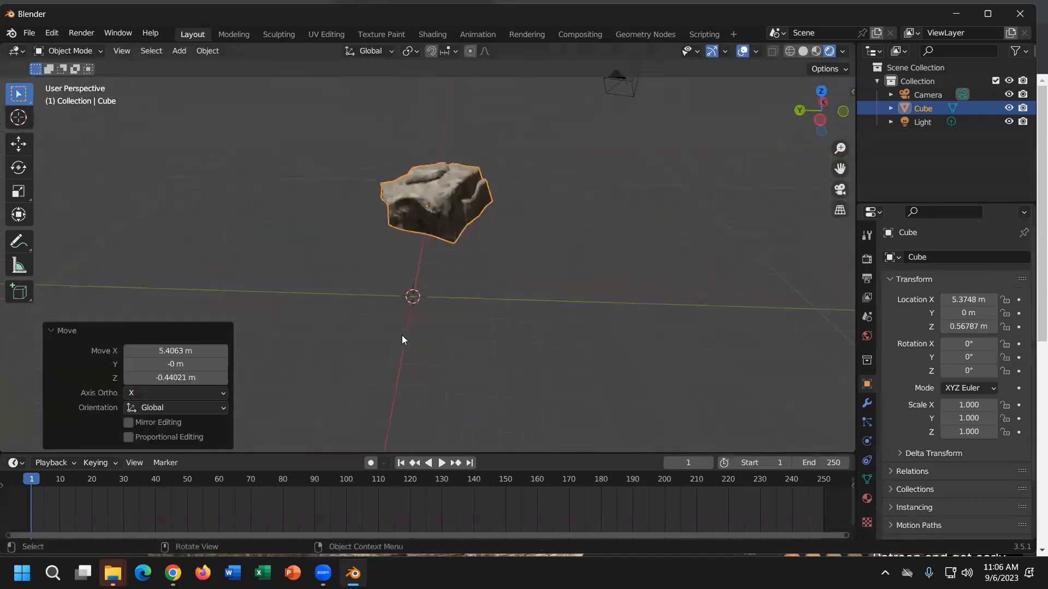
{"action": "left_click", "coordinate": [445, 331]}
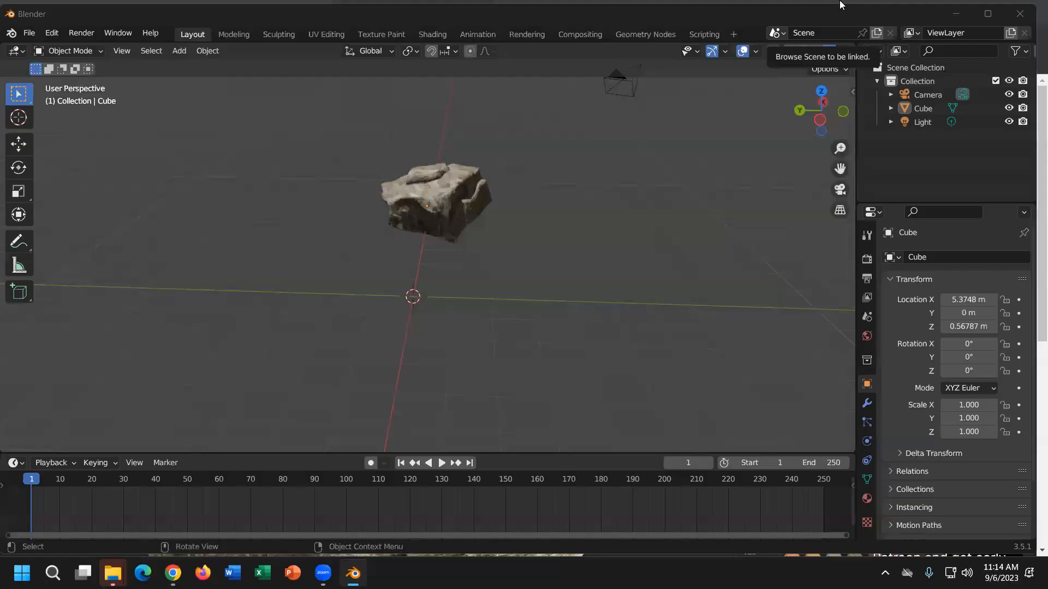
{"action": "middle_click_drag", "start_coordinate": [594, 281], "coordinate": [369, 244]}
{"action": "left_click", "coordinate": [312, 226]}
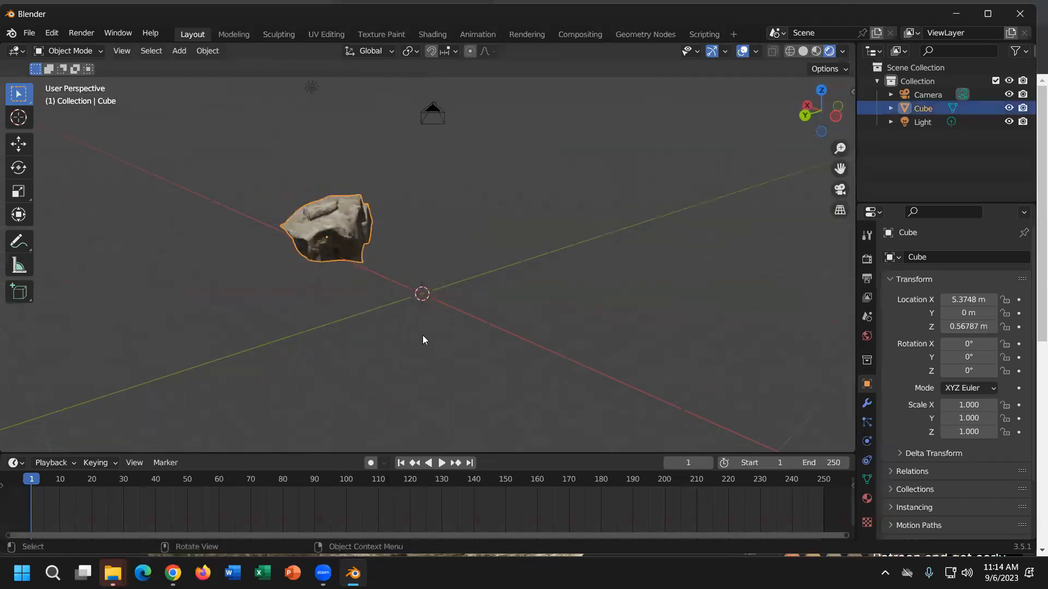
Search the add-ons in Preferences for "extra" and enable Add Mesh: Extra Objects.
{"action": "left_click", "coordinate": [52, 32]}
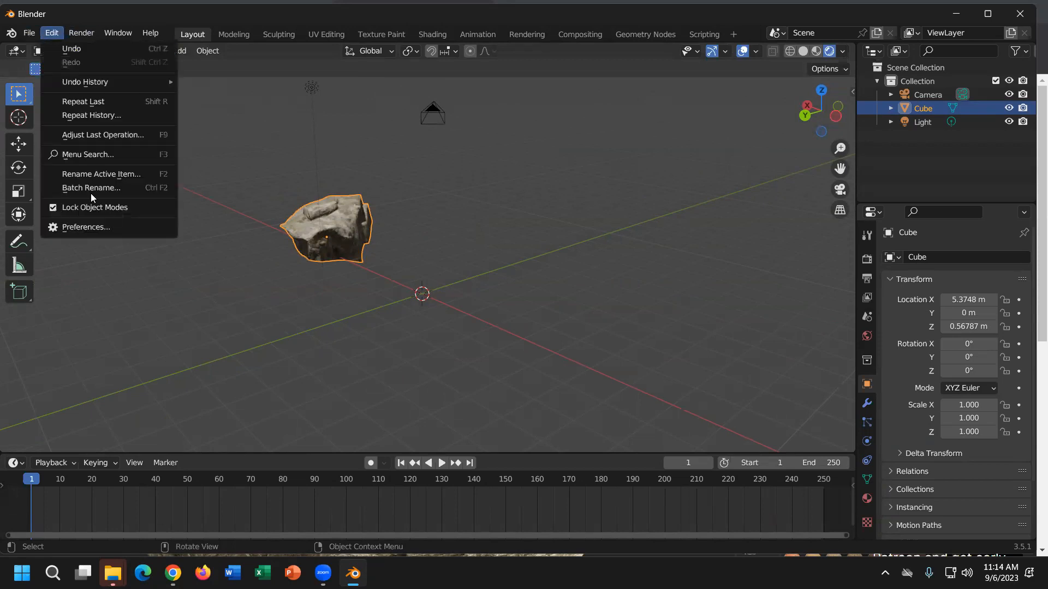
{"action": "left_click", "coordinate": [95, 227]}
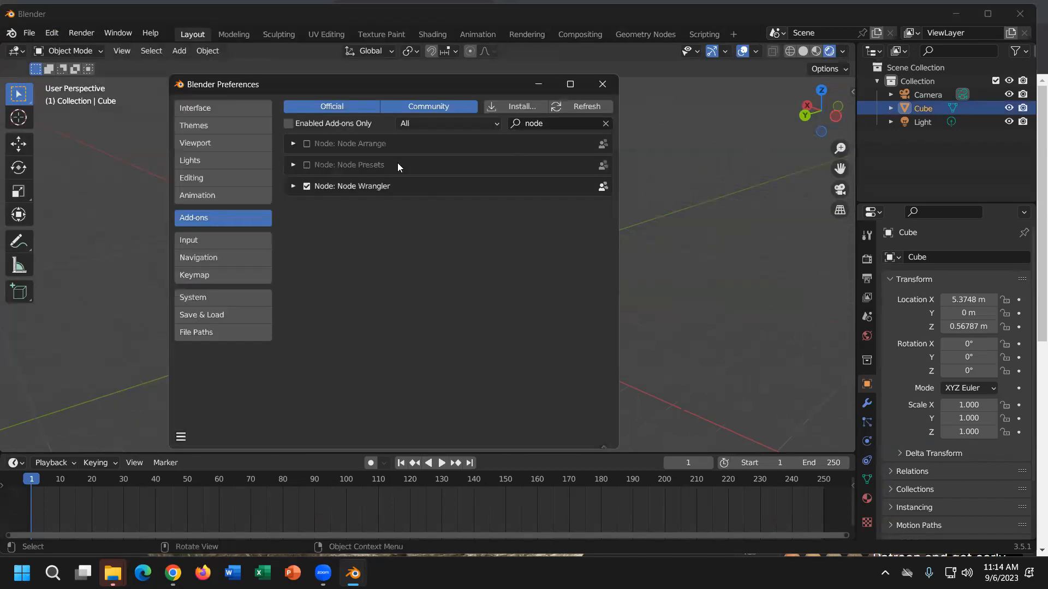
{"action": "left_click", "coordinate": [605, 124]}
{"action": "left_click", "coordinate": [544, 121]}
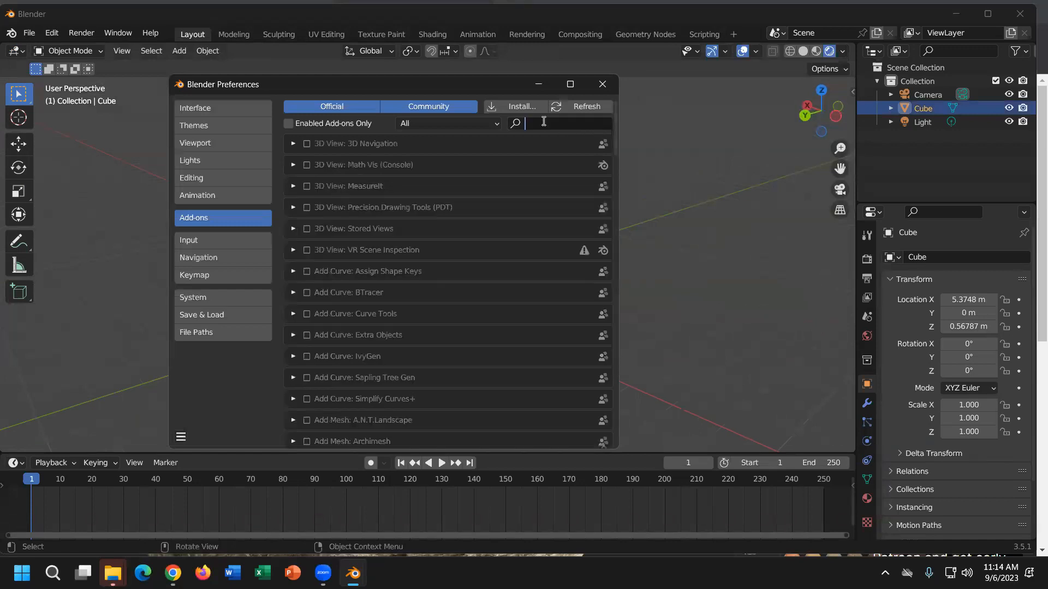
{"action": "type", "text": "ax"}
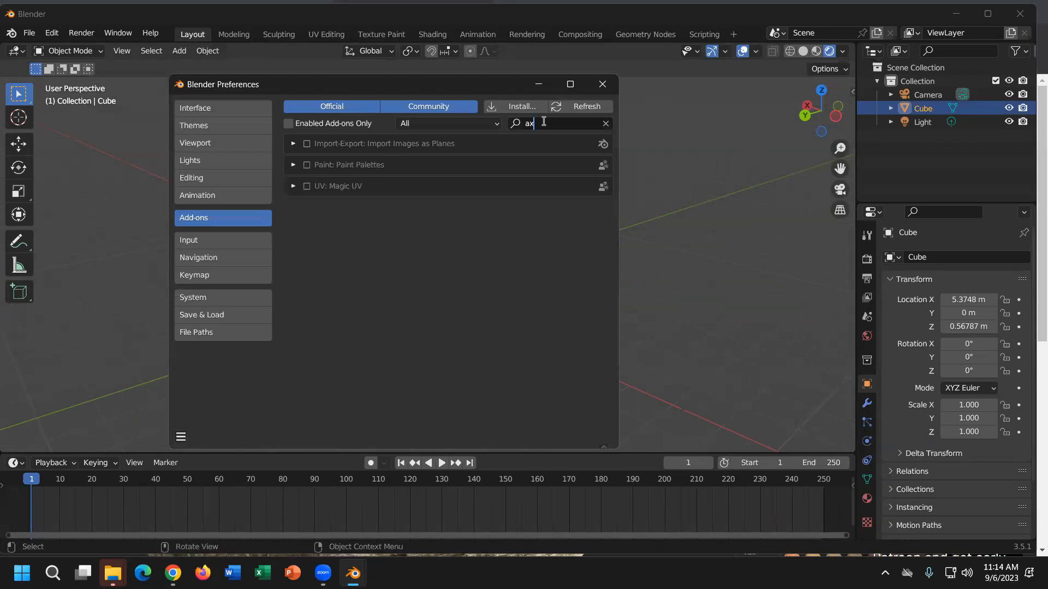
{"action": "key", "text": "BackSpace"}
{"action": "key", "text": "BackSpace"}
{"action": "type", "text": "extra"}
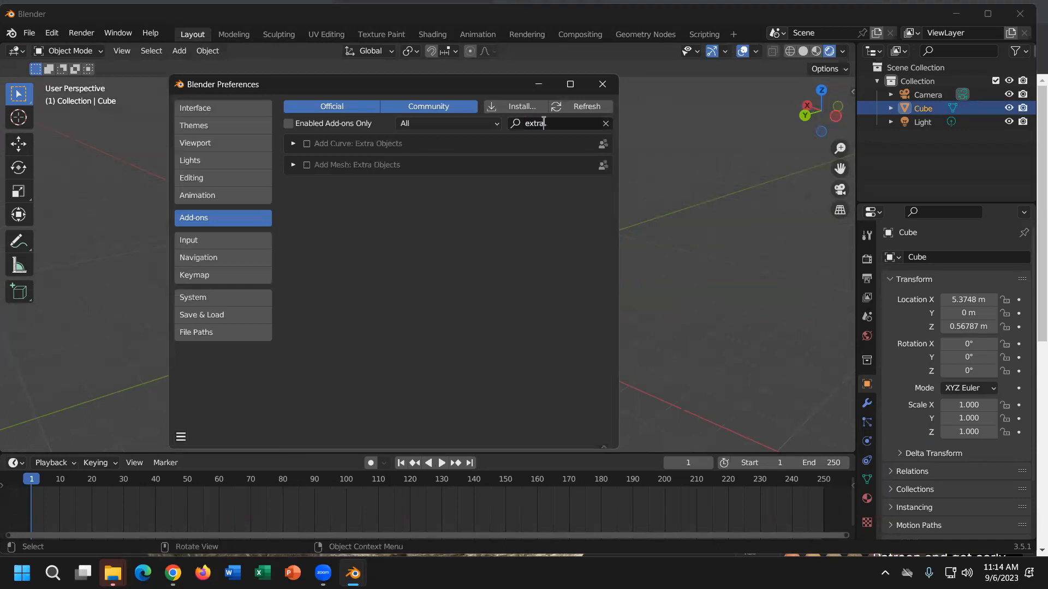
{"action": "left_click", "coordinate": [307, 166]}
{"action": "left_click", "coordinate": [308, 164]}
{"action": "left_click", "coordinate": [613, 86]}
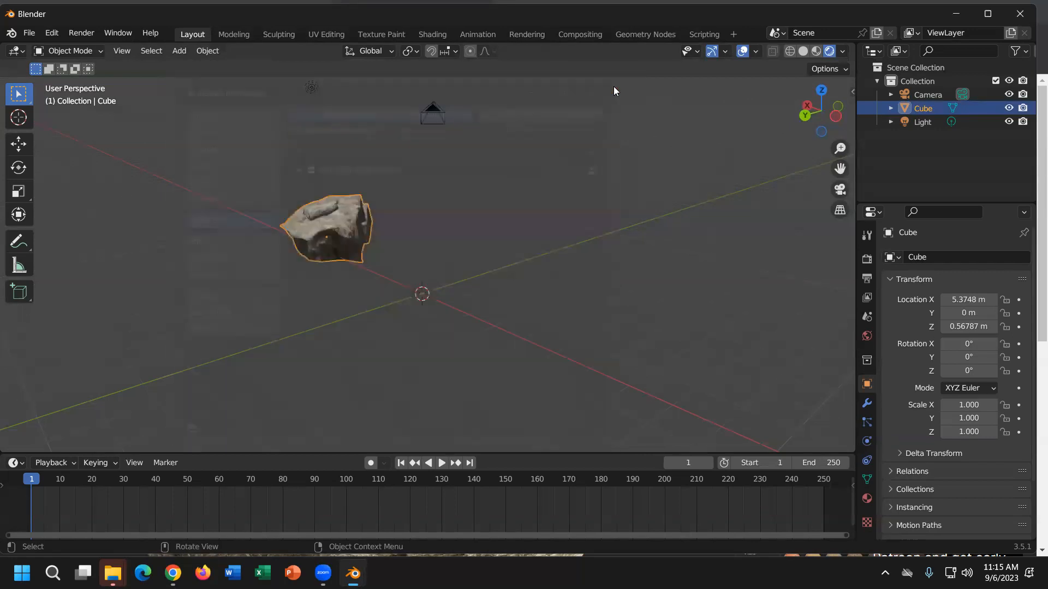
Add a Rock Generator mesh at the scene origin and set its number of rocks to 8.
{"action": "left_click", "coordinate": [188, 51]}
{"action": "mouse_move", "coordinate": [200, 67]}
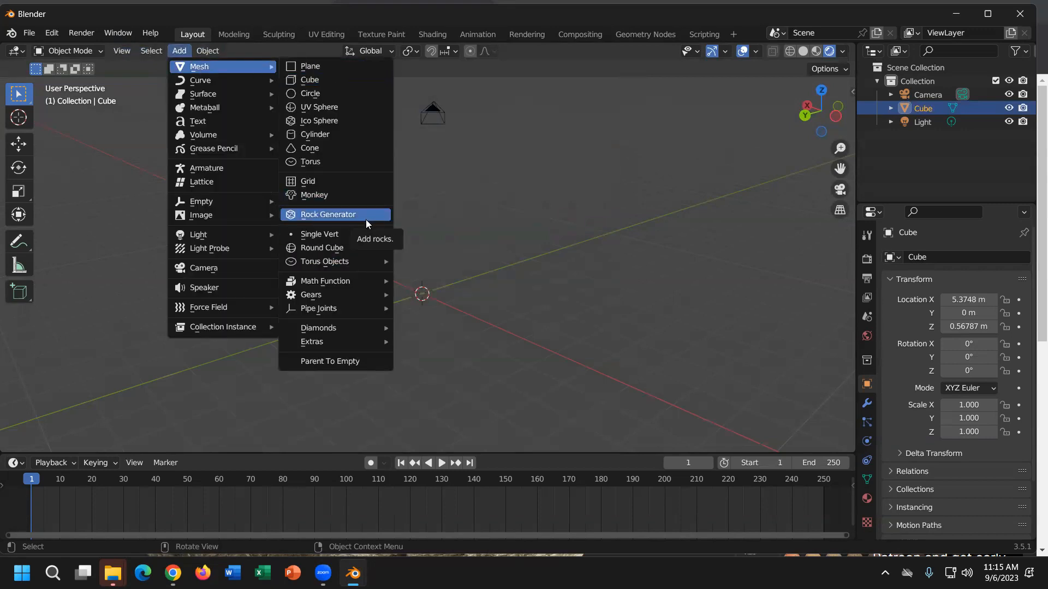
{"action": "left_click", "coordinate": [365, 219]}
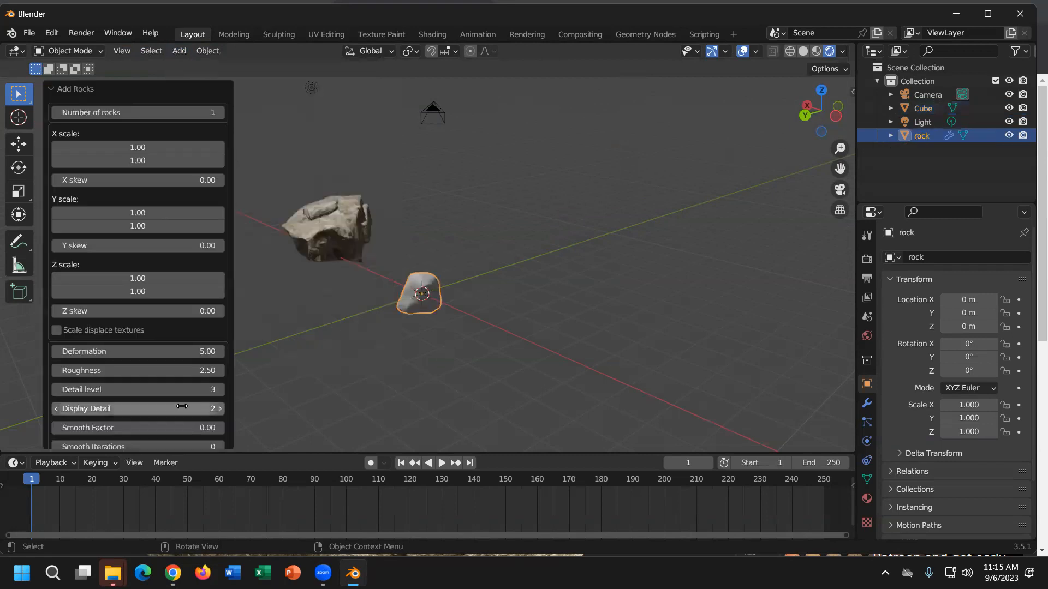
{"action": "left_click", "coordinate": [218, 115]}
{"action": "left_click", "coordinate": [218, 115]}
{"action": "left_click", "coordinate": [219, 115]}
{"action": "left_click", "coordinate": [218, 114]}
{"action": "left_click", "coordinate": [218, 115]}
{"action": "left_click", "coordinate": [218, 115]}
{"action": "left_click", "coordinate": [219, 114]}
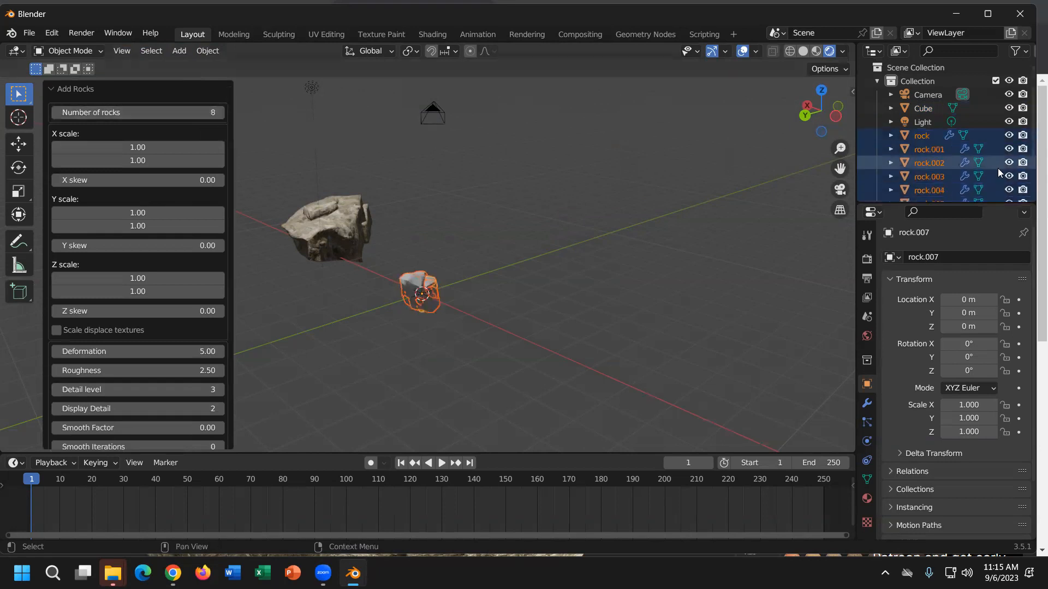
{"action": "scroll", "coordinate": [997, 169], "scroll_direction": "down", "scroll_amount": 3}
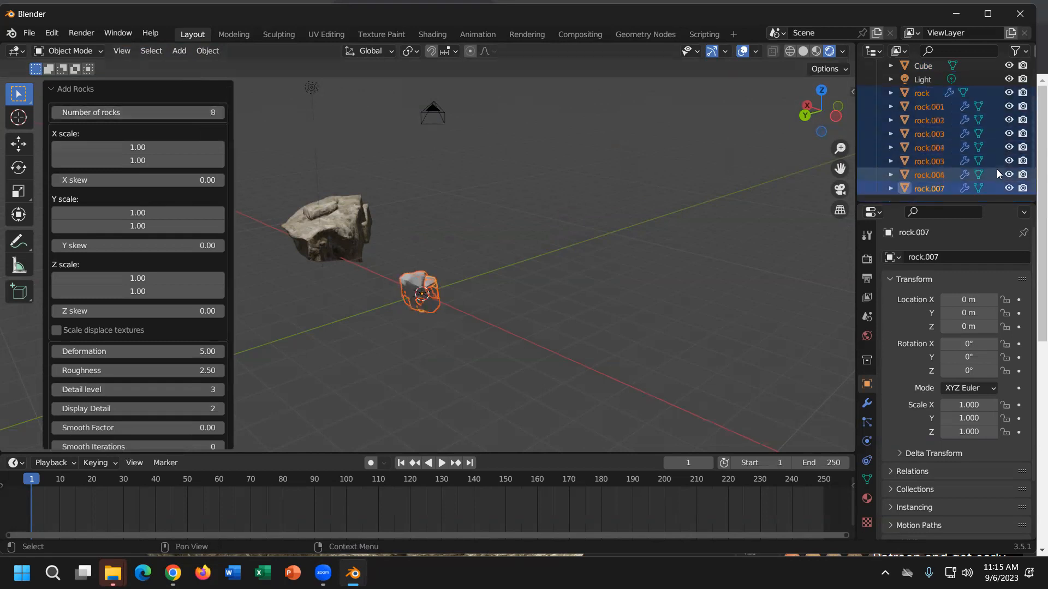
Set the generated rocks' second X and Z scale values to 1.01, deformation to 4.67, roughness to 2.41 and display detail to 3.
{"action": "left_click", "coordinate": [219, 147]}
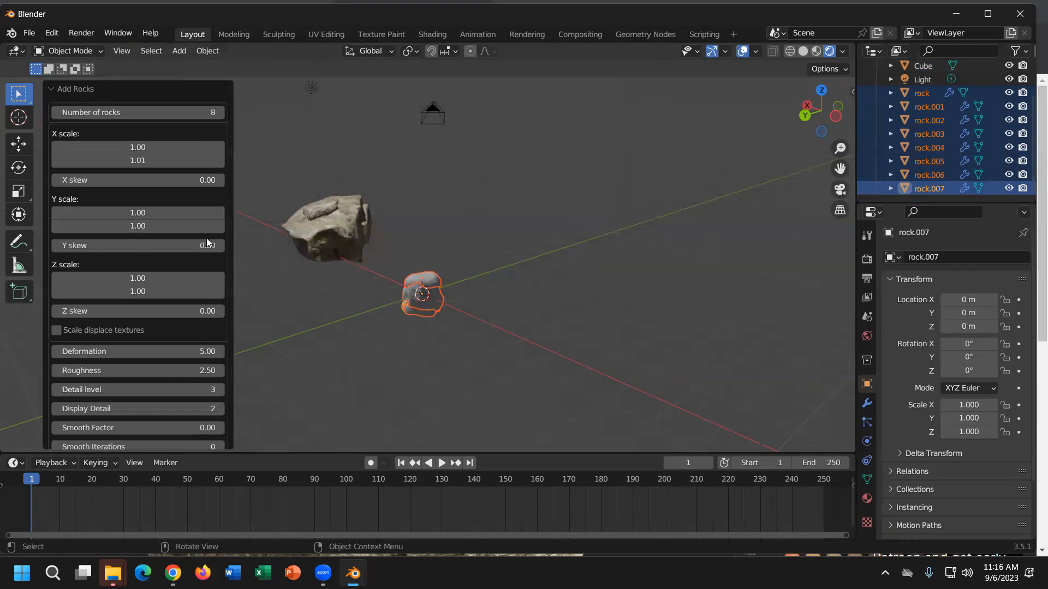
{"action": "left_click", "coordinate": [219, 279]}
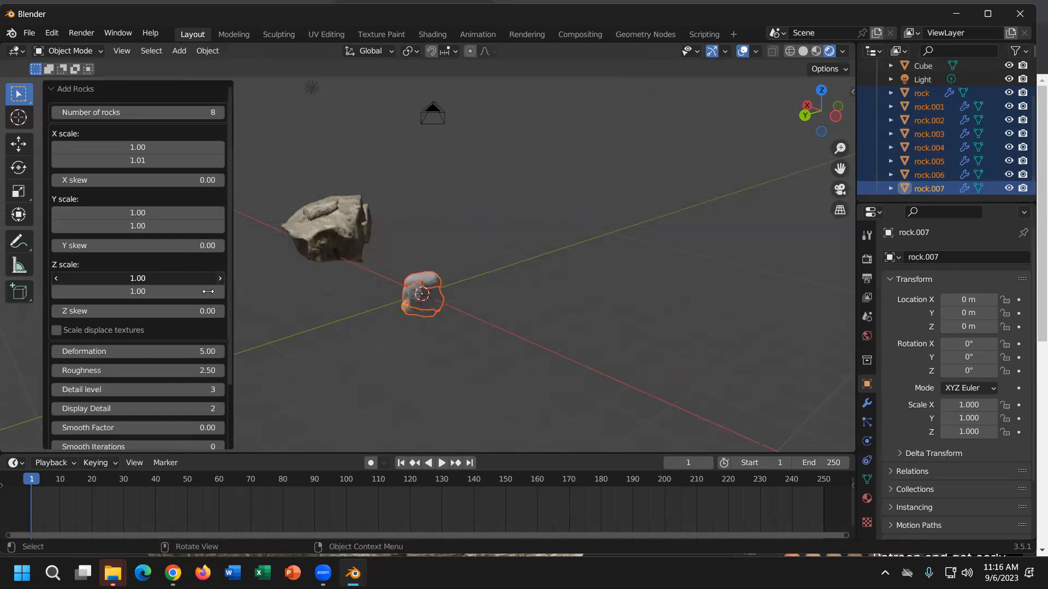
{"action": "scroll", "coordinate": [201, 328], "scroll_direction": "down", "scroll_amount": 1}
{"action": "left_click_drag", "start_coordinate": [205, 349], "coordinate": [458, 352]}
{"action": "left_click_drag", "start_coordinate": [191, 332], "coordinate": [443, 332]}
{"action": "scroll", "coordinate": [113, 373], "scroll_direction": "down", "scroll_amount": 2}
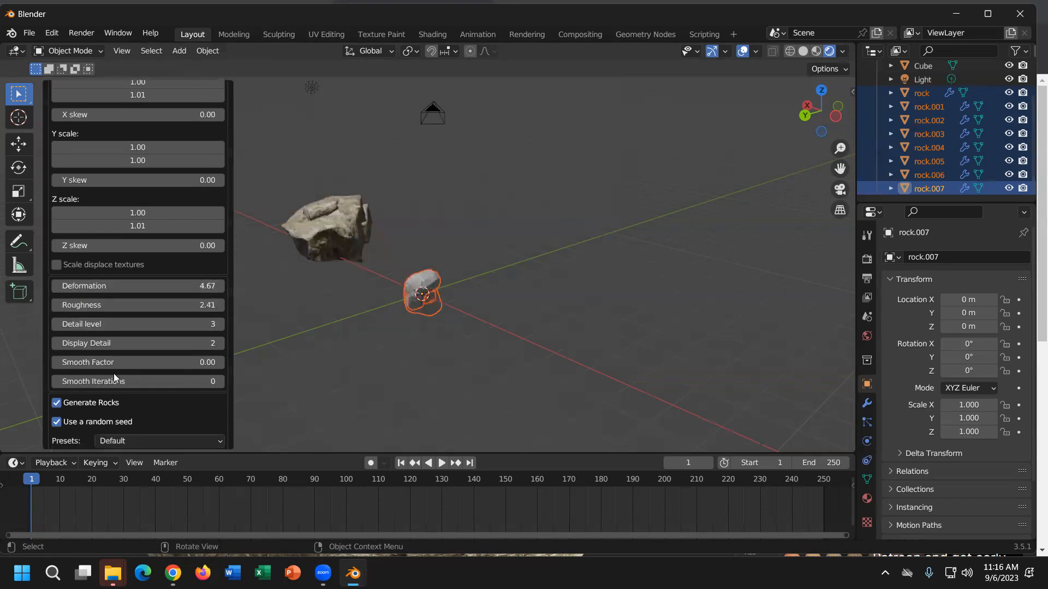
{"action": "left_click_drag", "start_coordinate": [170, 342], "coordinate": [562, 251]}
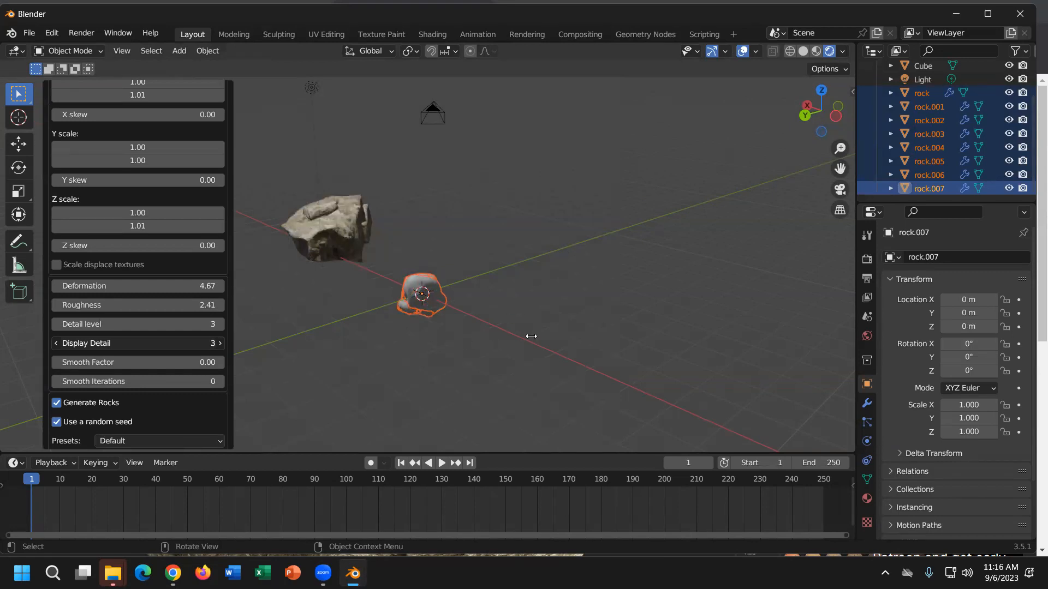
Select the generated rock at the scene origin.
{"action": "left_click_drag", "start_coordinate": [498, 248], "coordinate": [959, 187]}
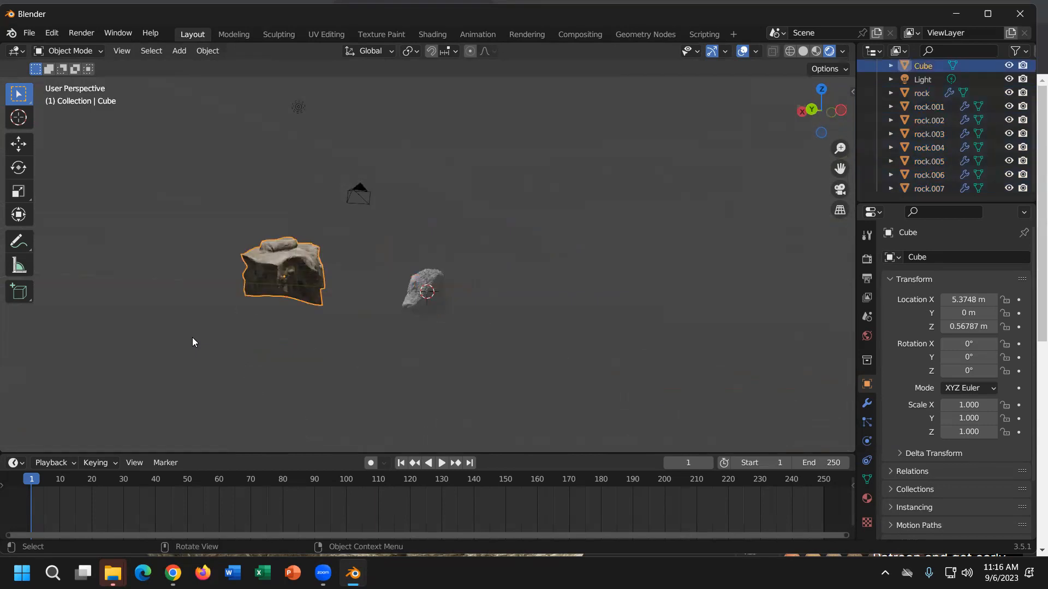
{"action": "middle_click_drag", "start_coordinate": [441, 279], "coordinate": [431, 299]}
{"action": "left_click", "coordinate": [432, 300]}
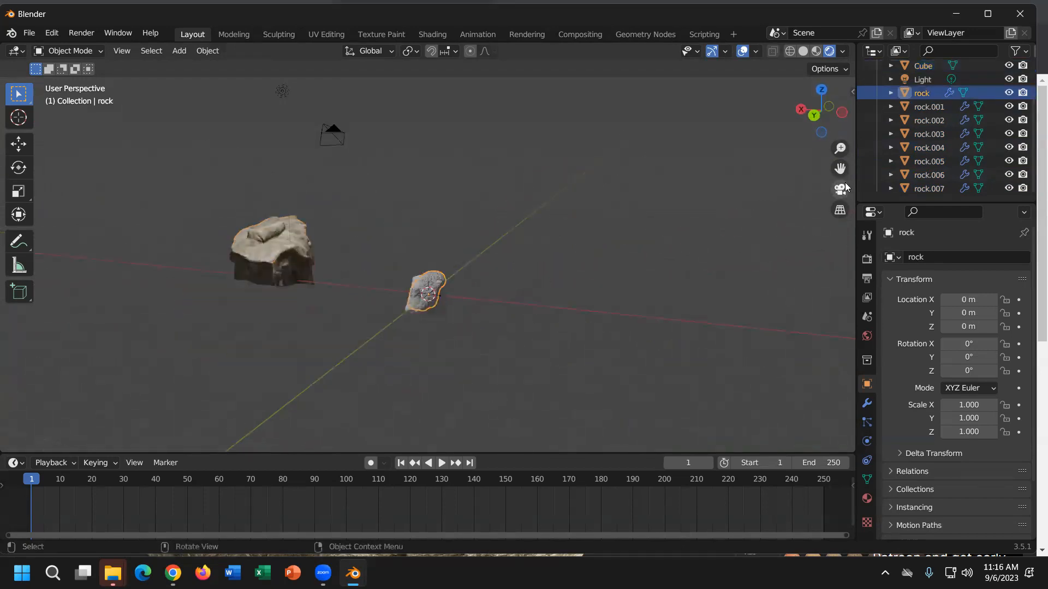
{"action": "key", "text": "shift+d"}
{"action": "left_click", "coordinate": [660, 293]}
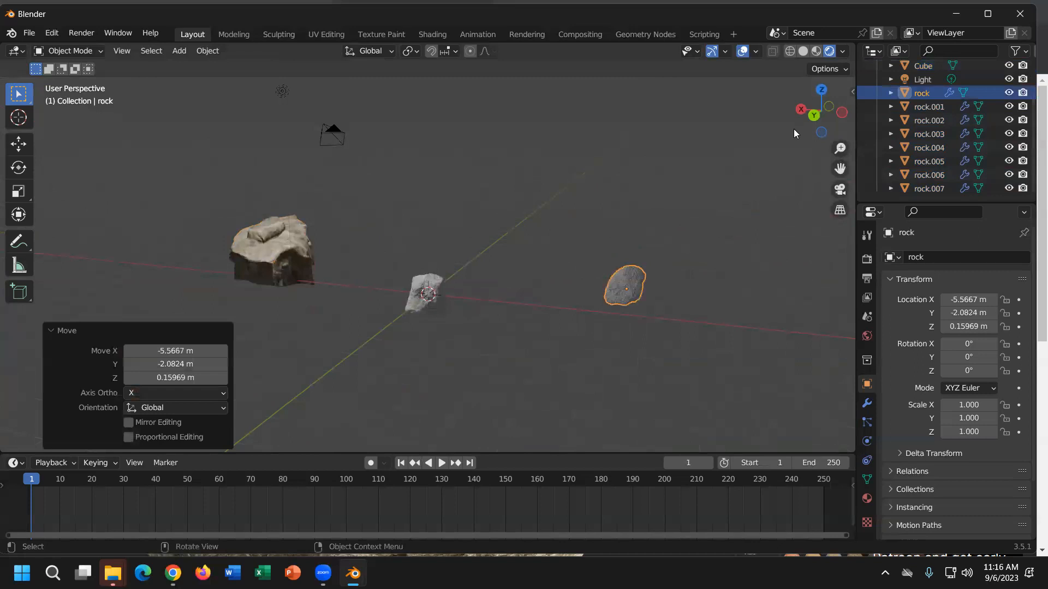
{"action": "key", "text": "ctrl+z"}
In top view, spread three stacked rocks from the origin: one to positive X and Y, others to about (-4.57, 0.23) m and (-2.20, -4.56) m.
{"action": "left_click", "coordinate": [822, 89]}
{"action": "key", "text": "g"}
{"action": "left_click", "coordinate": [438, 258]}
{"action": "left_click", "coordinate": [437, 259]}
{"action": "key", "text": "g"}
{"action": "left_click", "coordinate": [317, 241]}
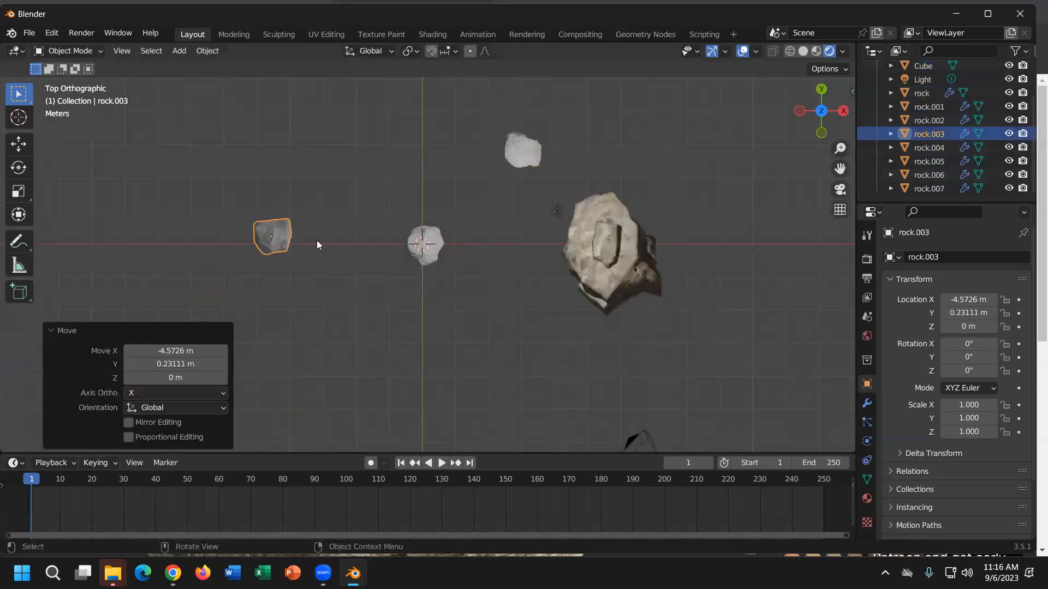
{"action": "left_click", "coordinate": [436, 250]}
{"action": "key", "text": "g"}
{"action": "left_click", "coordinate": [362, 397]}
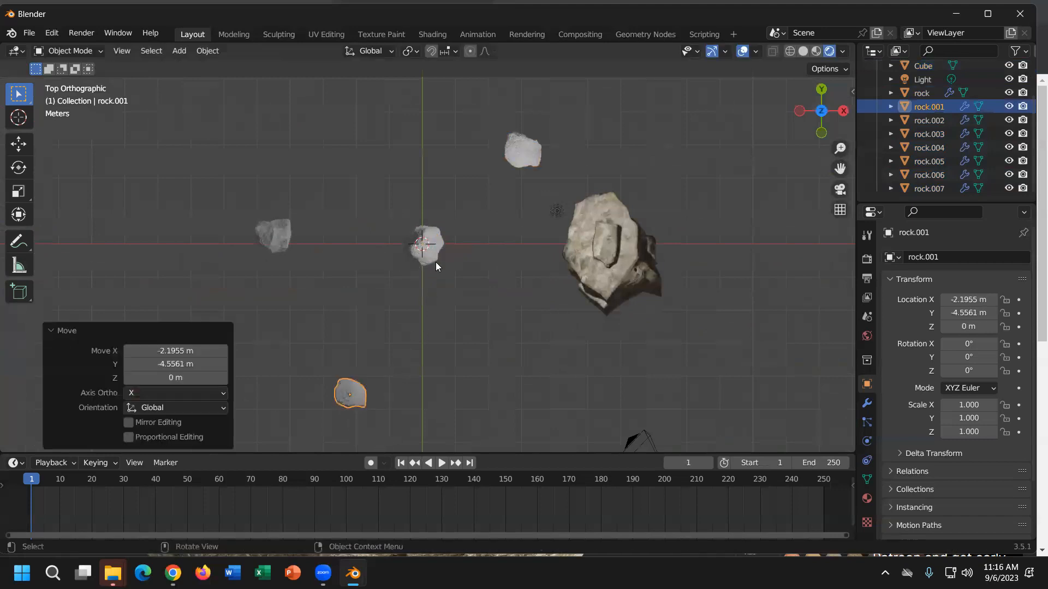
Move three more rocks off the origin: one toward negative X and positive Y, one toward positive X and negative Y, one to about (-3.37, -1.95) m.
{"action": "left_click", "coordinate": [441, 236]}
{"action": "key", "text": "g"}
{"action": "left_click", "coordinate": [365, 155]}
{"action": "left_click", "coordinate": [435, 249]}
{"action": "key", "text": "g"}
{"action": "left_click", "coordinate": [517, 341]}
{"action": "left_click", "coordinate": [436, 257]}
{"action": "left_click", "coordinate": [437, 257]}
{"action": "key", "text": "g"}
{"action": "left_click", "coordinate": [324, 321]}
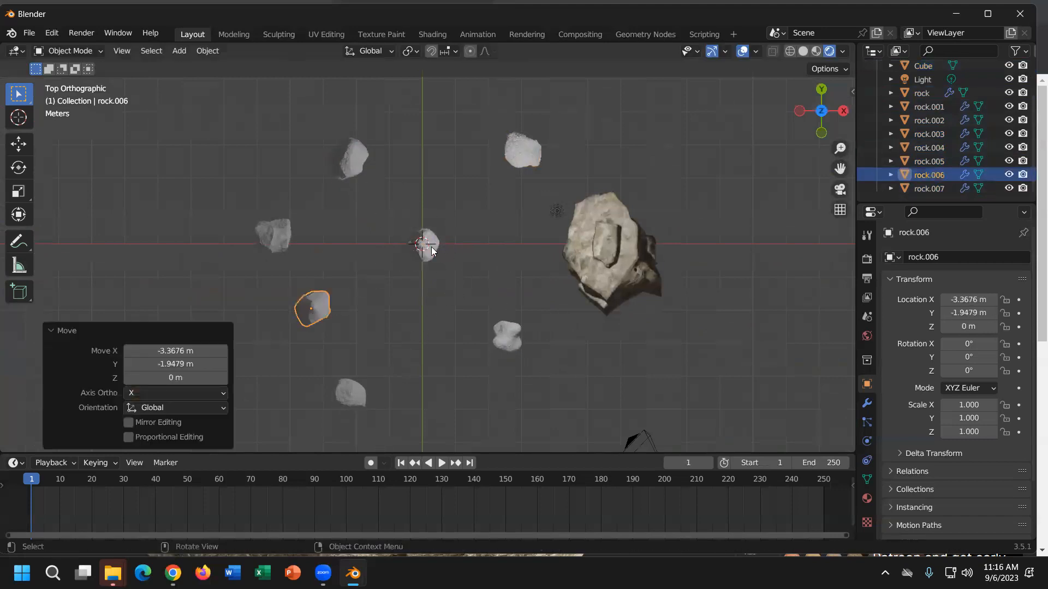
Move the last two rocks off the origin, one toward positive X and negative Y, the other to about Y 3.38 m.
{"action": "left_click", "coordinate": [431, 248]}
{"action": "key", "text": "g"}
{"action": "left_click", "coordinate": [600, 342]}
{"action": "left_click", "coordinate": [424, 245]}
{"action": "key", "text": "g"}
{"action": "left_click", "coordinate": [429, 101]}
{"action": "middle_click_drag", "start_coordinate": [409, 300], "coordinate": [211, 147]}
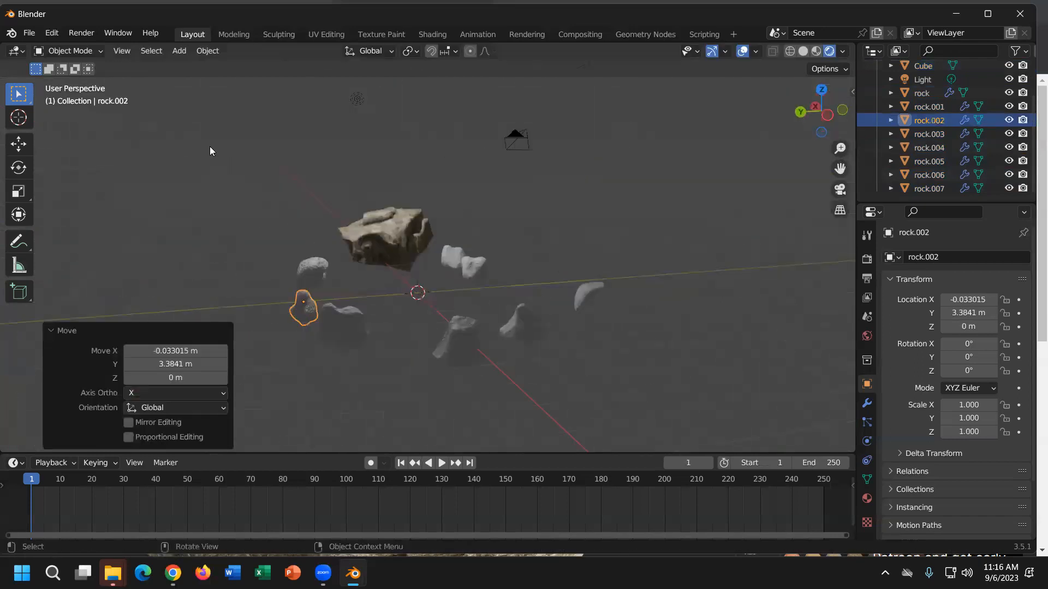
Add another batch of rocks at the scene origin with the Rock Generator.
{"action": "left_click", "coordinate": [185, 51]}
{"action": "mouse_move", "coordinate": [235, 67]}
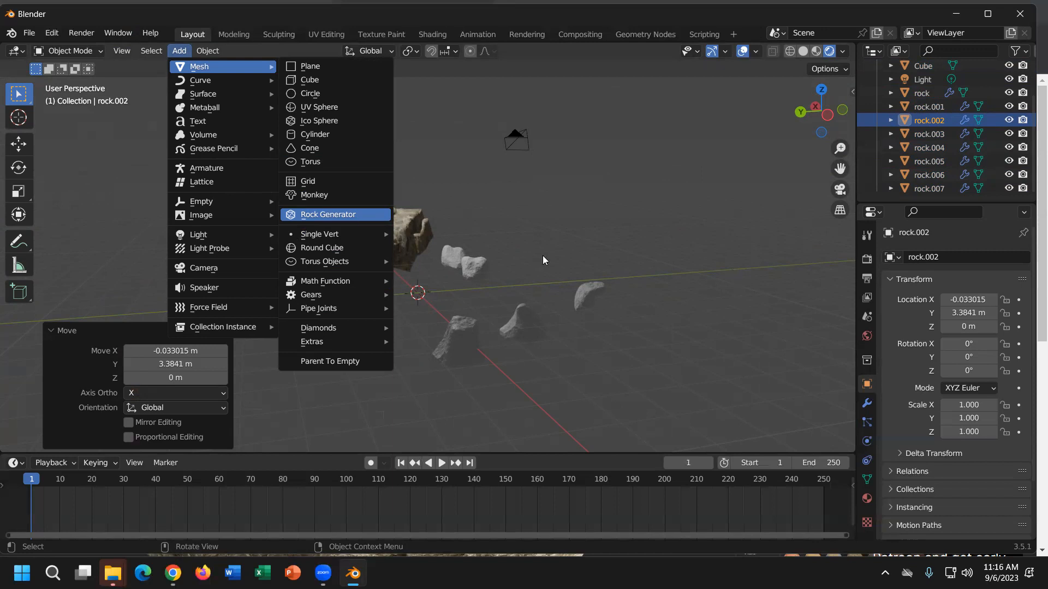
{"action": "key", "text": "Return"}
{"action": "middle_click_drag", "start_coordinate": [434, 300], "coordinate": [536, 297]}
Undo the newly added rock batch and the moves of the last two rocks.
{"action": "key", "text": "ctrl+z"}
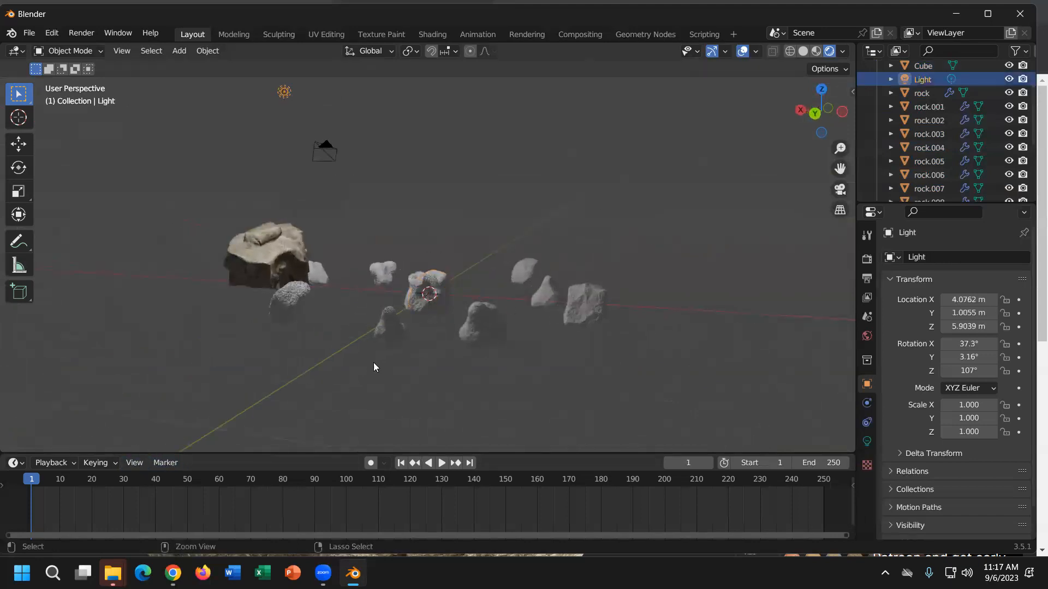
{"action": "key", "text": "ctrl+z"}
{"action": "key", "text": "ctrl+z"}
In top view, move the two rocks left at the origin to the negative X, positive Y area, the second to about (-5.27, 3.05) m.
{"action": "middle_click_drag", "start_coordinate": [515, 249], "coordinate": [483, 295]}
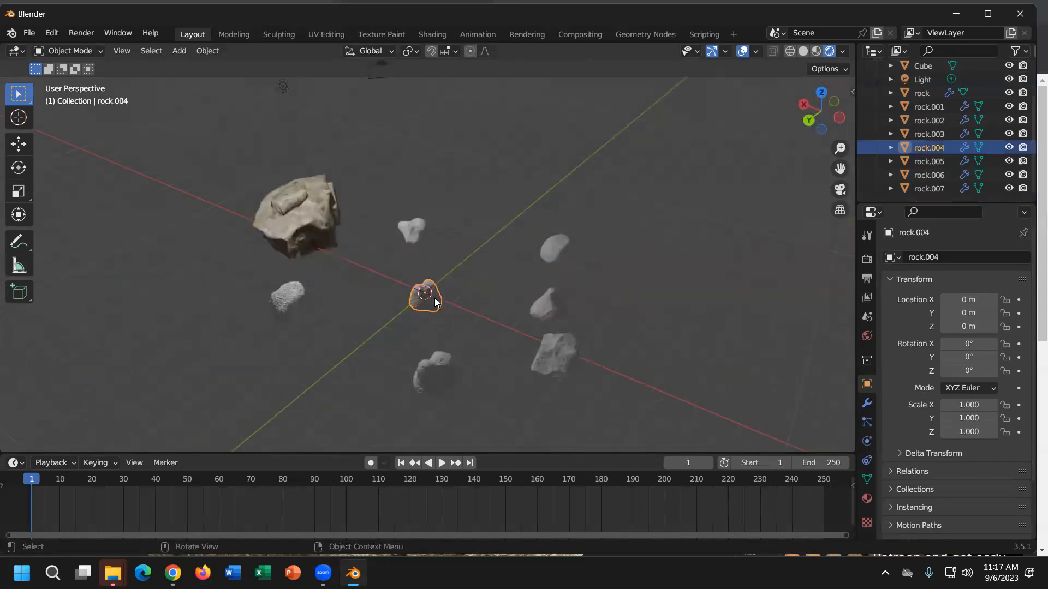
{"action": "left_click", "coordinate": [821, 91]}
{"action": "key", "text": "g"}
{"action": "left_click", "coordinate": [335, 193]}
{"action": "left_click", "coordinate": [425, 244]}
{"action": "key", "text": "g"}
{"action": "left_click", "coordinate": [290, 185]}
Add a Rock Generator mesh at the scene origin using the Asteroid preset and set its number of rocks to 1.
{"action": "middle_click_drag", "start_coordinate": [290, 185], "coordinate": [173, 422]}
{"action": "left_click", "coordinate": [179, 50]}
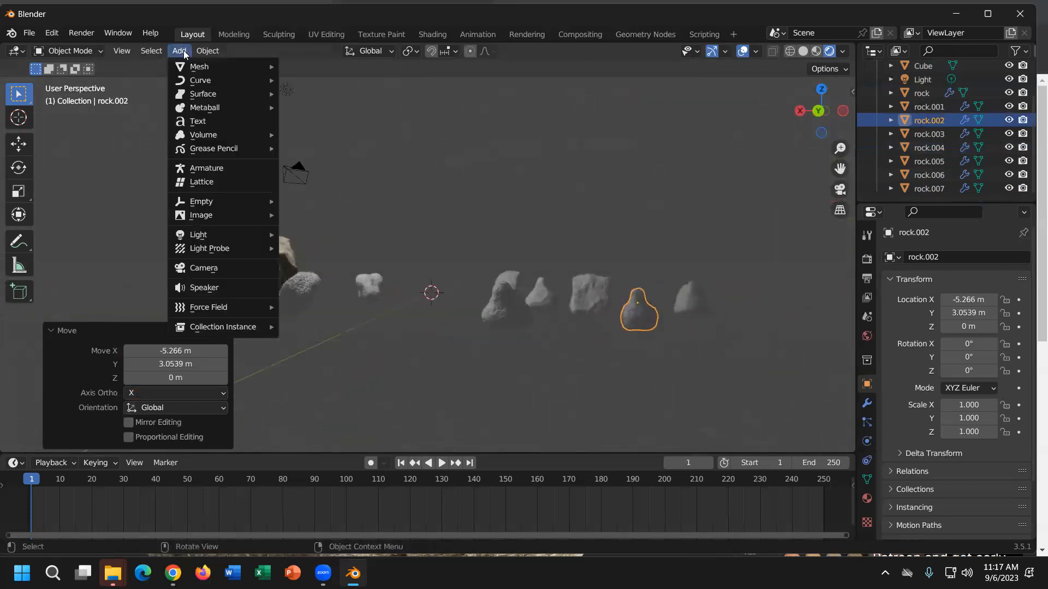
{"action": "mouse_move", "coordinate": [200, 68]}
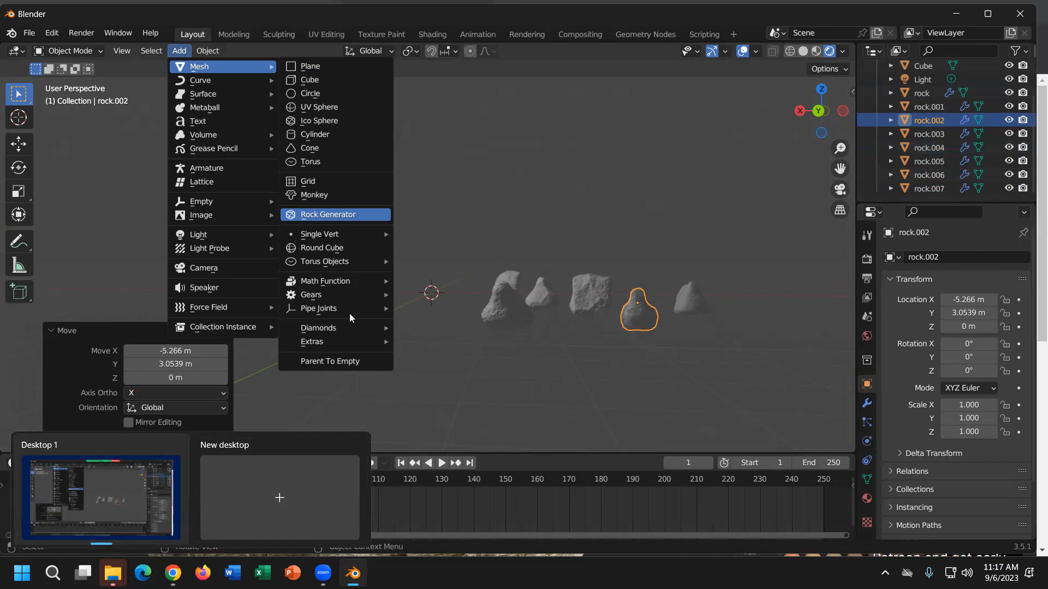
{"action": "scroll", "coordinate": [121, 390], "scroll_direction": "down", "scroll_amount": 4}
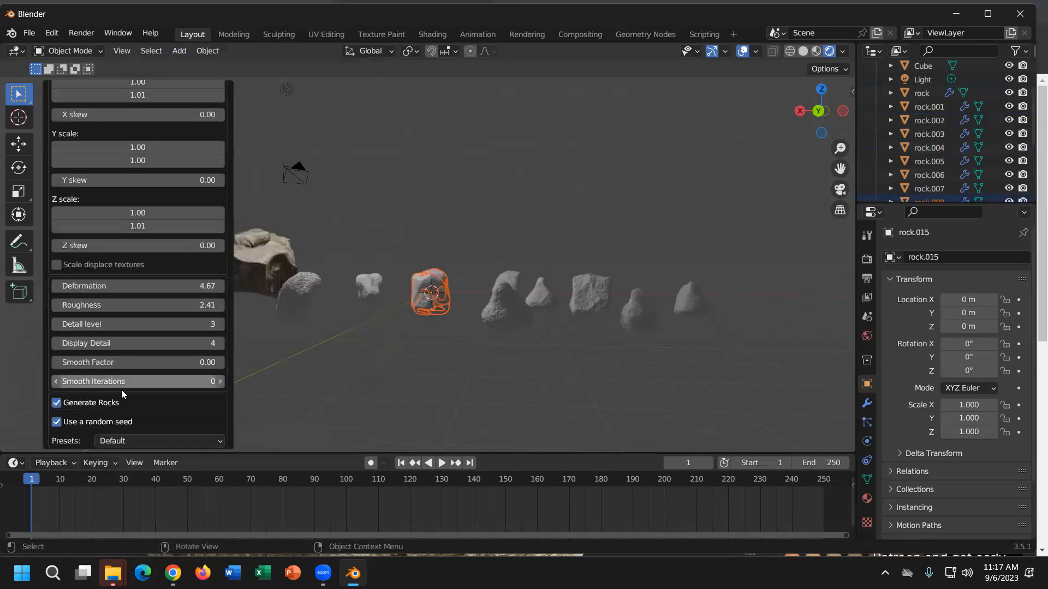
{"action": "left_click", "coordinate": [148, 435]}
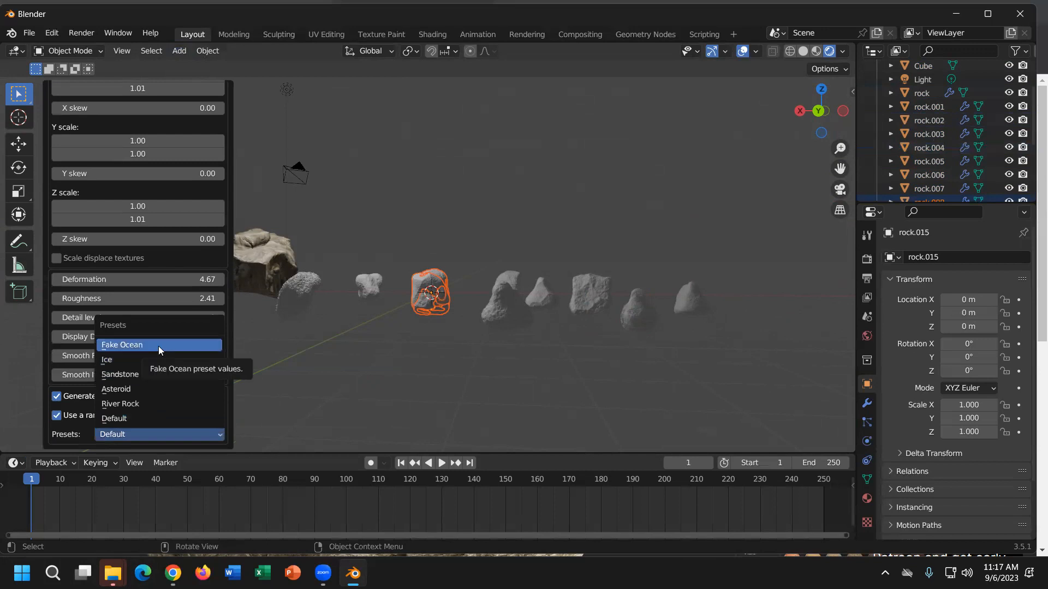
{"action": "left_click", "coordinate": [153, 389]}
{"action": "scroll", "coordinate": [130, 245], "scroll_direction": "up", "scroll_amount": 4}
{"action": "left_click", "coordinate": [137, 112]}
{"action": "type", "text": "1"}
{"action": "key", "text": "Return"}
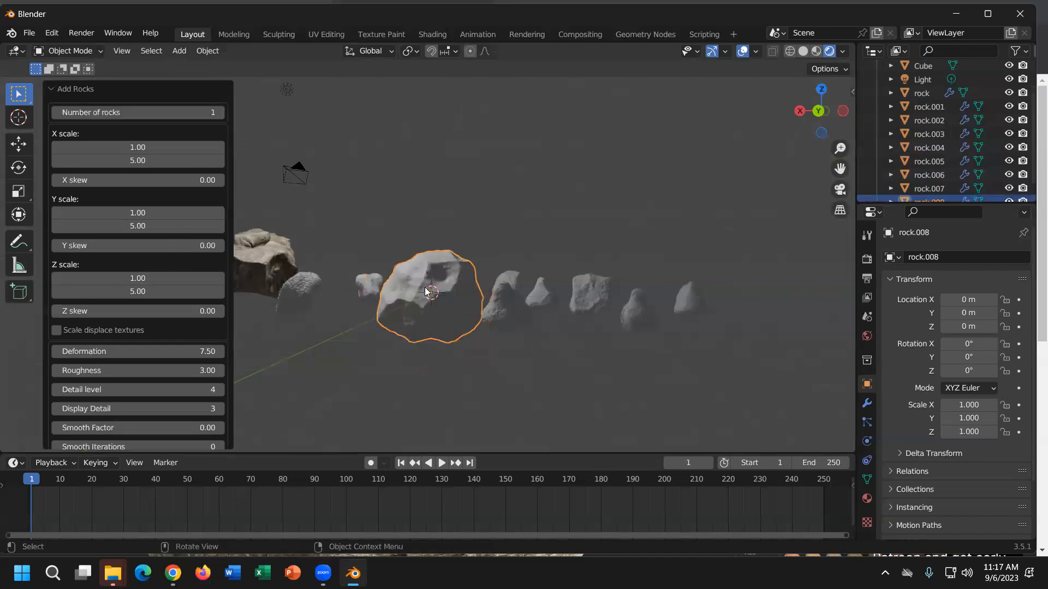
Examine the asteroid rock's generator settings and compare its shape with the surrounding smaller rocks from several angles.
{"action": "scroll", "coordinate": [424, 289], "scroll_direction": "down", "scroll_amount": 1}
{"action": "scroll", "coordinate": [152, 388], "scroll_direction": "down", "scroll_amount": 3}
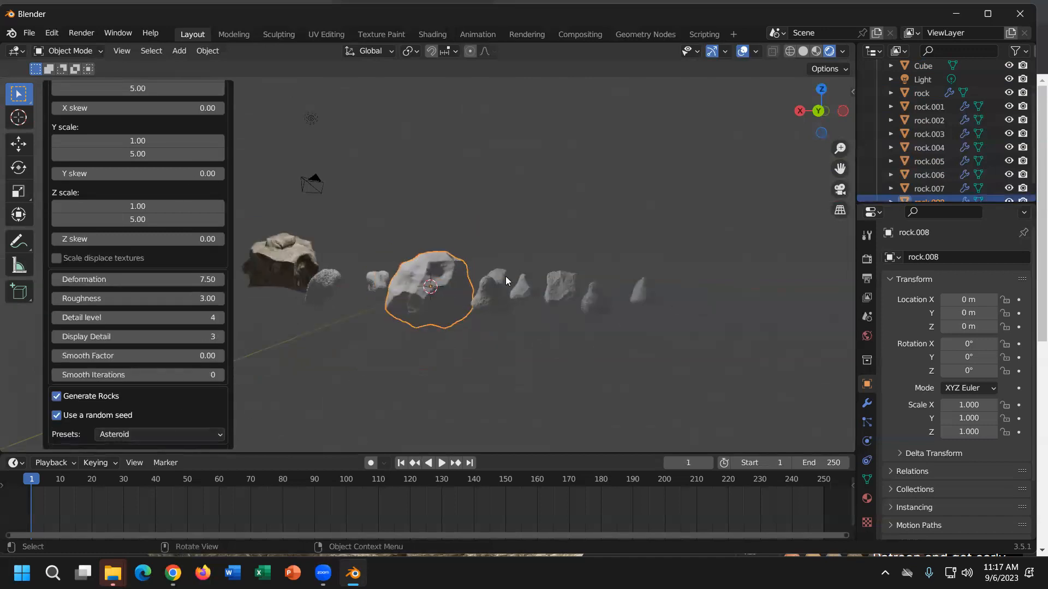
{"action": "middle_click_drag", "start_coordinate": [462, 315], "coordinate": [478, 338]}
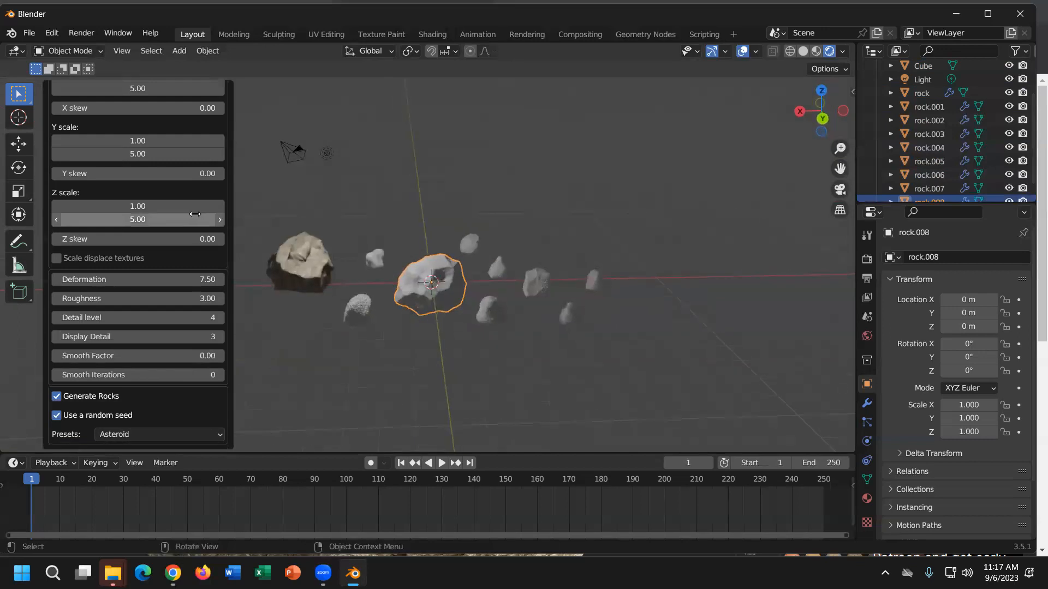
{"action": "scroll", "coordinate": [92, 170], "scroll_direction": "up", "scroll_amount": 3}
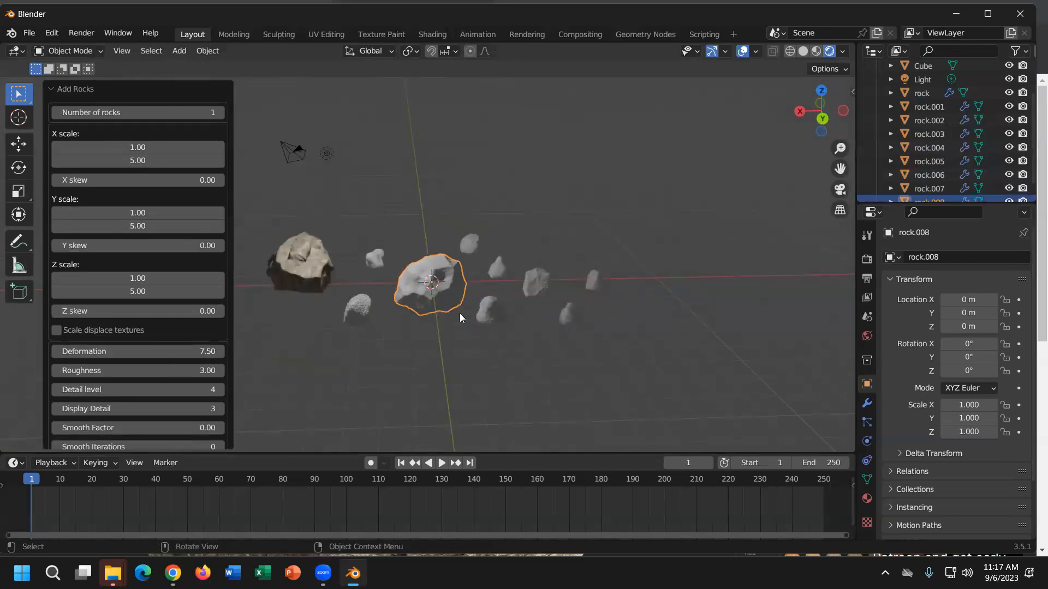
{"action": "scroll", "coordinate": [442, 342], "scroll_direction": "up", "scroll_amount": 4}
{"action": "middle_click_drag", "start_coordinate": [442, 342], "coordinate": [311, 321]}
{"action": "left_click", "coordinate": [317, 325]}
{"action": "left_click", "coordinate": [455, 299]}
{"action": "middle_click_drag", "start_coordinate": [542, 338], "coordinate": [582, 358]}
{"action": "scroll", "coordinate": [490, 330], "scroll_direction": "up", "scroll_amount": 2}
{"action": "scroll", "coordinate": [493, 346], "scroll_direction": "up", "scroll_amount": 4}
{"action": "scroll", "coordinate": [493, 346], "scroll_direction": "down", "scroll_amount": 4}
{"action": "left_click", "coordinate": [646, 358]}
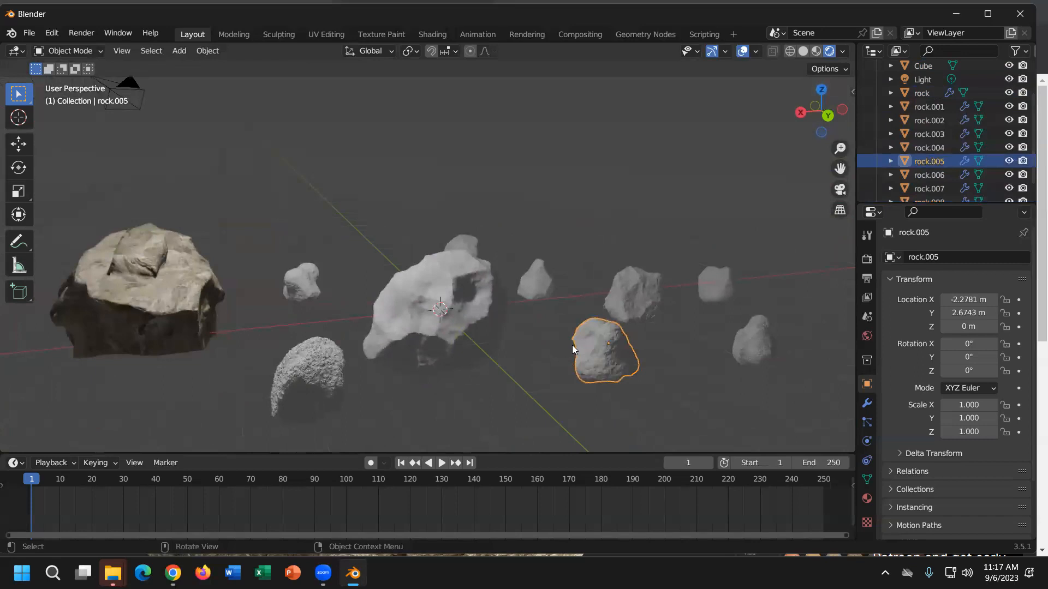
{"action": "left_click", "coordinate": [482, 329]}
{"action": "scroll", "coordinate": [531, 329], "scroll_direction": "down", "scroll_amount": 2}
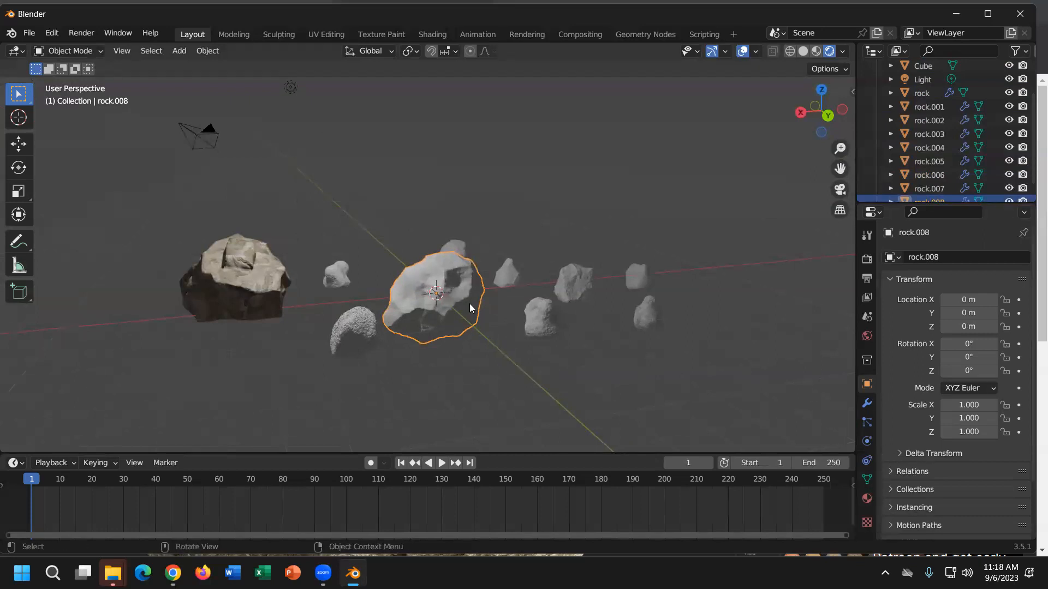
Review the modifier stacks of the large asteroid rock and the small rock beside it, rock.005.
{"action": "left_click", "coordinate": [866, 403]}
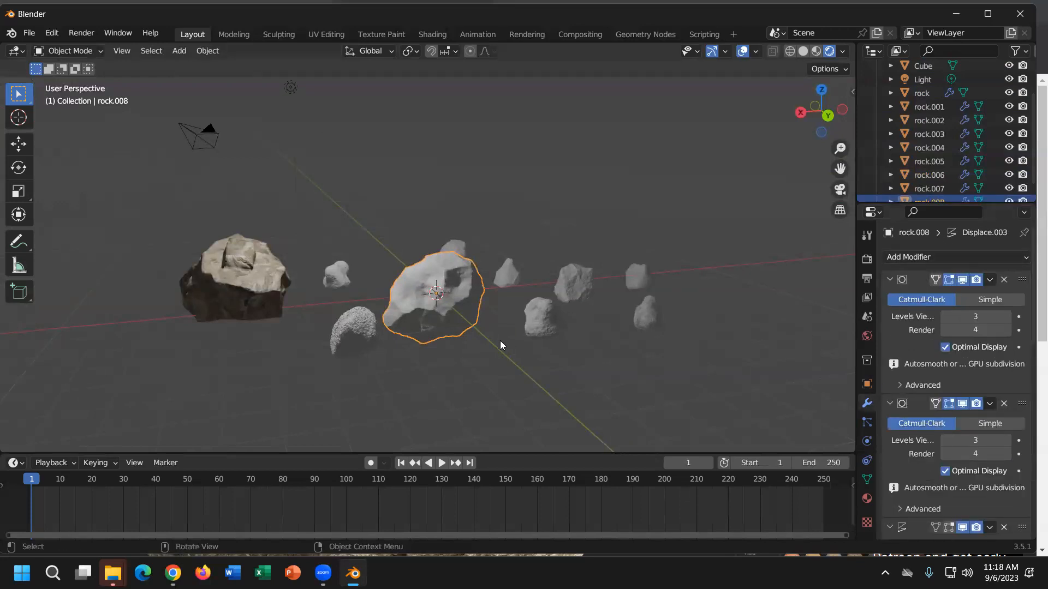
{"action": "left_click", "coordinate": [535, 316]}
{"action": "scroll", "coordinate": [949, 410], "scroll_direction": "down", "scroll_amount": 10}
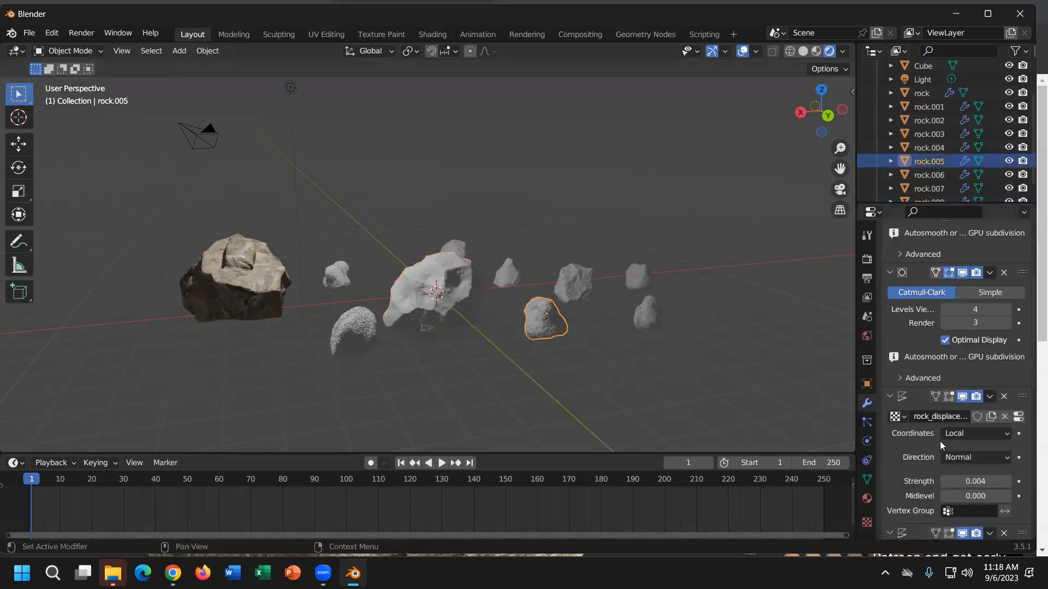
{"action": "scroll", "coordinate": [939, 442], "scroll_direction": "down", "scroll_amount": 8}
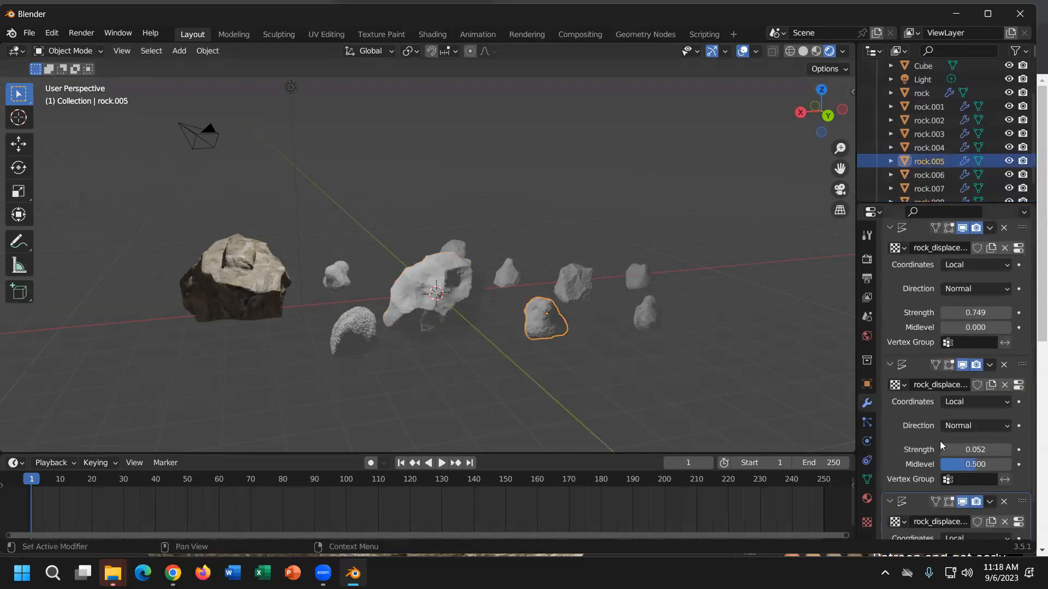
{"action": "scroll", "coordinate": [940, 441], "scroll_direction": "up", "scroll_amount": 15}
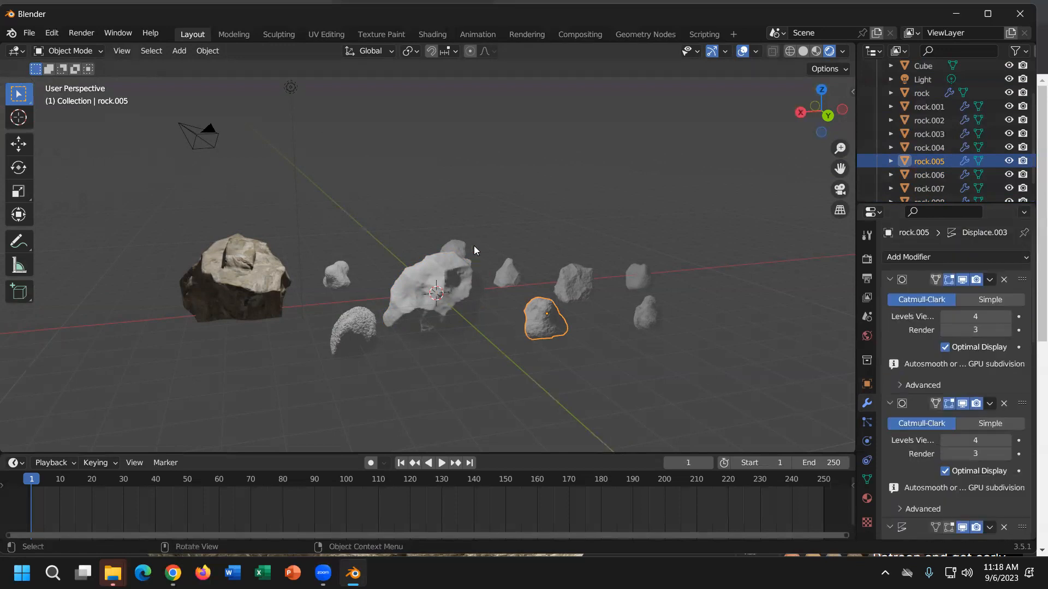
Apply every Subdivision and Displace modifier in the large asteroid rock's stack.
{"action": "left_click", "coordinate": [468, 268]}
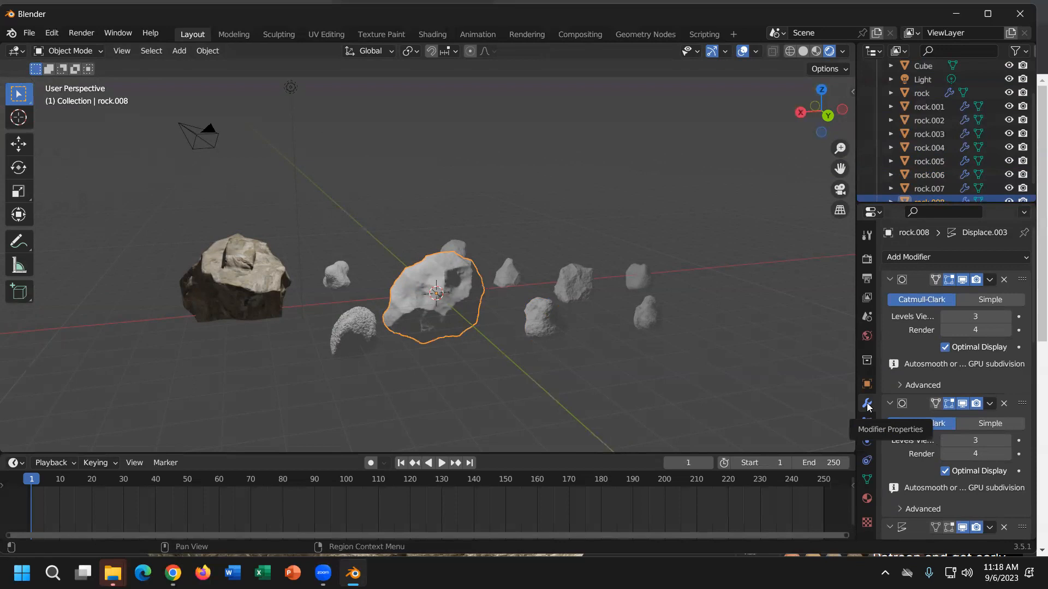
{"action": "left_click", "coordinate": [992, 281]}
{"action": "left_click", "coordinate": [959, 295]}
{"action": "left_click", "coordinate": [991, 281]}
{"action": "left_click", "coordinate": [964, 295]}
{"action": "left_click", "coordinate": [990, 281]}
{"action": "left_click", "coordinate": [966, 295]}
{"action": "left_click", "coordinate": [991, 280]}
{"action": "left_click", "coordinate": [971, 295]}
{"action": "left_click", "coordinate": [991, 280]}
{"action": "left_click", "coordinate": [971, 295]}
{"action": "left_click", "coordinate": [991, 281]}
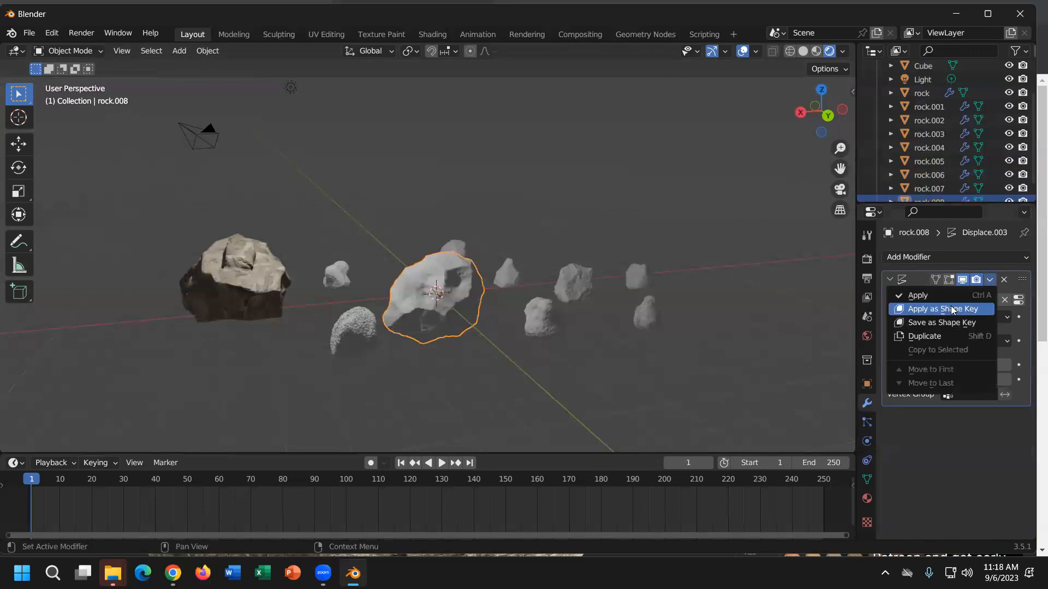
{"action": "left_click", "coordinate": [971, 295]}
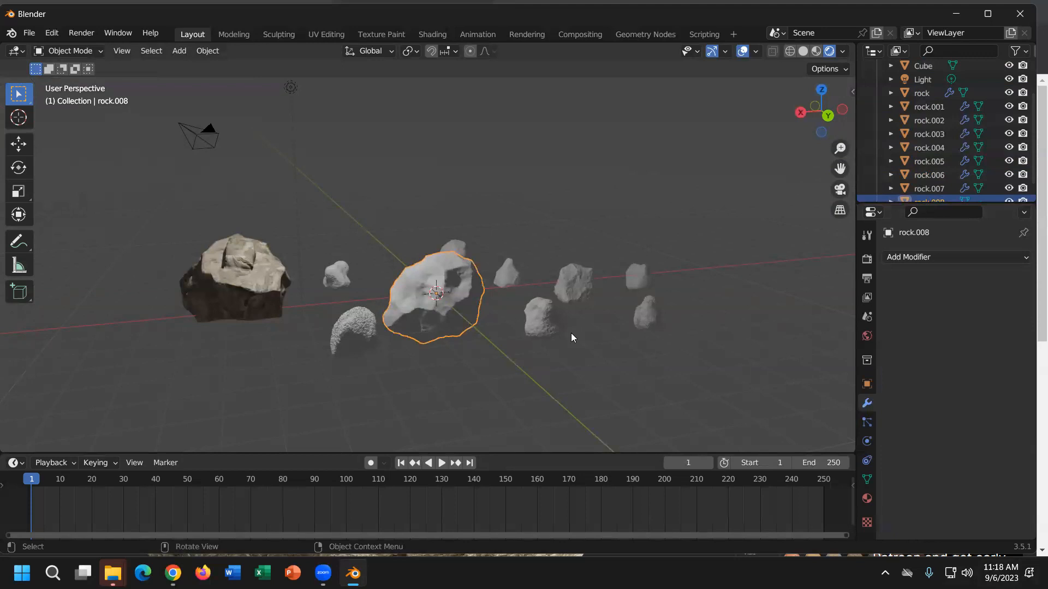
Apply all Subdivision and Displace modifiers on the small rock.005.
{"action": "left_click", "coordinate": [552, 321]}
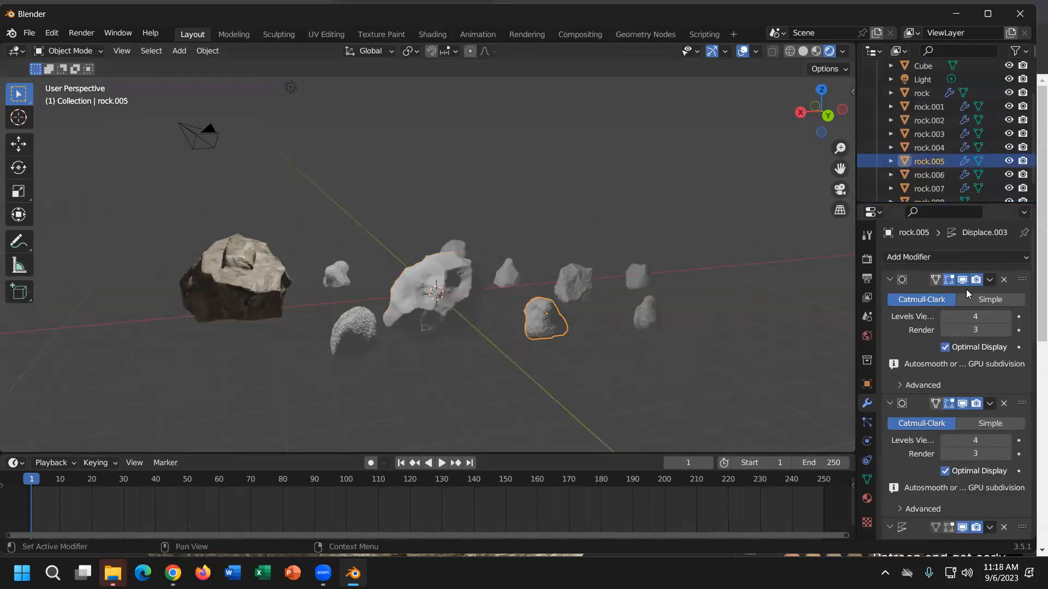
{"action": "left_click", "coordinate": [989, 280]}
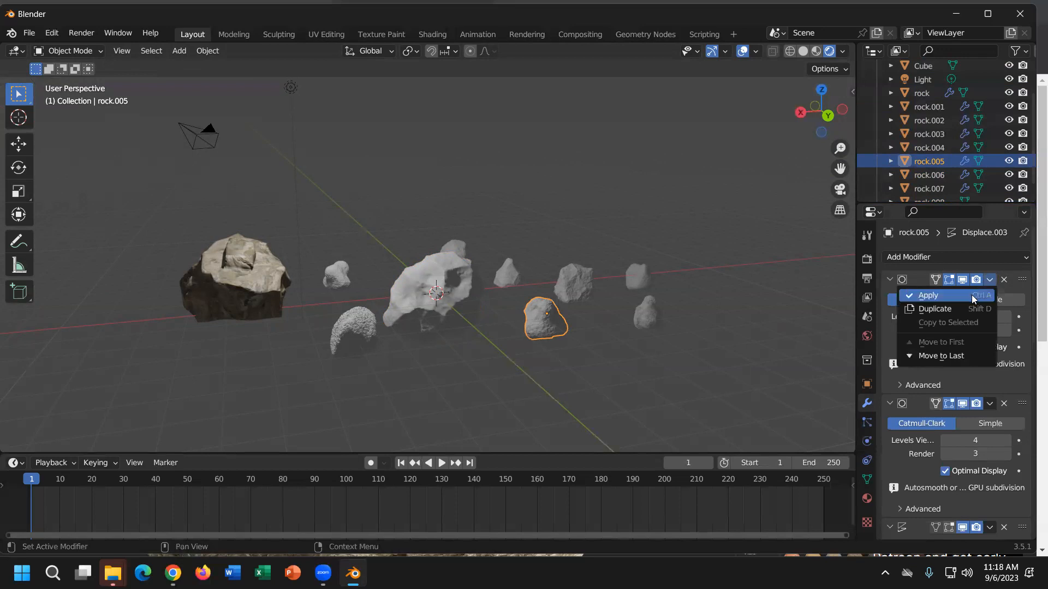
{"action": "left_click", "coordinate": [985, 293]}
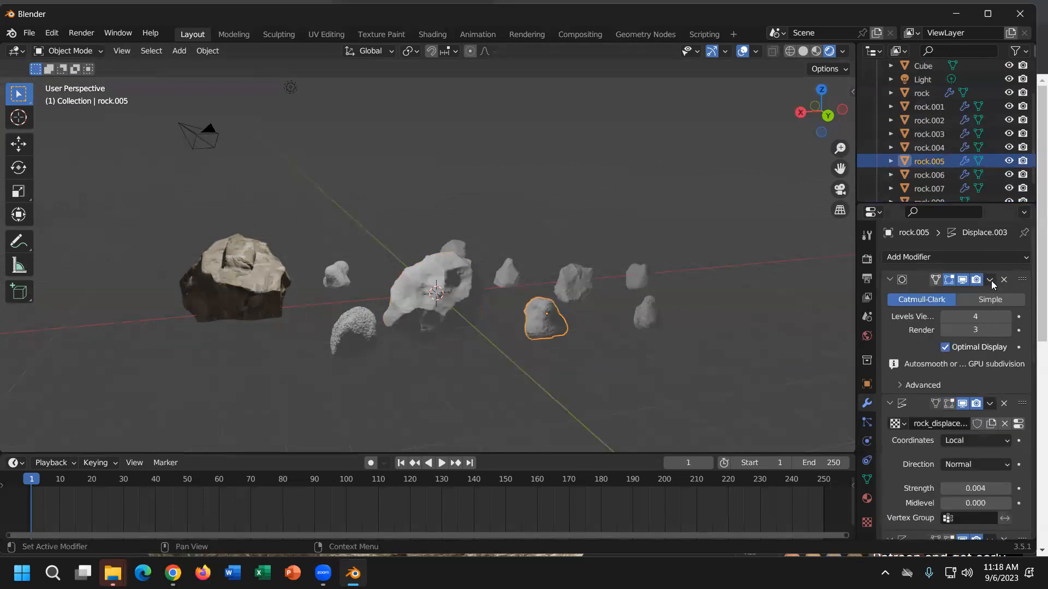
{"action": "left_click", "coordinate": [990, 284]}
{"action": "left_click", "coordinate": [989, 294]}
{"action": "key", "text": "ctrl+a"}
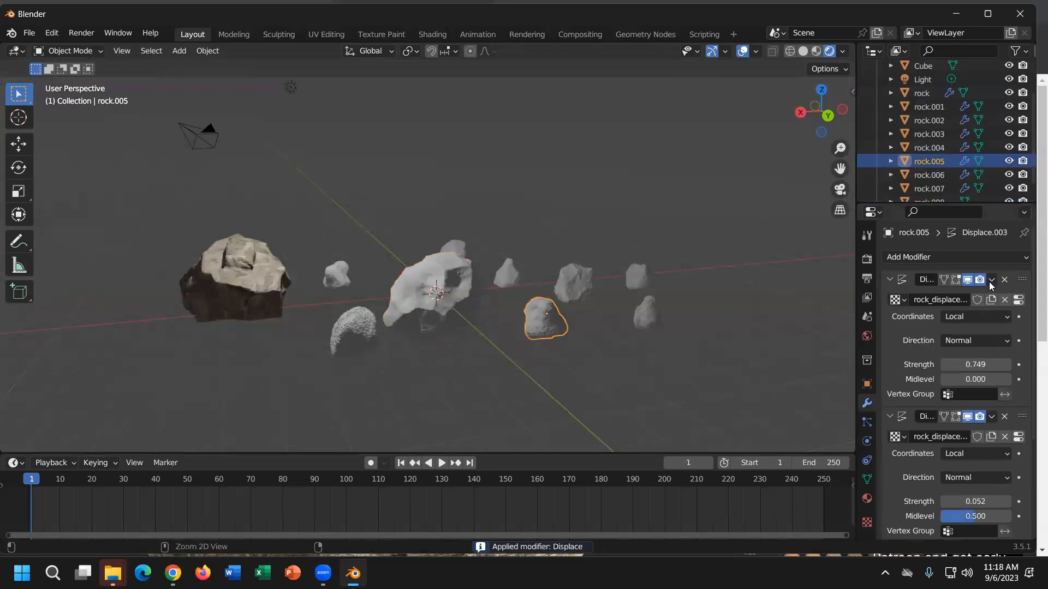
{"action": "key", "text": "ctrl+a"}
{"action": "left_click", "coordinate": [989, 279]}
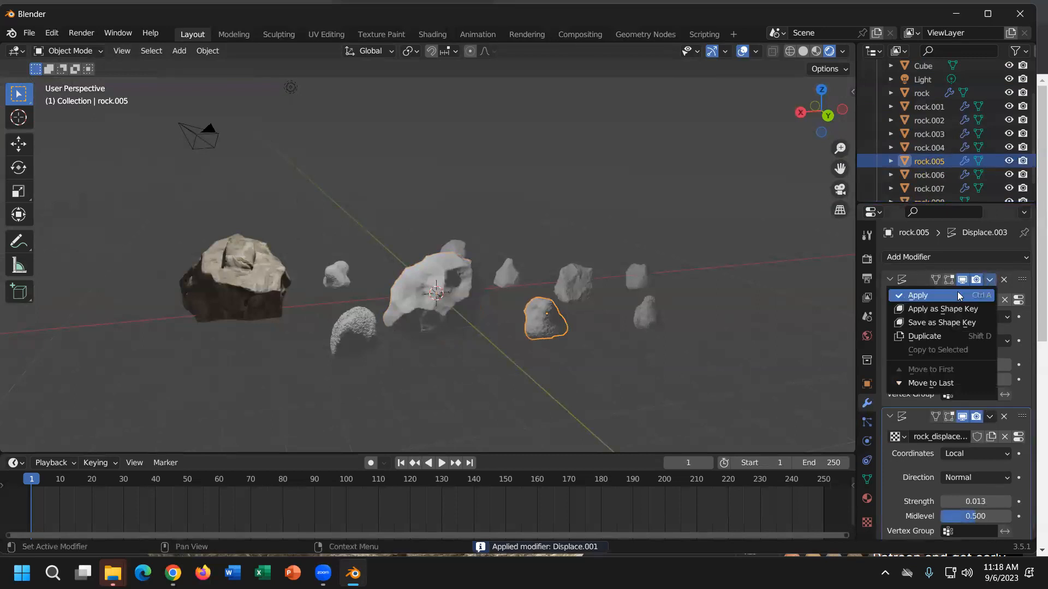
{"action": "key", "text": "ctrl+a"}
{"action": "left_click", "coordinate": [990, 279]}
{"action": "left_click", "coordinate": [959, 295]}
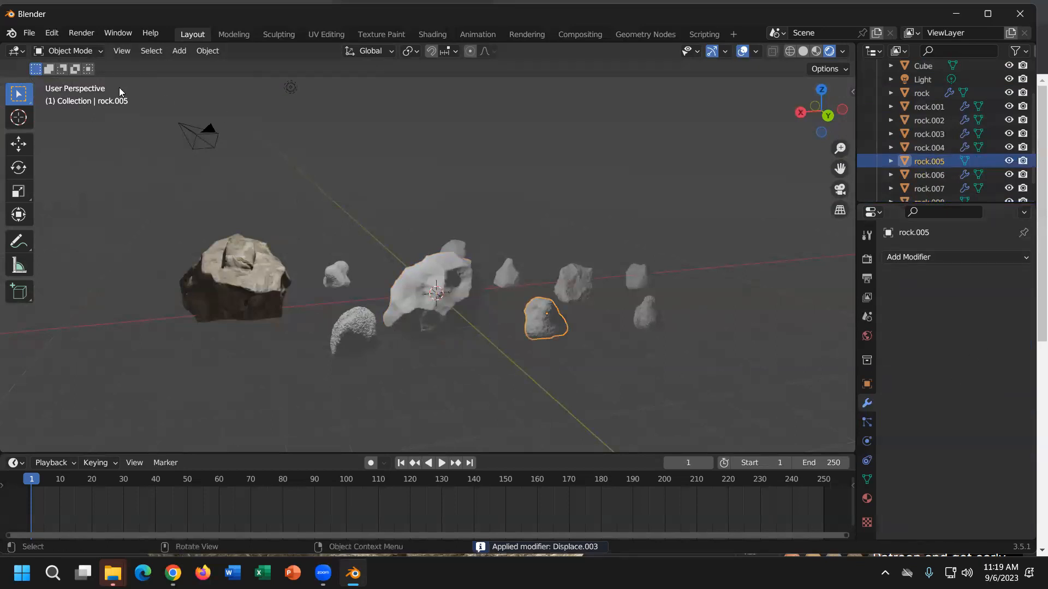
Select all the generated rocks, switch them to Edit Mode, and compare the meshes of rocks with and without applied modifiers.
{"action": "left_click_drag", "start_coordinate": [694, 229], "coordinate": [316, 382]}
{"action": "left_click", "coordinate": [71, 51]}
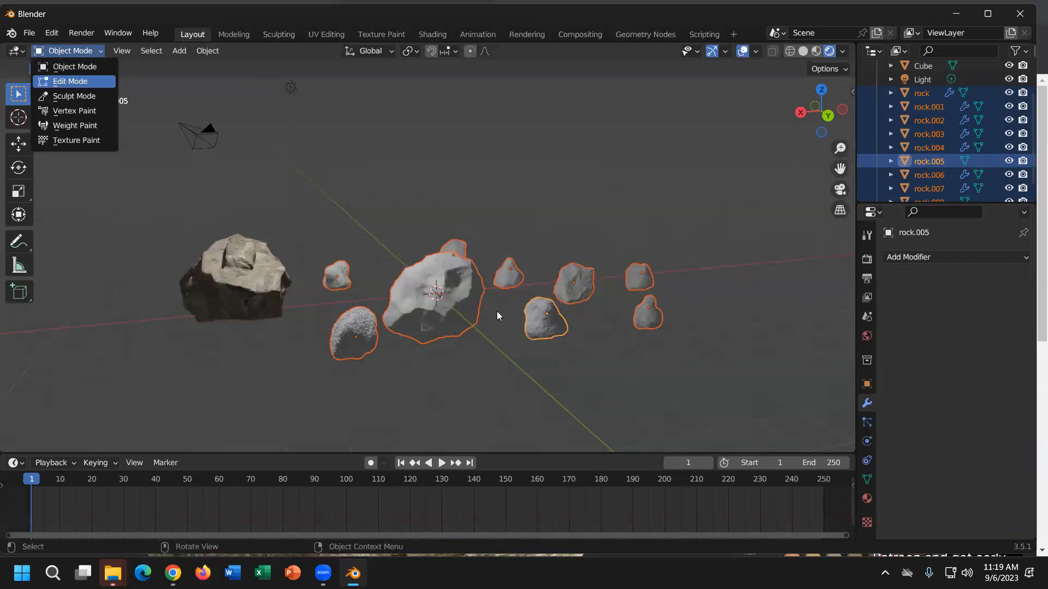
{"action": "middle_click_drag", "start_coordinate": [491, 293], "coordinate": [445, 303]}
{"action": "scroll", "coordinate": [444, 303], "scroll_direction": "up", "scroll_amount": 5}
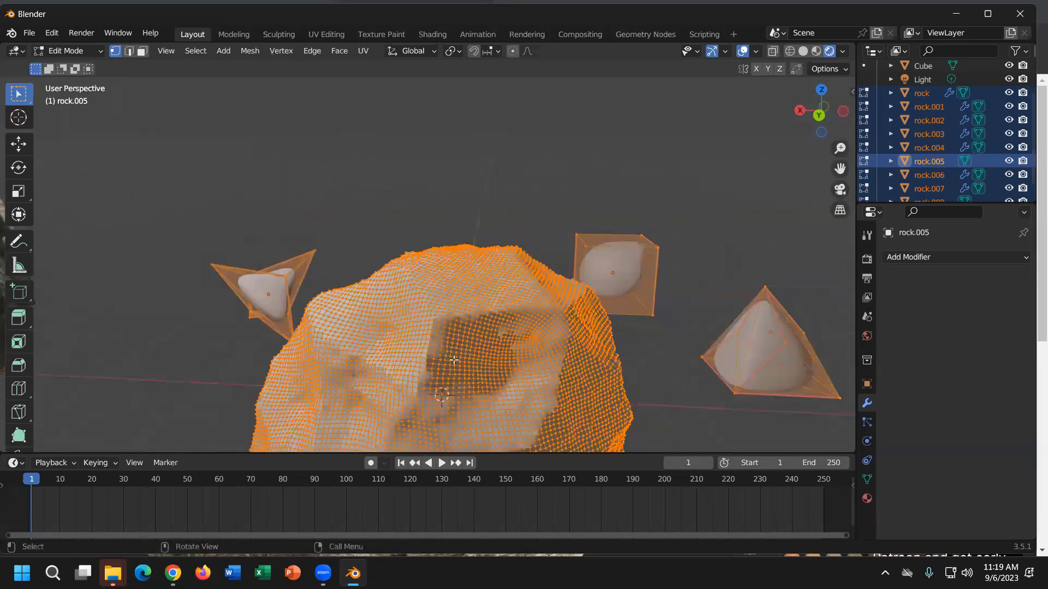
{"action": "scroll", "coordinate": [480, 314], "scroll_direction": "down", "scroll_amount": 5}
{"action": "middle_click_drag", "start_coordinate": [482, 344], "coordinate": [471, 353]}
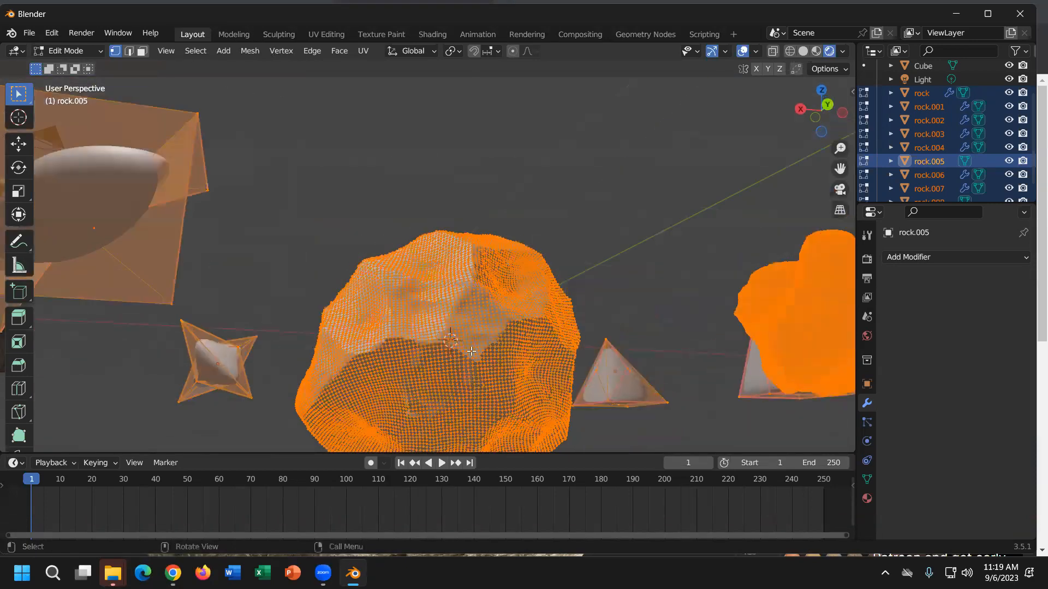
{"action": "scroll", "coordinate": [471, 354], "scroll_direction": "up", "scroll_amount": 8}
{"action": "scroll", "coordinate": [595, 369], "scroll_direction": "down", "scroll_amount": 8}
{"action": "middle_click_drag", "start_coordinate": [573, 391], "coordinate": [289, 362]}
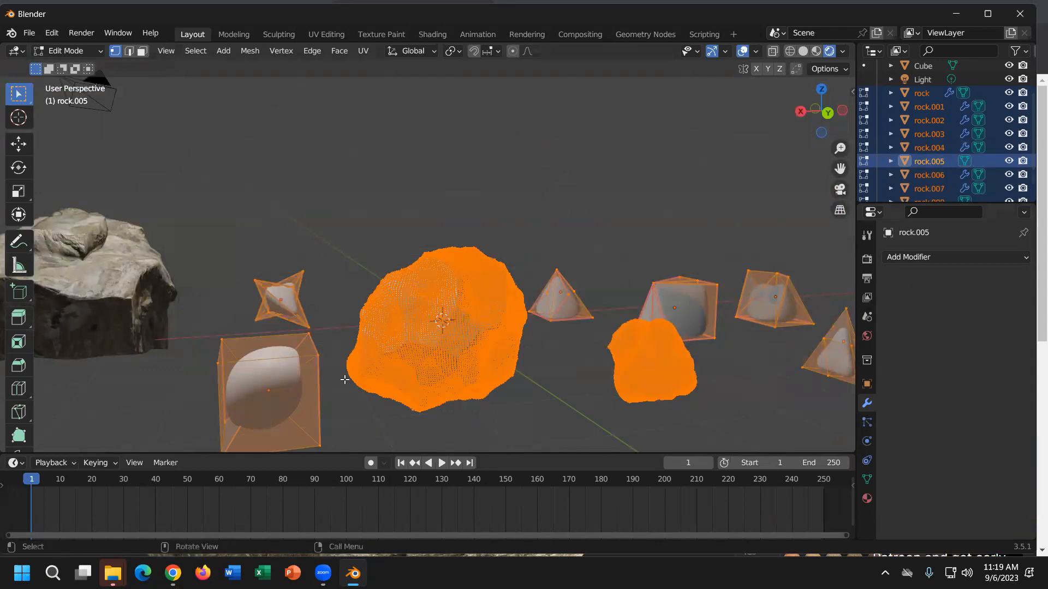
Examine the dense mesh of the large asteroid rock up close and return all the selected rocks to Object Mode.
{"action": "scroll", "coordinate": [507, 395], "scroll_direction": "up", "scroll_amount": 4}
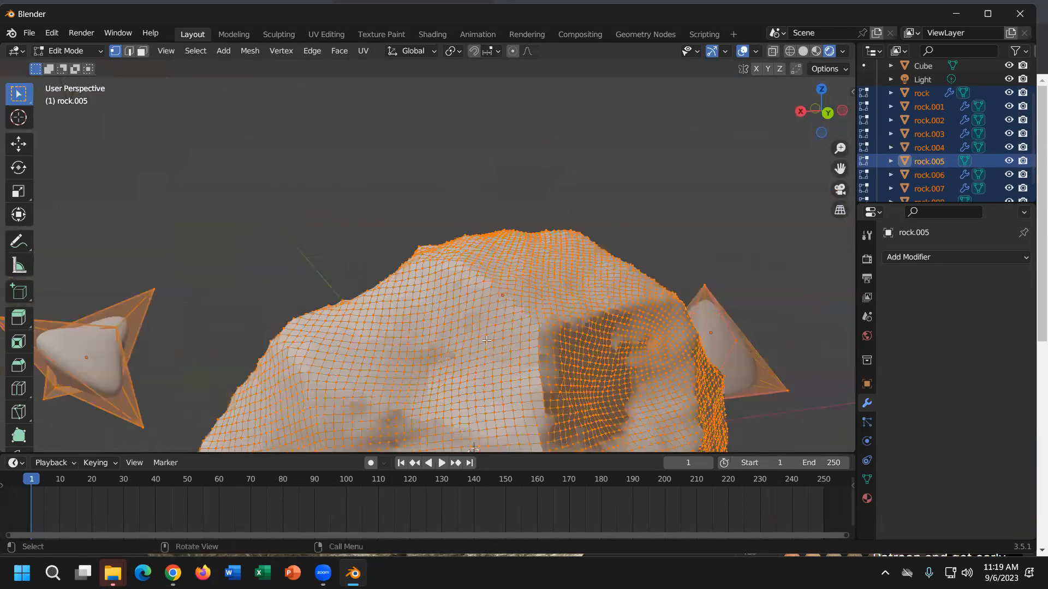
{"action": "scroll", "coordinate": [516, 363], "scroll_direction": "down", "scroll_amount": 4}
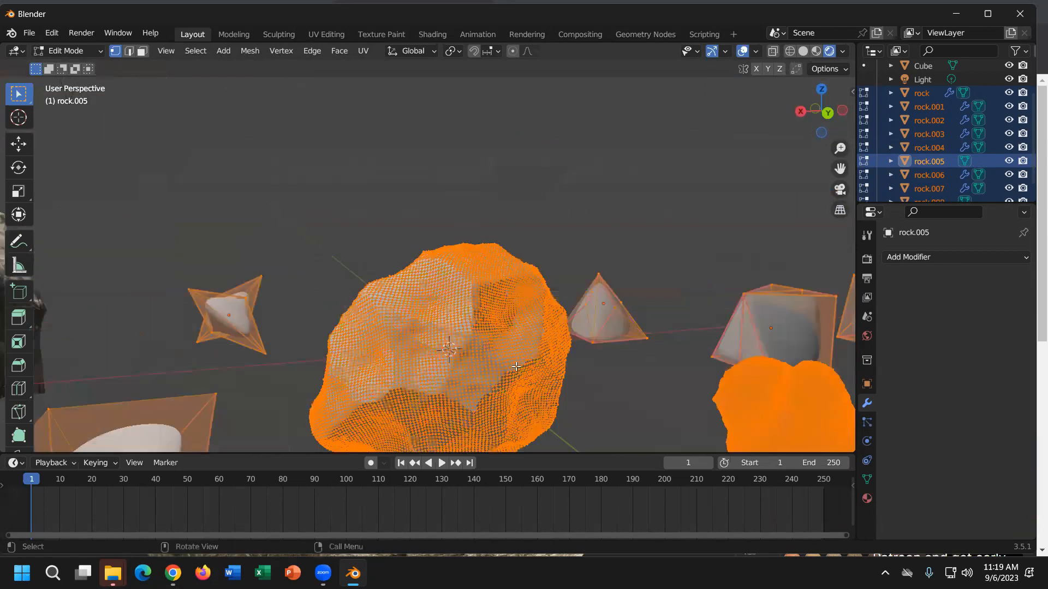
{"action": "scroll", "coordinate": [515, 366], "scroll_direction": "down", "scroll_amount": 4}
{"action": "left_click", "coordinate": [64, 52]}
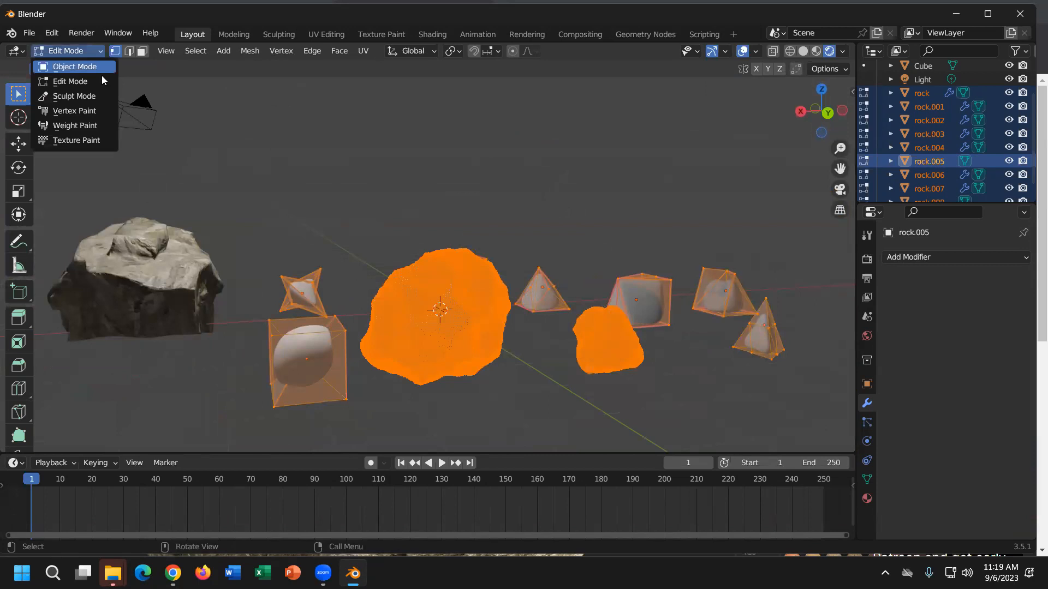
{"action": "key", "text": "Return"}
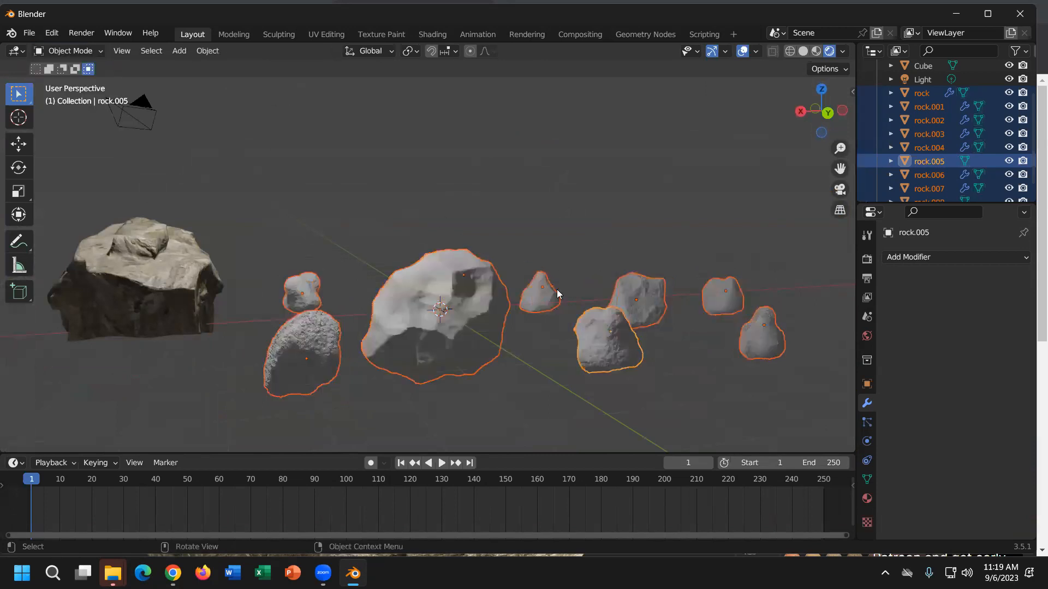
Apply every Subdivision and Displace modifier on the small pointed rock.006.
{"action": "left_click", "coordinate": [541, 292]}
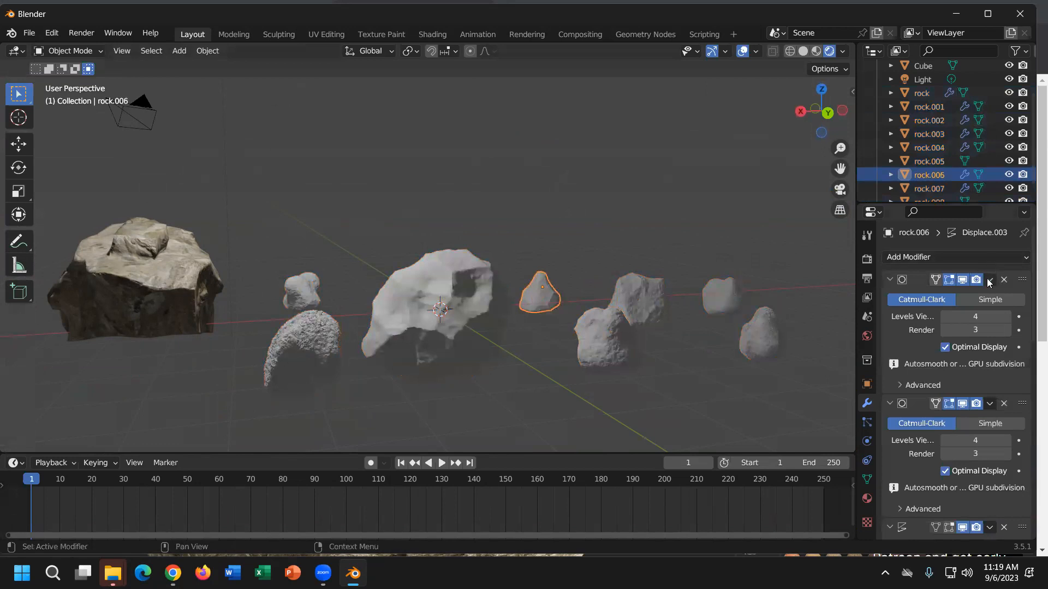
{"action": "left_click", "coordinate": [988, 280]}
{"action": "left_click", "coordinate": [990, 290]}
{"action": "left_click", "coordinate": [990, 279]}
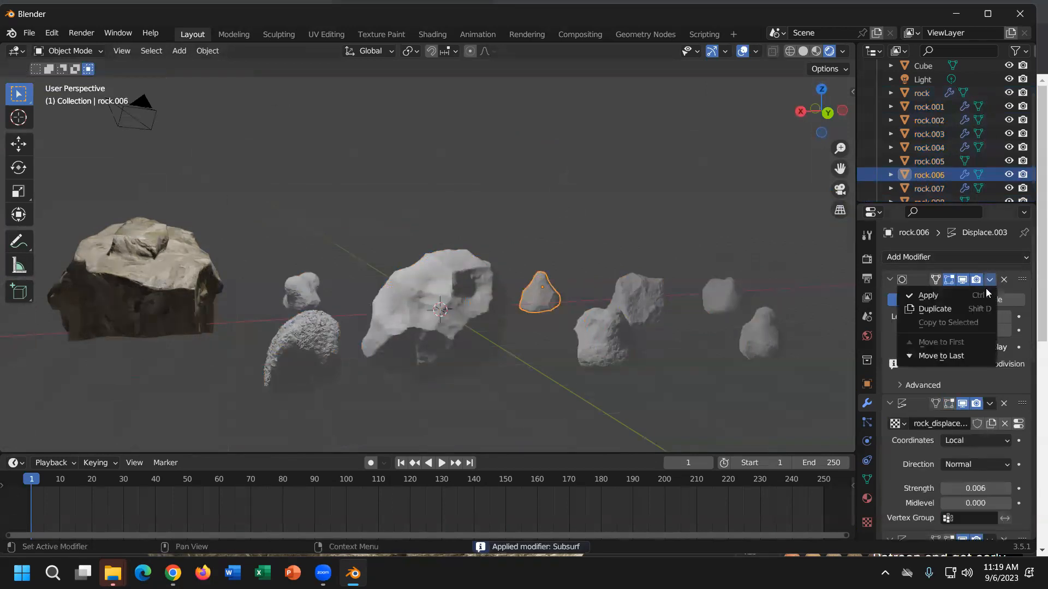
{"action": "left_click", "coordinate": [928, 297]}
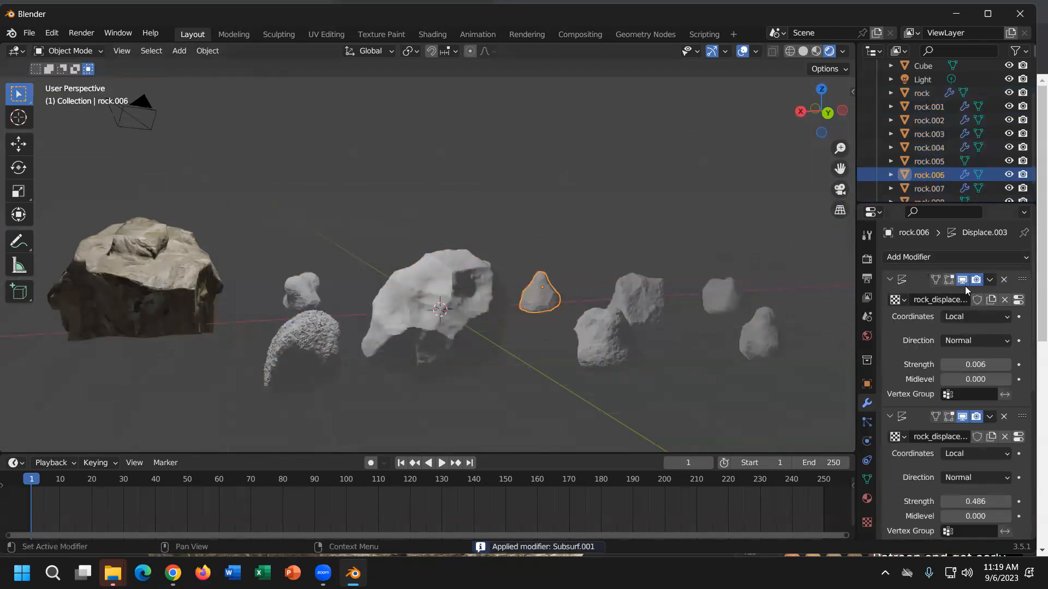
{"action": "left_click", "coordinate": [990, 280]}
{"action": "left_click", "coordinate": [927, 296]}
{"action": "left_click", "coordinate": [990, 280]}
{"action": "left_click", "coordinate": [962, 295]}
{"action": "left_click", "coordinate": [993, 285]}
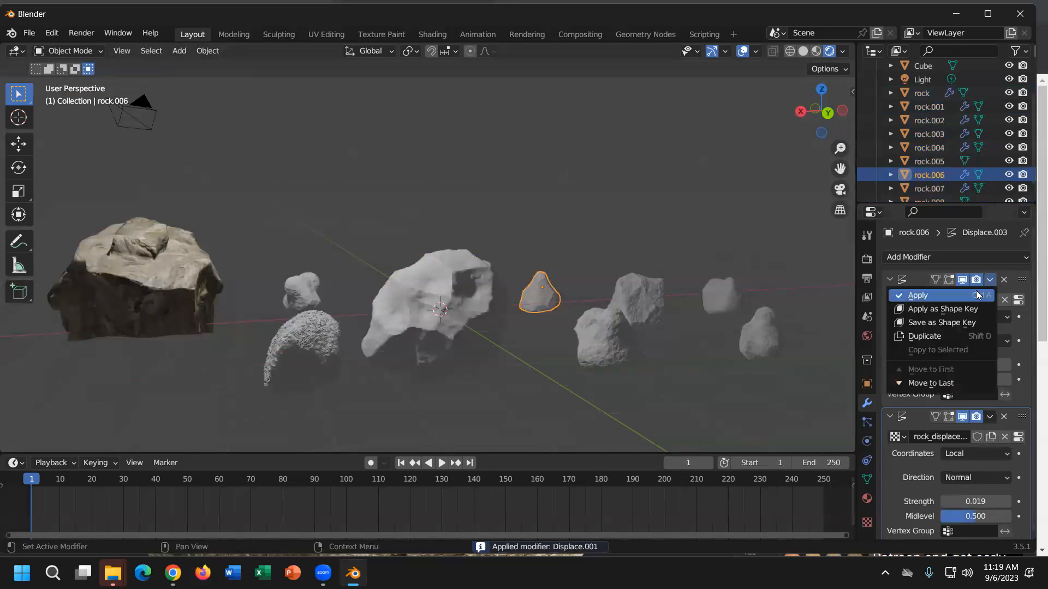
{"action": "left_click", "coordinate": [982, 295]}
{"action": "left_click", "coordinate": [990, 280]}
{"action": "left_click", "coordinate": [945, 296]}
Unwrap the large asteroid rock, rock.008, with Smart UV Project in the UV Editing workspace.
{"action": "left_click", "coordinate": [431, 323]}
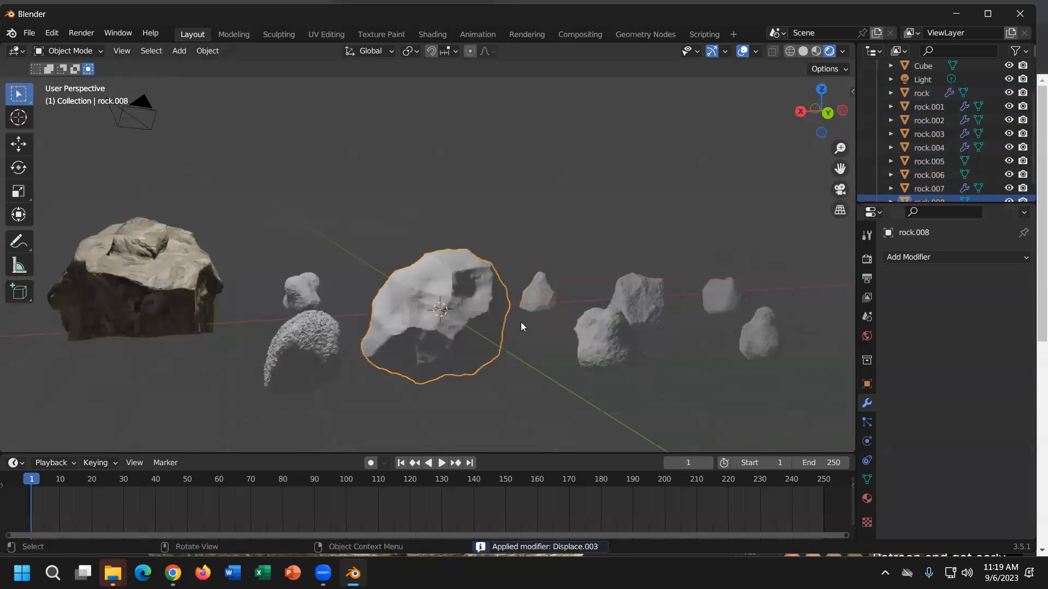
{"action": "left_click", "coordinate": [327, 33]}
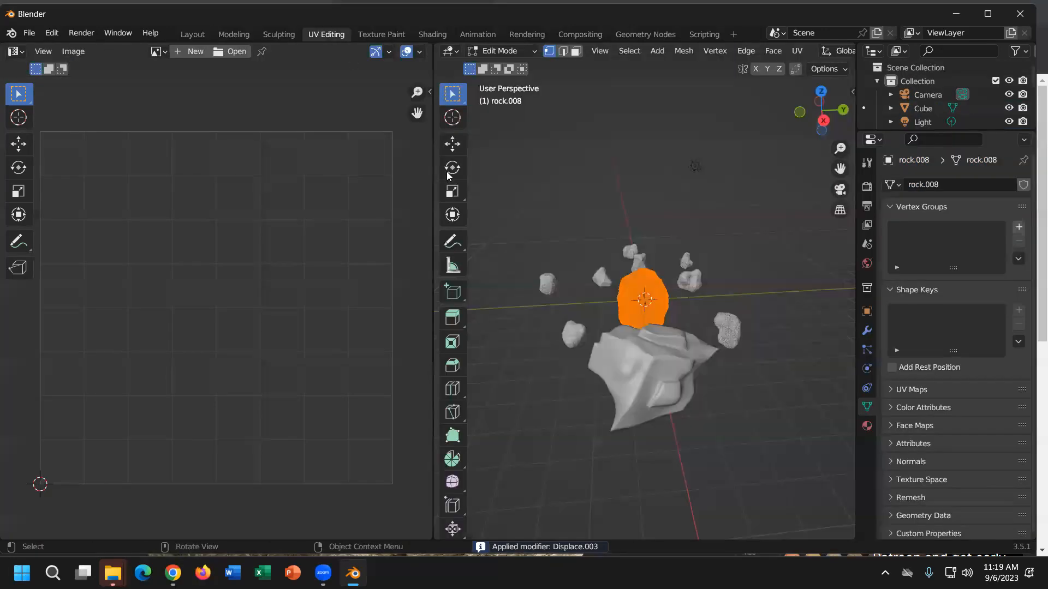
{"action": "key", "text": "u"}
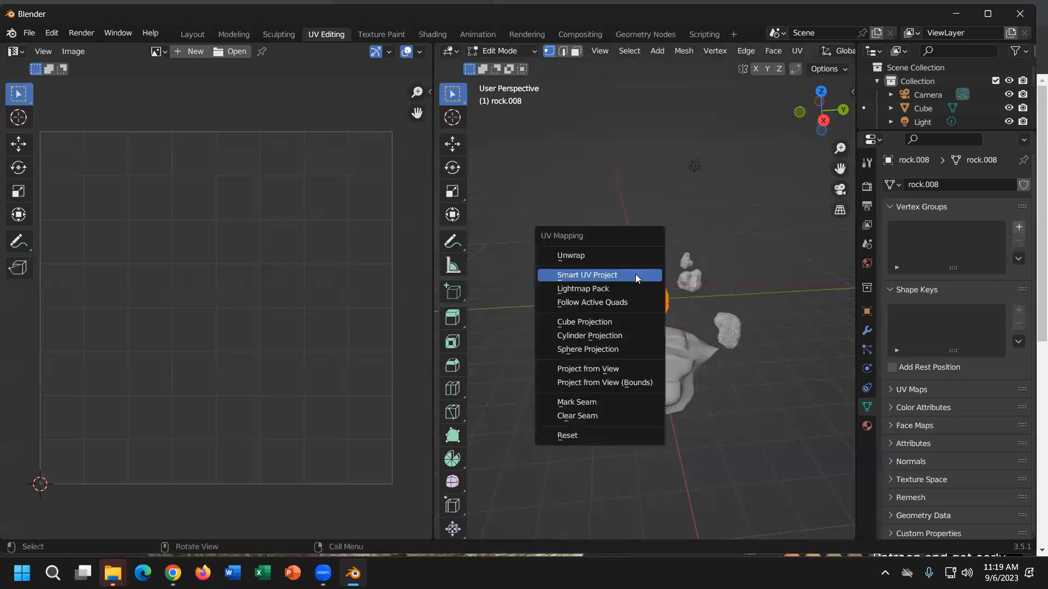
{"action": "left_click", "coordinate": [635, 274]}
{"action": "left_click", "coordinate": [634, 401]}
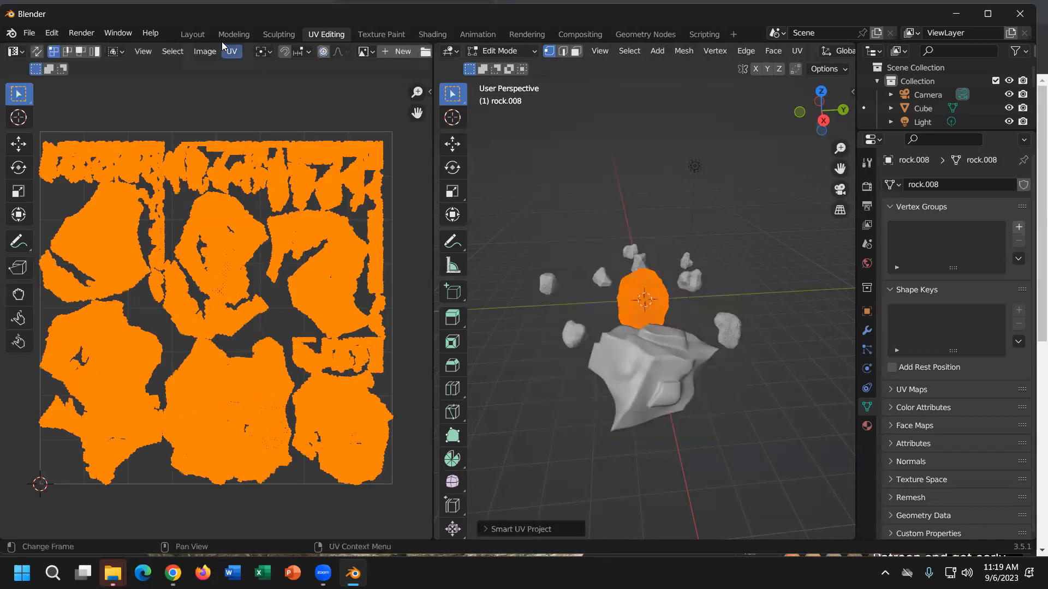
Assign the existing material Material.001 to the large asteroid rock.
{"action": "left_click", "coordinate": [194, 34]}
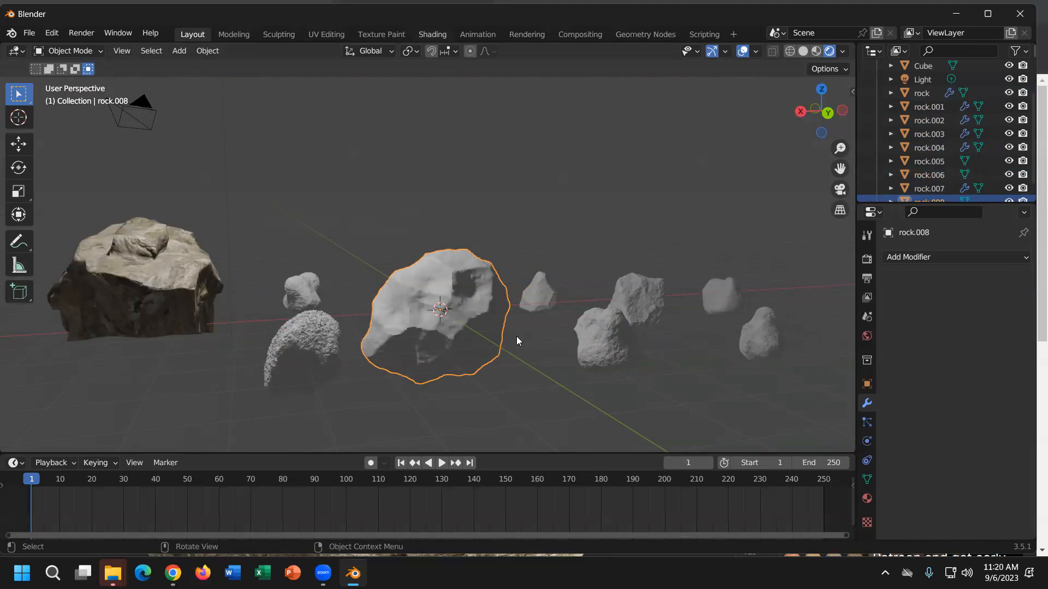
{"action": "left_click", "coordinate": [866, 498]}
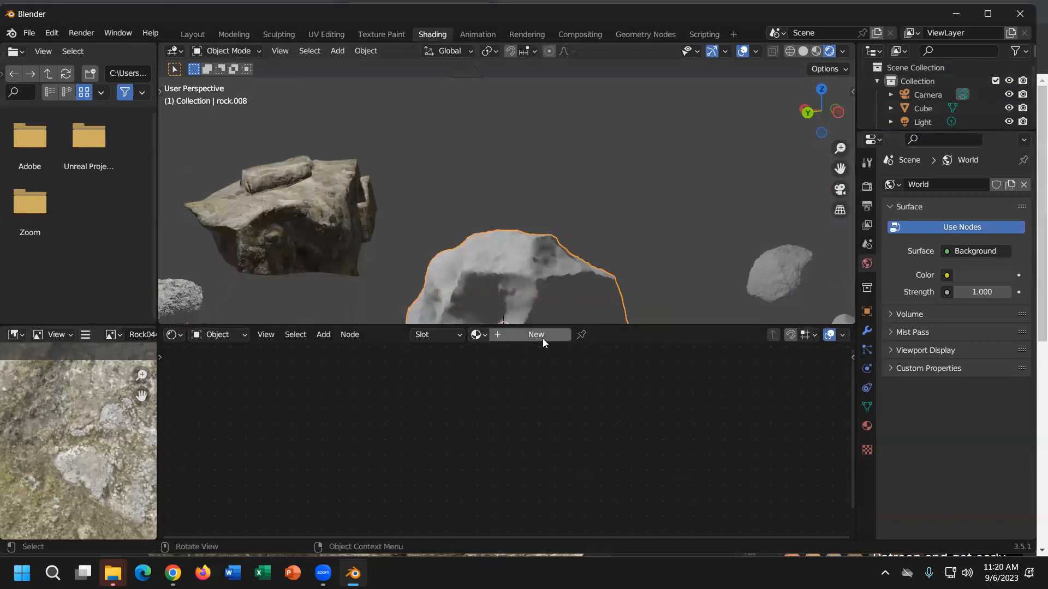
{"action": "left_click", "coordinate": [485, 337]}
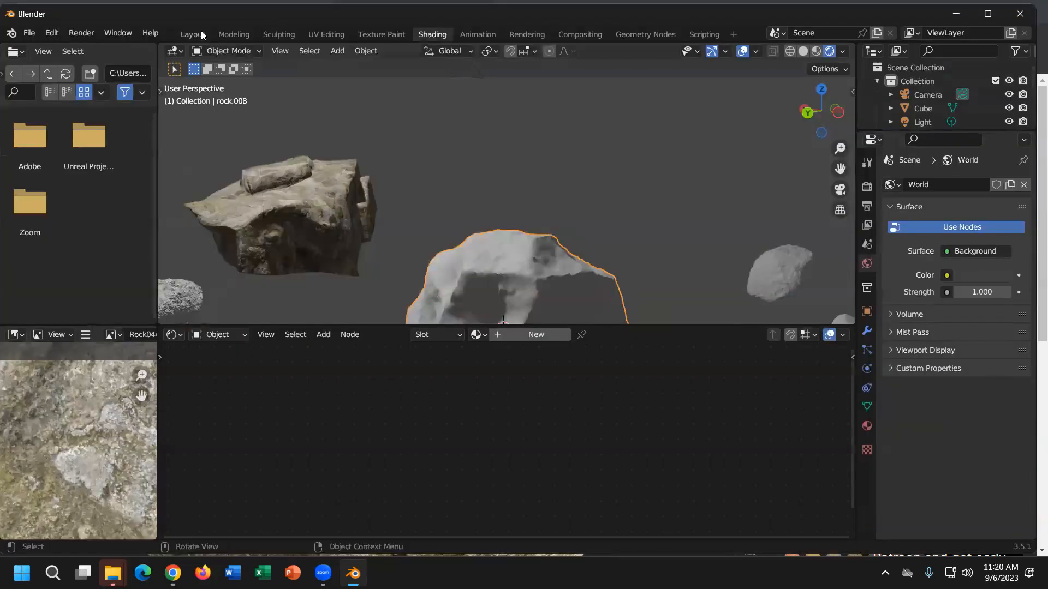
{"action": "left_click", "coordinate": [201, 36]}
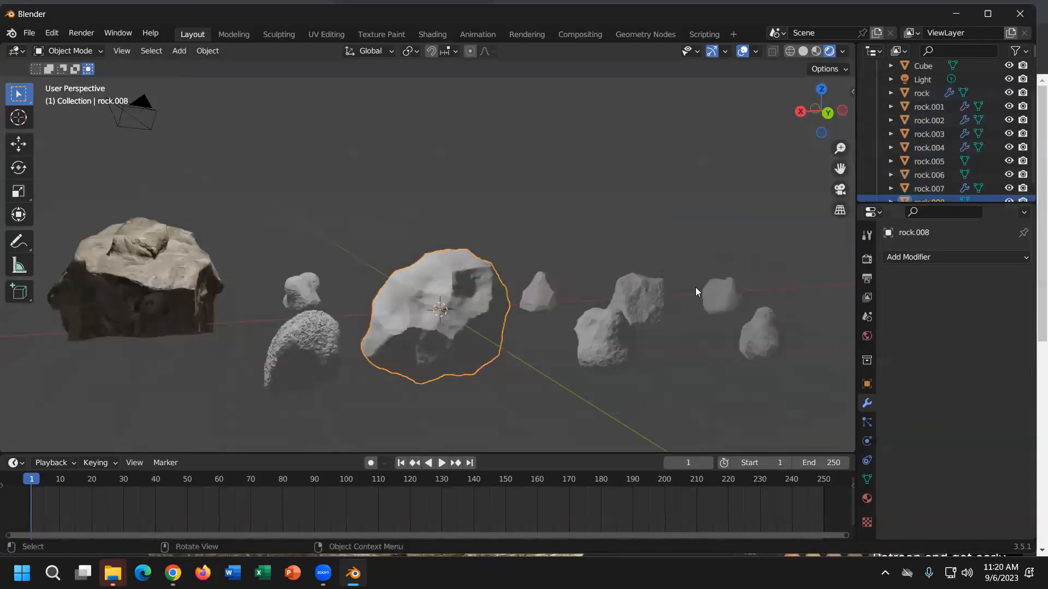
{"action": "left_click", "coordinate": [868, 498]}
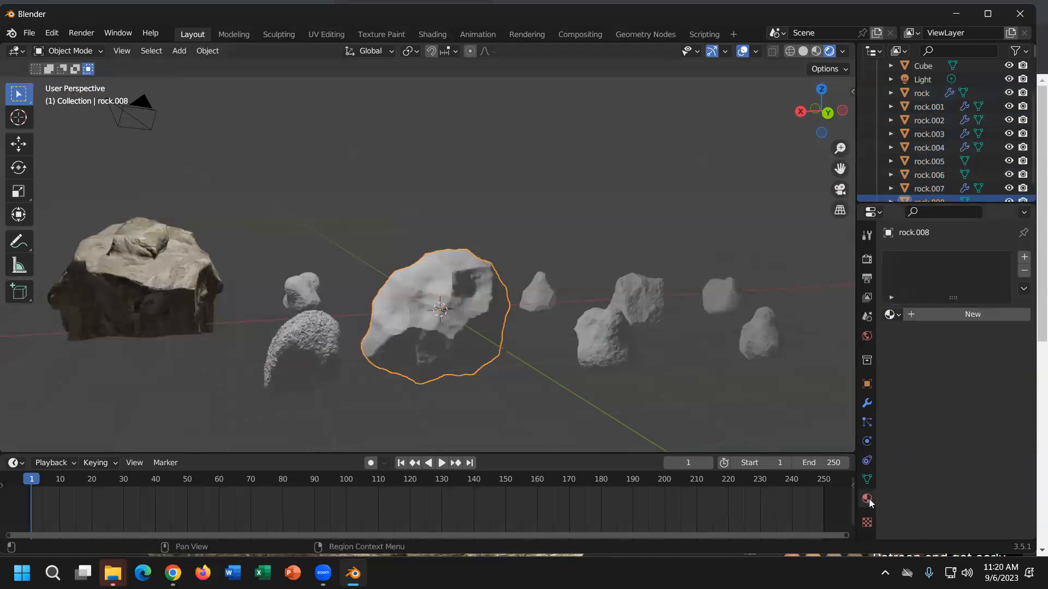
{"action": "left_click", "coordinate": [891, 314]}
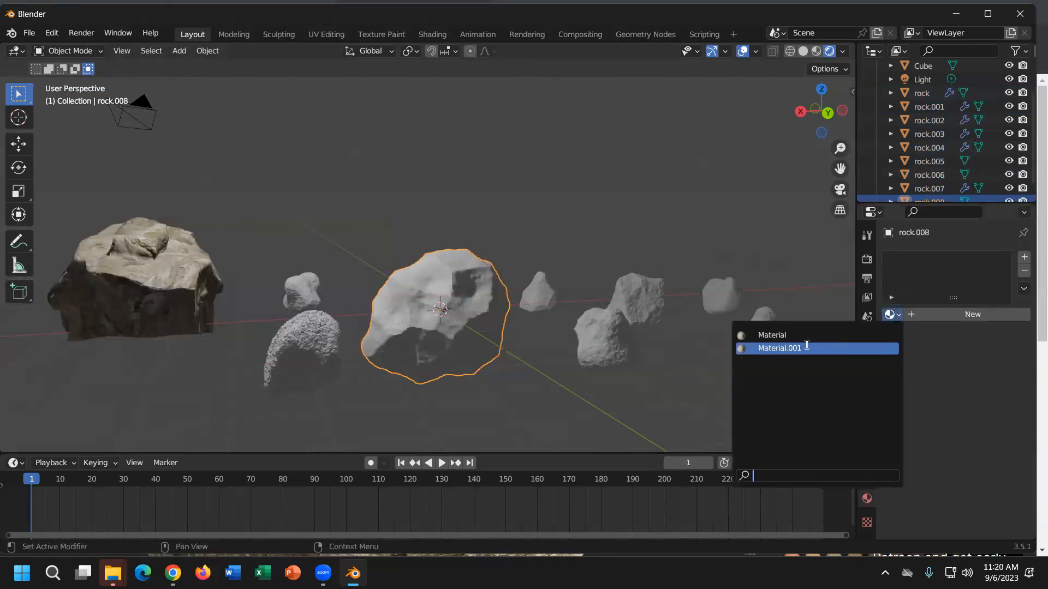
{"action": "left_click", "coordinate": [775, 350]}
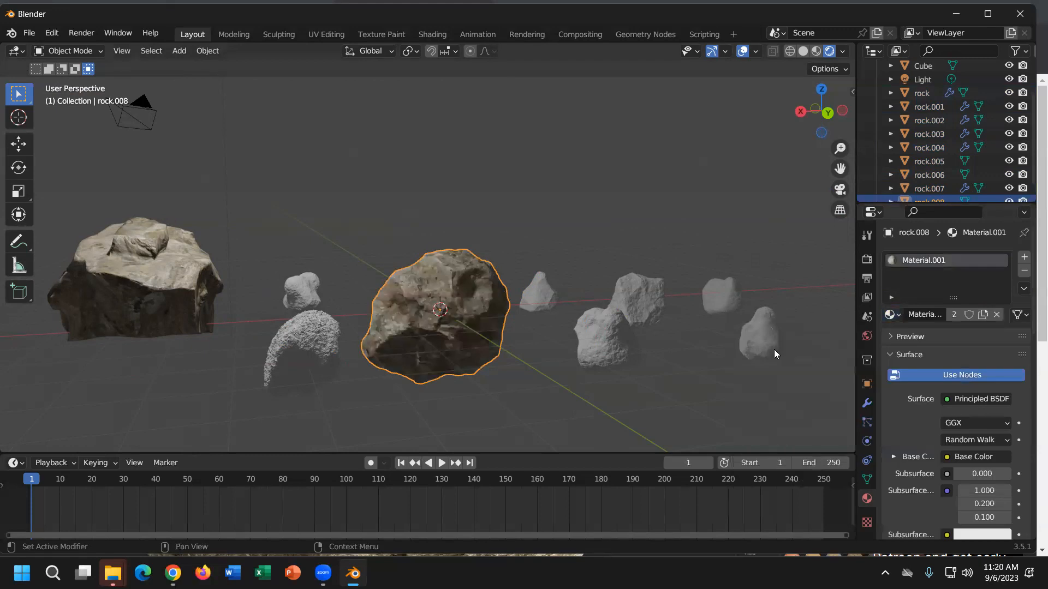
Inspect the material on the large asteroid rock from several angles and undo the material assignment.
{"action": "scroll", "coordinate": [431, 345], "scroll_direction": "up", "scroll_amount": 2}
{"action": "scroll", "coordinate": [431, 349], "scroll_direction": "up", "scroll_amount": 4}
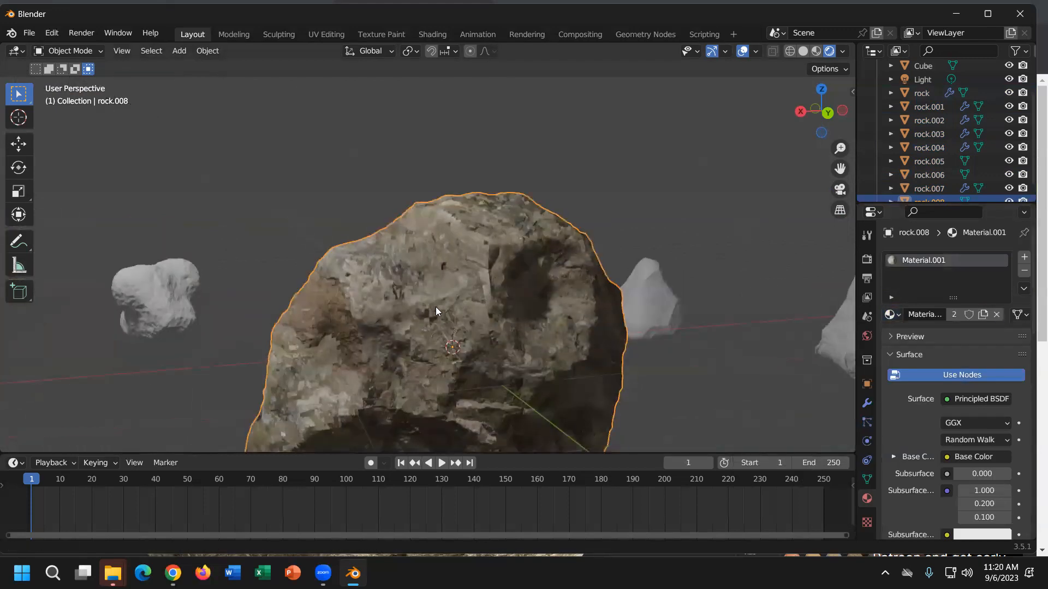
{"action": "scroll", "coordinate": [499, 357], "scroll_direction": "up", "scroll_amount": 2}
{"action": "middle_click_drag", "start_coordinate": [501, 344], "coordinate": [503, 274]}
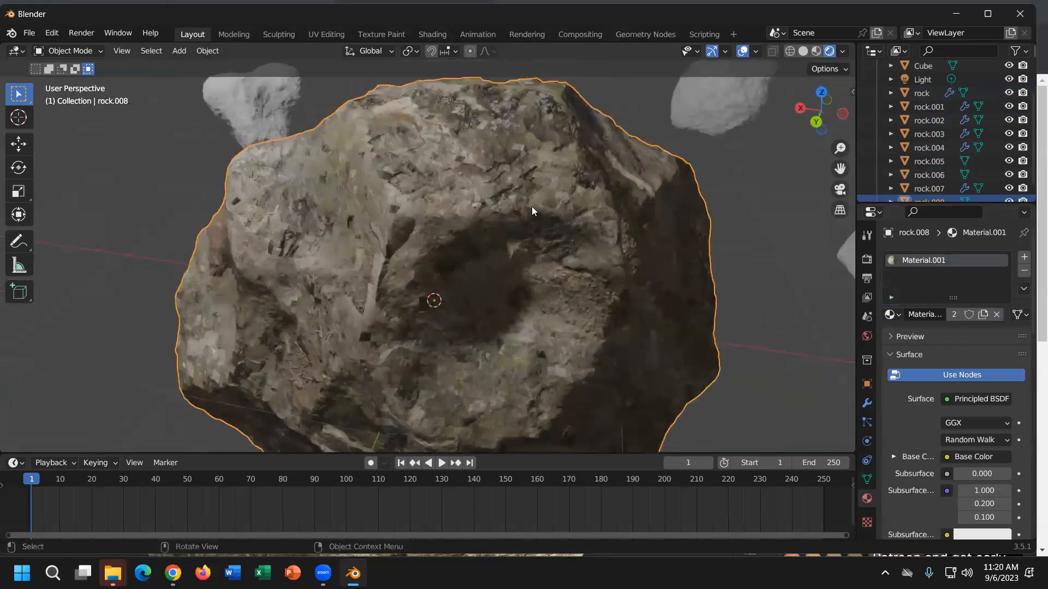
{"action": "scroll", "coordinate": [506, 272], "scroll_direction": "down", "scroll_amount": 3}
{"action": "key", "text": "ctrl+z"}
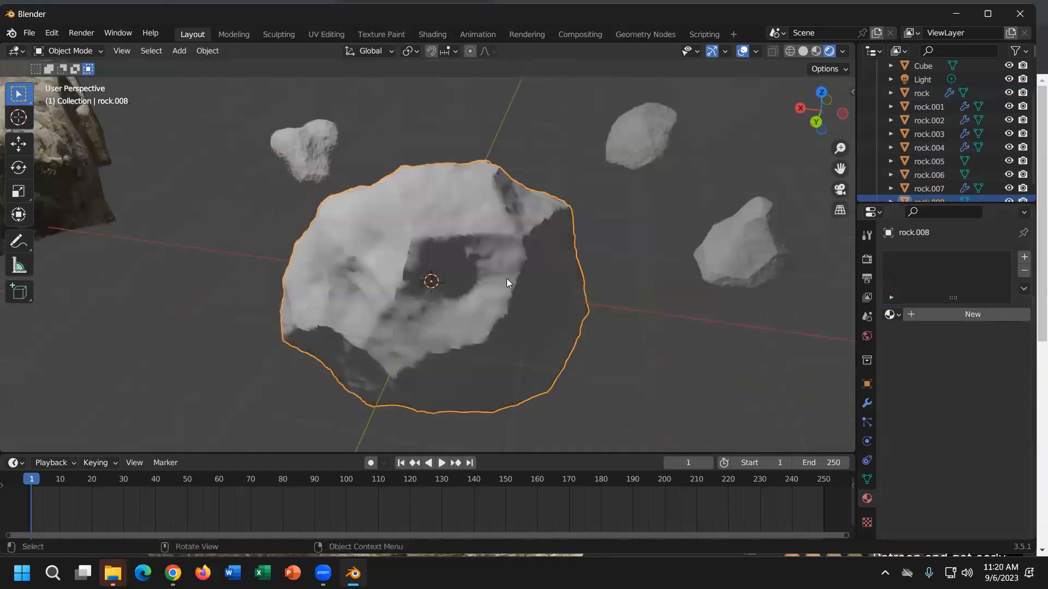
{"action": "middle_click_drag", "start_coordinate": [507, 278], "coordinate": [560, 253]}
{"action": "scroll", "coordinate": [557, 270], "scroll_direction": "down", "scroll_amount": 2}
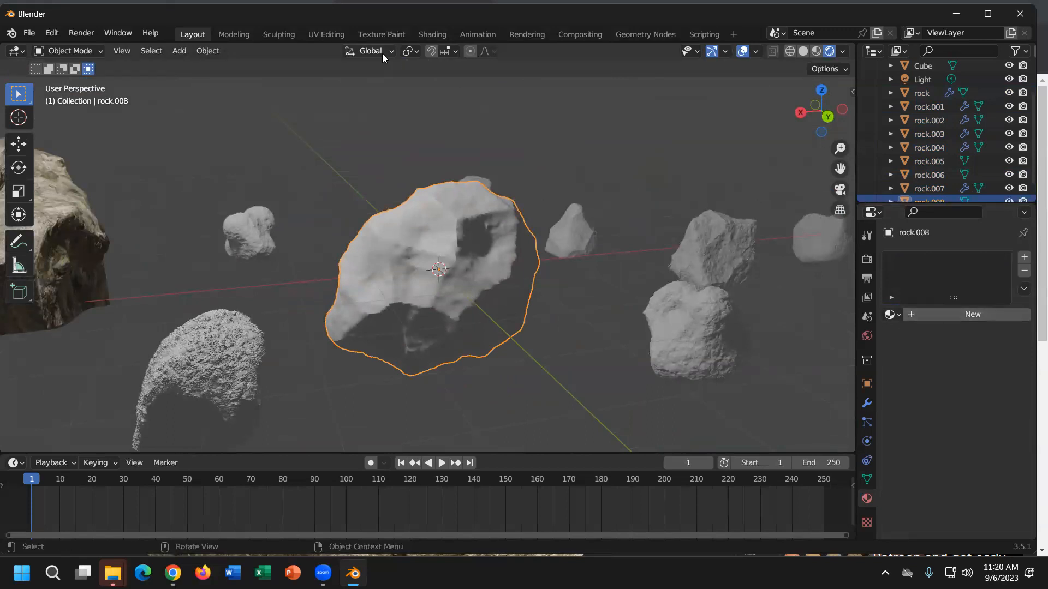
Create a new material for the large asteroid rock and load the six Rock044_8K-JPG maps using Principled Texture Setup.
{"action": "left_click", "coordinate": [439, 37]}
{"action": "left_click", "coordinate": [529, 335]}
{"action": "left_click", "coordinate": [472, 381]}
{"action": "key", "text": "ctrl+shift+t"}
{"action": "left_click_drag", "start_coordinate": [406, 279], "coordinate": [585, 413]}
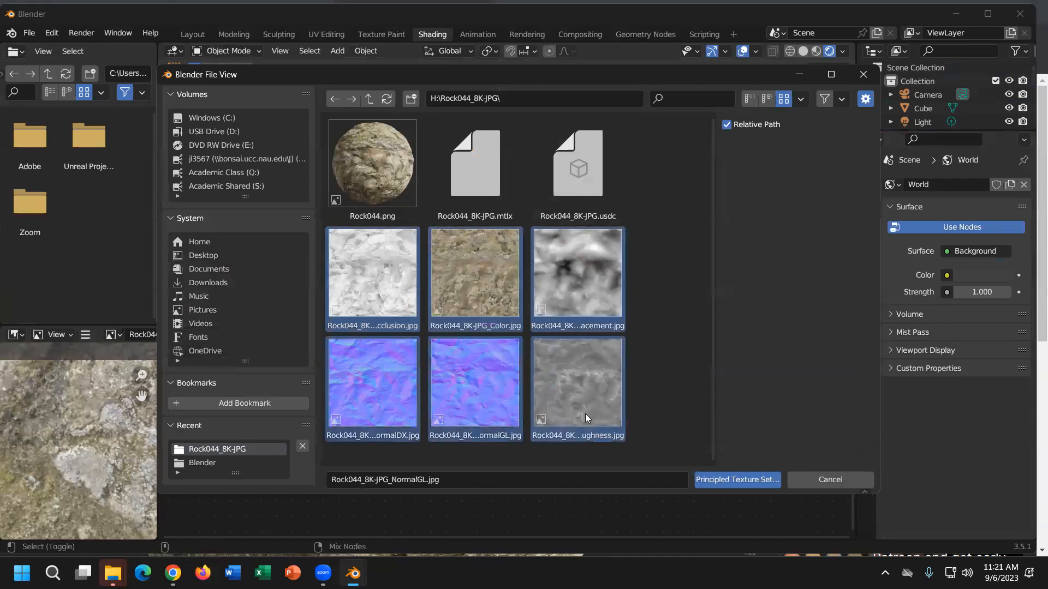
{"action": "left_click", "coordinate": [721, 480]}
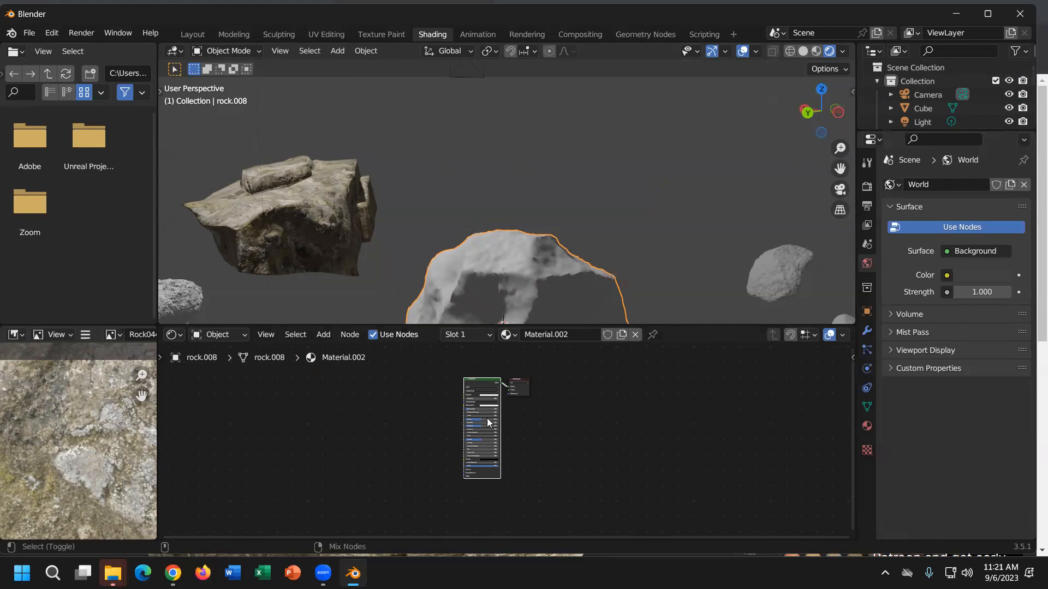
Inspect the newly textured surface of the large asteroid rock up close for visible seams between UV patches.
{"action": "mouse_move", "coordinate": [353, 573]}
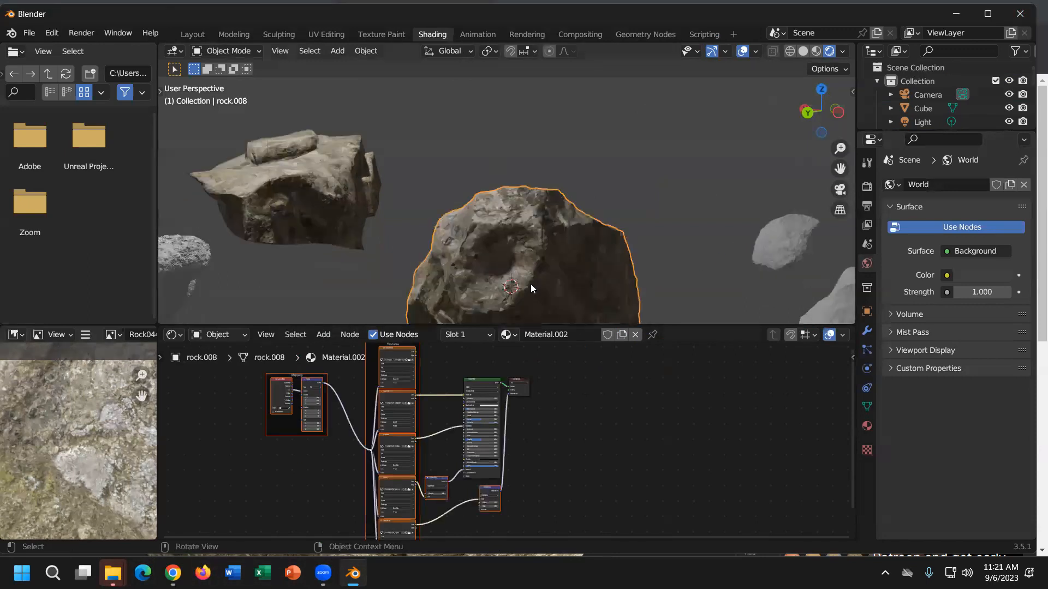
{"action": "scroll", "coordinate": [530, 284], "scroll_direction": "up", "scroll_amount": 4}
{"action": "middle_click_drag", "start_coordinate": [531, 284], "coordinate": [558, 270]}
{"action": "scroll", "coordinate": [536, 228], "scroll_direction": "up", "scroll_amount": 2}
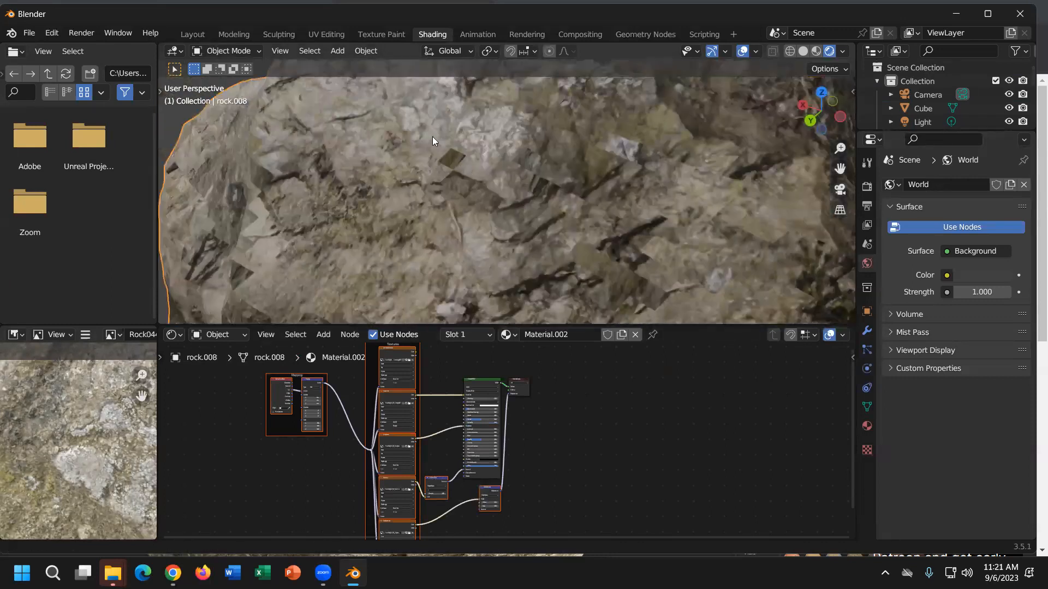
{"action": "scroll", "coordinate": [327, 469], "scroll_direction": "up", "scroll_amount": 3}
{"action": "scroll", "coordinate": [325, 469], "scroll_direction": "up", "scroll_amount": 1}
Examine the mapping, image texture, normal and displacement nodes of Material.002, including the settings of the image texture nodes.
{"action": "middle_click_drag", "start_coordinate": [412, 455], "coordinate": [648, 496]}
{"action": "scroll", "coordinate": [405, 428], "scroll_direction": "up", "scroll_amount": 1}
{"action": "middle_click_drag", "start_coordinate": [403, 432], "coordinate": [415, 470]}
{"action": "scroll", "coordinate": [462, 492], "scroll_direction": "up", "scroll_amount": 3}
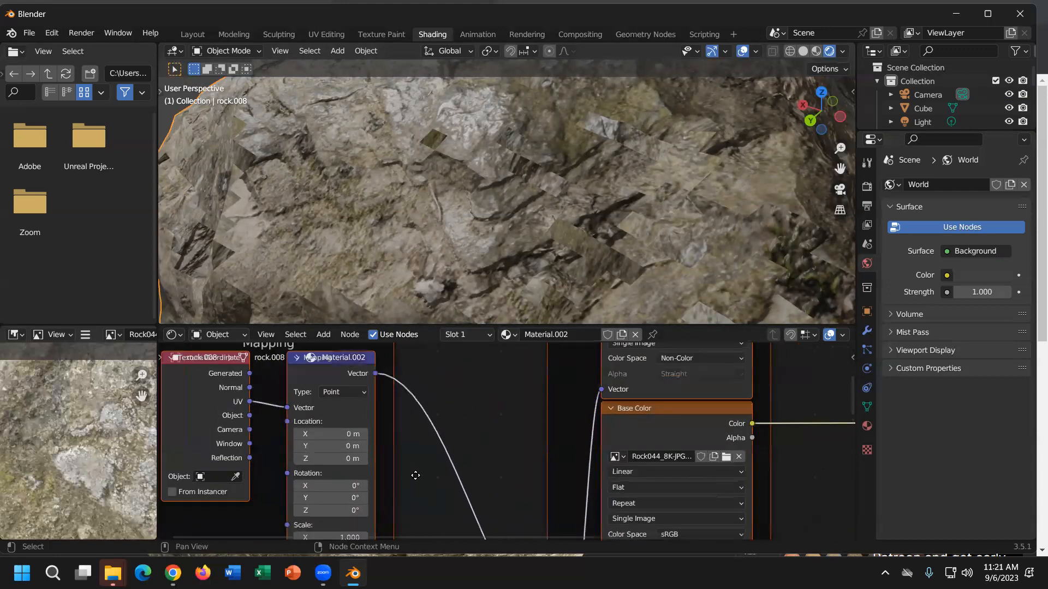
{"action": "left_click", "coordinate": [352, 388]}
{"action": "scroll", "coordinate": [473, 450], "scroll_direction": "down", "scroll_amount": 2}
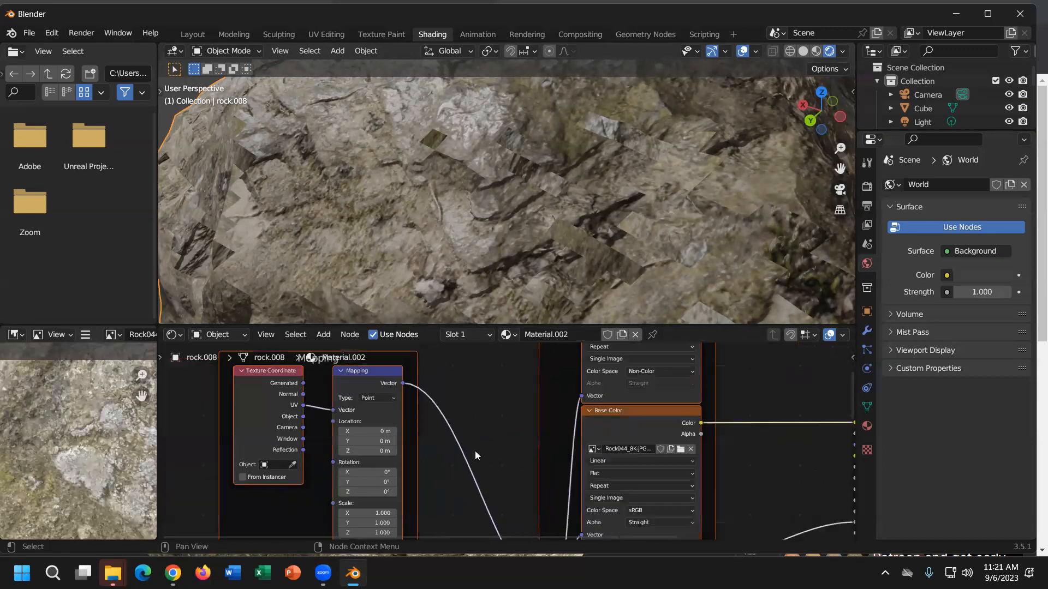
{"action": "scroll", "coordinate": [468, 458], "scroll_direction": "up", "scroll_amount": 1}
{"action": "middle_click_drag", "start_coordinate": [468, 459], "coordinate": [489, 465]}
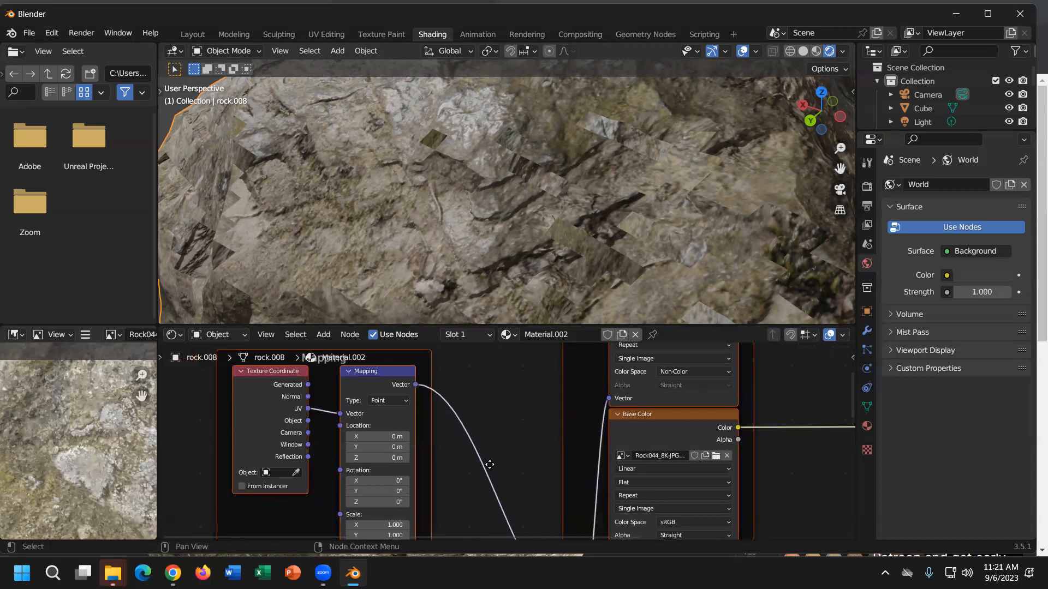
{"action": "scroll", "coordinate": [494, 465], "scroll_direction": "down", "scroll_amount": 1}
{"action": "middle_click_drag", "start_coordinate": [494, 467], "coordinate": [377, 377]}
{"action": "scroll", "coordinate": [442, 437], "scroll_direction": "down", "scroll_amount": 3}
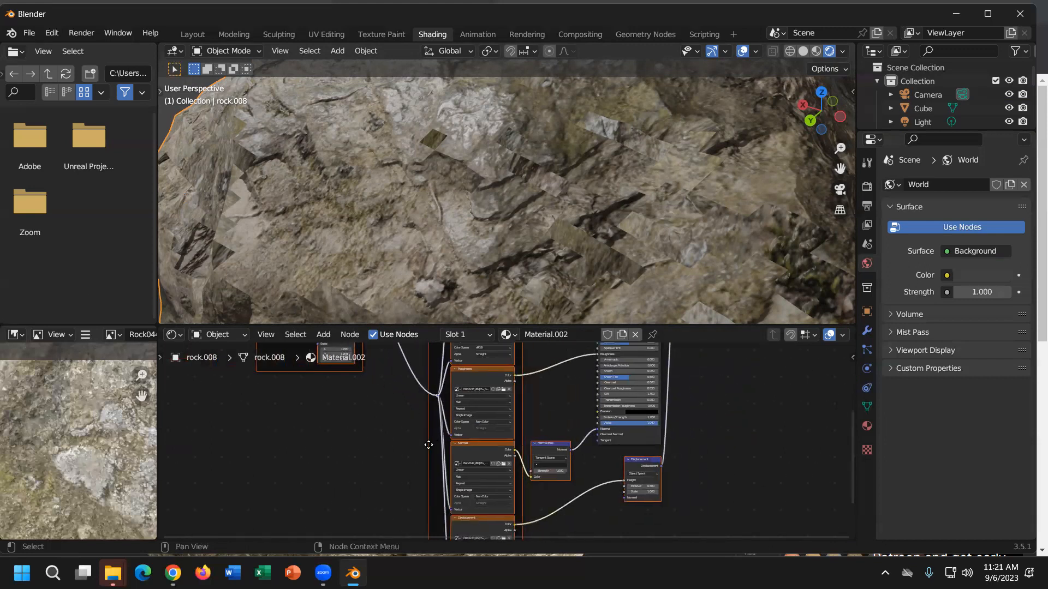
{"action": "scroll", "coordinate": [429, 445], "scroll_direction": "up", "scroll_amount": 4}
{"action": "mouse_move", "coordinate": [388, 421]}
{"action": "middle_mouse_down", "text": "shift"}
{"action": "mouse_move", "coordinate": [398, 453]}
{"action": "mouse_move", "coordinate": [337, 519]}
{"action": "middle_mouse_up", "text": "shift"}
{"action": "mouse_move", "coordinate": [357, 400]}
{"action": "middle_mouse_down", "text": "shift"}
{"action": "mouse_move", "coordinate": [335, 483]}
{"action": "mouse_move", "coordinate": [354, 528]}
{"action": "middle_mouse_up", "text": "shift"}
{"action": "scroll", "coordinate": [341, 466], "scroll_direction": "up", "scroll_amount": 3}
{"action": "middle_click_drag", "start_coordinate": [319, 465], "coordinate": [349, 437], "text": "shift"}
{"action": "left_click", "coordinate": [422, 368]}
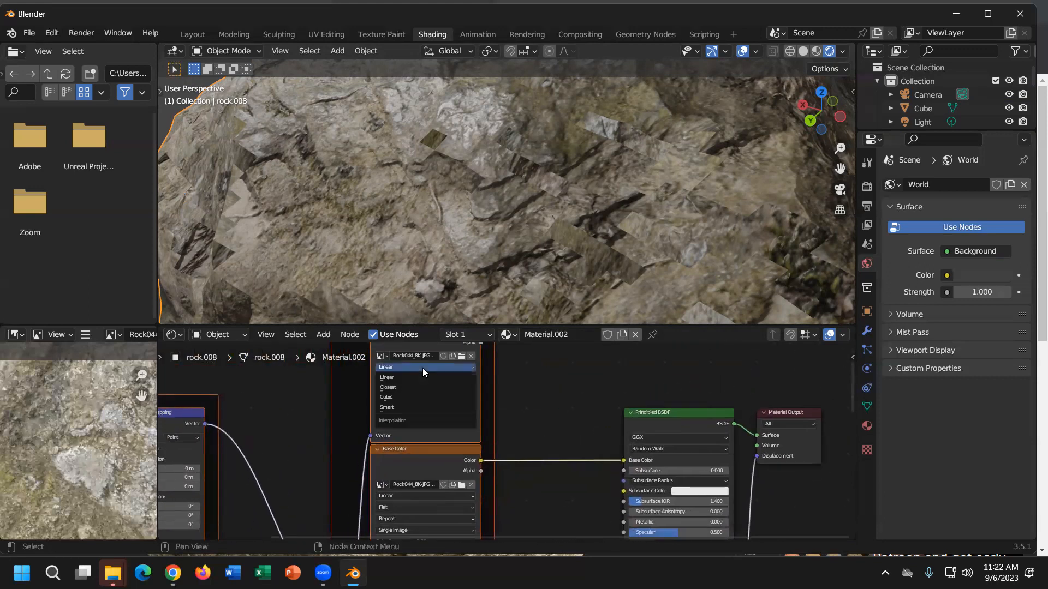
{"action": "scroll", "coordinate": [251, 476], "scroll_direction": "up", "scroll_amount": 1}
{"action": "middle_click_drag", "start_coordinate": [257, 474], "coordinate": [328, 402], "text": "shift"}
{"action": "scroll", "coordinate": [313, 475], "scroll_direction": "down", "scroll_amount": 2}
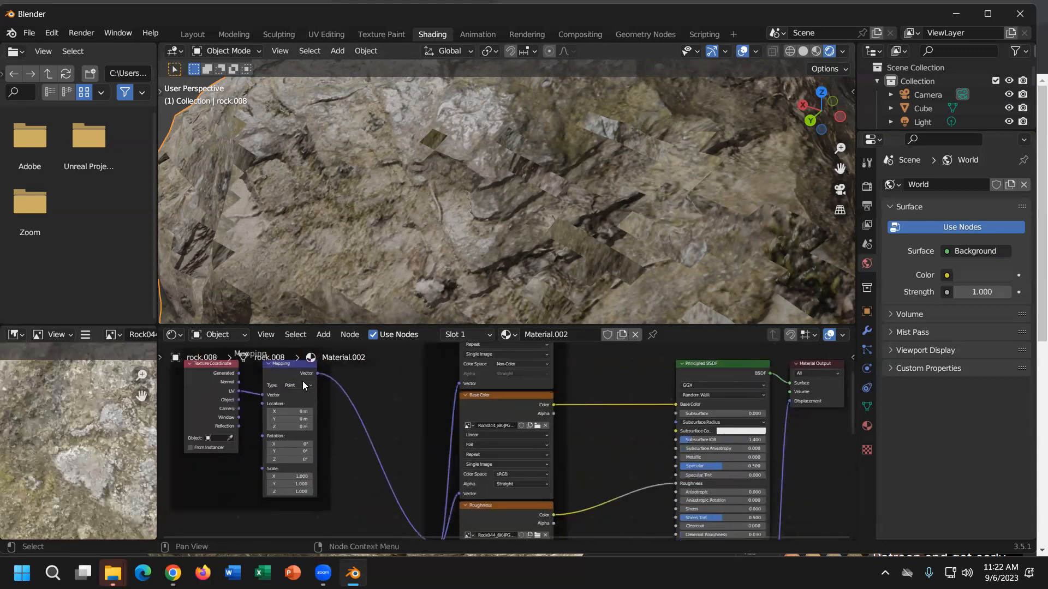
Try the Texture type on the Mapping node, and set it back to Point.
{"action": "left_click", "coordinate": [305, 385]}
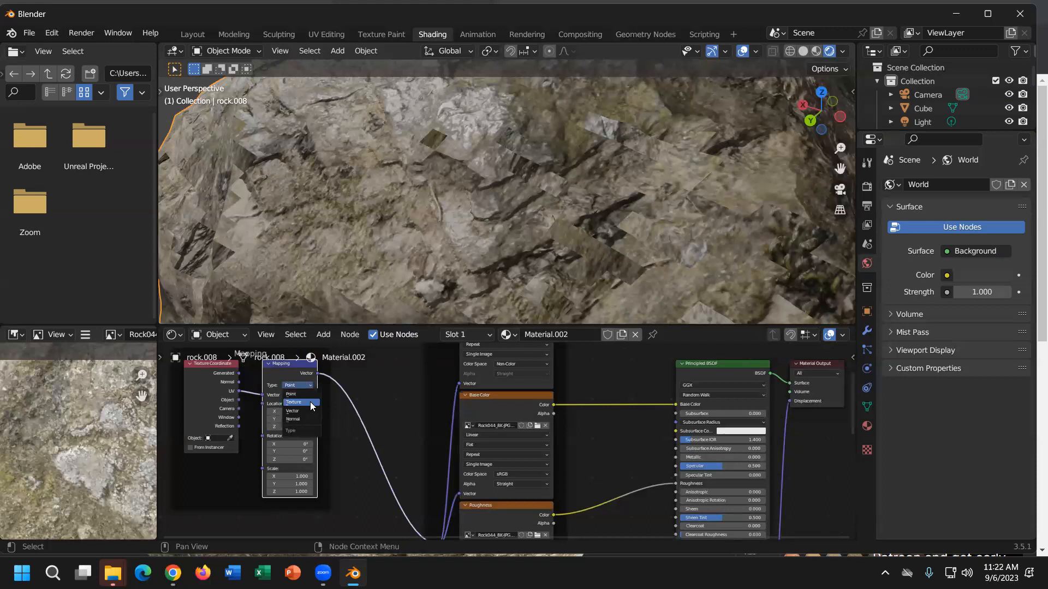
{"action": "left_click", "coordinate": [310, 402]}
{"action": "left_click", "coordinate": [309, 386]}
{"action": "left_click", "coordinate": [306, 395]}
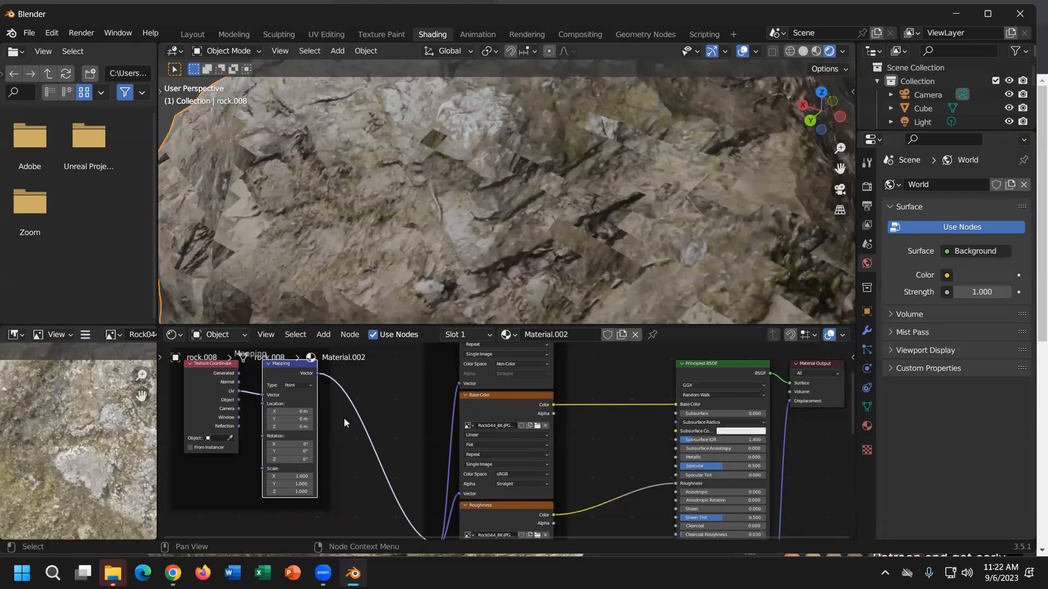
Try Cubic interpolation and Box projection on the Ambient Occlusion image texture, and set its interpolation back to Linear.
{"action": "middle_click_drag", "start_coordinate": [517, 427], "coordinate": [403, 439]}
{"action": "left_click", "coordinate": [411, 381]}
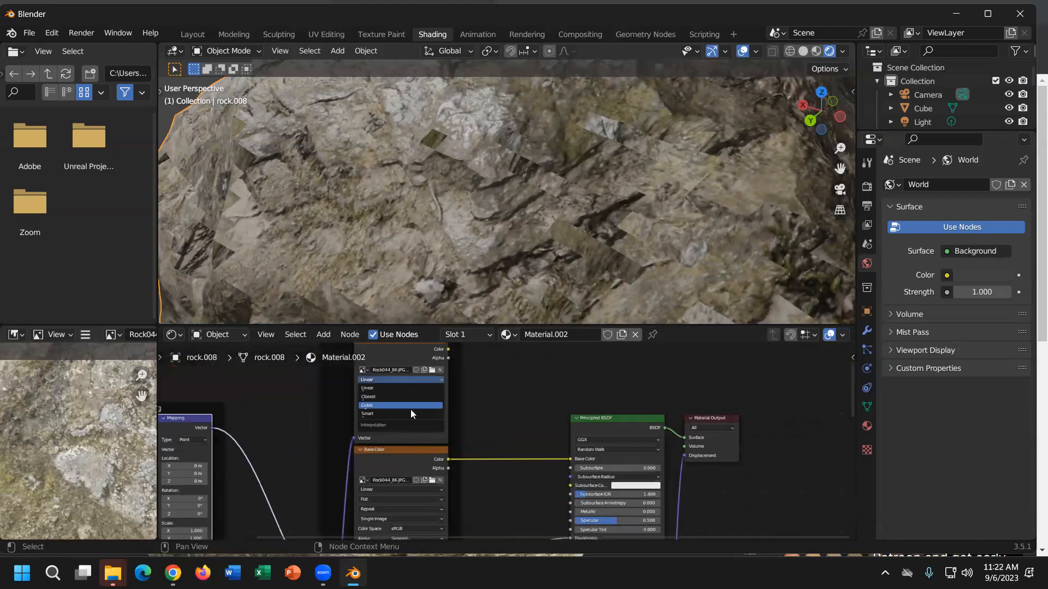
{"action": "left_click", "coordinate": [408, 403]}
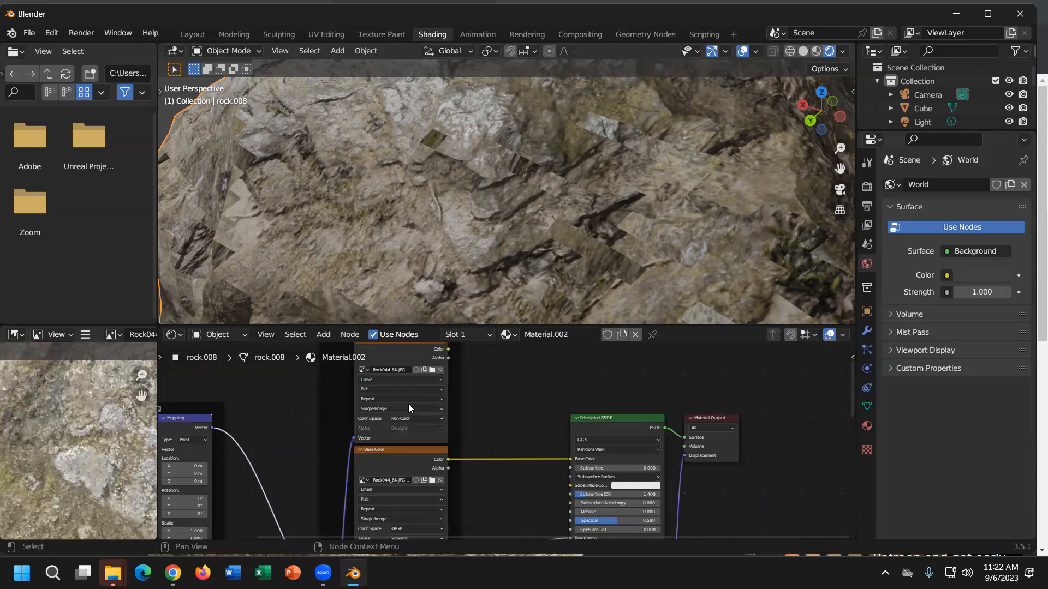
{"action": "left_click", "coordinate": [412, 389]}
{"action": "left_click", "coordinate": [412, 407]}
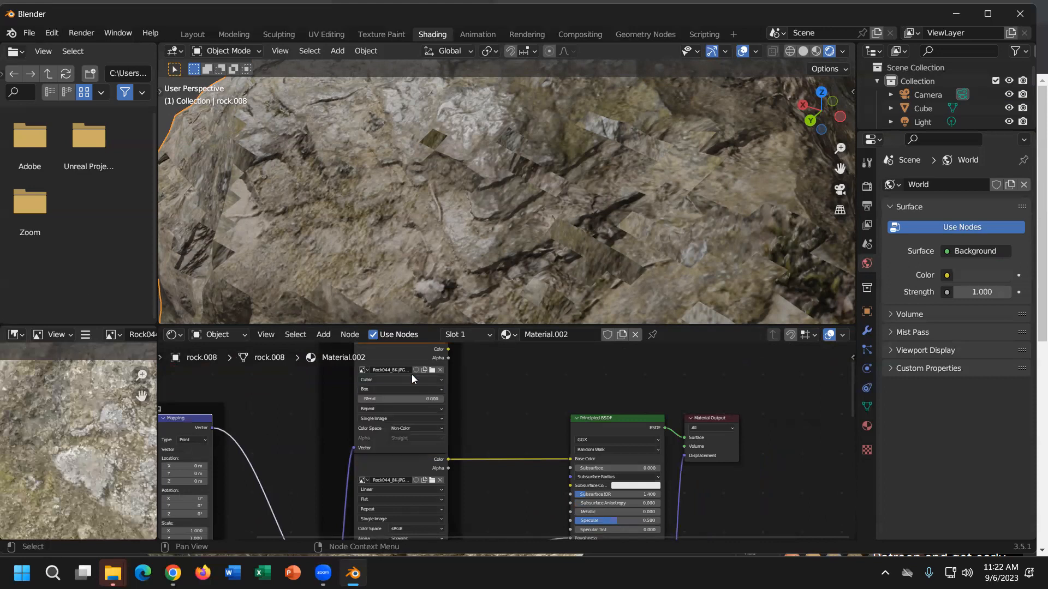
{"action": "left_click", "coordinate": [408, 378]}
{"action": "left_click", "coordinate": [405, 390]}
Try Box projection on the Base Color, Roughness and Normal image textures of Material.002.
{"action": "scroll", "coordinate": [360, 470], "scroll_direction": "down", "scroll_amount": 1}
{"action": "left_click", "coordinate": [401, 494]}
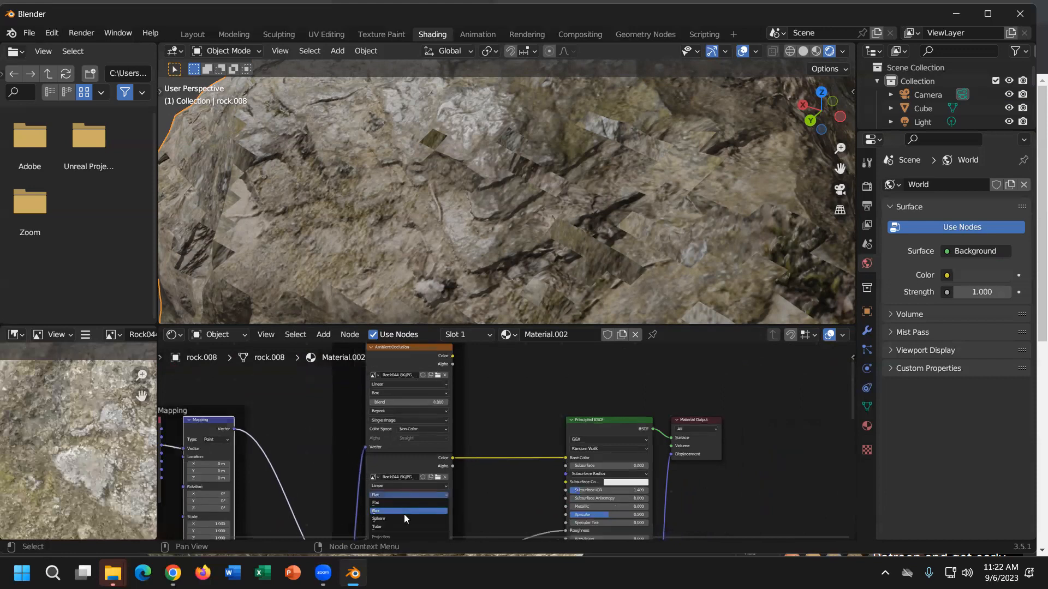
{"action": "left_click", "coordinate": [402, 511]}
{"action": "middle_click_drag", "start_coordinate": [482, 465], "coordinate": [454, 434]}
{"action": "left_click", "coordinate": [415, 496]}
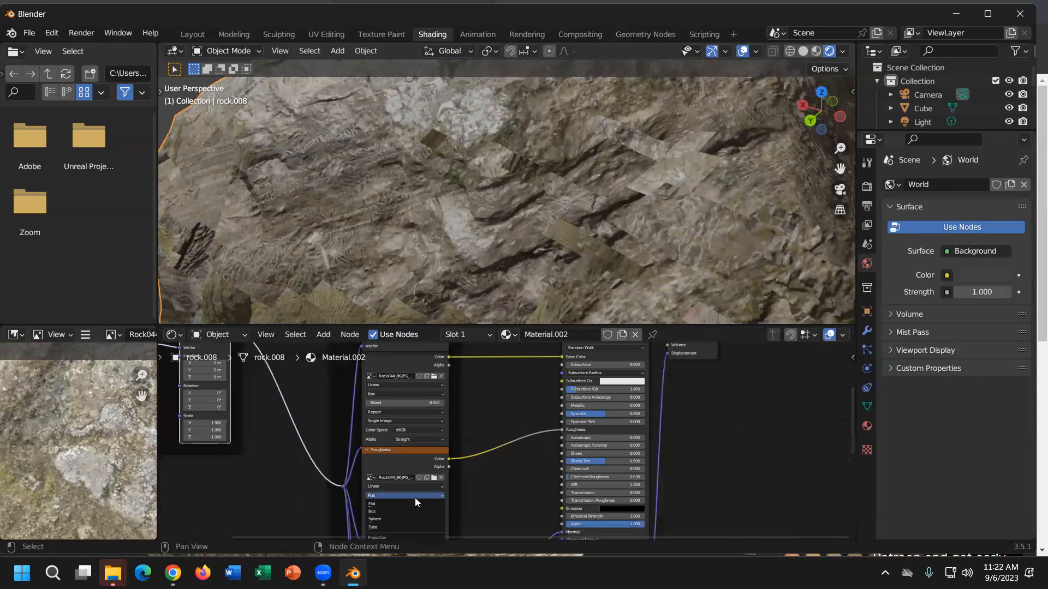
{"action": "left_click", "coordinate": [411, 511]}
{"action": "middle_click_drag", "start_coordinate": [451, 506], "coordinate": [486, 387]}
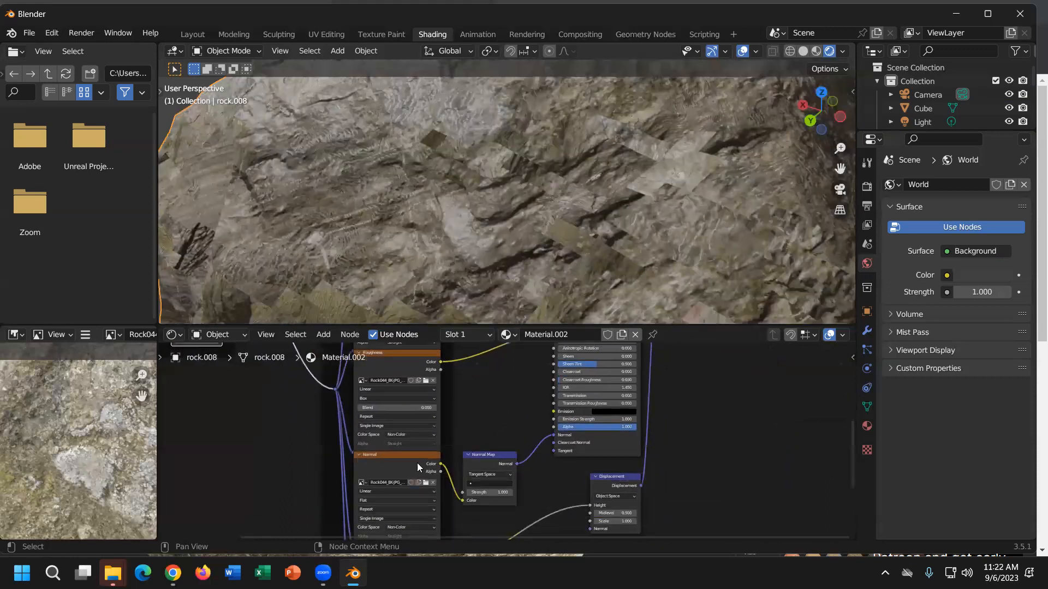
{"action": "left_click", "coordinate": [400, 501]}
{"action": "left_click", "coordinate": [400, 515]}
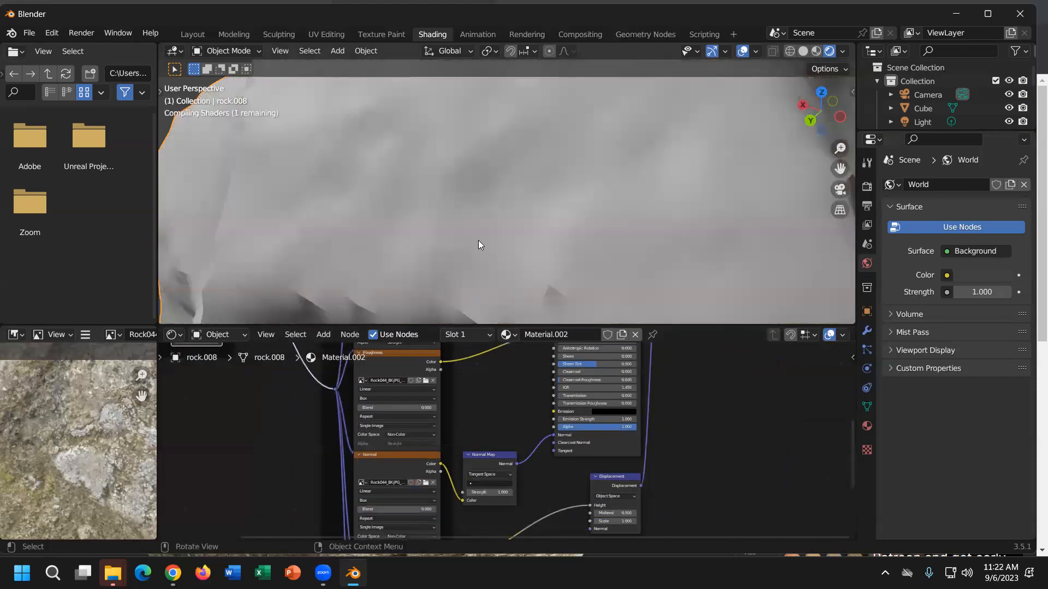
Try Box projection on the Displacement image texture, and undo the projection changes on the image textures.
{"action": "scroll", "coordinate": [497, 260], "scroll_direction": "down", "scroll_amount": 5}
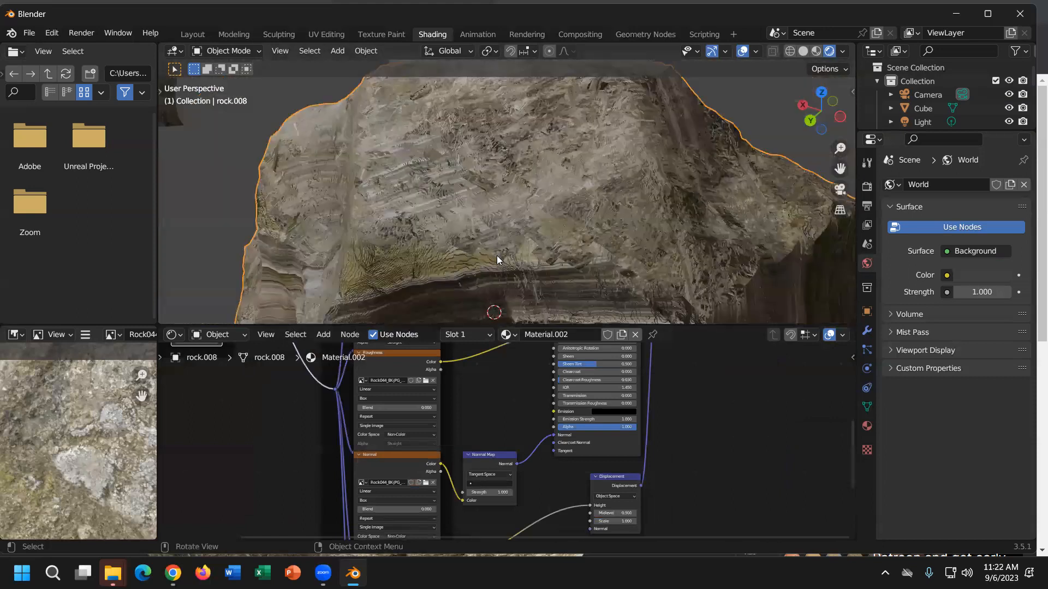
{"action": "middle_click_drag", "start_coordinate": [496, 260], "coordinate": [508, 199]}
{"action": "middle_click_drag", "start_coordinate": [467, 416], "coordinate": [492, 335]}
{"action": "middle_click_drag", "start_coordinate": [452, 505], "coordinate": [456, 464]}
{"action": "left_click", "coordinate": [456, 464]}
{"action": "left_click", "coordinate": [450, 480]}
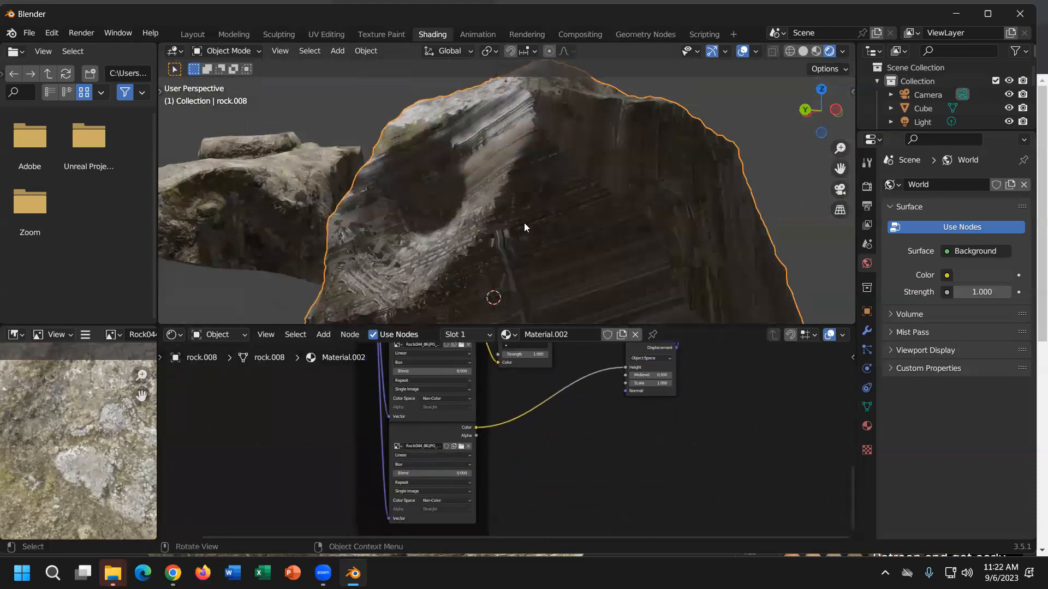
{"action": "key", "text": "ctrl+z"}
{"action": "key", "text": "ctrl+z"}
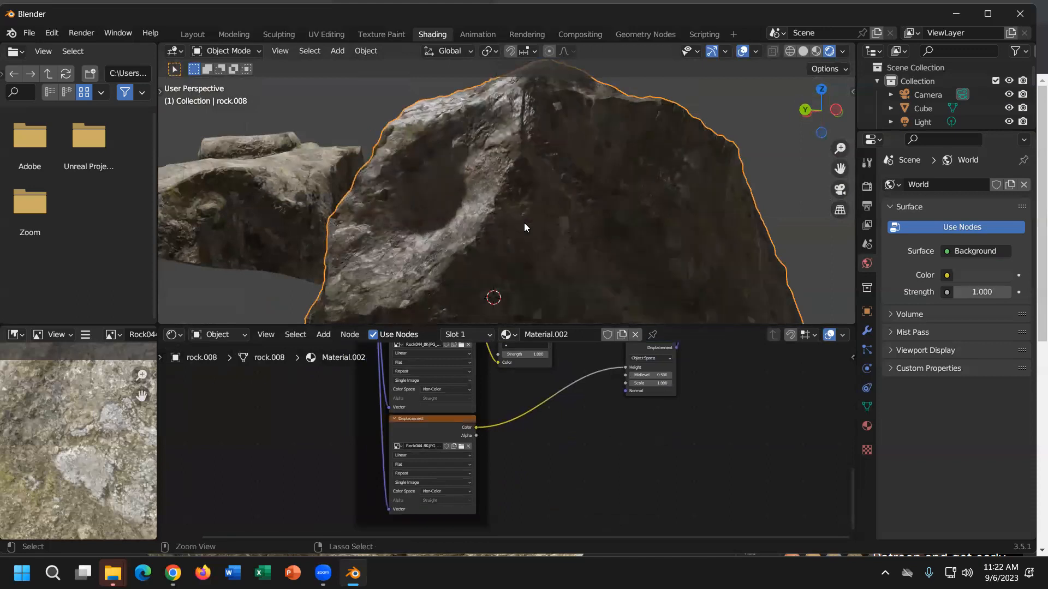
Try the existing Material.001 on the small rock rock.005, and undo the assignment.
{"action": "middle_click_drag", "start_coordinate": [526, 227], "coordinate": [635, 265]}
{"action": "scroll", "coordinate": [636, 265], "scroll_direction": "down", "scroll_amount": 3}
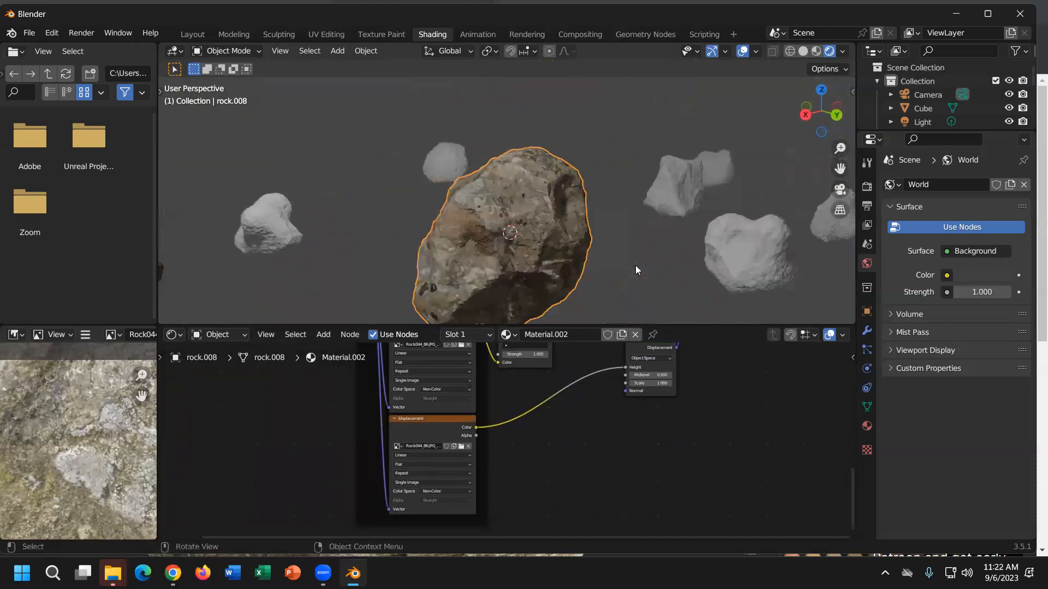
{"action": "left_click", "coordinate": [747, 246]}
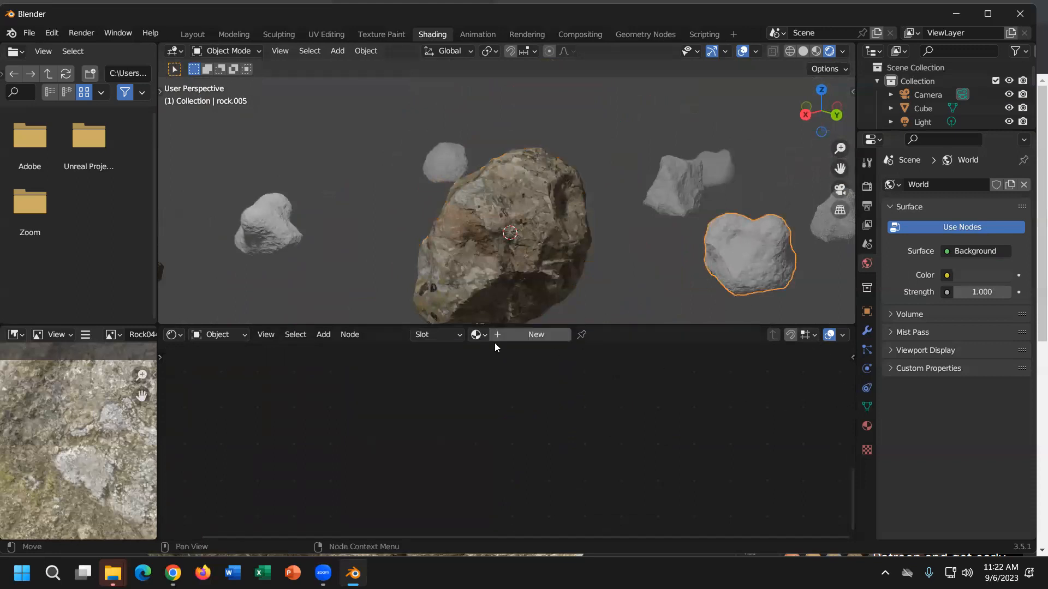
{"action": "left_click", "coordinate": [449, 335]}
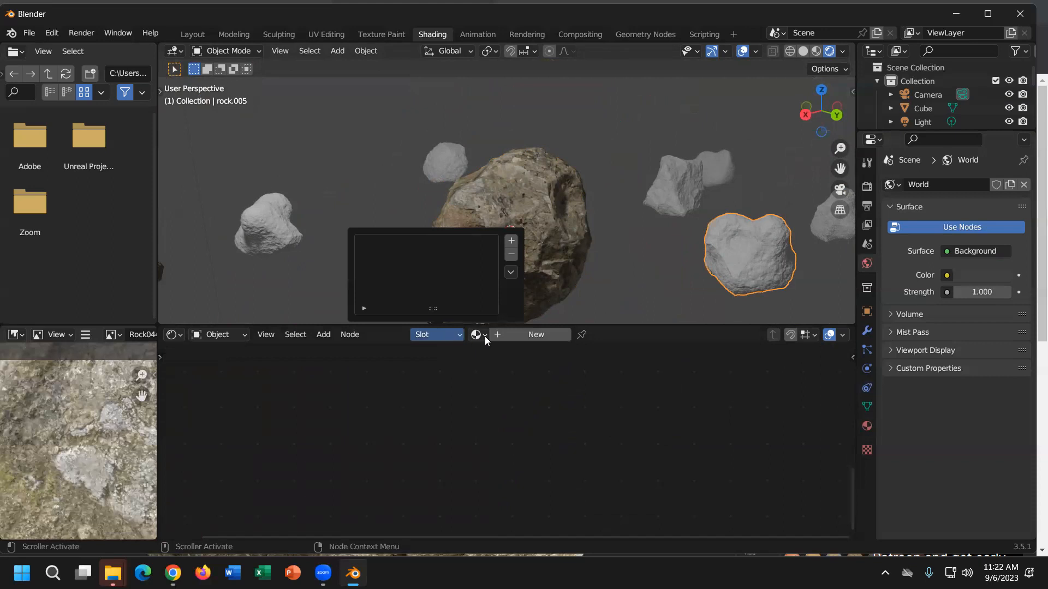
{"action": "left_click", "coordinate": [480, 334]}
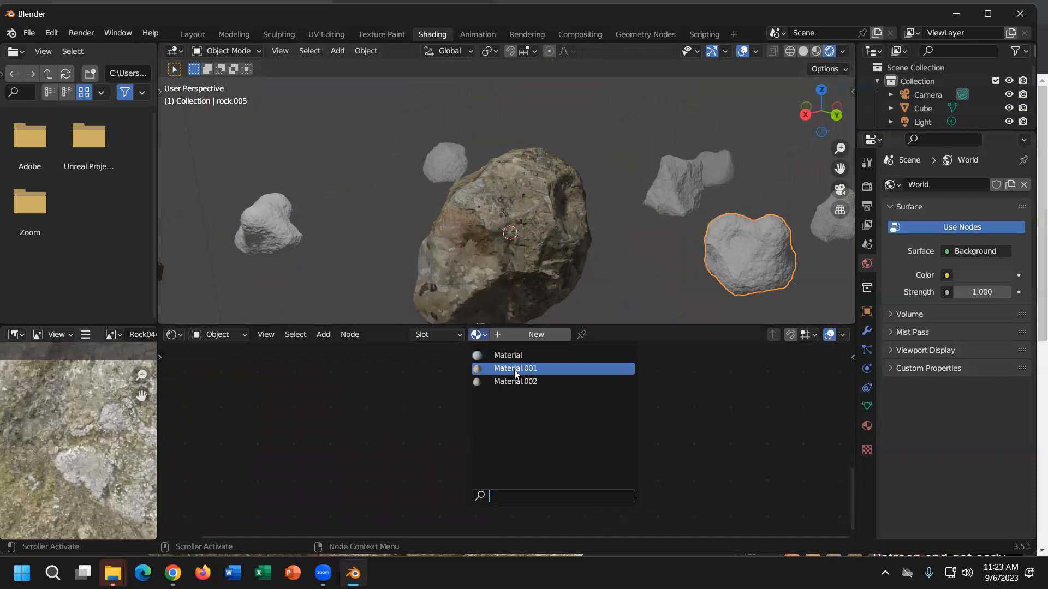
{"action": "key", "text": "Return"}
{"action": "middle_click_drag", "start_coordinate": [779, 265], "coordinate": [521, 230]}
{"action": "scroll", "coordinate": [522, 230], "scroll_direction": "up", "scroll_amount": 6}
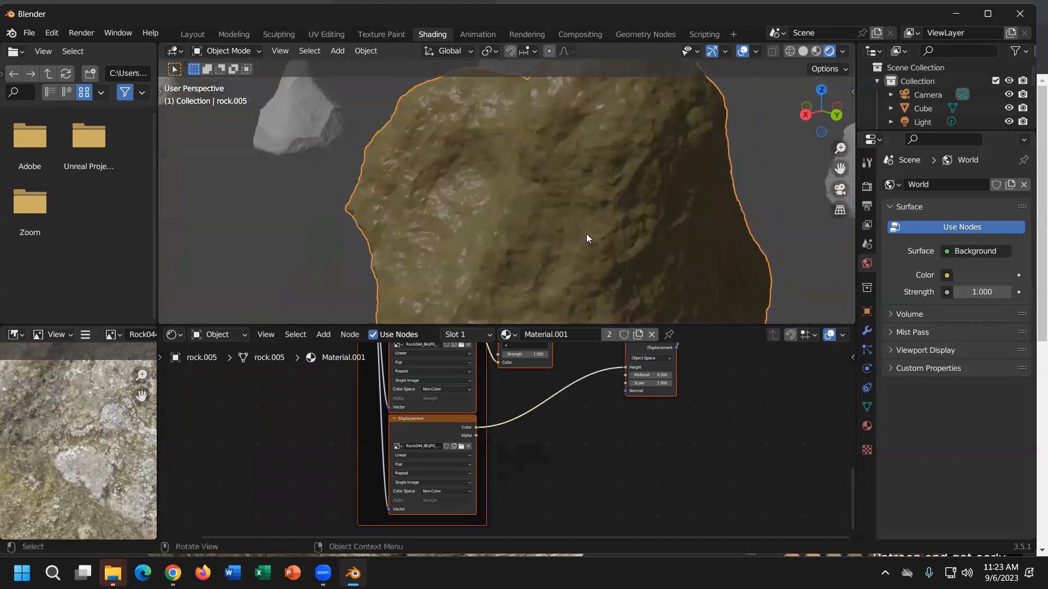
{"action": "scroll", "coordinate": [566, 256], "scroll_direction": "down", "scroll_amount": 6}
{"action": "key", "text": "ctrl+z"}
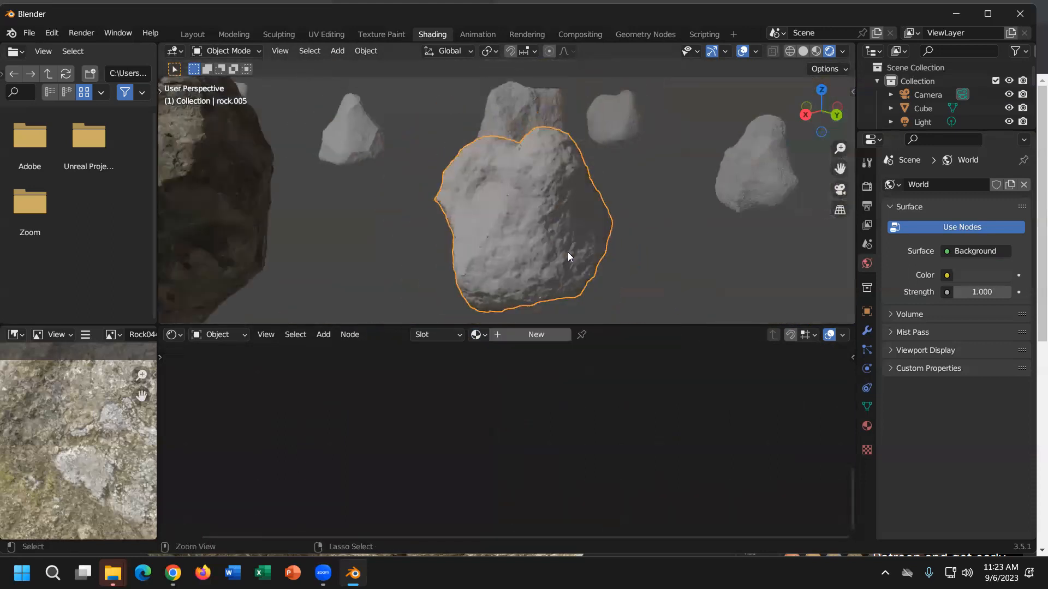
Unwrap the mesh of rock.005 in the UV Editing workspace.
{"action": "left_click", "coordinate": [326, 34]}
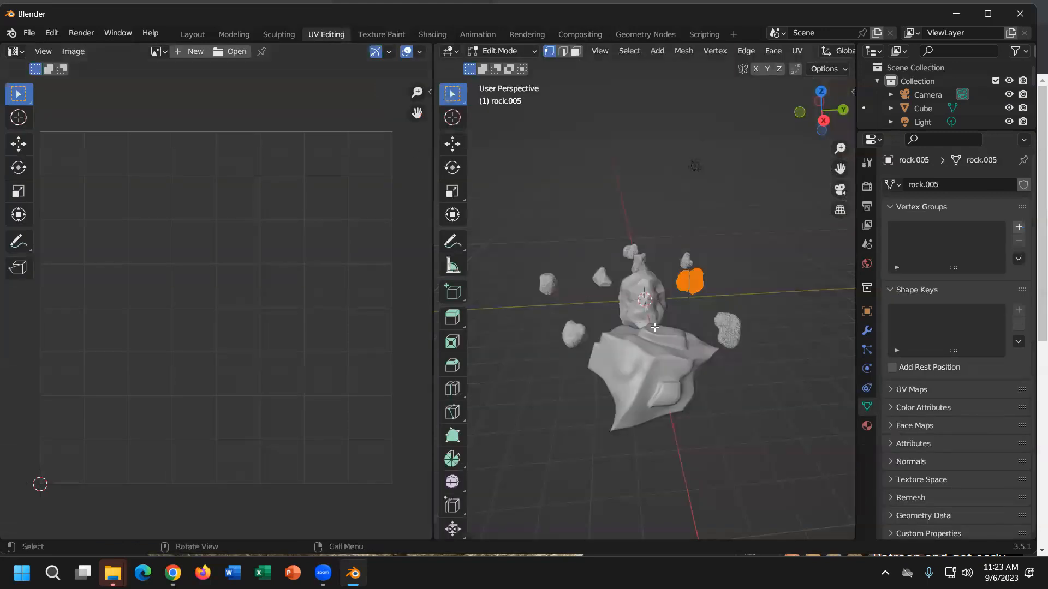
{"action": "key", "text": "u"}
{"action": "left_click", "coordinate": [645, 329]}
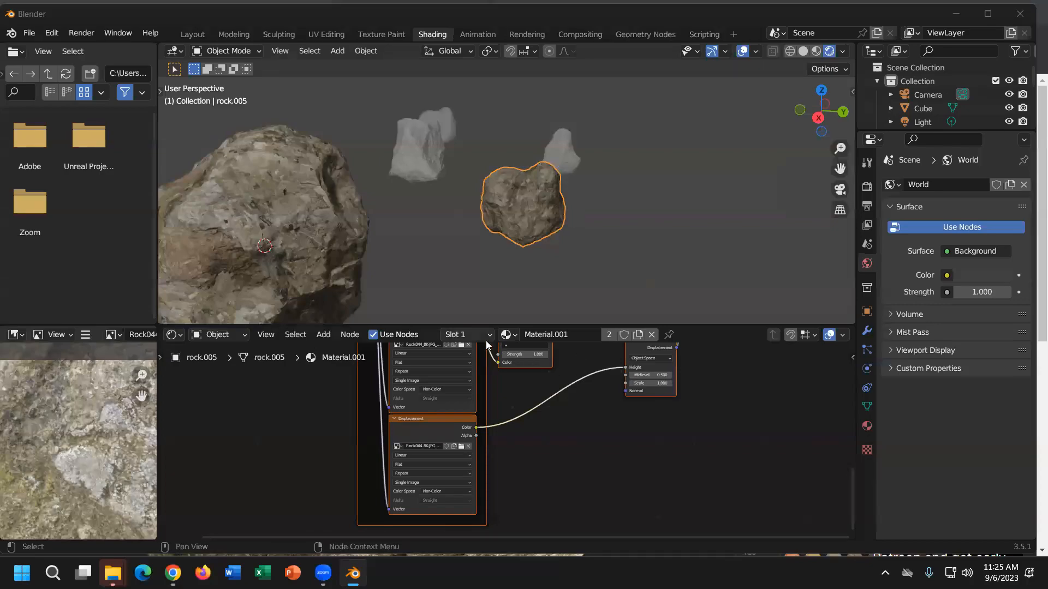
{"action": "left_click", "coordinate": [435, 152]}
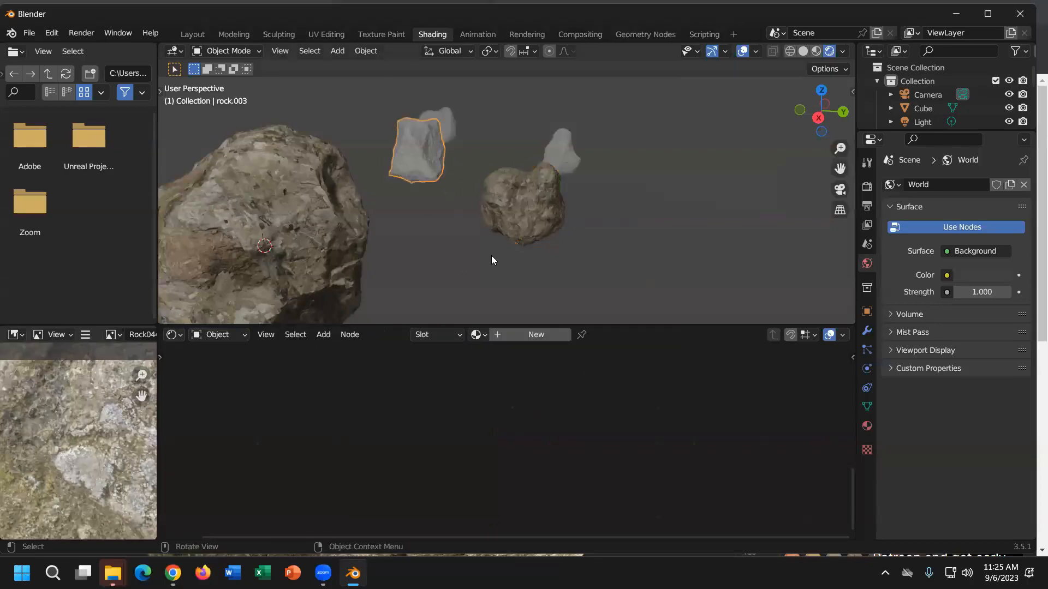
{"action": "middle_click_drag", "start_coordinate": [565, 244], "coordinate": [516, 251]}
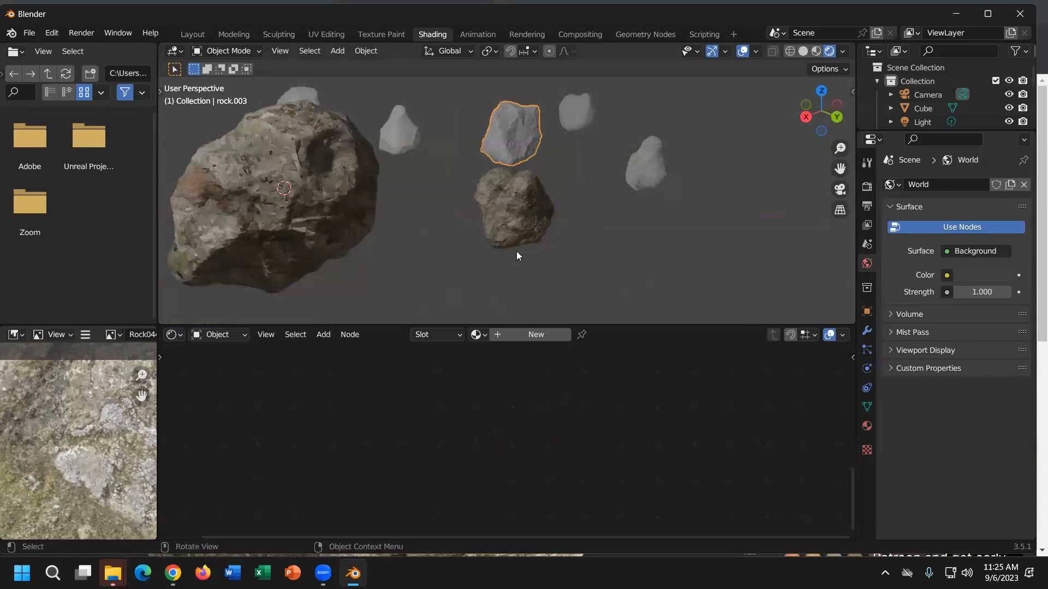
{"action": "scroll", "coordinate": [521, 219], "scroll_direction": "down", "scroll_amount": 3}
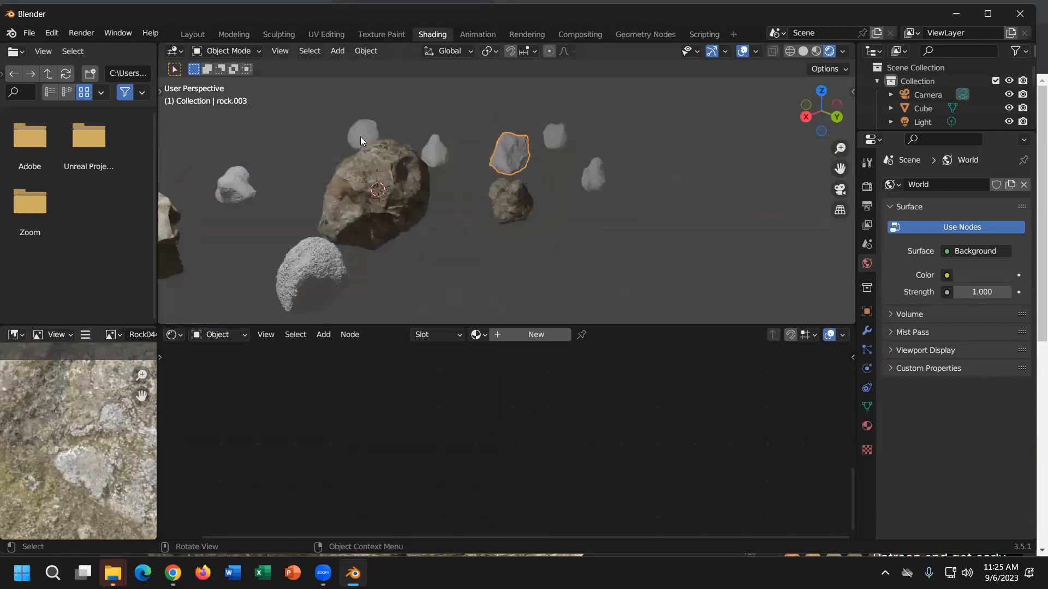
{"action": "left_click", "coordinate": [326, 34]}
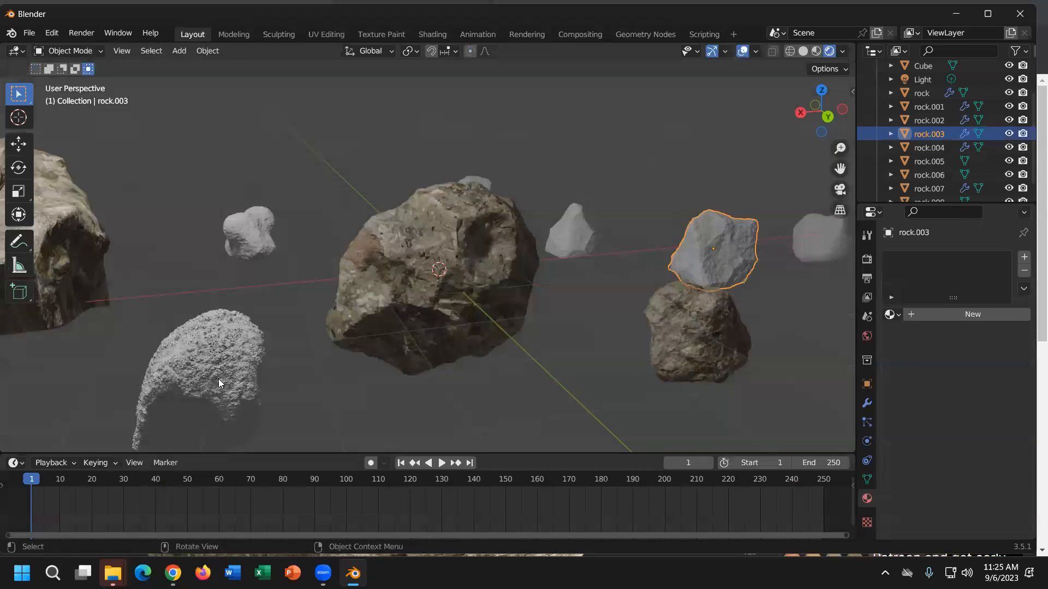
{"action": "left_click", "coordinate": [219, 384]}
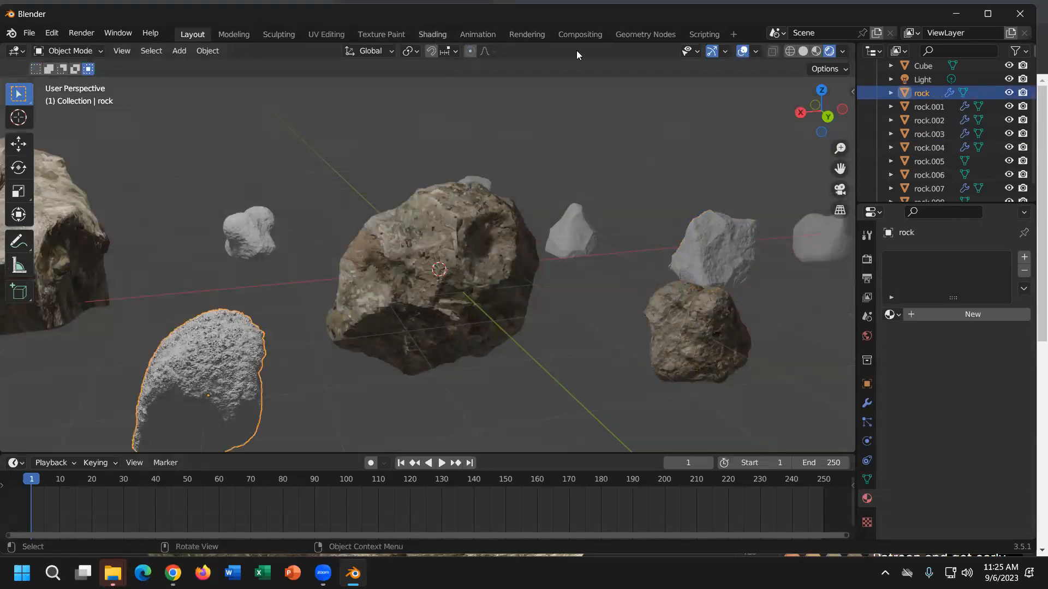
{"action": "left_click", "coordinate": [432, 34]}
{"action": "left_click", "coordinate": [326, 35]}
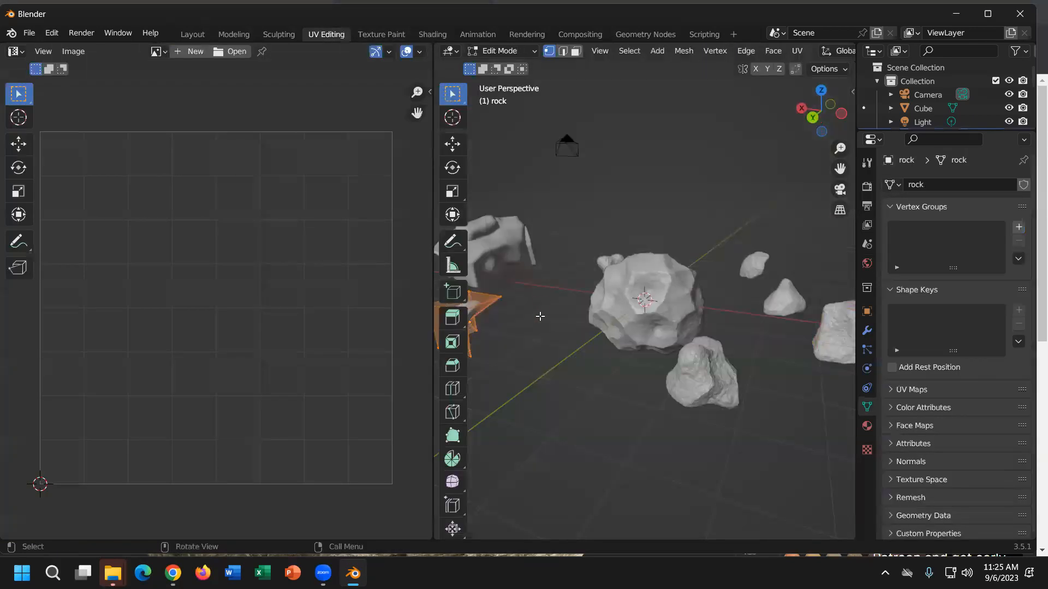
{"action": "left_click", "coordinate": [199, 36]}
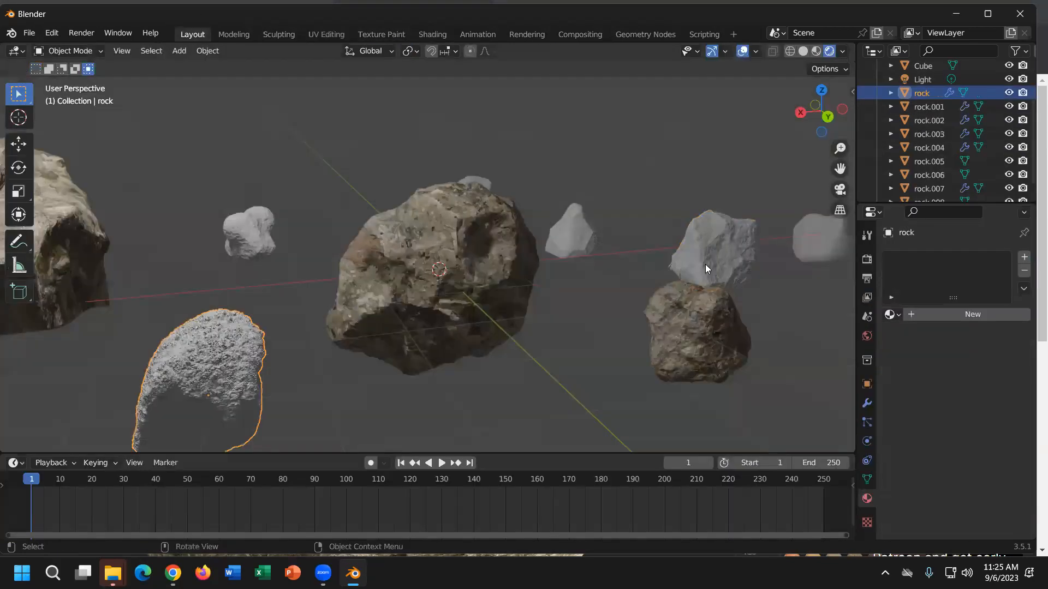
Apply all the subdivision and displace modifiers of the small rock rock.007.
{"action": "left_click", "coordinate": [261, 235]}
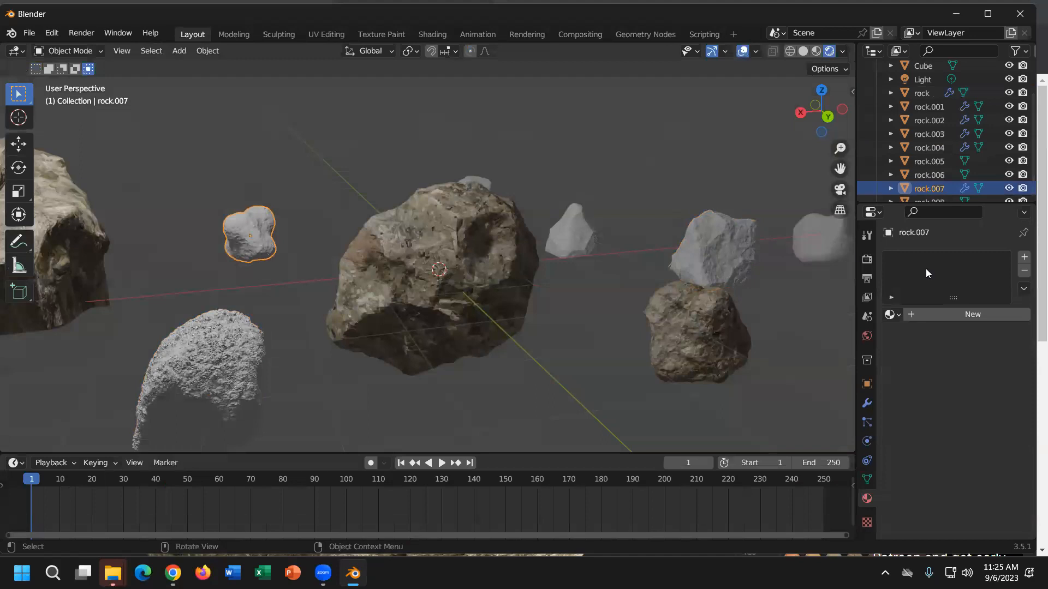
{"action": "left_click", "coordinate": [868, 404]}
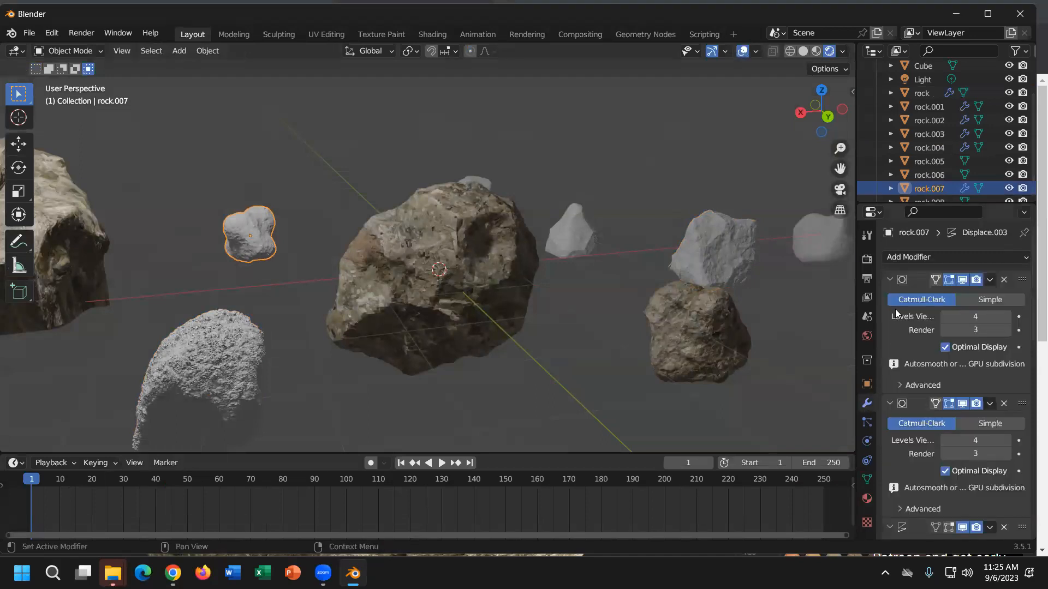
{"action": "left_click", "coordinate": [989, 280]}
{"action": "left_click", "coordinate": [944, 296]}
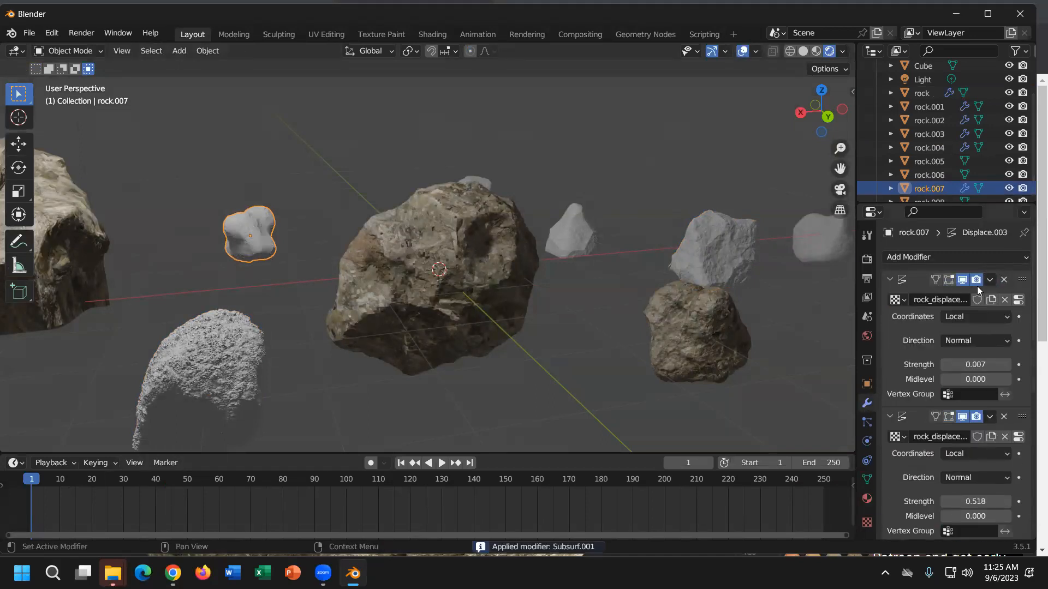
{"action": "left_click", "coordinate": [990, 279]}
{"action": "left_click", "coordinate": [944, 295]}
{"action": "left_click", "coordinate": [989, 279]}
{"action": "left_click", "coordinate": [938, 295]}
{"action": "left_click", "coordinate": [989, 279]}
{"action": "left_click", "coordinate": [936, 295]}
{"action": "left_click", "coordinate": [989, 279]}
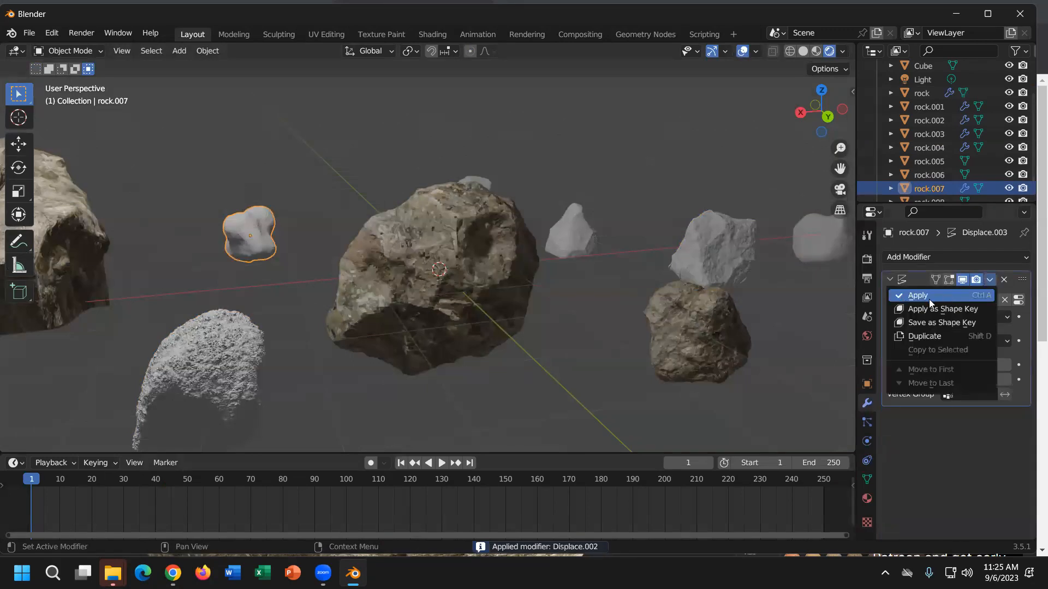
{"action": "left_click", "coordinate": [936, 295]}
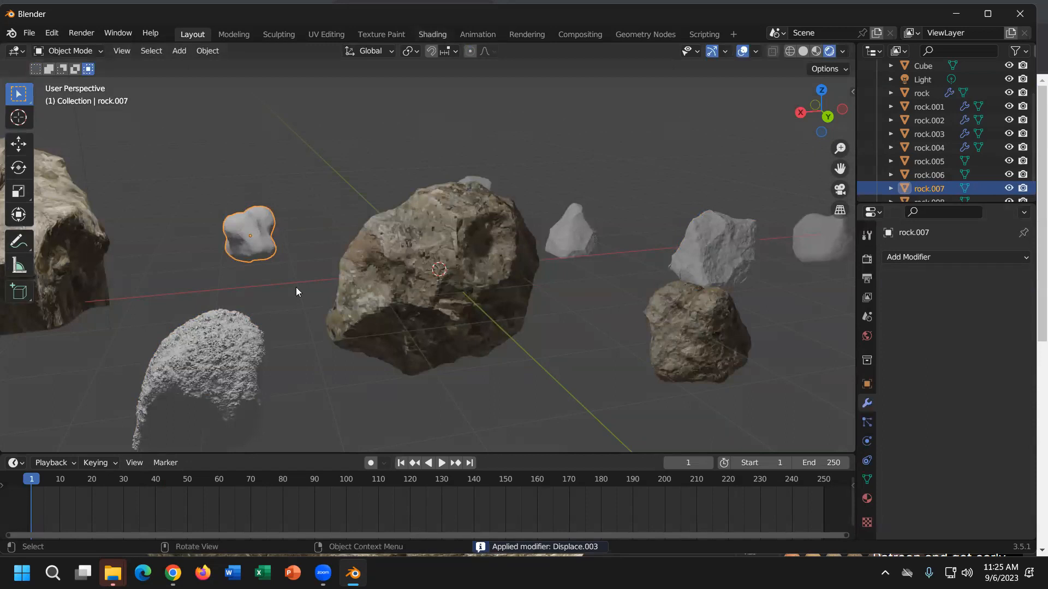
Unwrap the mesh of rock.007 with Smart UV Project in the UV Editing workspace.
{"action": "left_click", "coordinate": [327, 36]}
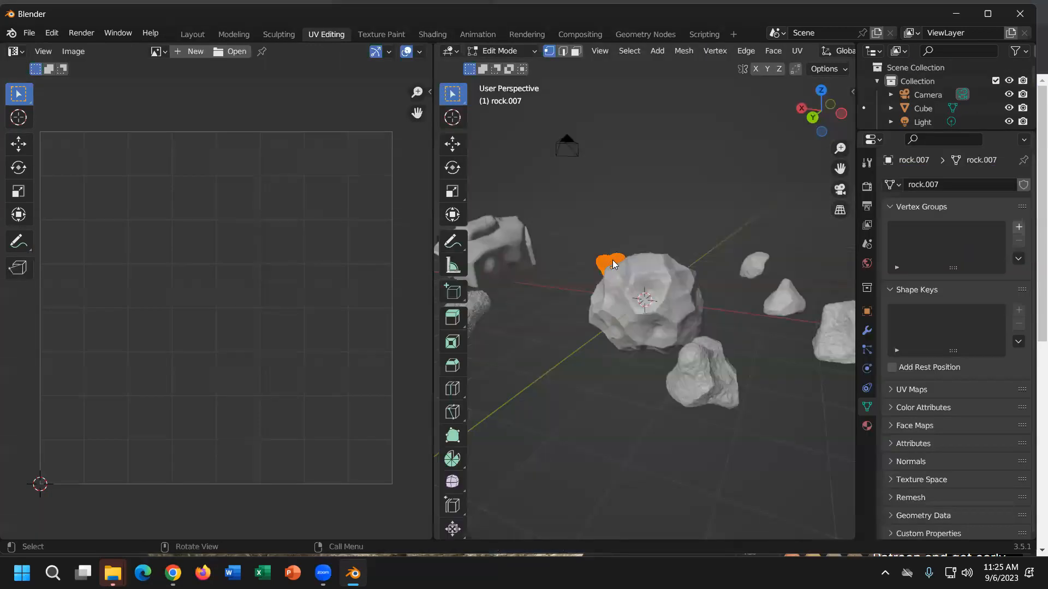
{"action": "key", "text": "u"}
{"action": "left_click", "coordinate": [613, 265]}
{"action": "left_click", "coordinate": [642, 389]}
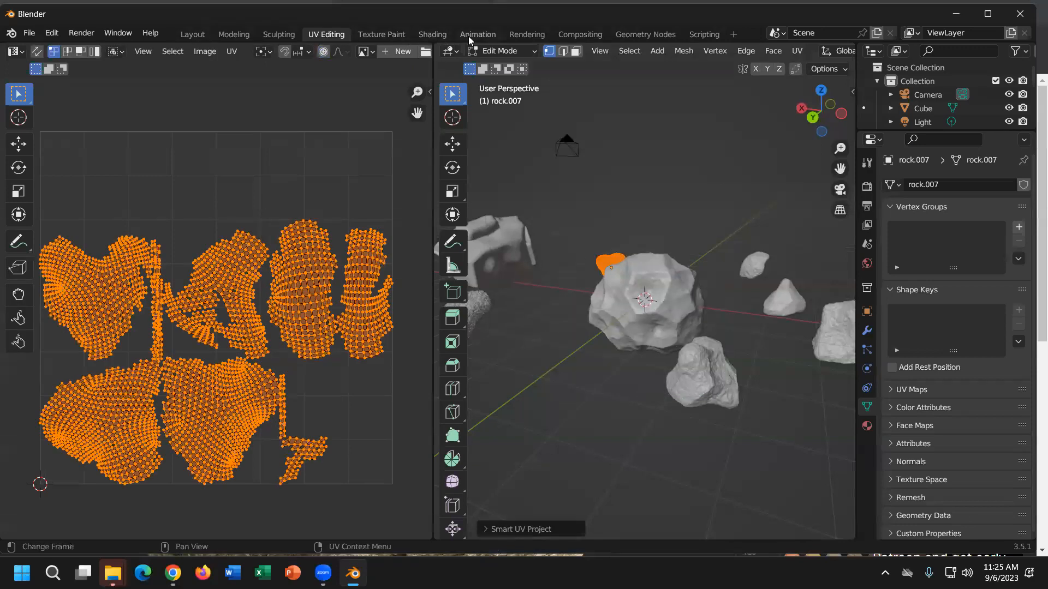
Assign the existing Material.001 to rock.007 in the Shading workspace and inspect its textured surface up close.
{"action": "left_click", "coordinate": [431, 35]}
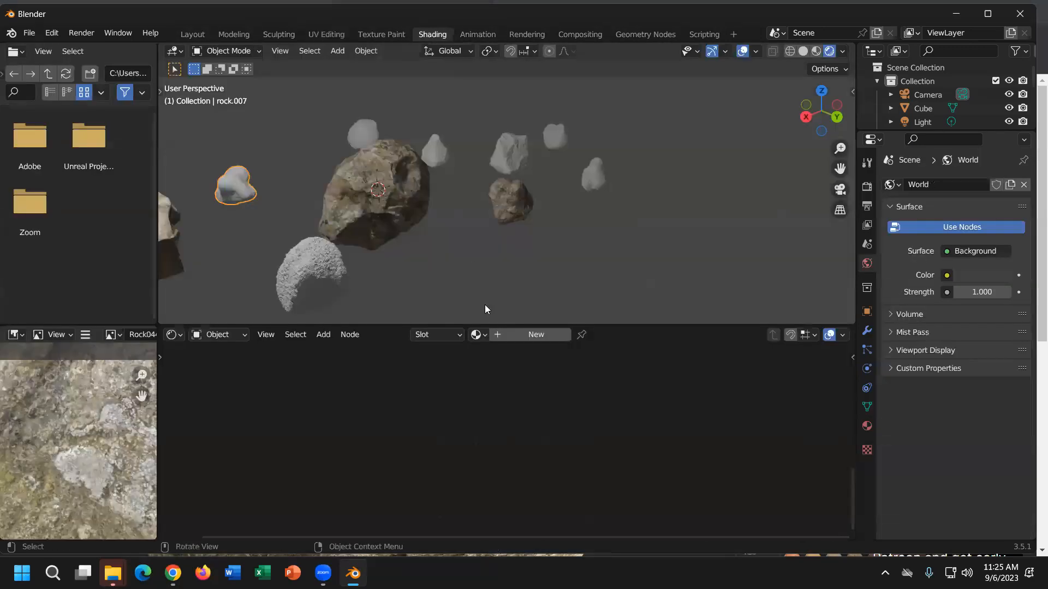
{"action": "left_click", "coordinate": [485, 335]}
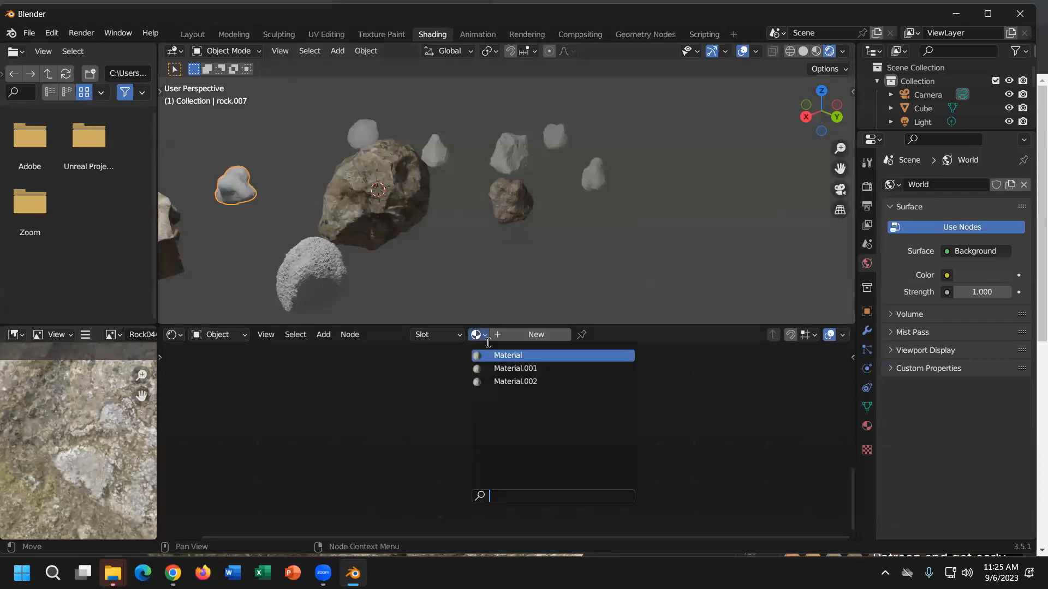
{"action": "left_click", "coordinate": [510, 370]}
{"action": "middle_click_drag", "start_coordinate": [279, 165], "coordinate": [590, 90]}
{"action": "scroll", "coordinate": [562, 200], "scroll_direction": "up", "scroll_amount": 5}
{"action": "scroll", "coordinate": [578, 199], "scroll_direction": "down", "scroll_amount": 3}
{"action": "middle_click_drag", "start_coordinate": [584, 194], "coordinate": [570, 209]}
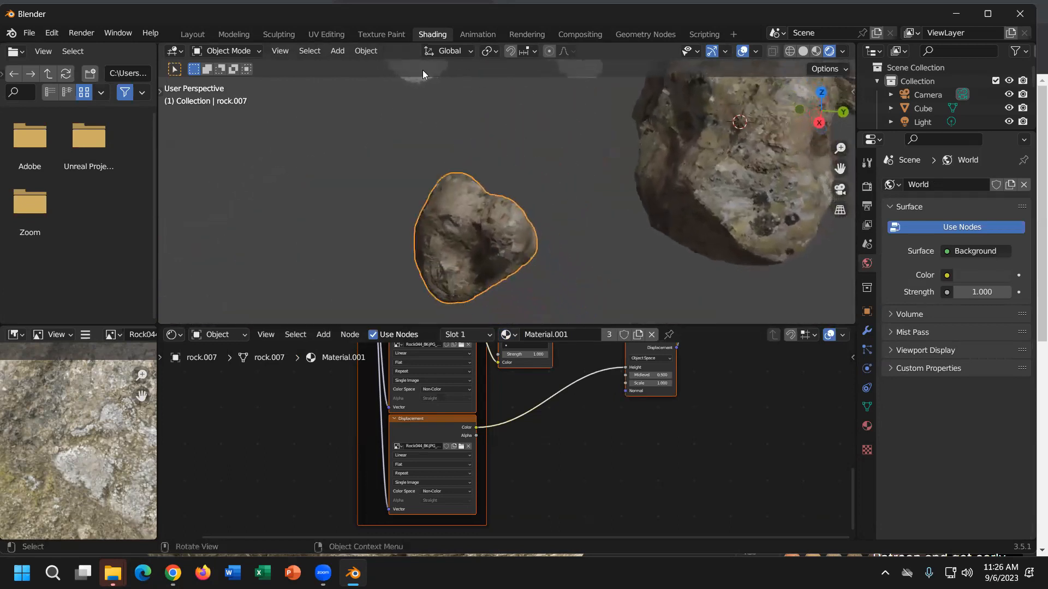
Add a 2 m mesh plane to the scene in the Layout workspace and rotate it 90° in the back view to stand upright.
{"action": "left_click", "coordinate": [189, 33]}
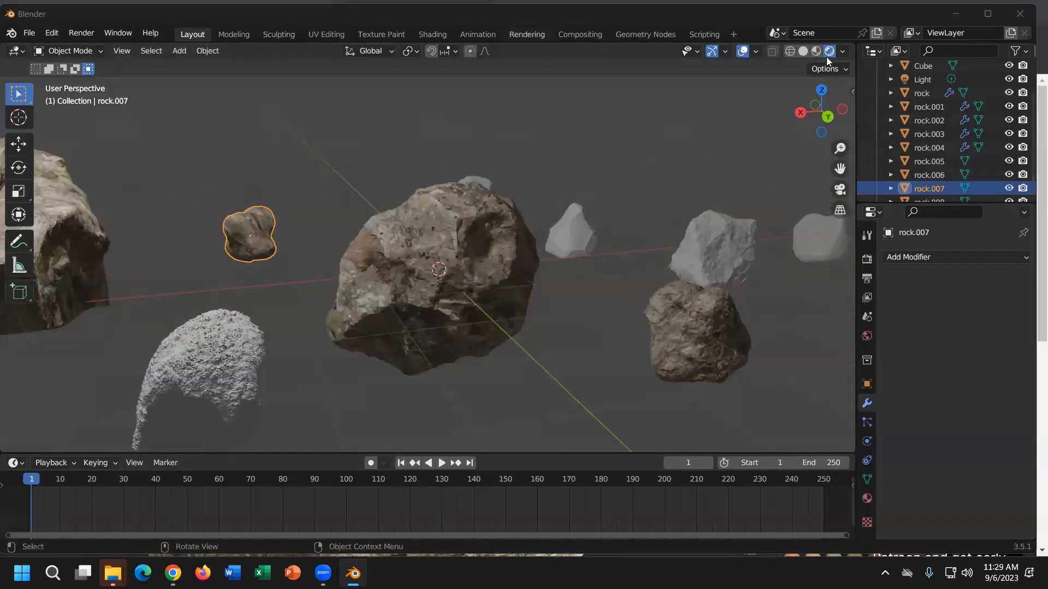
{"action": "left_click", "coordinate": [179, 50]}
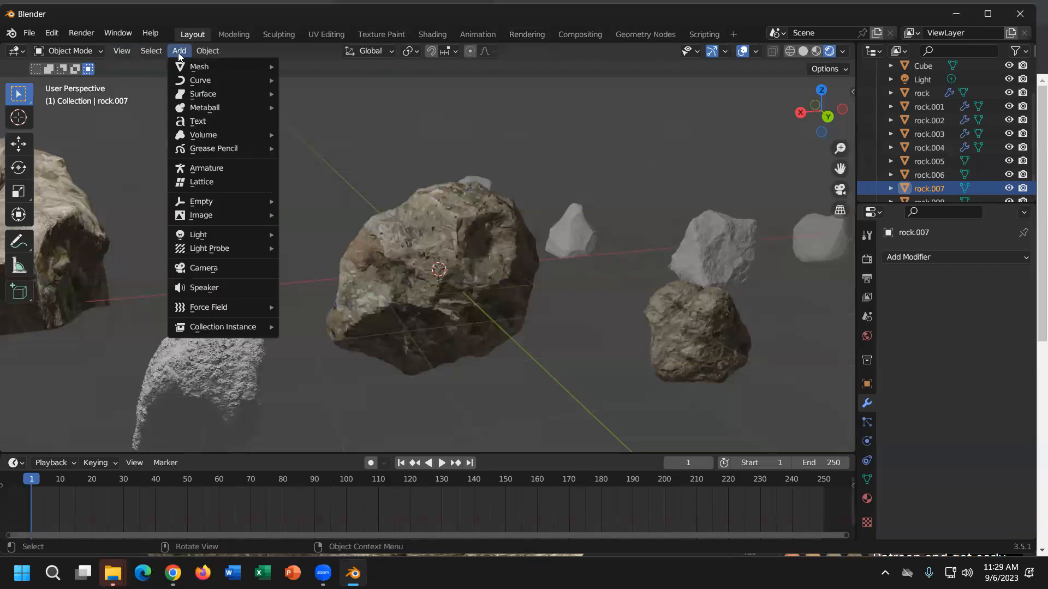
{"action": "mouse_move", "coordinate": [205, 67]}
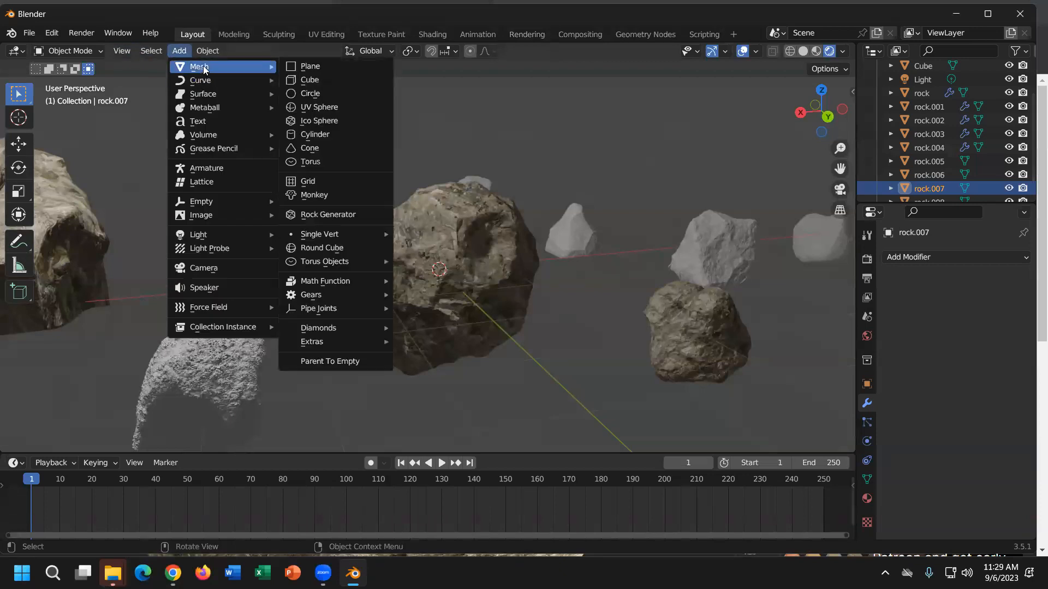
{"action": "left_click", "coordinate": [311, 68]}
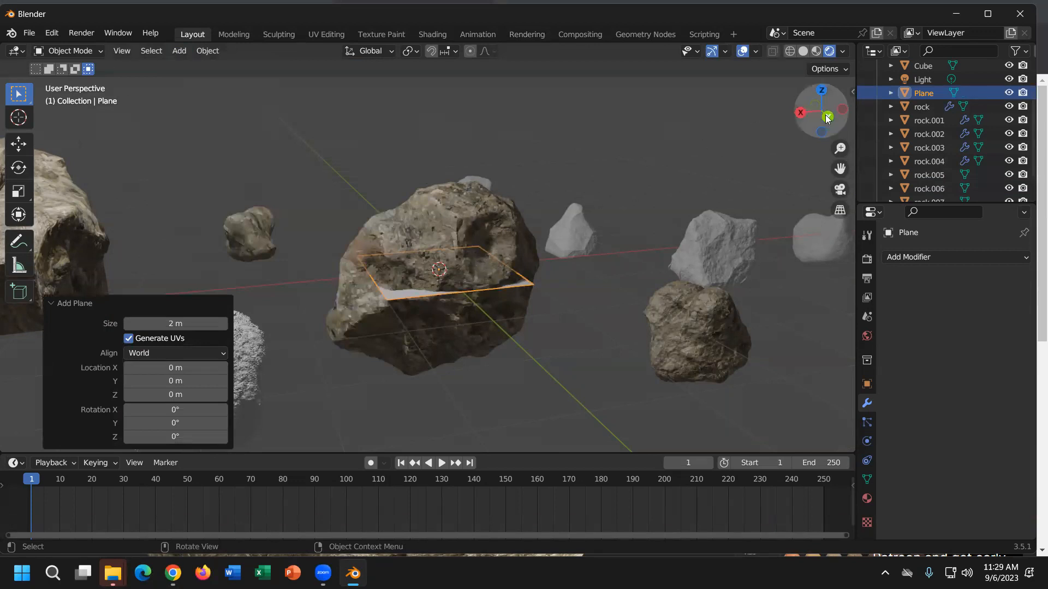
{"action": "key", "text": "ctrl+KP_1"}
{"action": "type", "text": "r"}
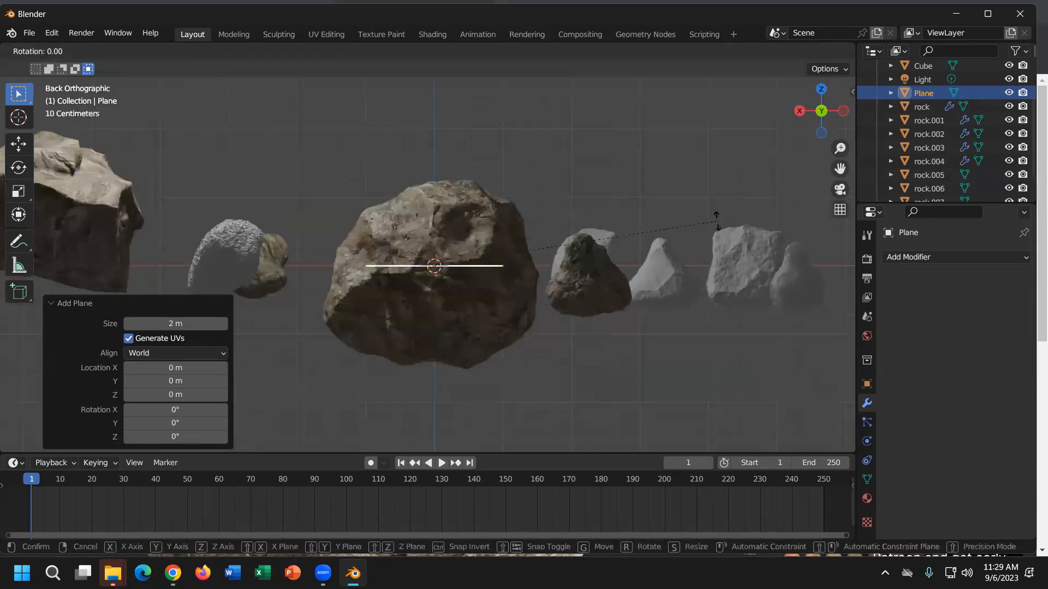
{"action": "type", "text": "90"}
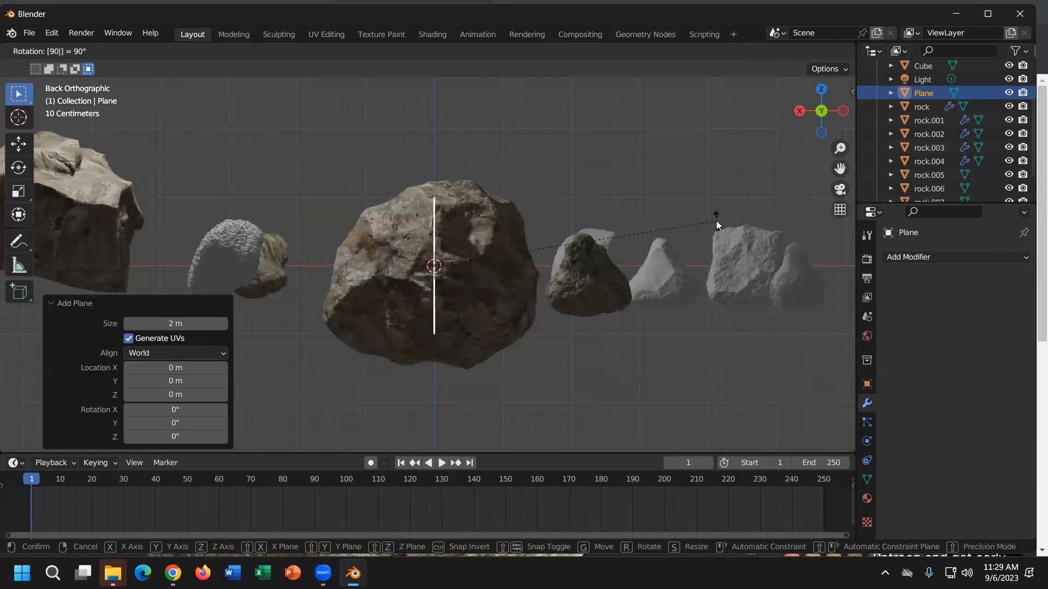
{"action": "key", "text": "Return"}
{"action": "middle_click_drag", "start_coordinate": [718, 196], "coordinate": [763, 86]}
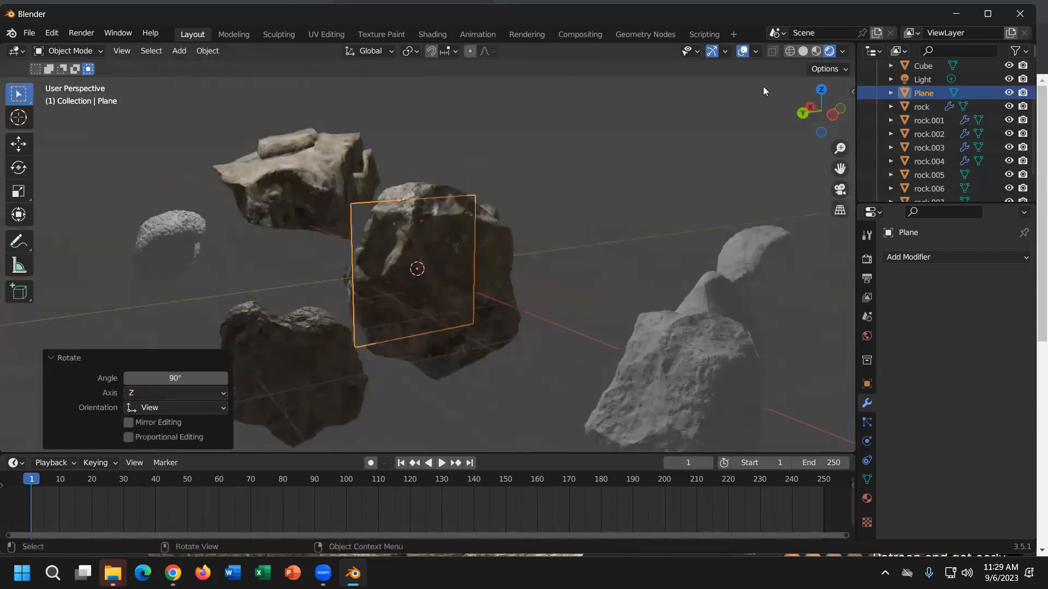
Move the upright plane clear of the central rock, about 2.07 m along Y and about 1.93 m along X.
{"action": "left_click", "coordinate": [821, 88]}
{"action": "key", "text": "g"}
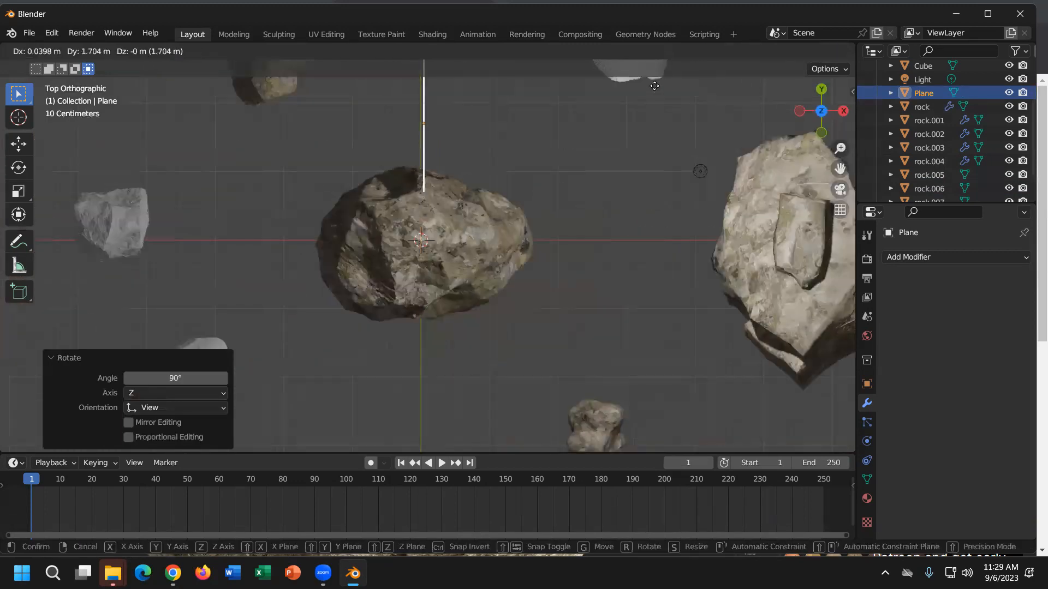
{"action": "left_click", "coordinate": [655, 66]}
{"action": "middle_click_drag", "start_coordinate": [651, 175], "coordinate": [538, 109]}
{"action": "middle_click_drag", "start_coordinate": [631, 208], "coordinate": [513, 231]}
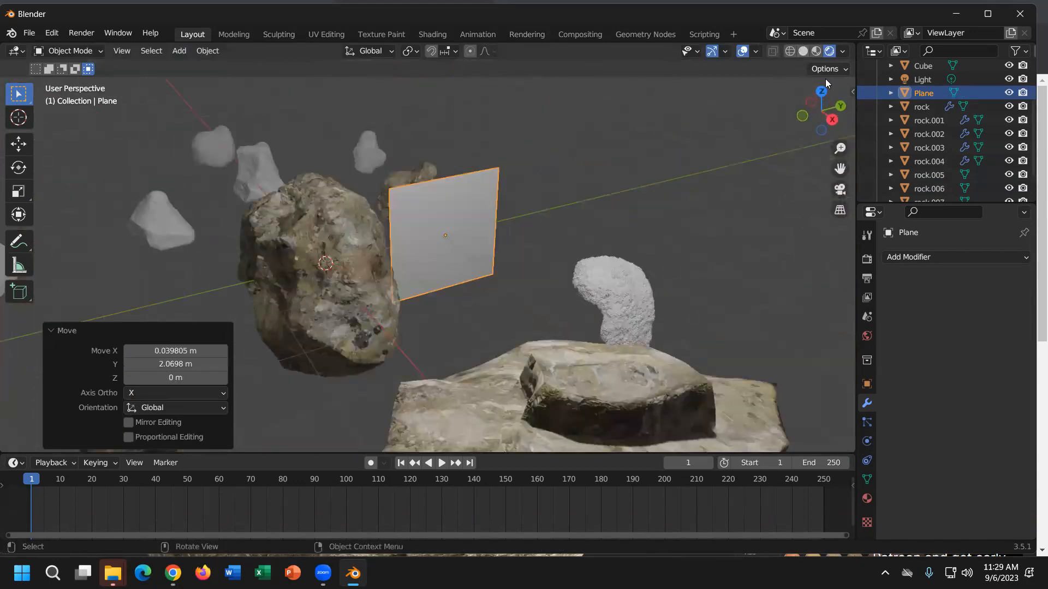
{"action": "left_click", "coordinate": [840, 106]}
{"action": "key", "text": "g"}
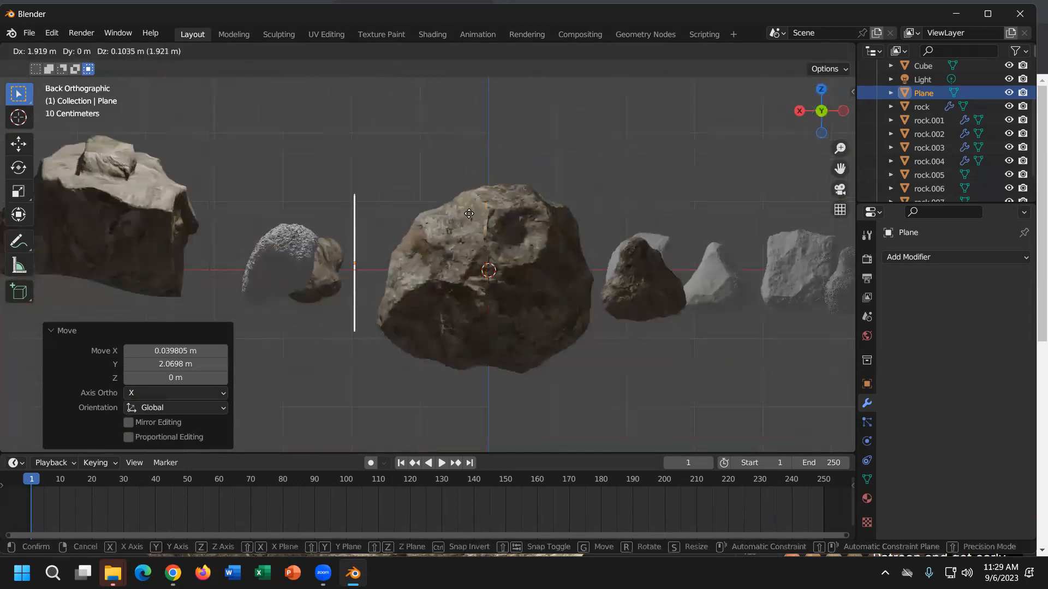
{"action": "left_click", "coordinate": [469, 225]}
Scale the upright plane up uniformly by about 2.83.
{"action": "middle_click_drag", "start_coordinate": [570, 234], "coordinate": [469, 266]}
{"action": "key", "text": "s"}
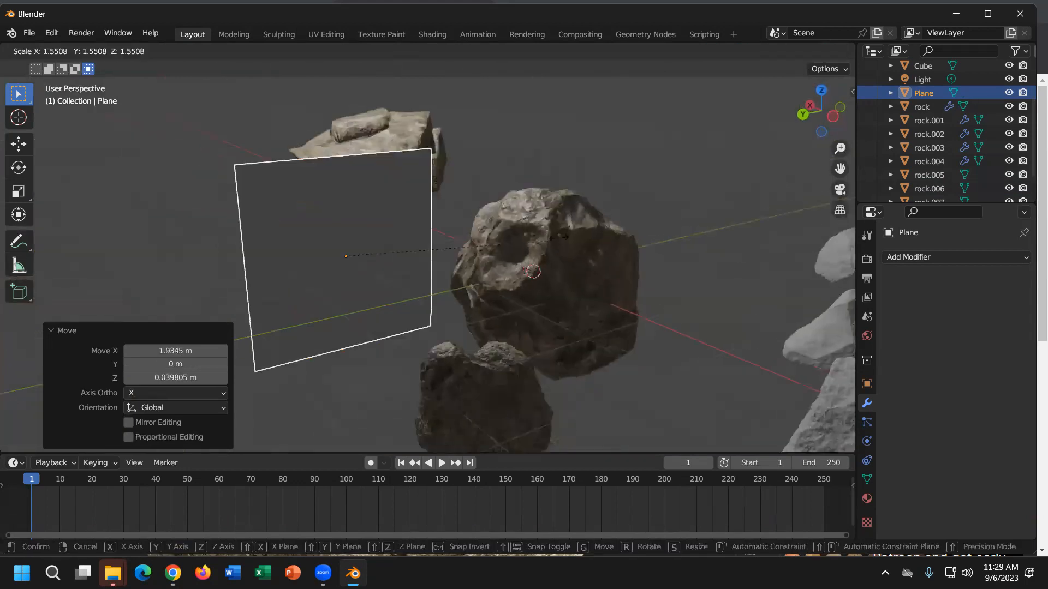
{"action": "left_click", "coordinate": [698, 221]}
{"action": "middle_click_drag", "start_coordinate": [697, 221], "coordinate": [543, 307]}
{"action": "scroll", "coordinate": [543, 311], "scroll_direction": "down", "scroll_amount": 5}
{"action": "middle_click_drag", "start_coordinate": [499, 254], "coordinate": [594, 252]}
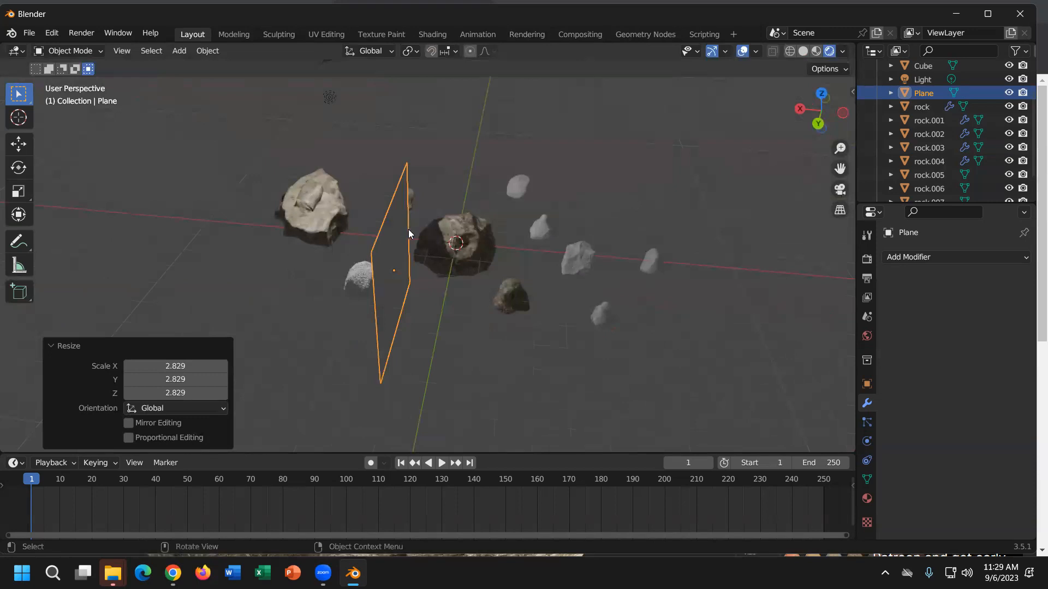
{"action": "middle_click_drag", "start_coordinate": [441, 235], "coordinate": [471, 245]}
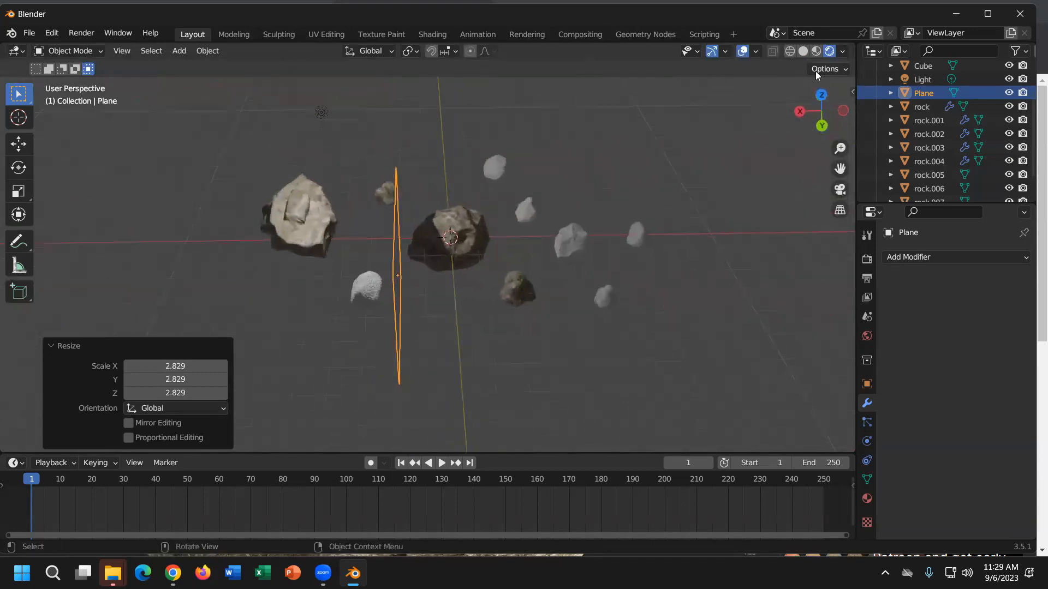
Extrude the plane's face about 0.08 m in Edit Mode to give it thickness, and return to Object Mode.
{"action": "left_click", "coordinate": [70, 51]}
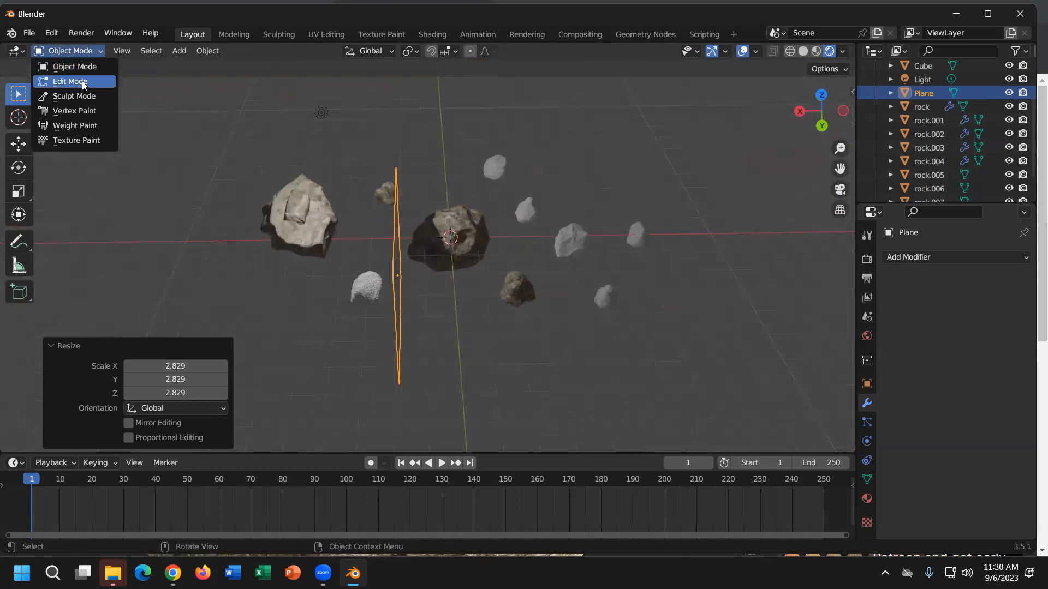
{"action": "left_click", "coordinate": [70, 81]}
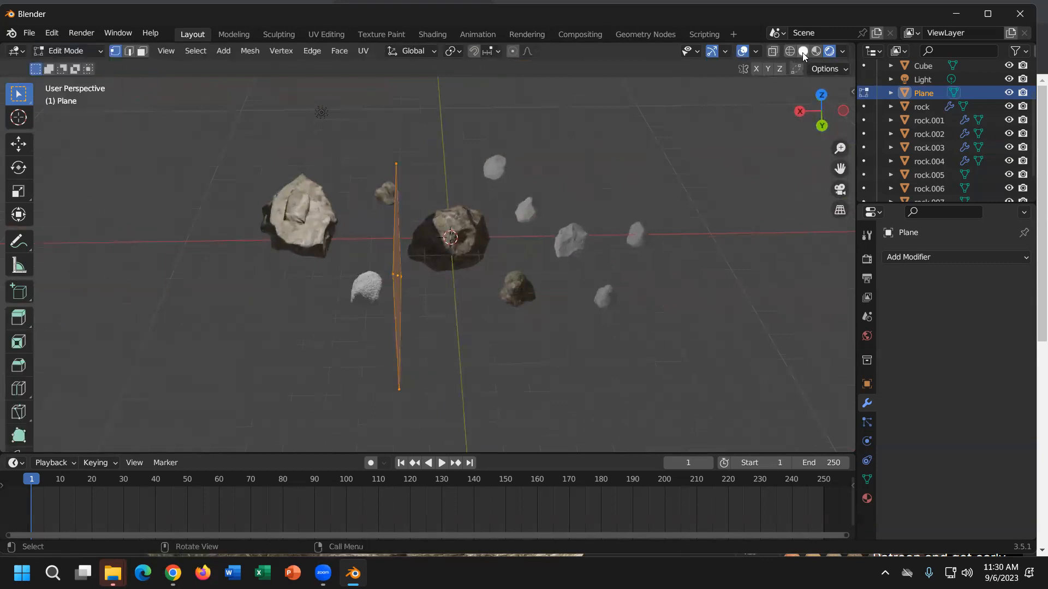
{"action": "left_click", "coordinate": [823, 97]}
{"action": "left_click", "coordinate": [821, 91]}
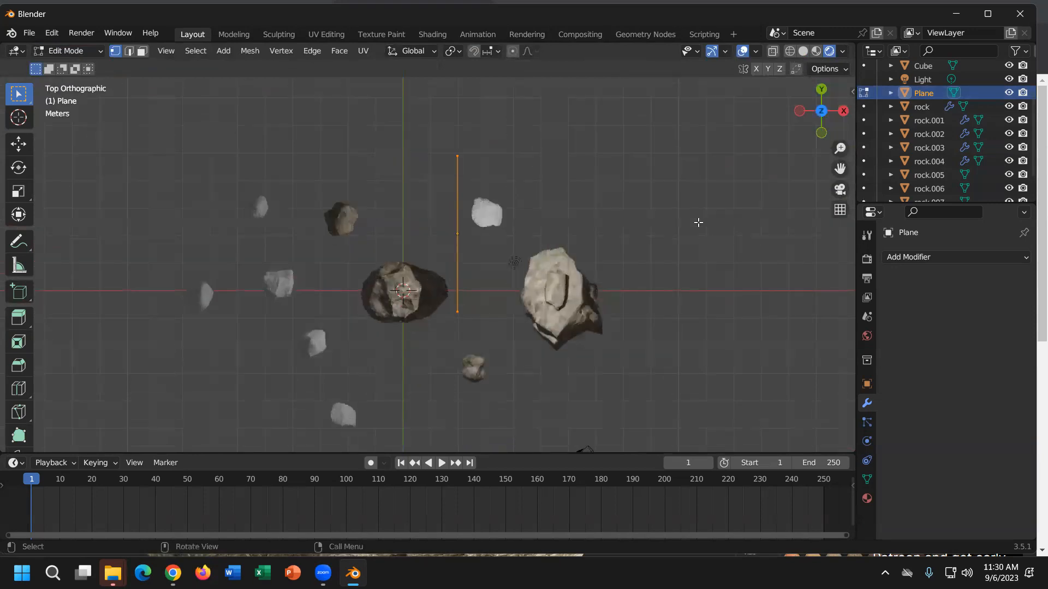
{"action": "key", "text": "e"}
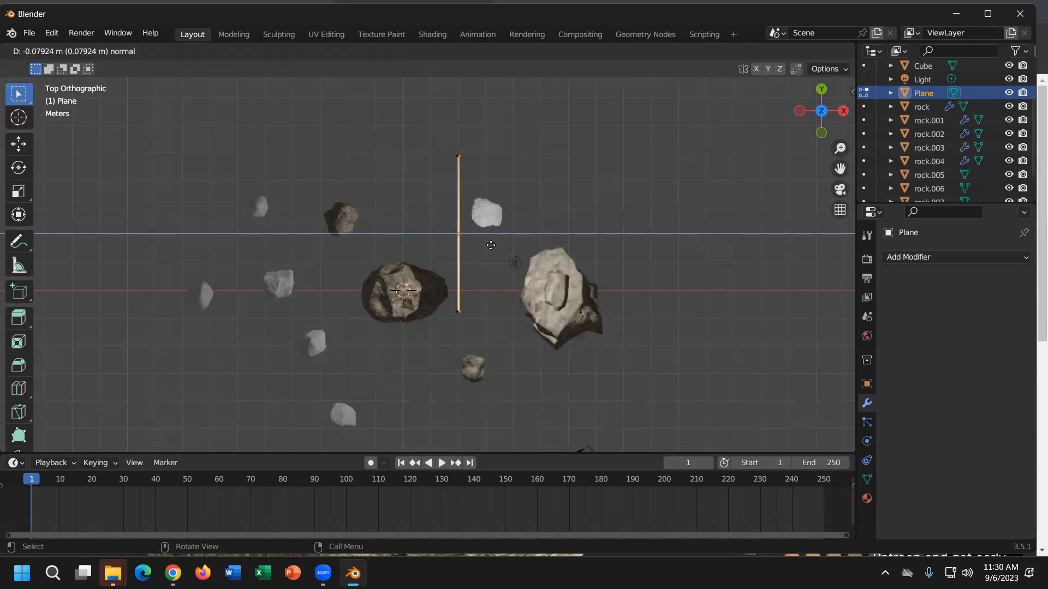
{"action": "left_click", "coordinate": [491, 245]}
{"action": "middle_click_drag", "start_coordinate": [490, 245], "coordinate": [428, 222]}
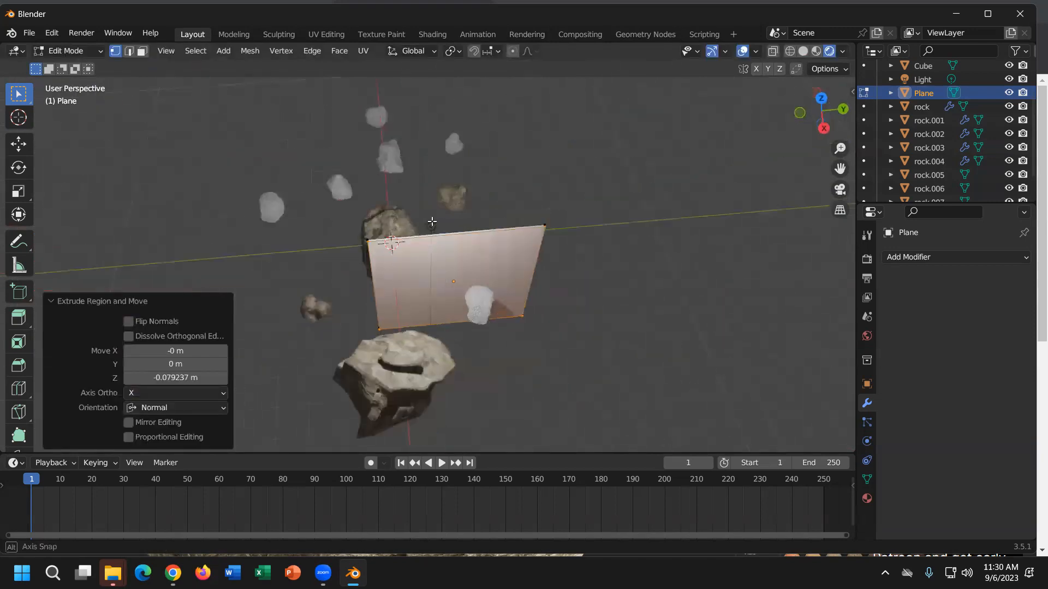
{"action": "scroll", "coordinate": [382, 229], "scroll_direction": "up", "scroll_amount": 6}
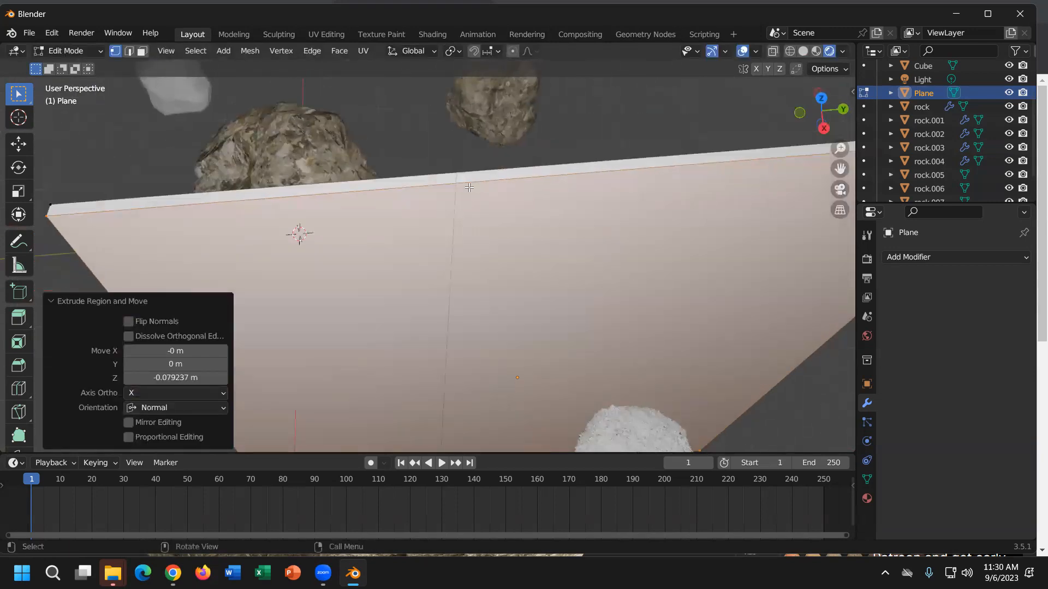
{"action": "middle_click_drag", "start_coordinate": [508, 249], "coordinate": [264, 238]}
{"action": "scroll", "coordinate": [419, 243], "scroll_direction": "down", "scroll_amount": 5}
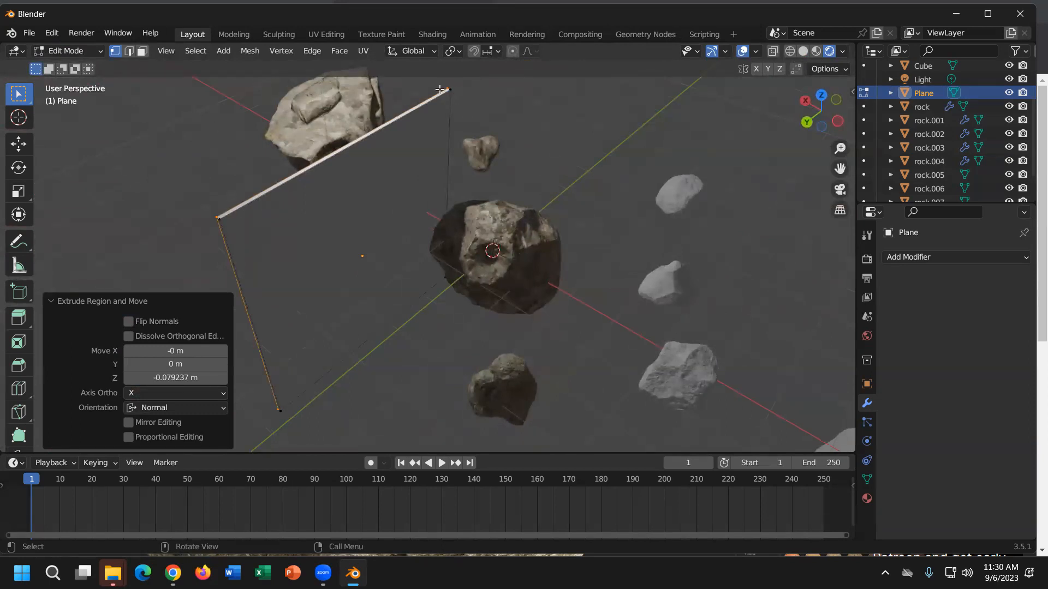
{"action": "left_click", "coordinate": [74, 53]}
{"action": "left_click", "coordinate": [84, 68]}
Create a new material for the plane with Metallic 1.000 and Roughness 0.000 for a mirror surface.
{"action": "middle_click_drag", "start_coordinate": [330, 219], "coordinate": [454, 225]}
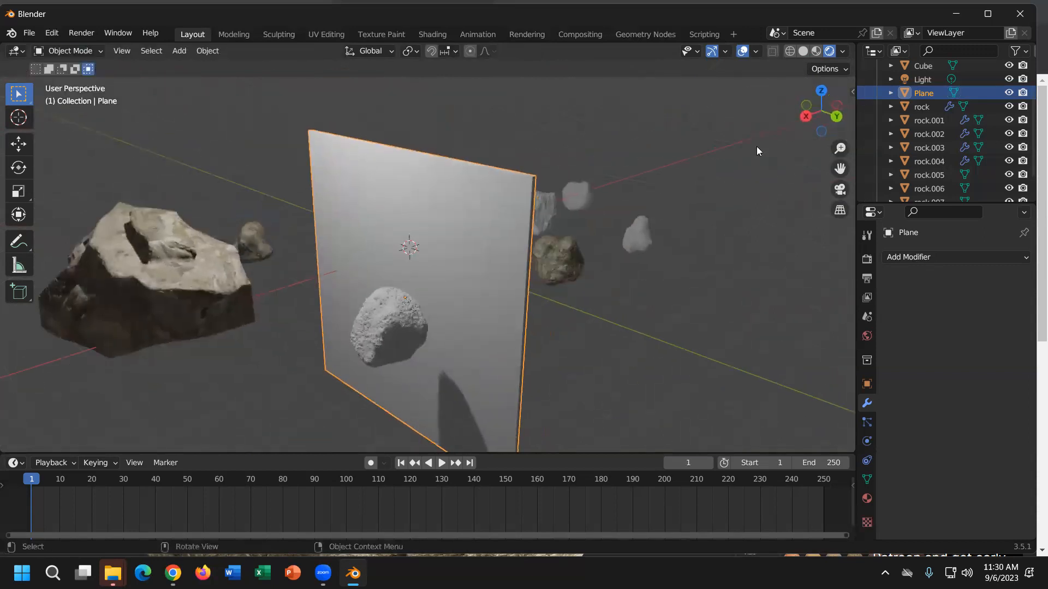
{"action": "left_click", "coordinate": [867, 498]}
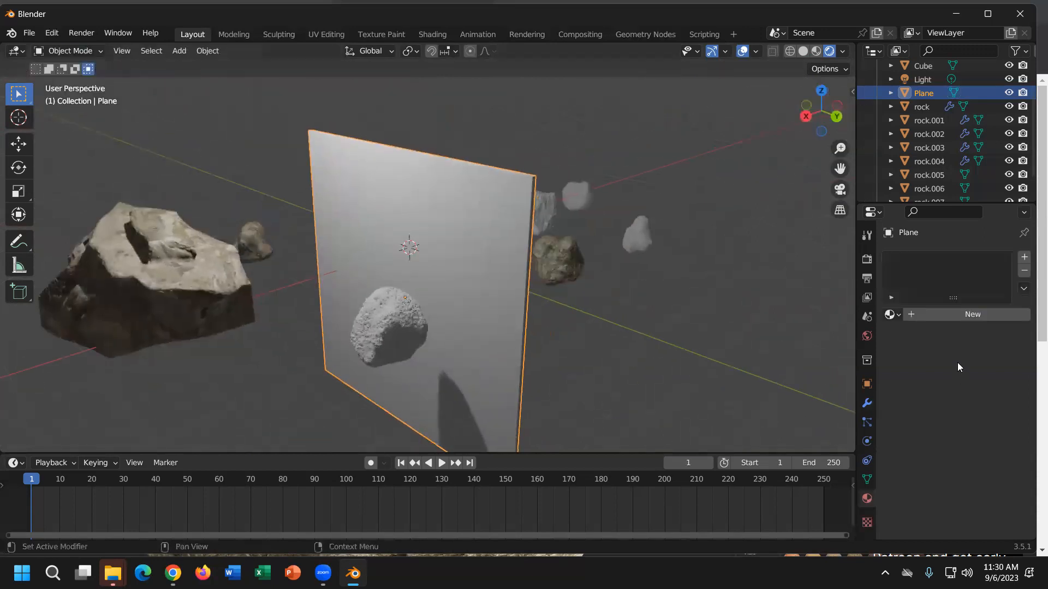
{"action": "left_click", "coordinate": [944, 311]}
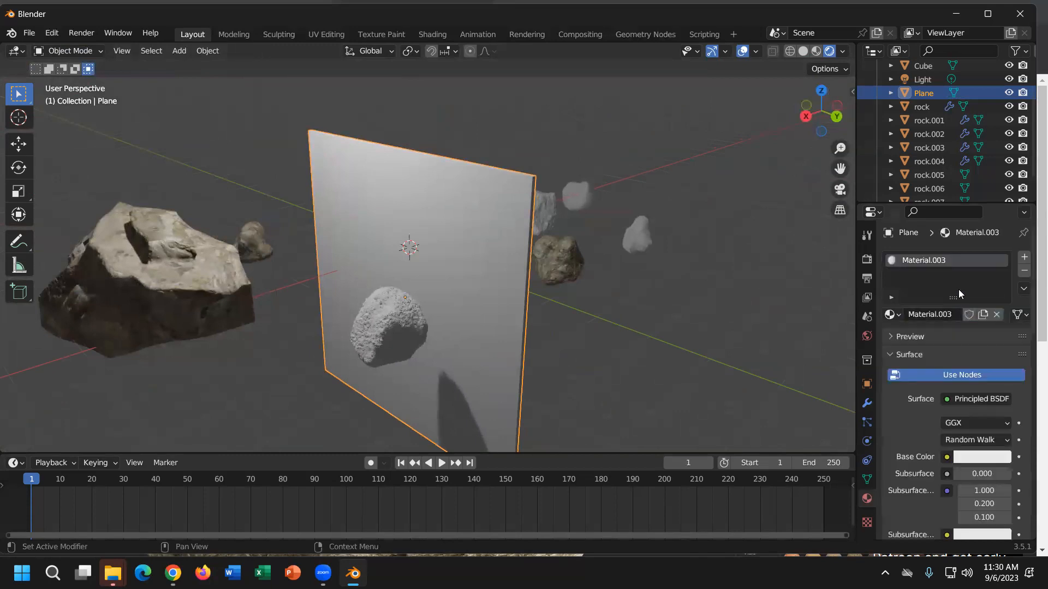
{"action": "scroll", "coordinate": [900, 457], "scroll_direction": "down", "scroll_amount": 5}
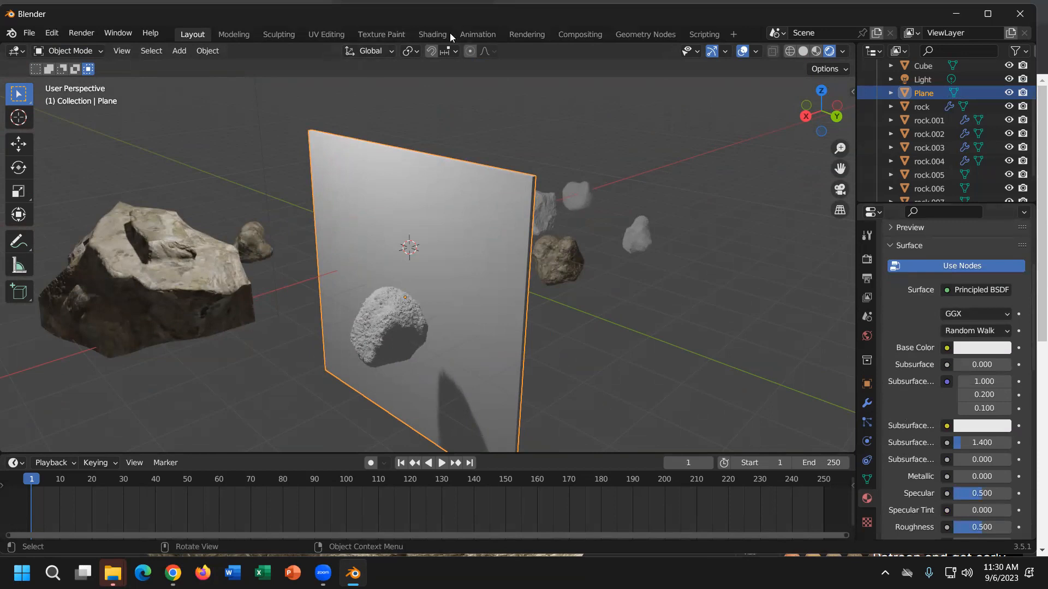
{"action": "scroll", "coordinate": [934, 491], "scroll_direction": "down", "scroll_amount": 2}
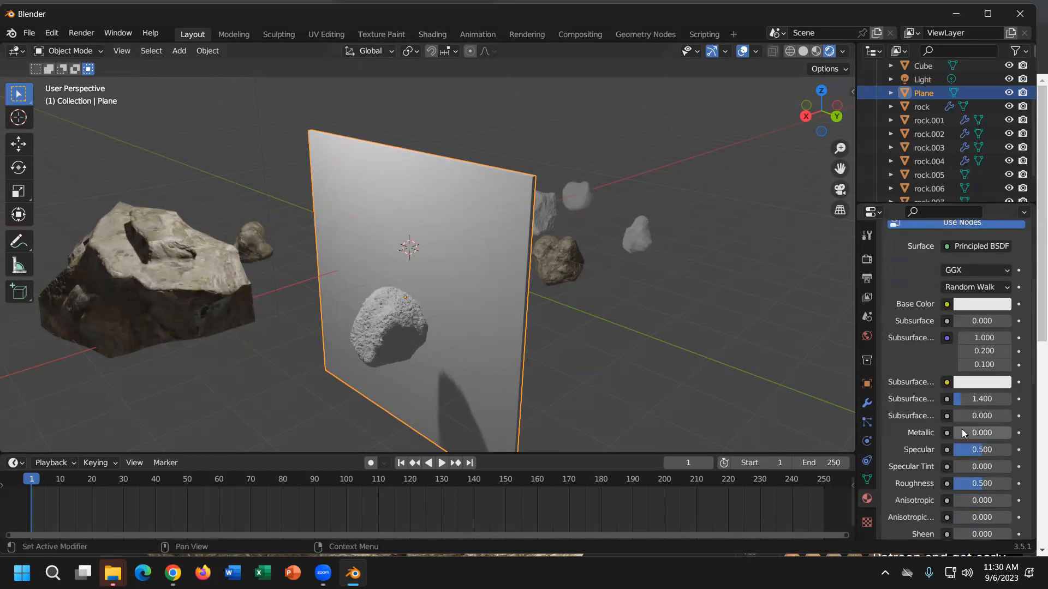
{"action": "left_click_drag", "start_coordinate": [959, 433], "coordinate": [1010, 433]}
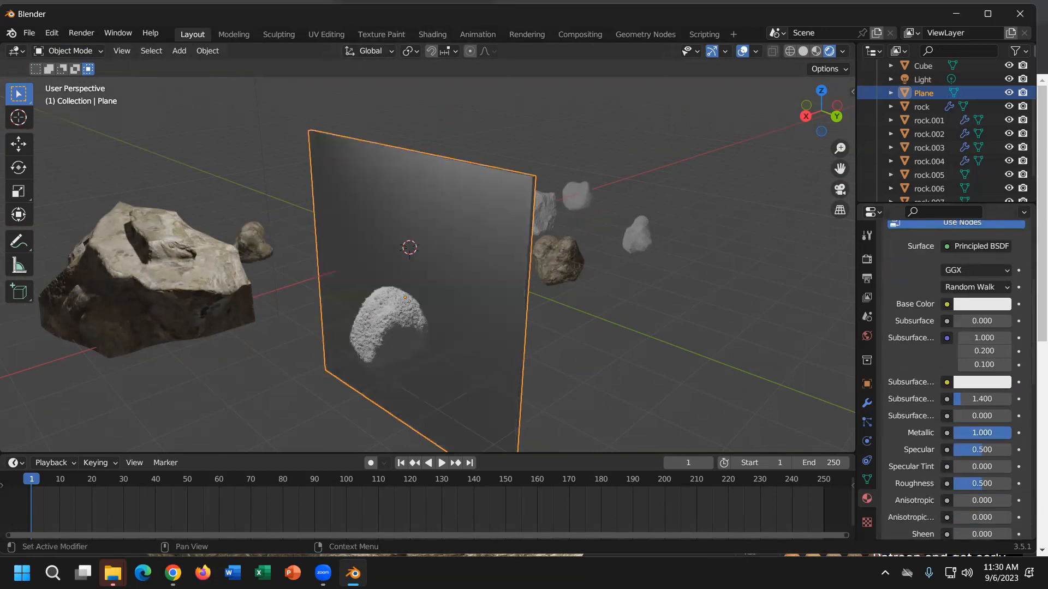
{"action": "left_click_drag", "start_coordinate": [974, 491], "coordinate": [955, 492]}
Check the mirror plane's reflections in Material Preview shading and return to Rendered shading.
{"action": "mouse_move", "coordinate": [643, 385]}
{"action": "middle_mouse_down"}
{"action": "mouse_move", "coordinate": [555, 391]}
{"action": "mouse_move", "coordinate": [726, 161]}
{"action": "middle_mouse_up"}
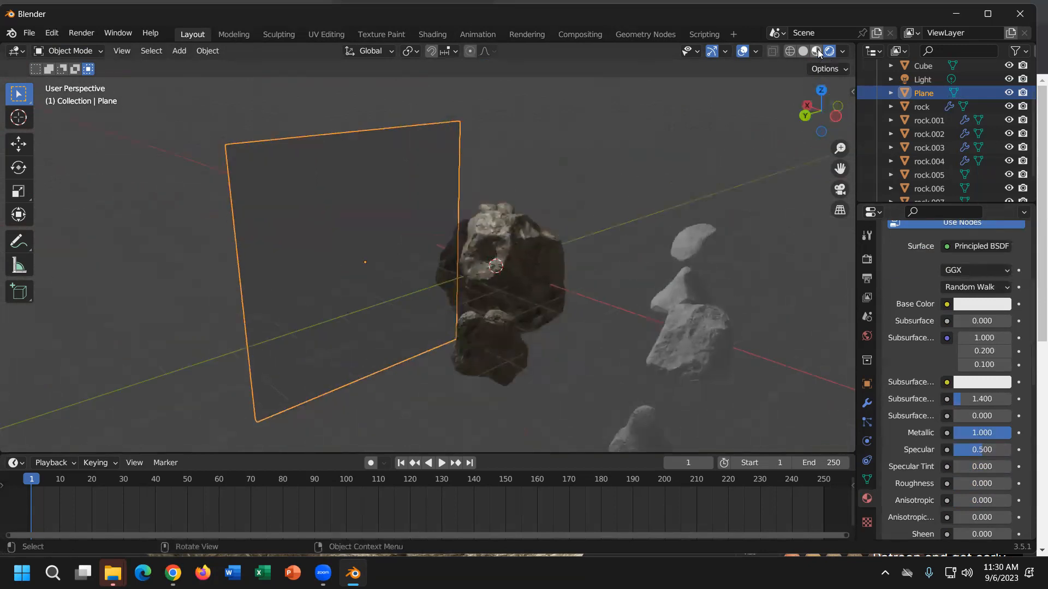
{"action": "left_click", "coordinate": [815, 51]}
{"action": "mouse_move", "coordinate": [657, 209]}
{"action": "middle_mouse_down"}
{"action": "mouse_move", "coordinate": [569, 250]}
{"action": "mouse_move", "coordinate": [666, 219]}
{"action": "middle_mouse_up"}
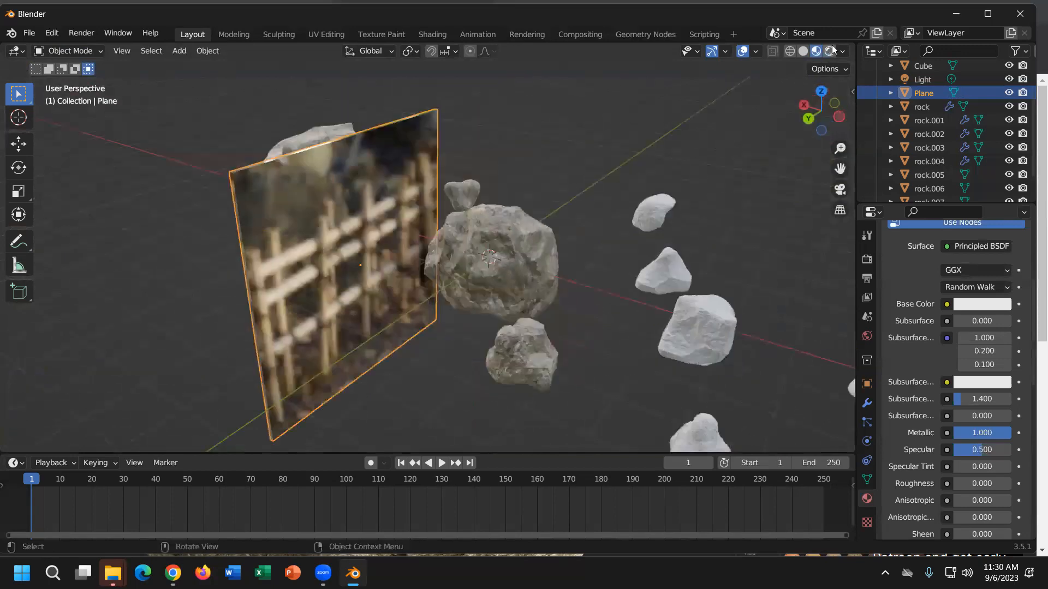
{"action": "left_click", "coordinate": [829, 51]}
Change the scene's render engine from Eevee to Cycles and orbit around the mirror plane in the rendered view.
{"action": "left_click", "coordinate": [866, 260]}
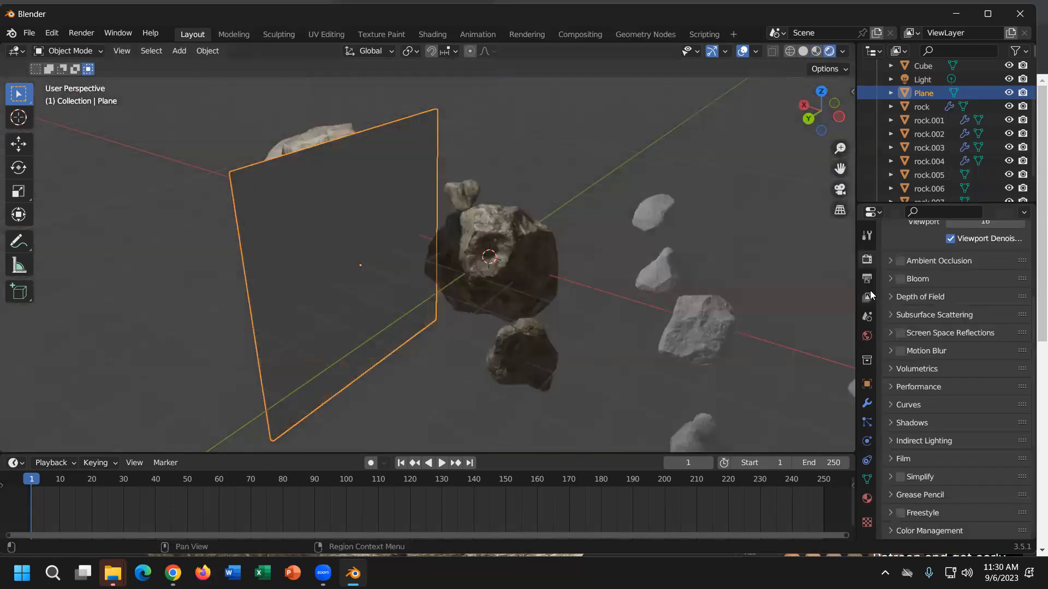
{"action": "left_click", "coordinate": [866, 279]}
{"action": "scroll", "coordinate": [943, 277], "scroll_direction": "up", "scroll_amount": 3}
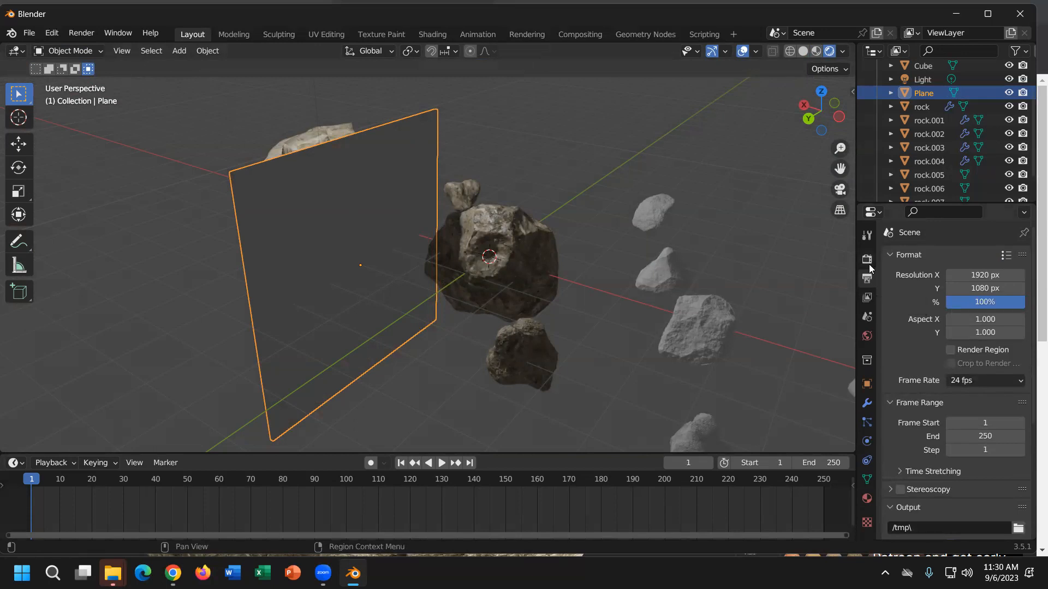
{"action": "left_click", "coordinate": [866, 259]}
{"action": "left_click", "coordinate": [961, 258]}
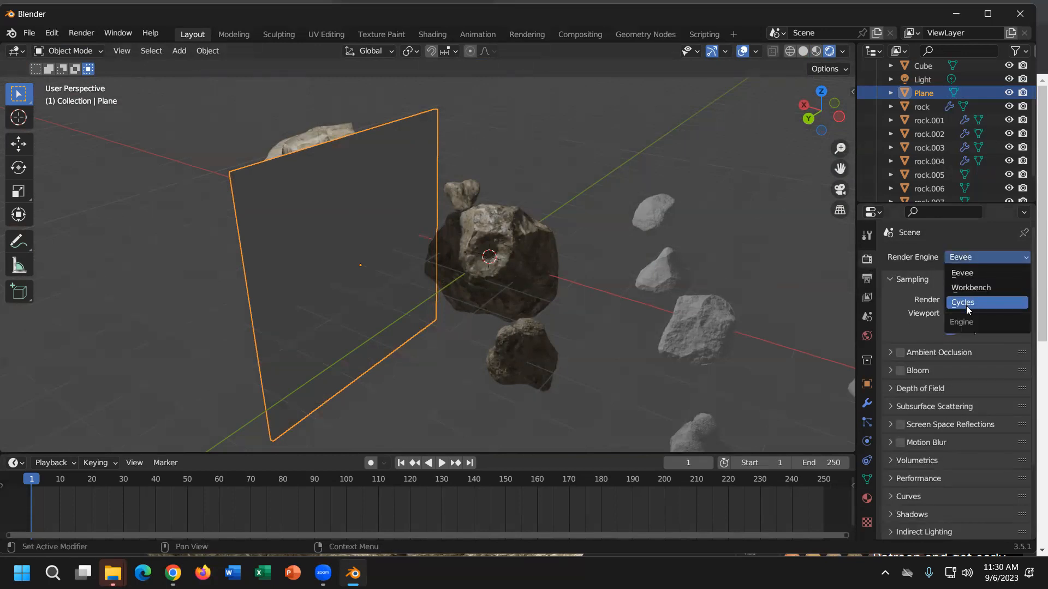
{"action": "left_click", "coordinate": [966, 303]}
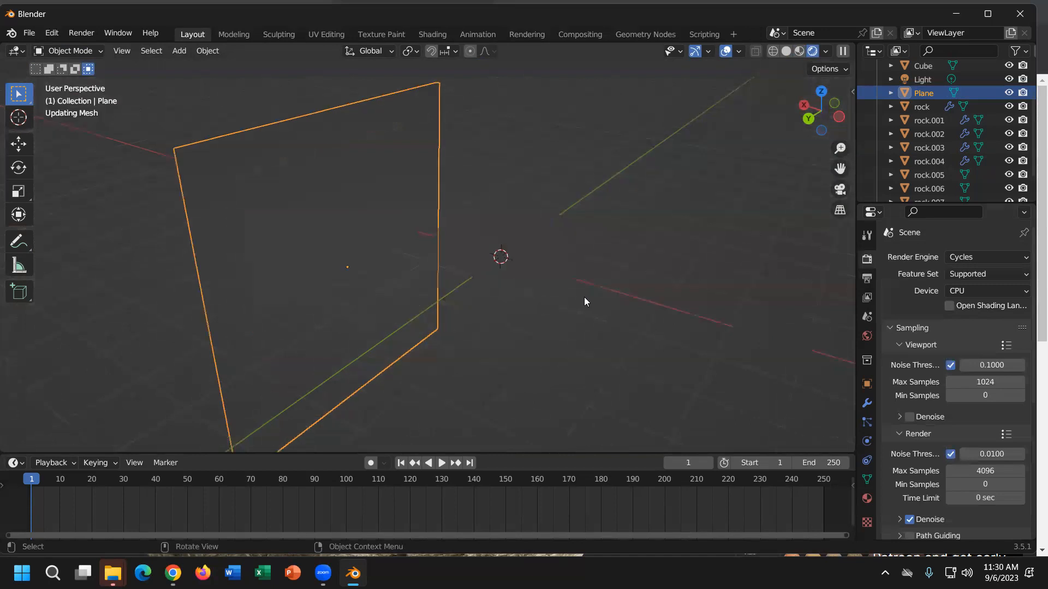
{"action": "middle_click_drag", "start_coordinate": [628, 289], "coordinate": [595, 246]}
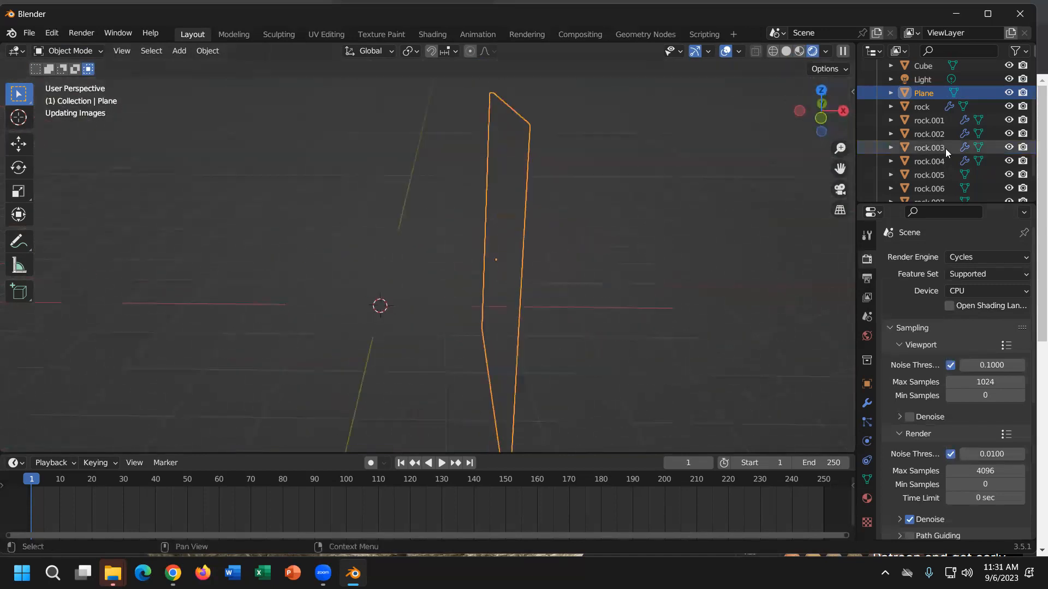
Select the scene's point light and set its power to 5000 W.
{"action": "scroll", "coordinate": [929, 176], "scroll_direction": "down", "scroll_amount": 2}
{"action": "scroll", "coordinate": [929, 176], "scroll_direction": "up", "scroll_amount": 4}
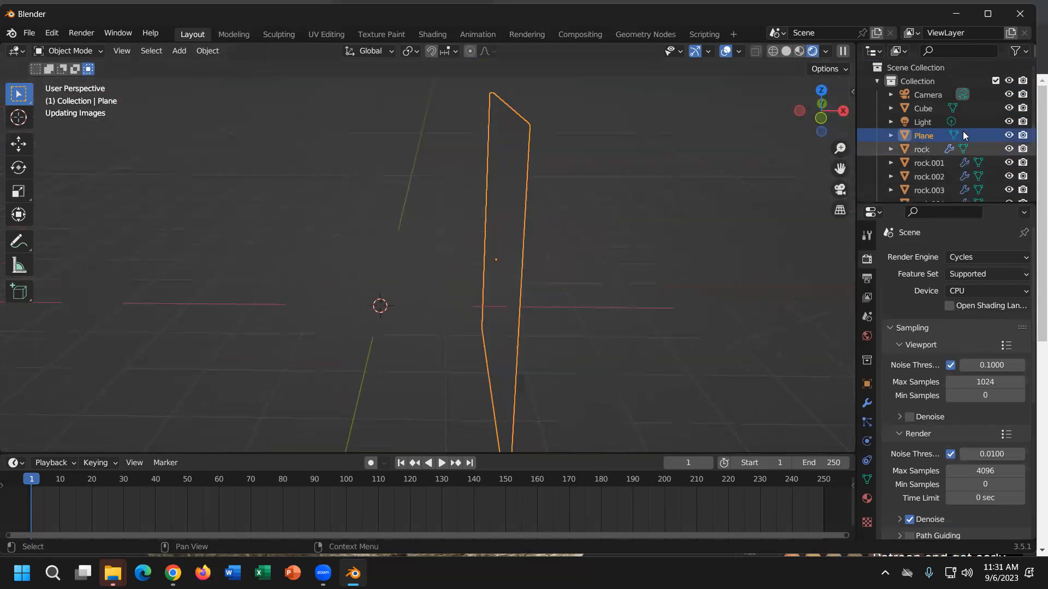
{"action": "left_click", "coordinate": [933, 126]}
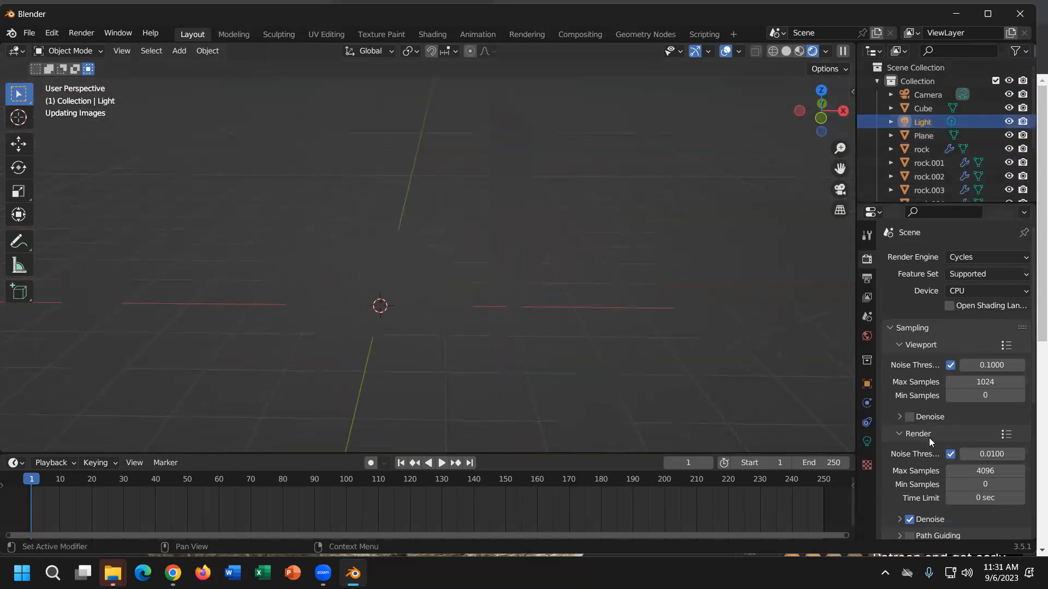
{"action": "scroll", "coordinate": [932, 442], "scroll_direction": "down", "scroll_amount": 3}
{"action": "left_click", "coordinate": [868, 443]}
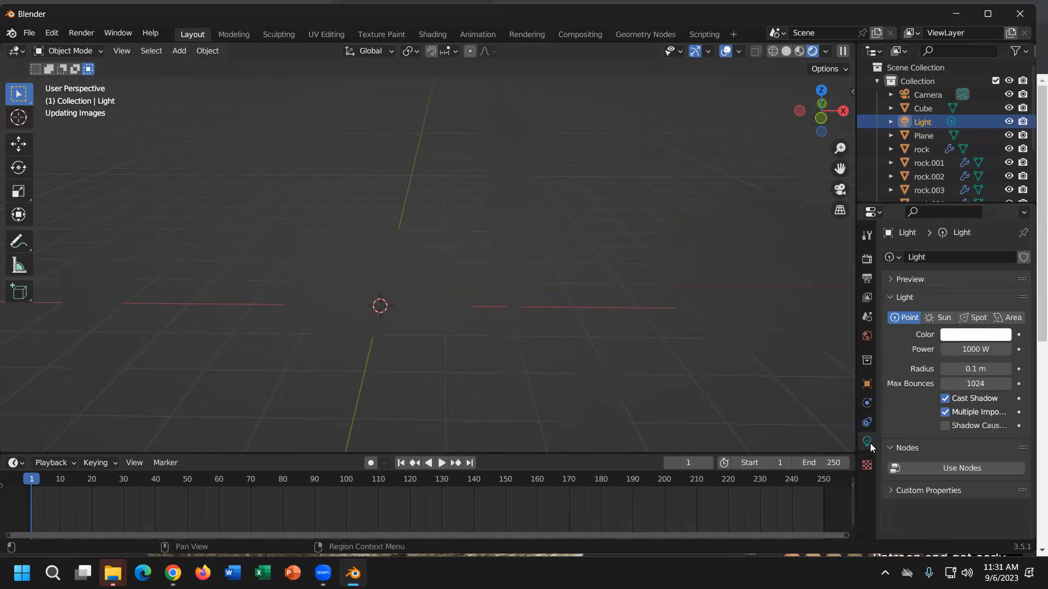
{"action": "left_click", "coordinate": [967, 350]}
{"action": "type", "text": "5000"}
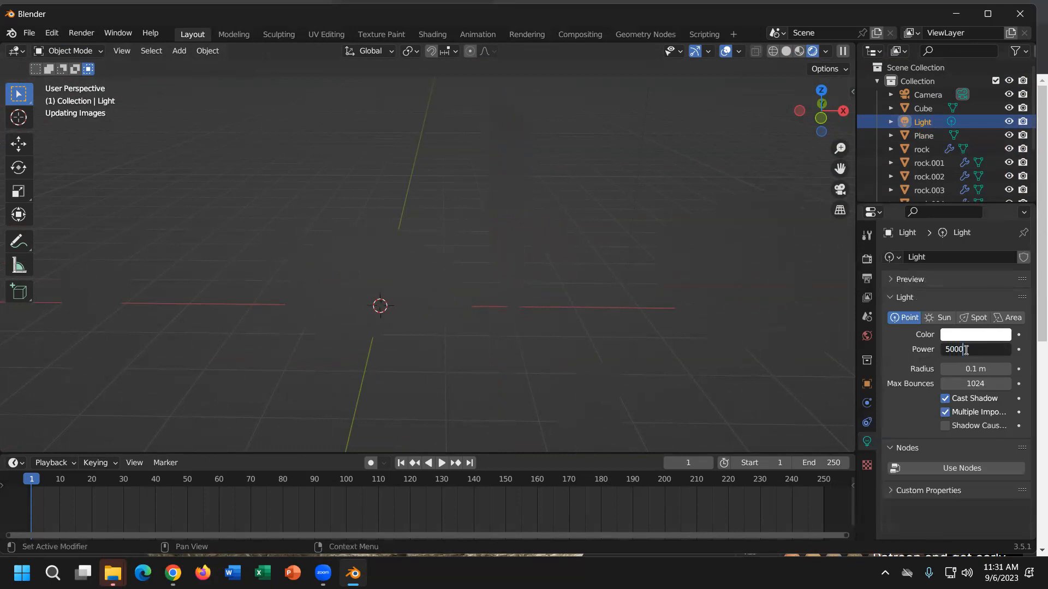
{"action": "key", "text": "Return"}
Move the light closer to the rocks, about -4.23 m in X and -1.74 m in Z.
{"action": "middle_click_drag", "start_coordinate": [560, 228], "coordinate": [308, 196]}
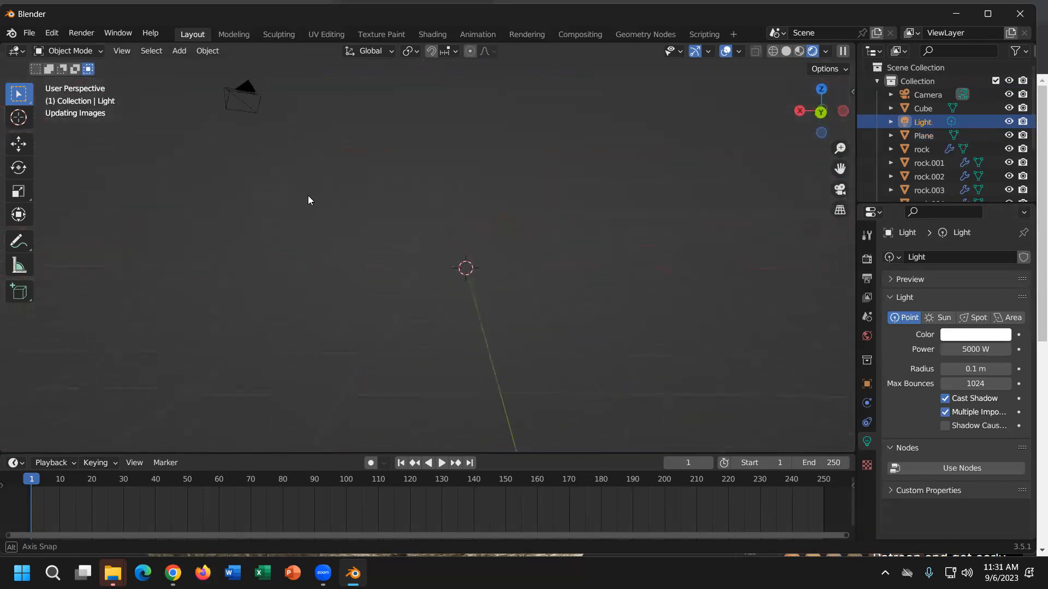
{"action": "scroll", "coordinate": [342, 201], "scroll_direction": "down", "scroll_amount": 5}
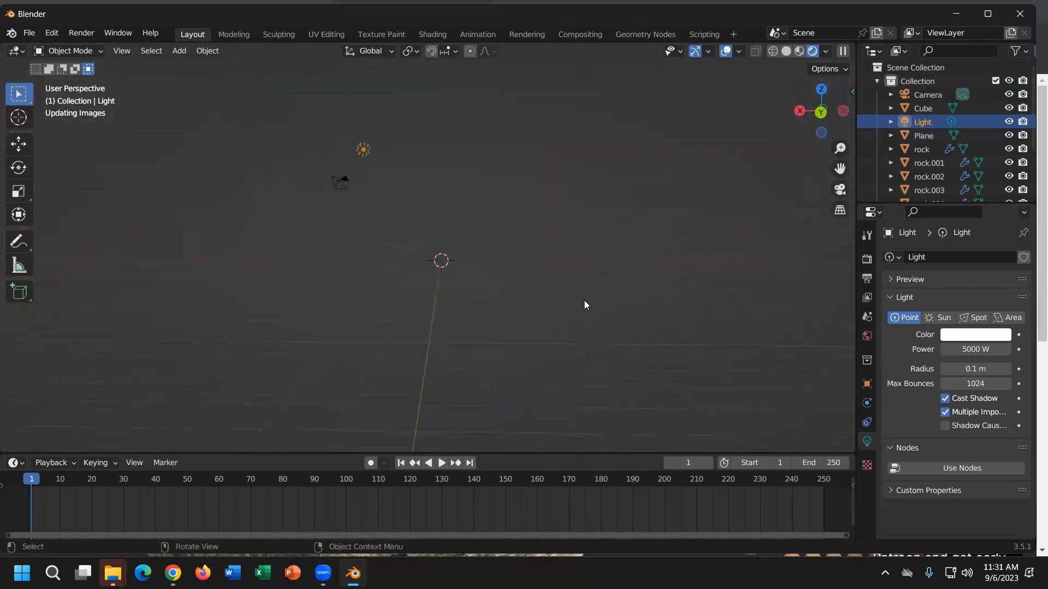
{"action": "key", "text": "g"}
{"action": "left_click", "coordinate": [651, 341]}
{"action": "middle_click_drag", "start_coordinate": [652, 342], "coordinate": [435, 300]}
{"action": "scroll", "coordinate": [442, 301], "scroll_direction": "up", "scroll_amount": 6}
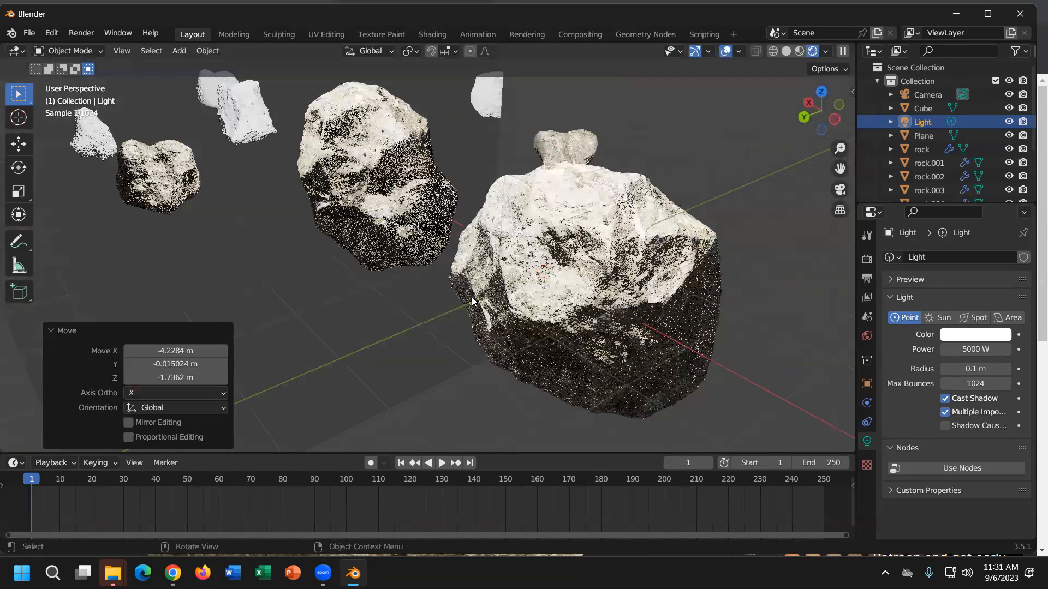
Select the mirror plane and change the Cycles render device to GPU Compute.
{"action": "scroll", "coordinate": [472, 297], "scroll_direction": "down", "scroll_amount": 5}
{"action": "left_click", "coordinate": [566, 231]}
{"action": "middle_click_drag", "start_coordinate": [566, 231], "coordinate": [842, 106]}
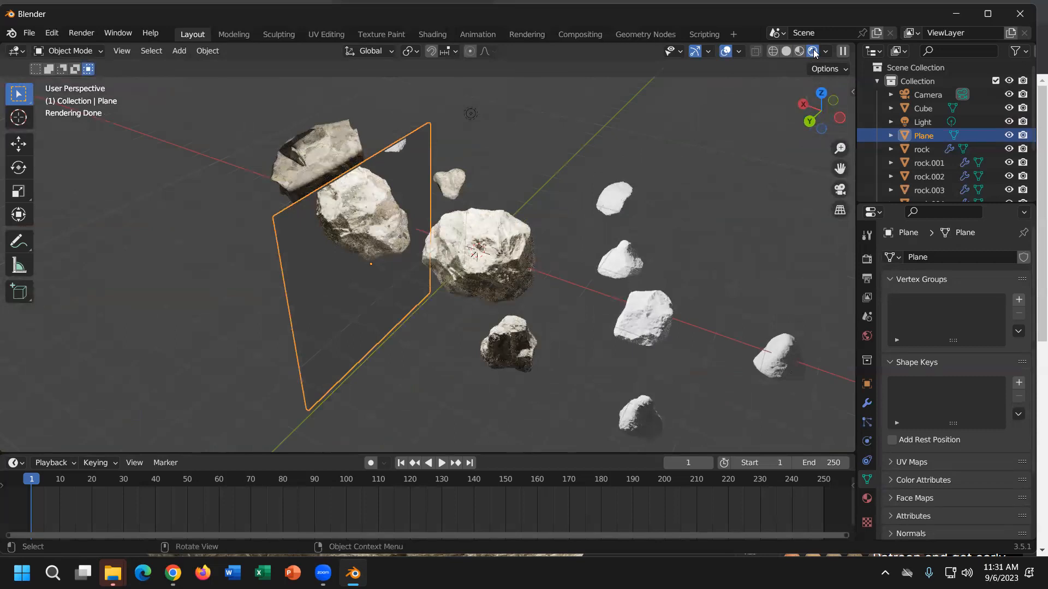
{"action": "left_click", "coordinate": [867, 258]}
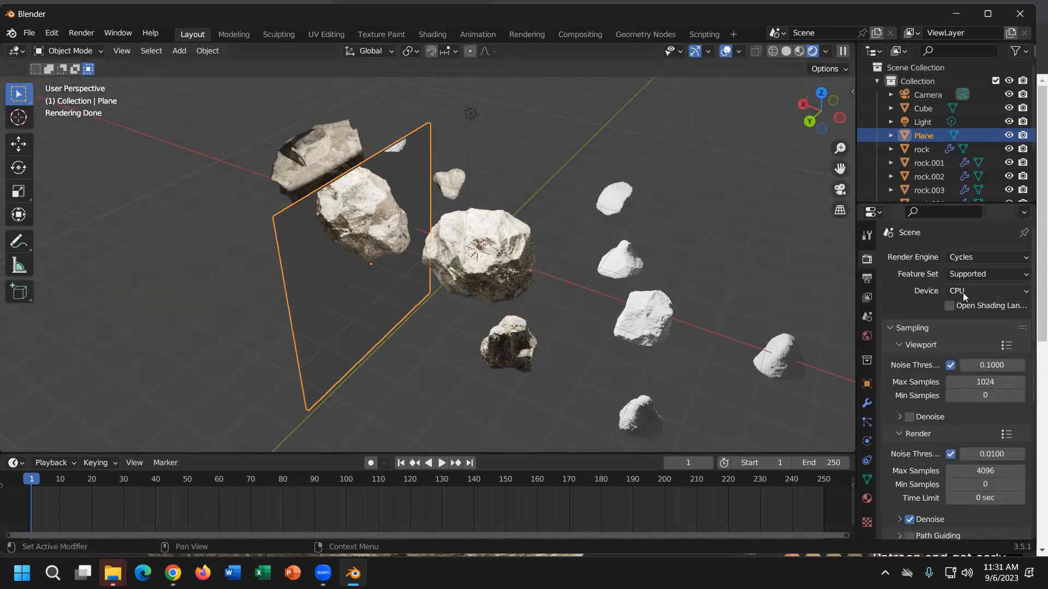
{"action": "left_click", "coordinate": [962, 292]}
{"action": "left_click", "coordinate": [975, 323]}
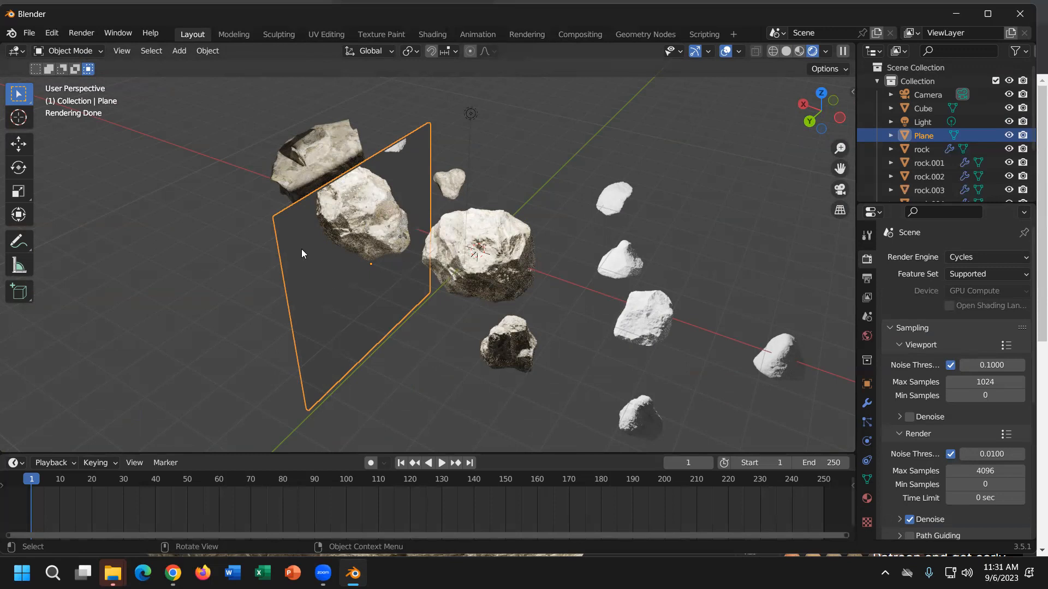
Review the mirror plane's surface material settings and inspect its reflections of the rocks in the rendered view.
{"action": "left_click", "coordinate": [867, 498]}
{"action": "scroll", "coordinate": [910, 455], "scroll_direction": "down", "scroll_amount": 3}
{"action": "scroll", "coordinate": [911, 455], "scroll_direction": "down", "scroll_amount": 3}
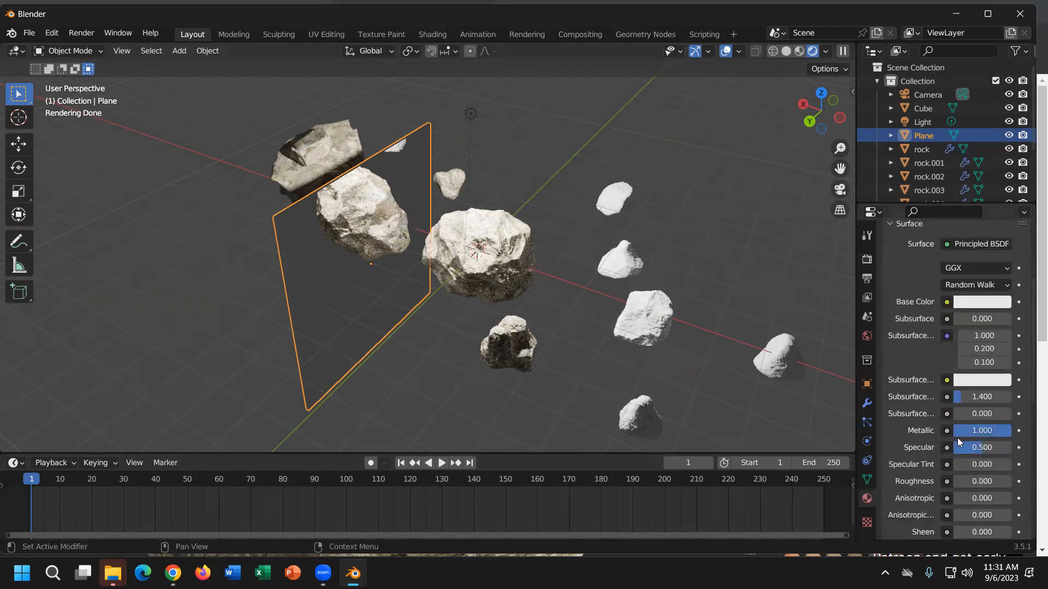
{"action": "scroll", "coordinate": [989, 449], "scroll_direction": "down", "scroll_amount": 2}
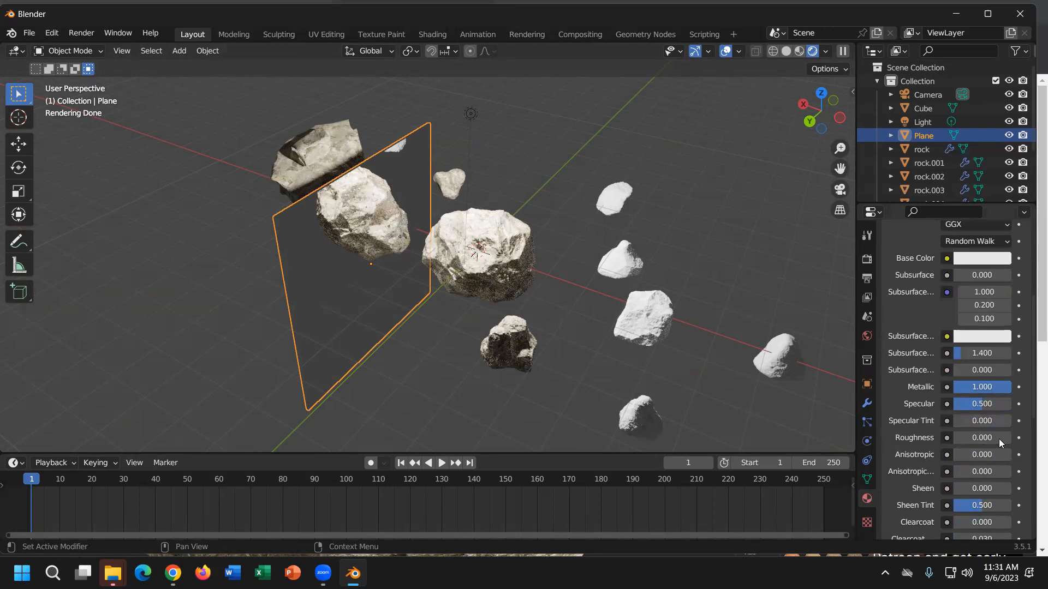
{"action": "middle_click_drag", "start_coordinate": [344, 325], "coordinate": [406, 290]}
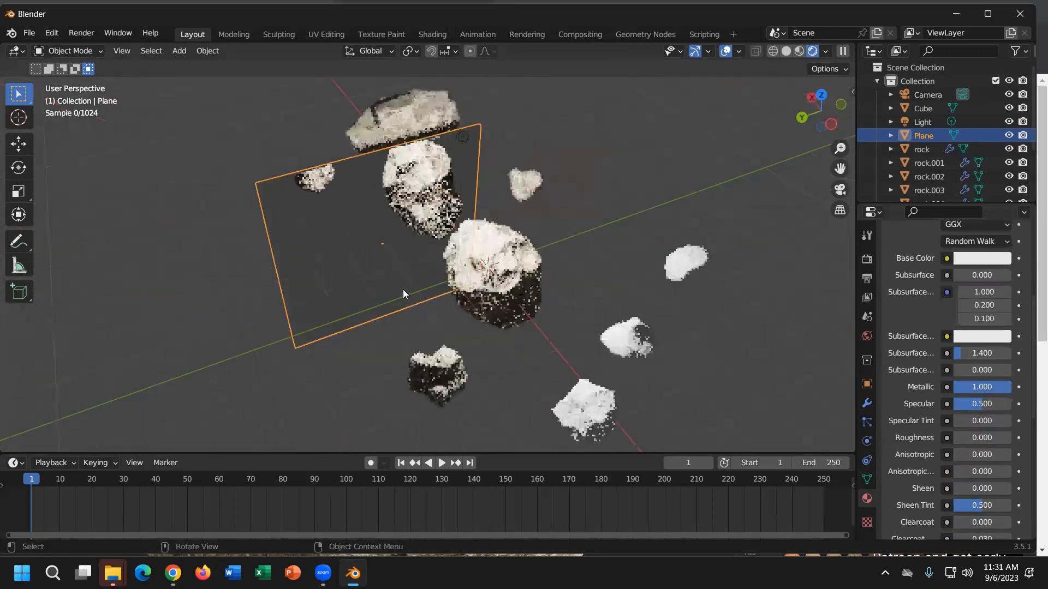
{"action": "scroll", "coordinate": [406, 290], "scroll_direction": "up", "scroll_amount": 4}
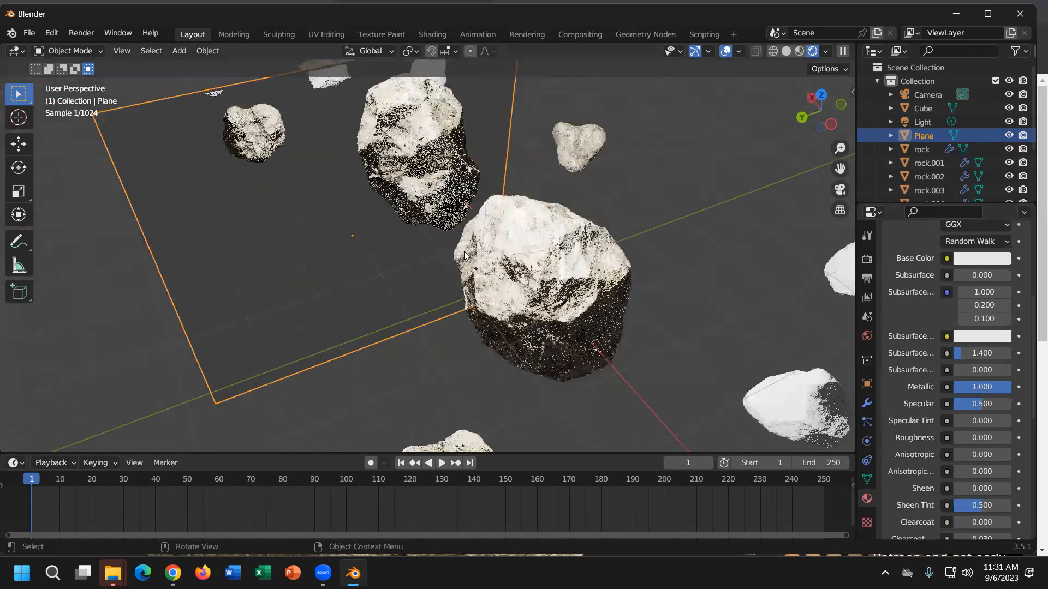
{"action": "scroll", "coordinate": [464, 250], "scroll_direction": "down", "scroll_amount": 5}
{"action": "middle_click_drag", "start_coordinate": [463, 251], "coordinate": [461, 296]}
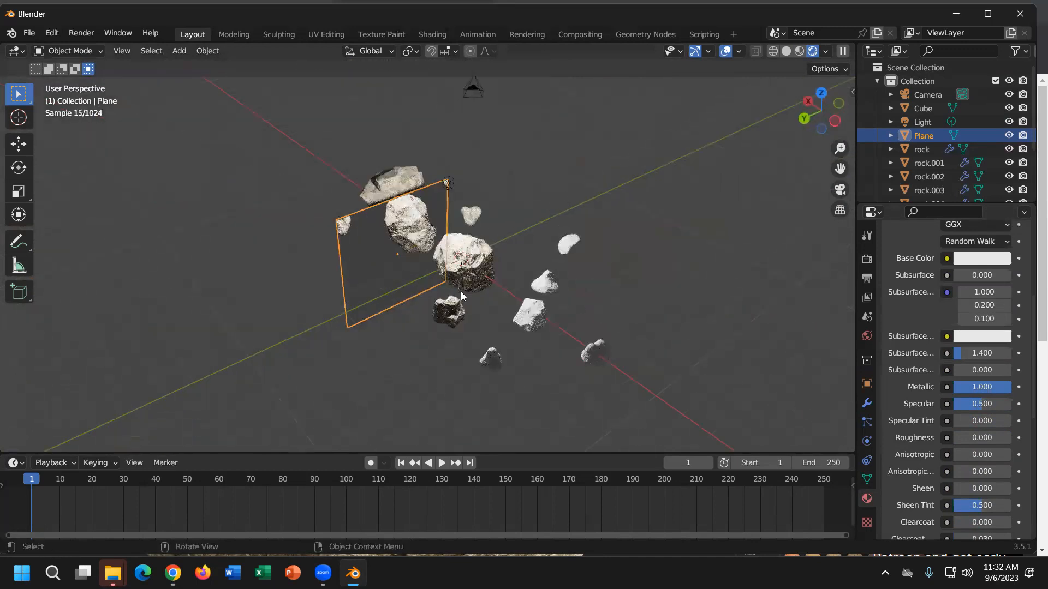